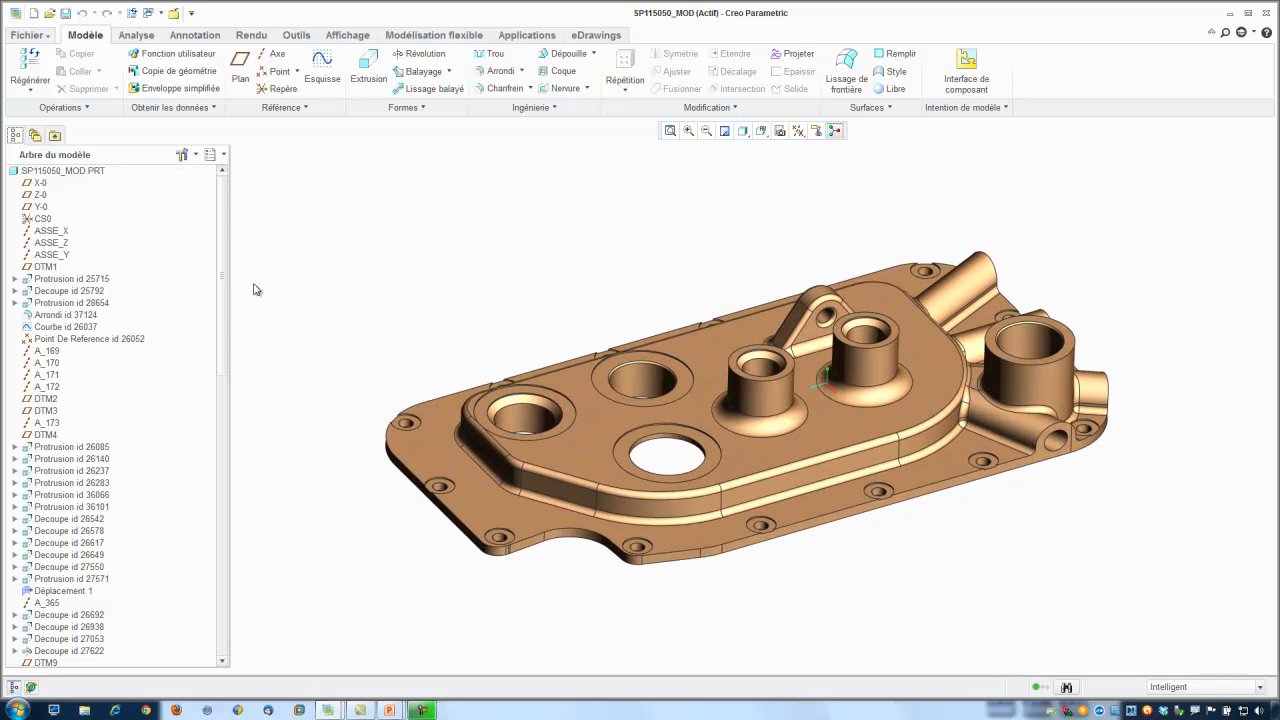
Enter flexible modeling (Modélisation flexible) and set the selection filter to Régions de surface.
mouse_move(225, 280)
left_mouse_down()
mouse_move(224, 576)
mouse_move(201, 459)
mouse_move(226, 270)
left_mouse_up()
left_click(435, 36)
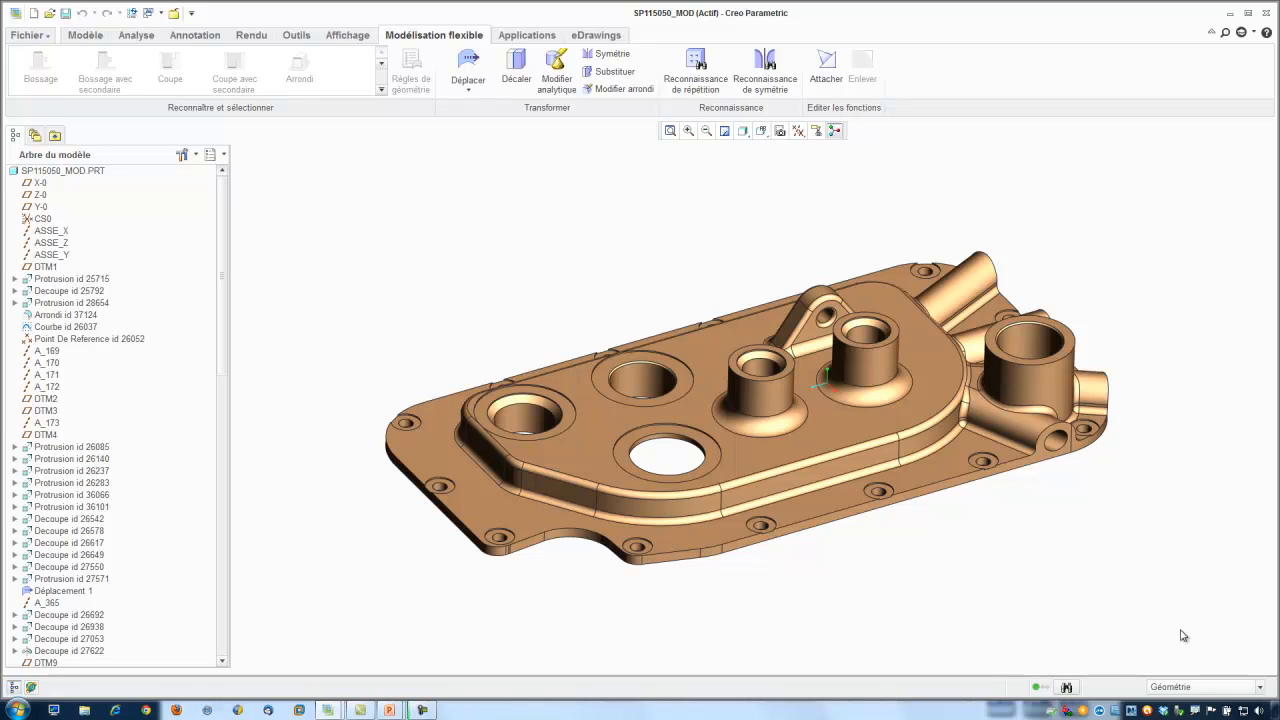
left_click(1195, 687)
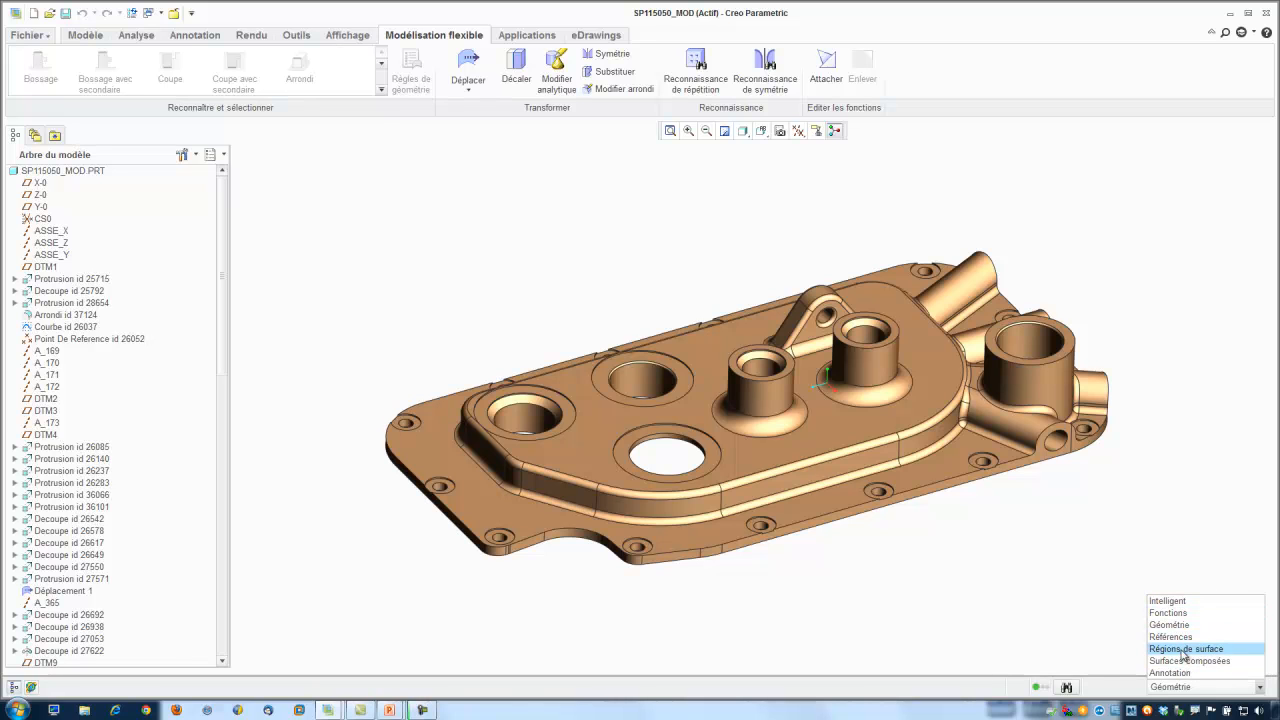
left_click(1185, 649)
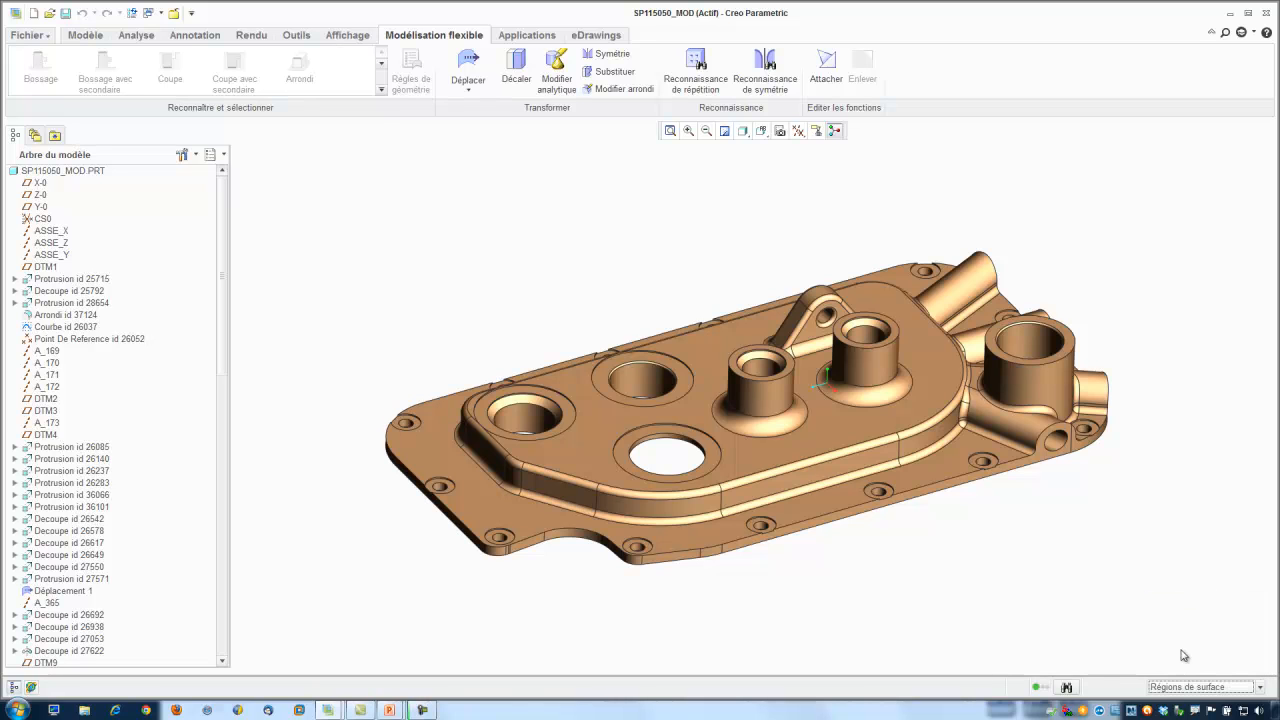
Select the hole and outer shape of the boss nearest the plate's rounded end, using cut and boss recognition with secondary shapes.
left_click(864, 339)
scroll(864, 339, "down", 5)
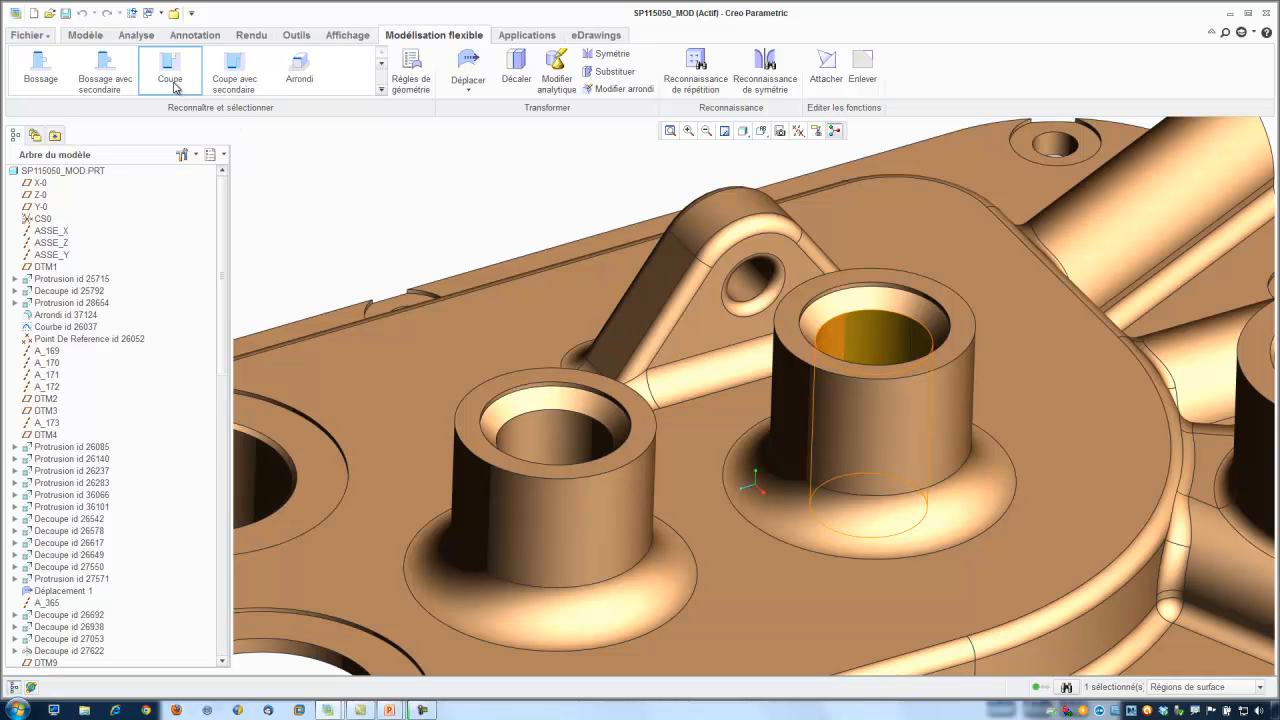
left_click(231, 87)
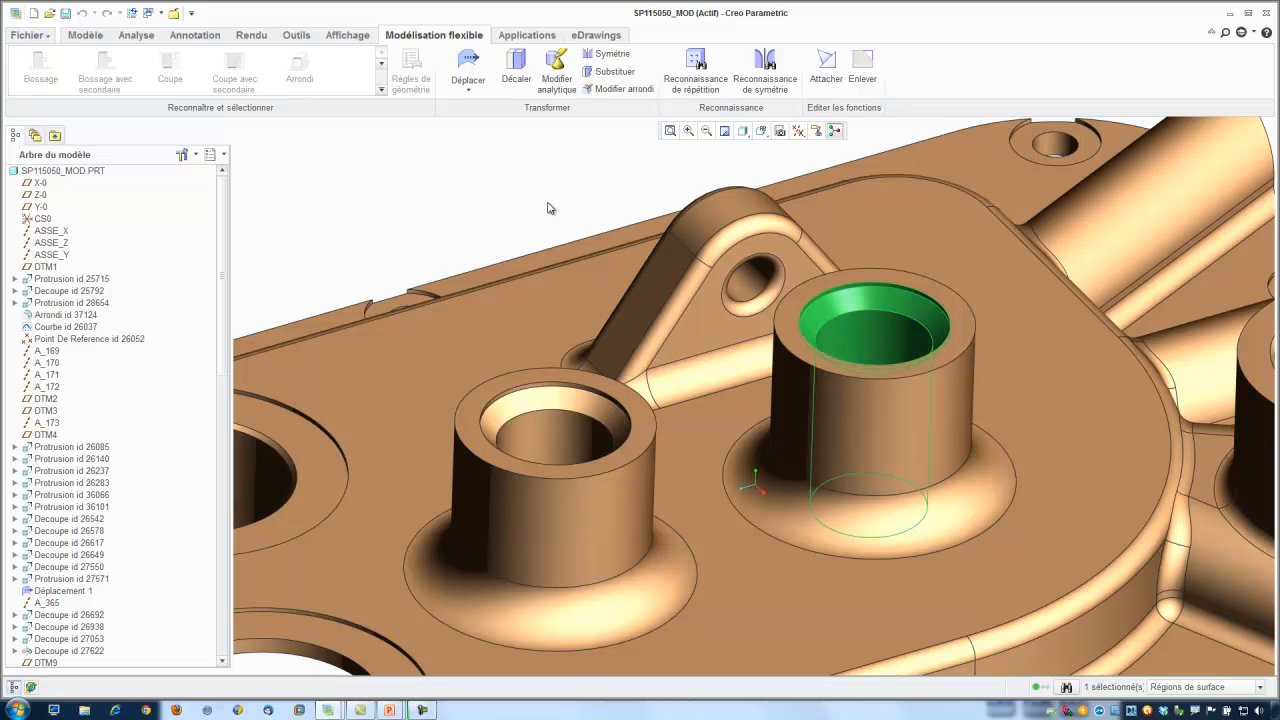
left_click(840, 428, "ctrl")
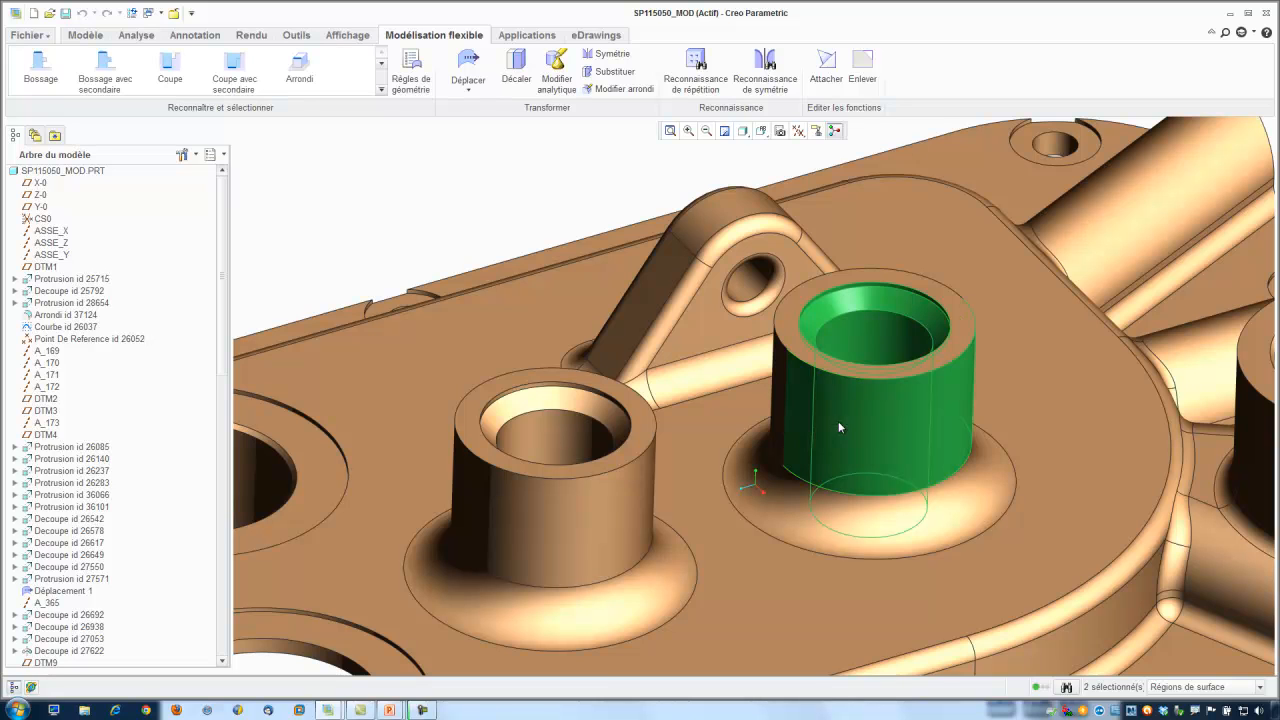
left_click(101, 82)
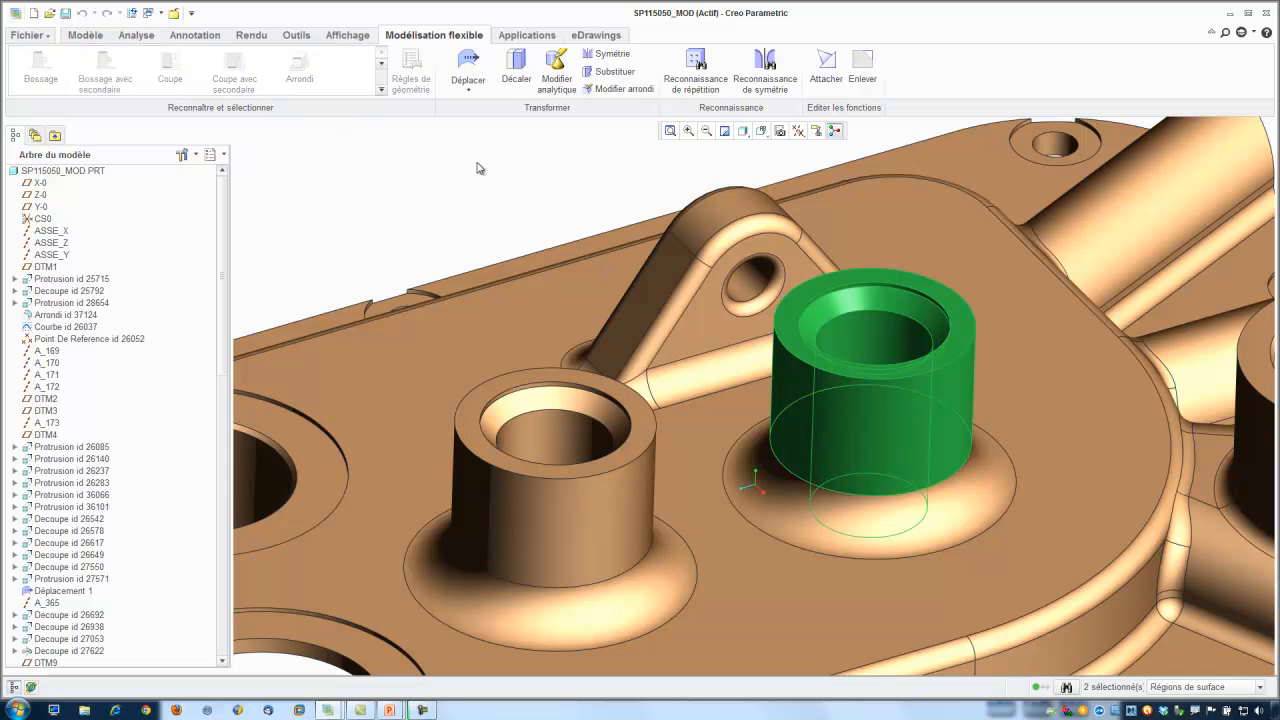
Tilt the selected boss toward the plate's front edge with the 3D move handle, without keeping the original, and accept the move.
scroll(885, 290, "down", 1)
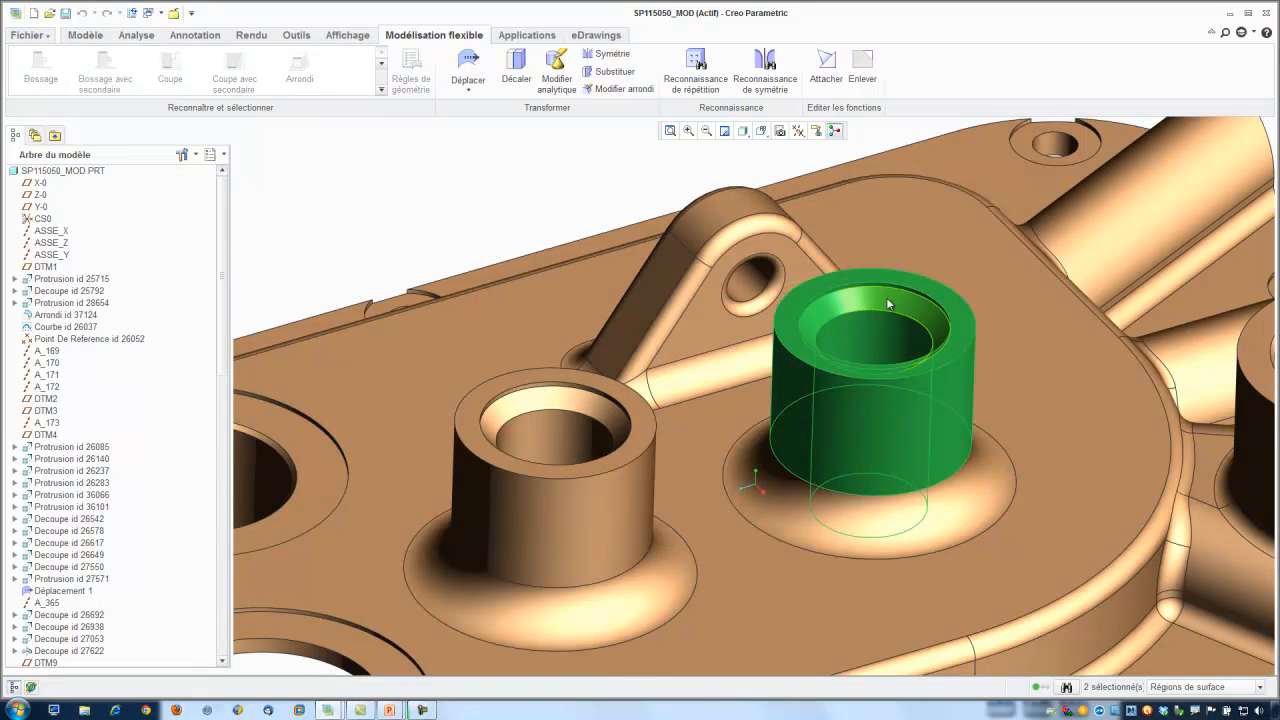
scroll(886, 297, "down", 2)
scroll(886, 297, "down", 2)
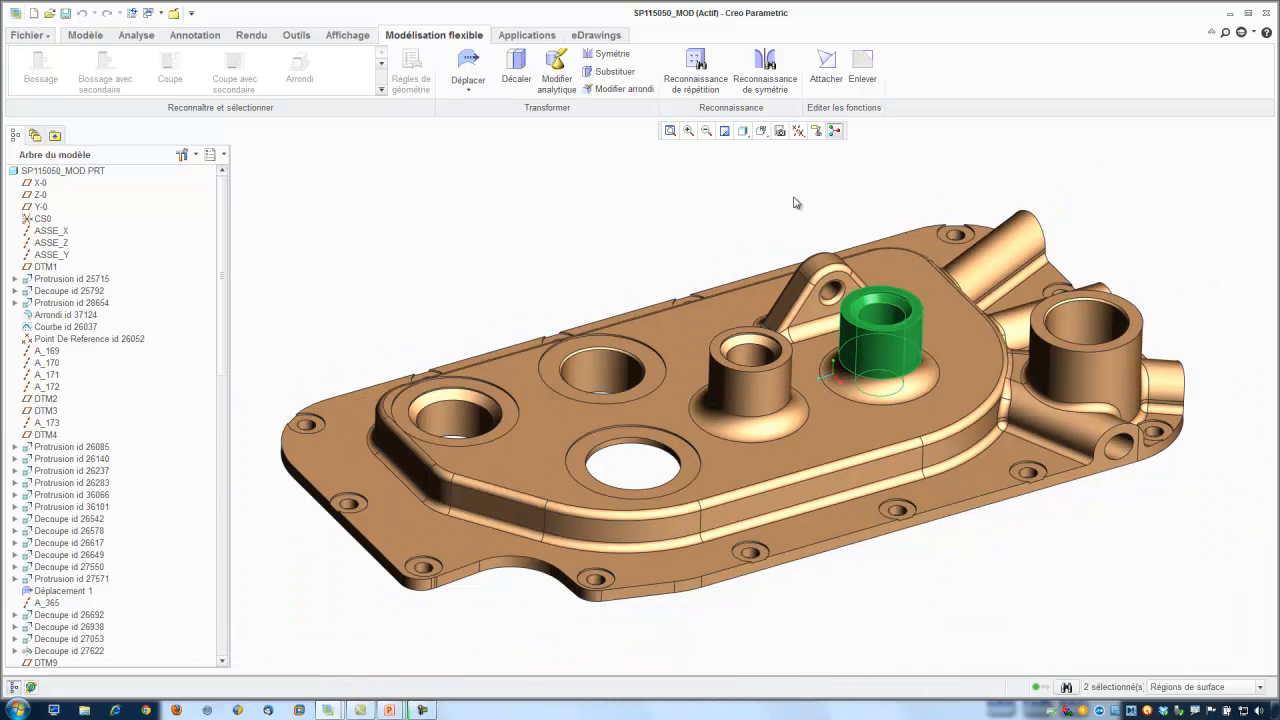
left_click(469, 66)
middle_click_drag(571, 251, 603, 264)
scroll(933, 348, "up", 5)
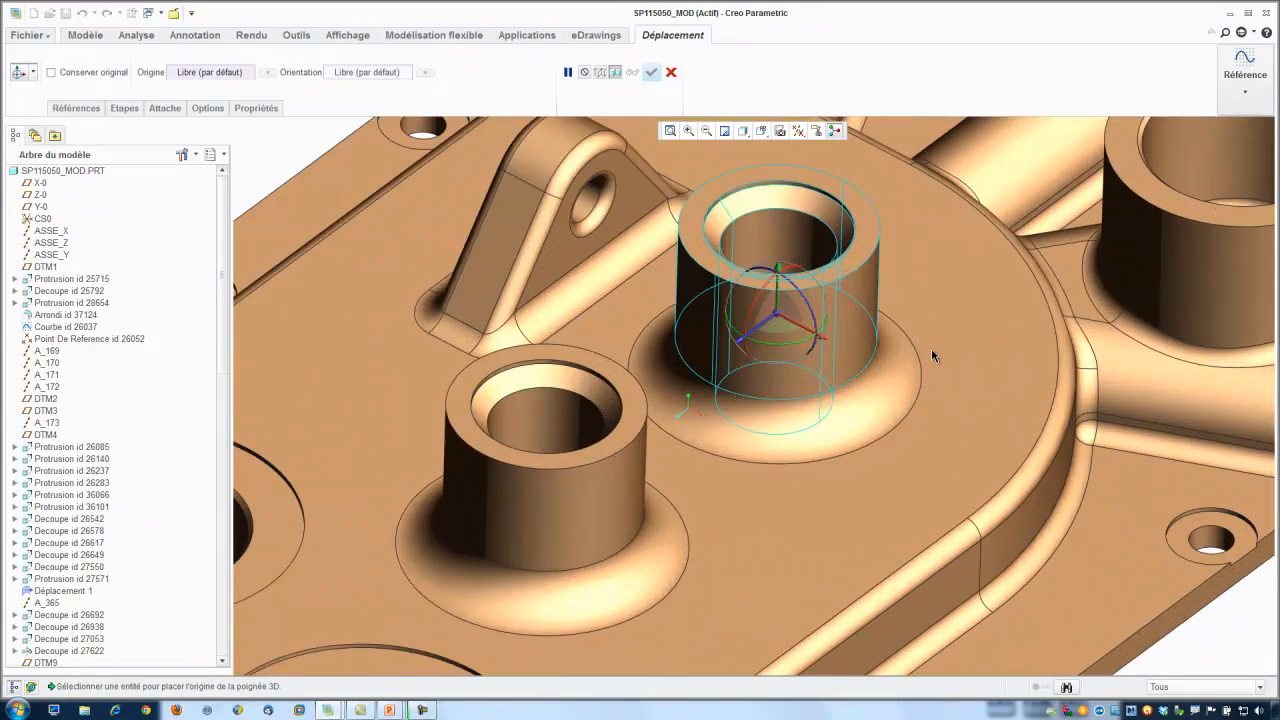
left_click_drag(797, 329, 899, 382)
scroll(899, 382, "up", 8)
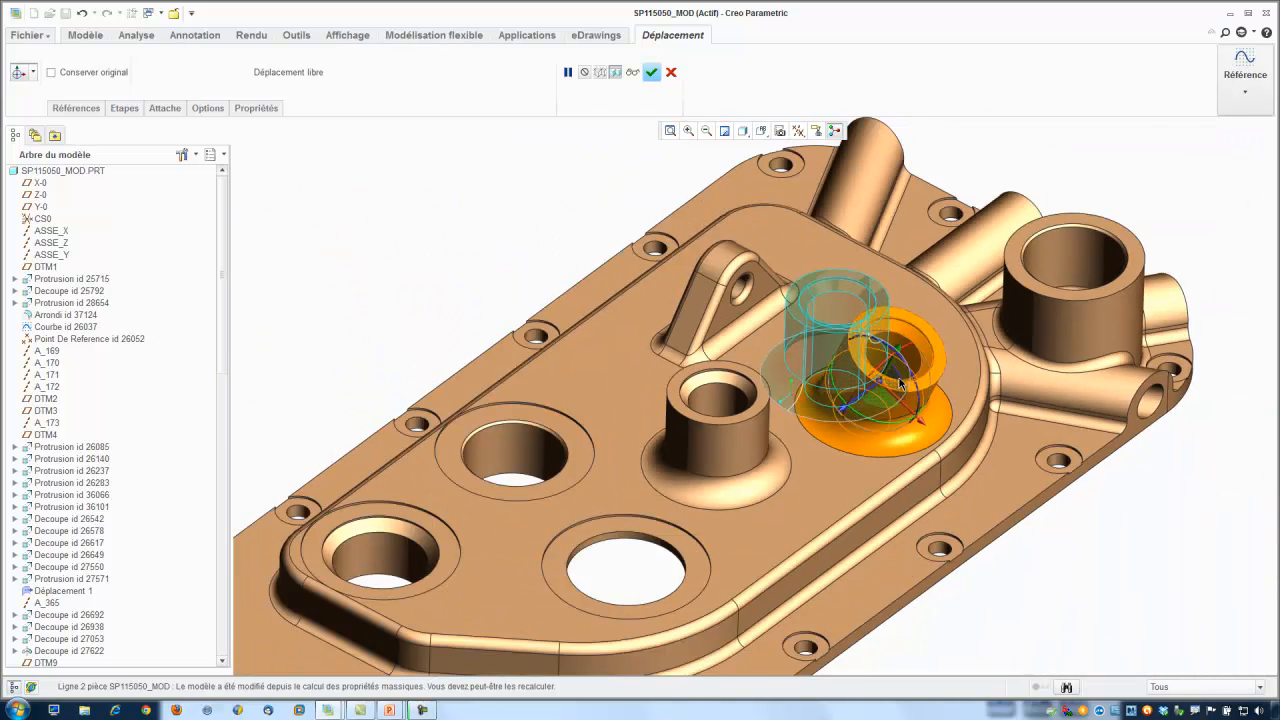
left_click(651, 72)
Switch to the TANK_COVER.ASM assembly and regenerate it to realign the fitting with the tilted boss.
mouse_move(655, 269)
middle_mouse_down()
mouse_move(674, 249)
mouse_move(583, 274)
mouse_move(640, 263)
mouse_move(663, 271)
mouse_move(655, 285)
middle_mouse_up()
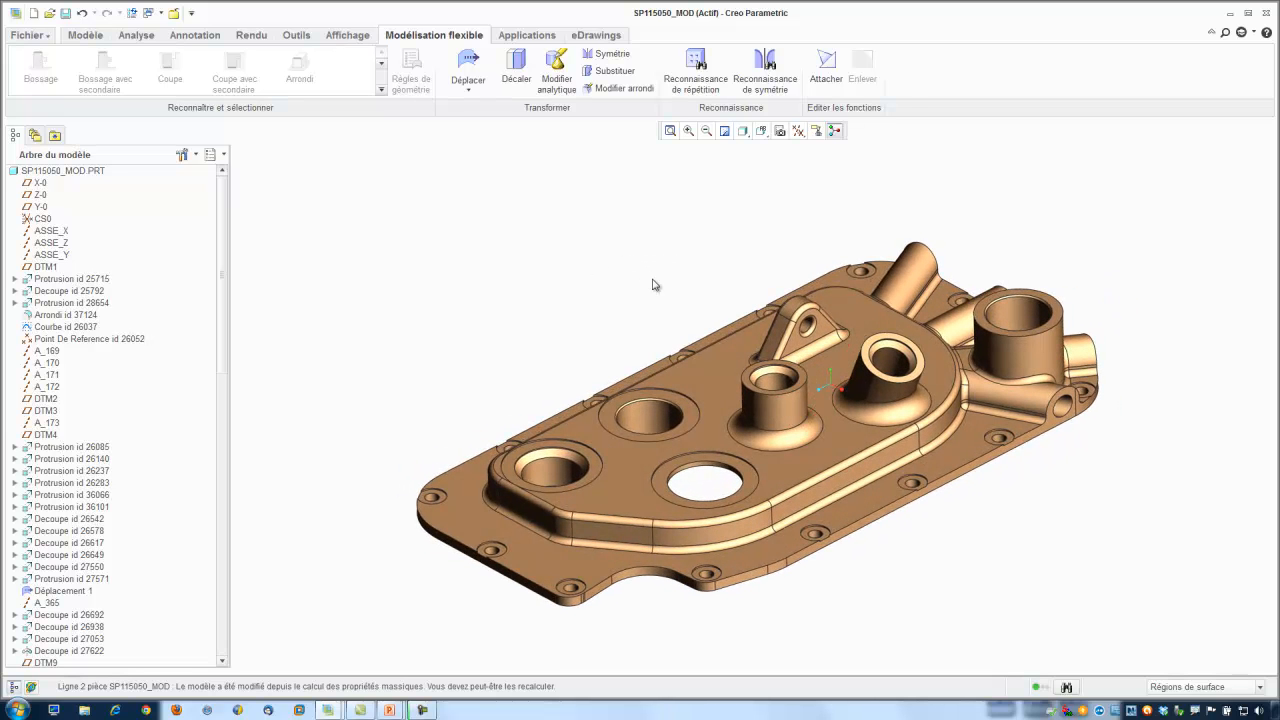
left_click(148, 13)
left_click(200, 34)
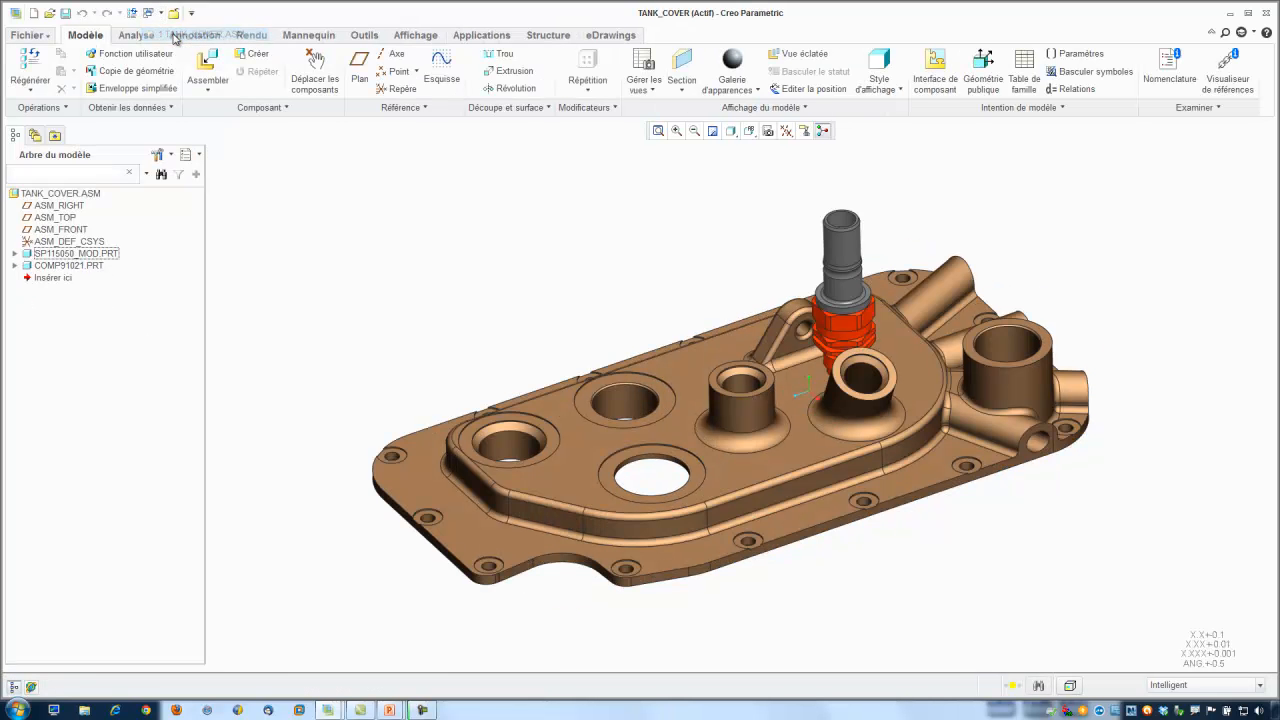
mouse_move(617, 282)
middle_mouse_down()
mouse_move(686, 260)
mouse_move(614, 280)
mouse_move(634, 280)
mouse_move(545, 282)
middle_mouse_up()
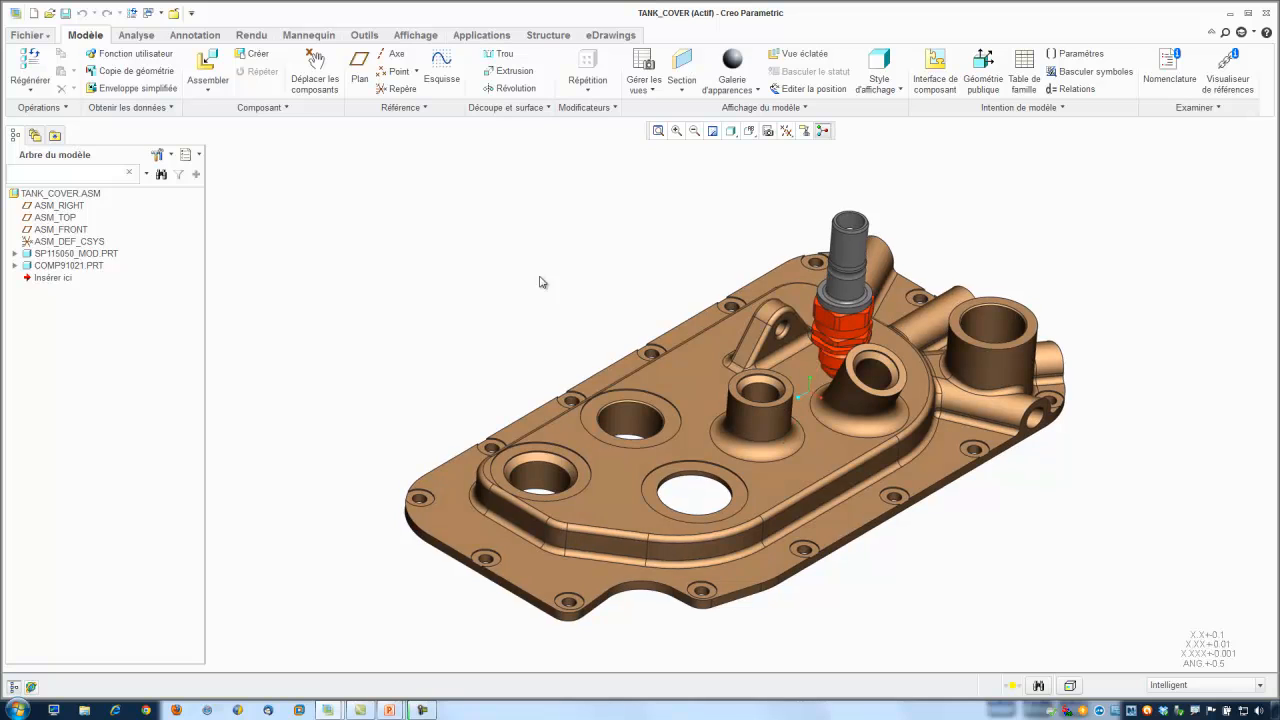
left_click(130, 16)
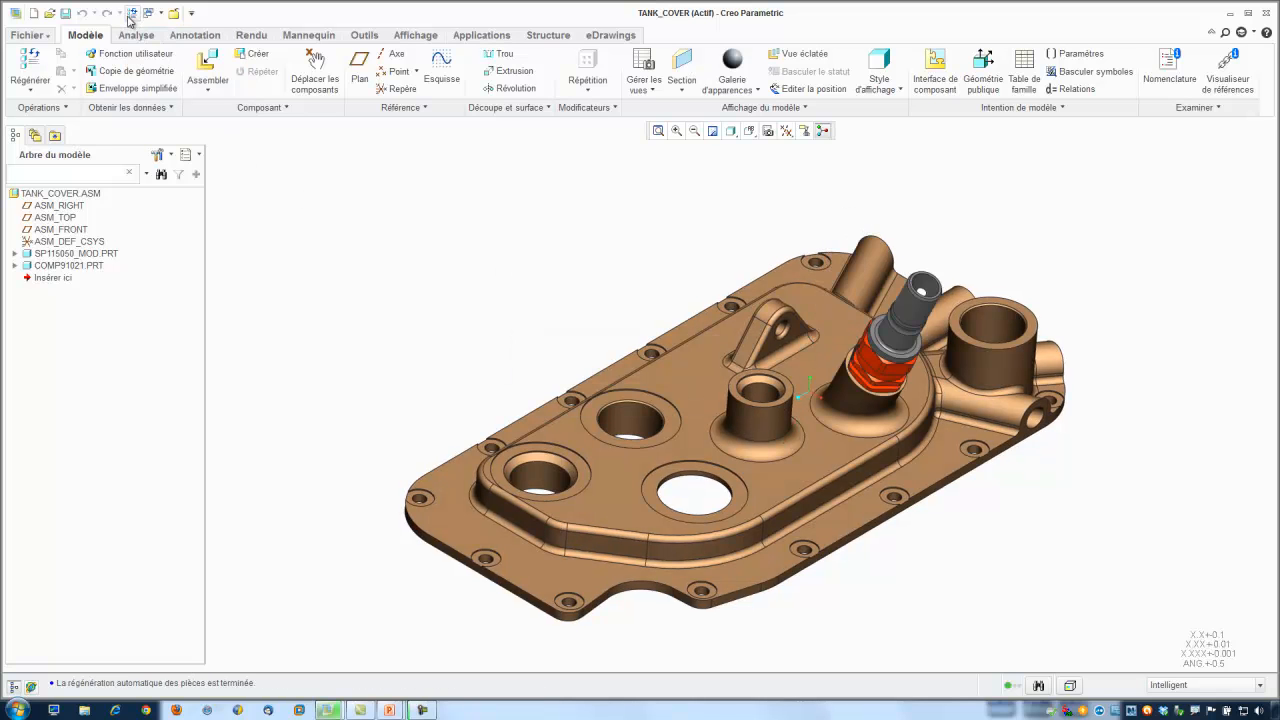
mouse_move(671, 282)
middle_mouse_down()
mouse_move(680, 252)
mouse_move(722, 244)
mouse_move(579, 296)
mouse_move(683, 265)
mouse_move(667, 278)
middle_mouse_up()
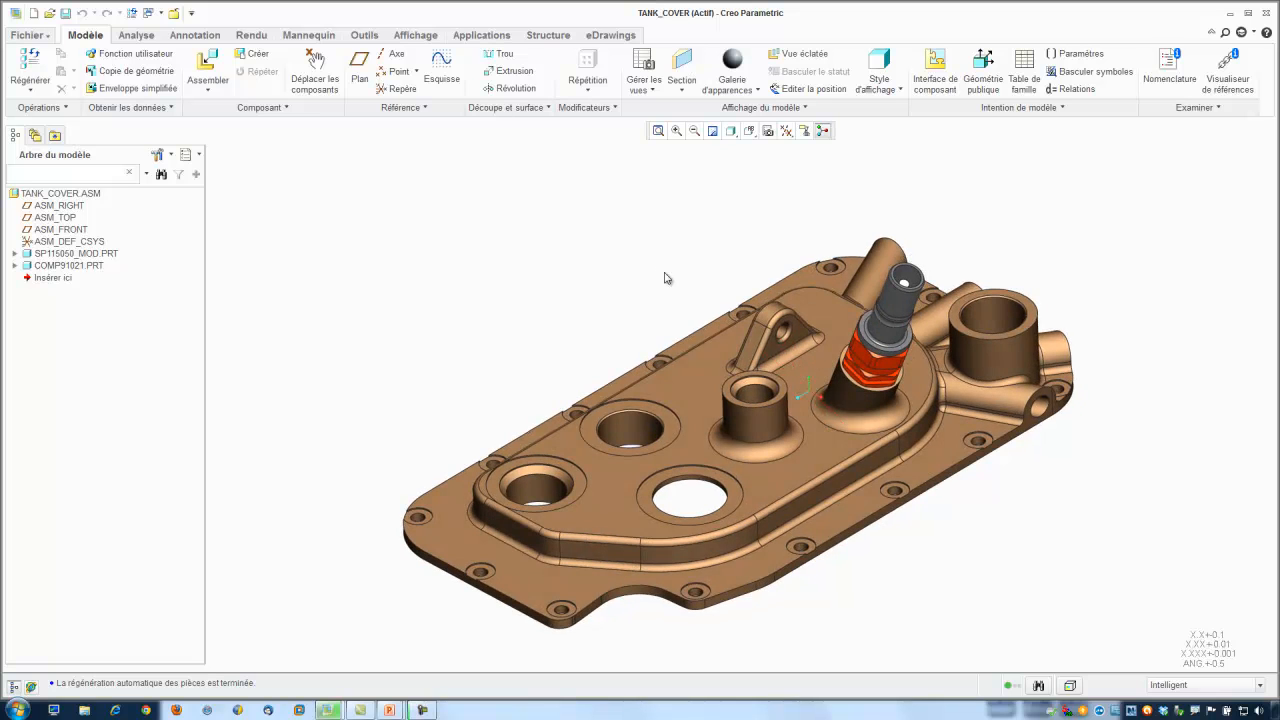
Return to the SP115050_MOD.PRT part and set the selection filter to Régions de surface.
left_click(150, 13)
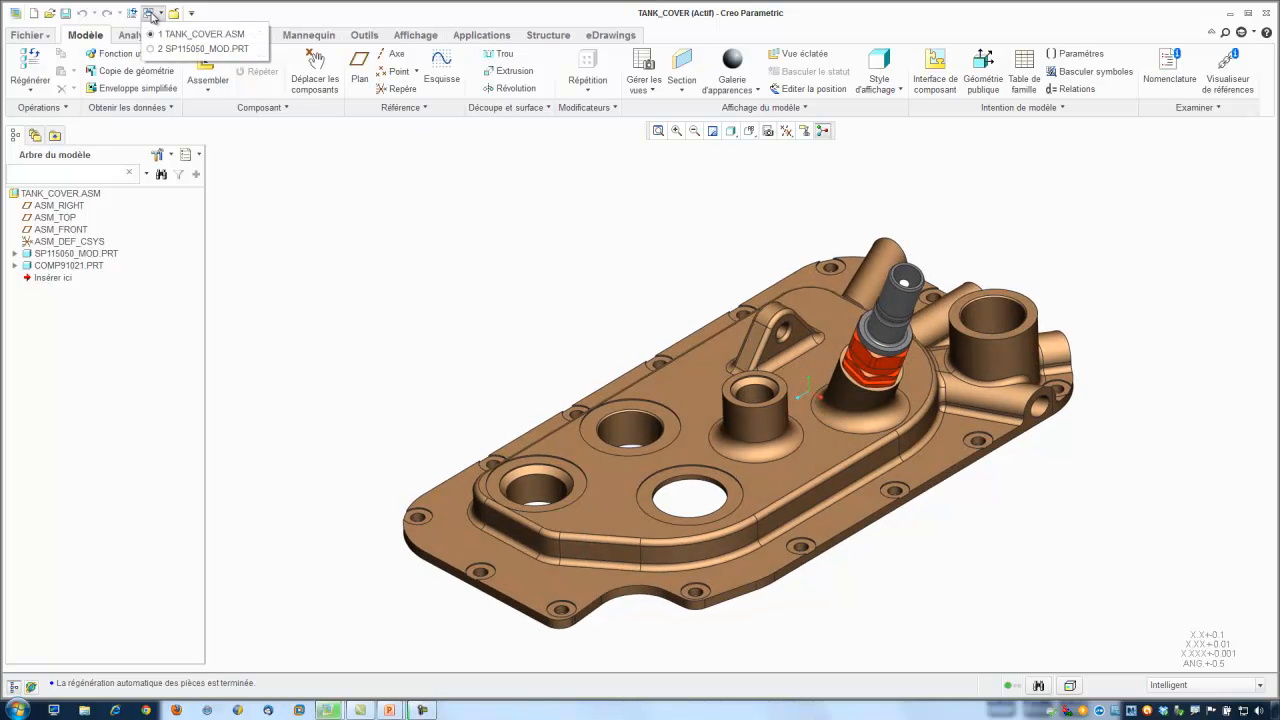
left_click(206, 49)
mouse_move(646, 320)
middle_mouse_down()
mouse_move(673, 297)
mouse_move(648, 325)
middle_mouse_up()
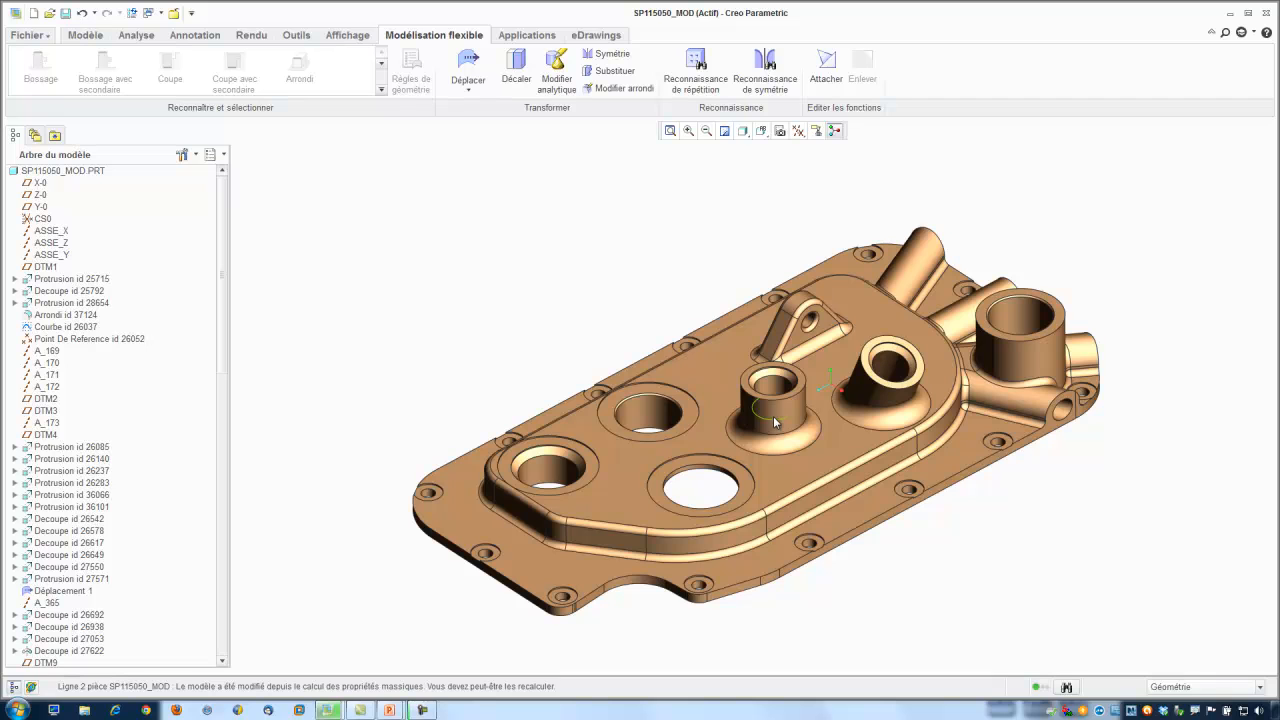
left_click(1179, 690)
left_click(1186, 657)
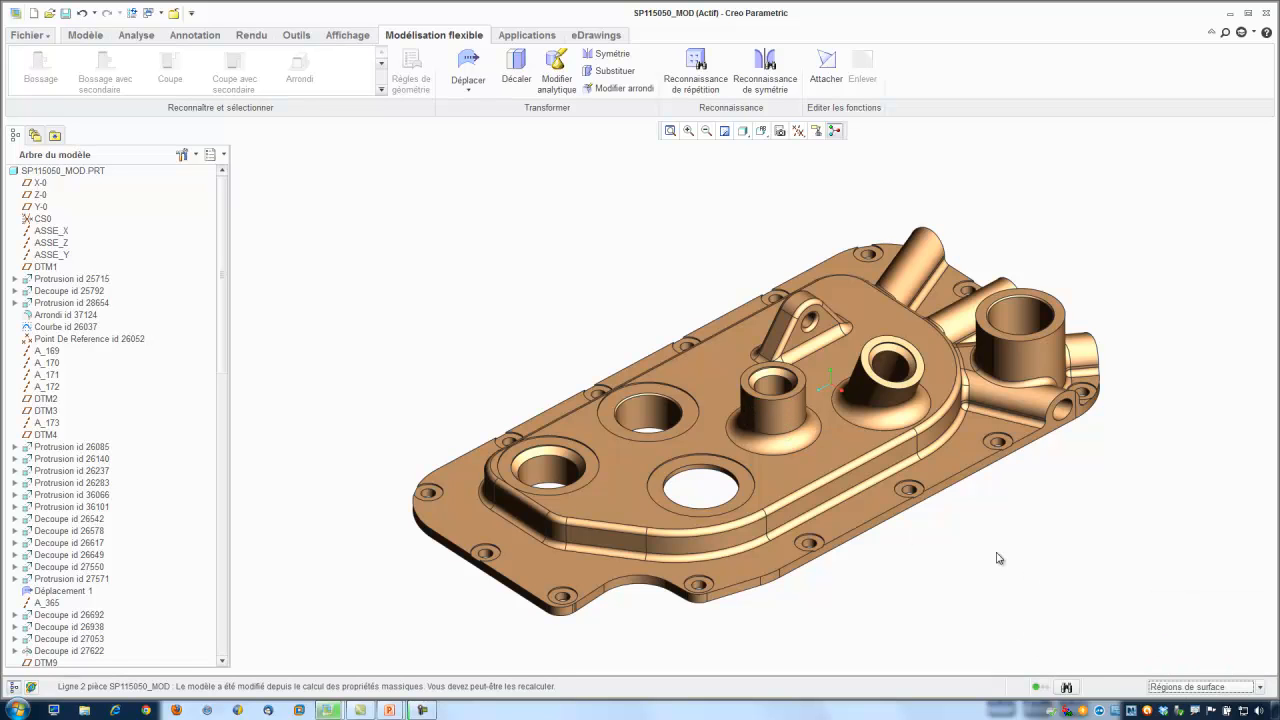
Select the upright boss's outer cylinder, preview the equal-radius rule, and extend the selection with only the Coaxial geometry rule.
left_click(782, 418)
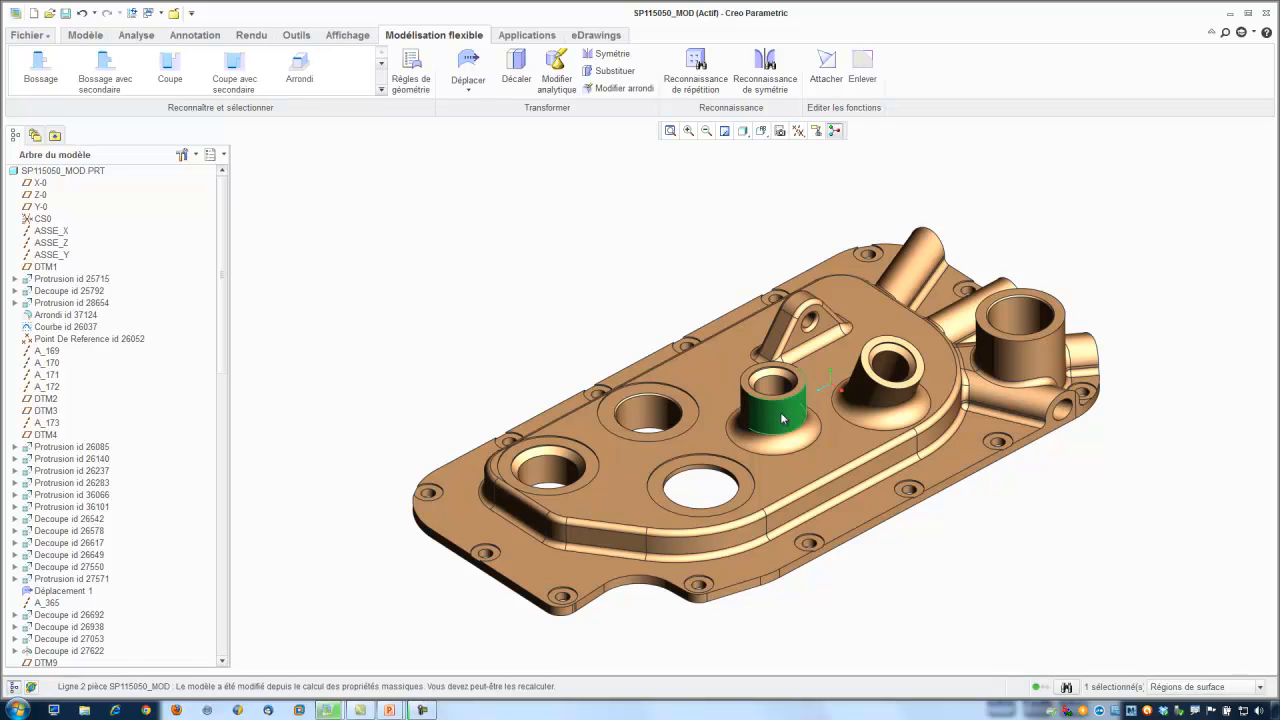
left_click(412, 84)
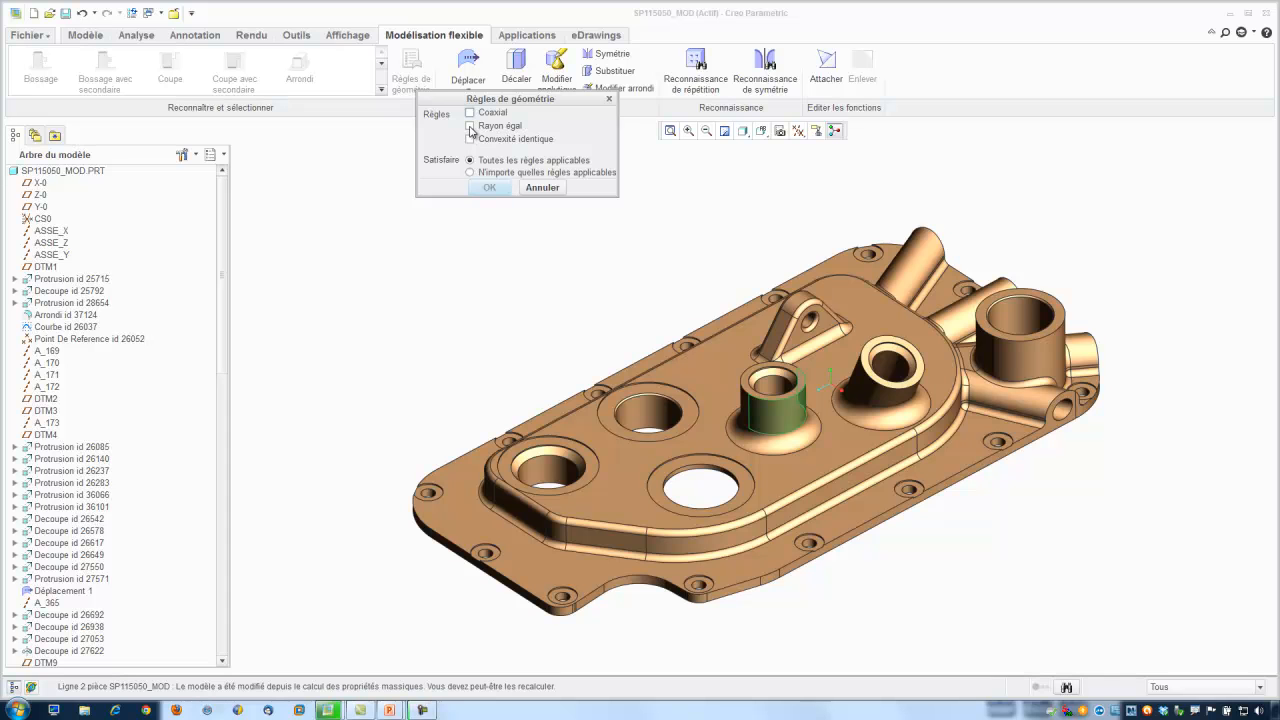
left_click(470, 126)
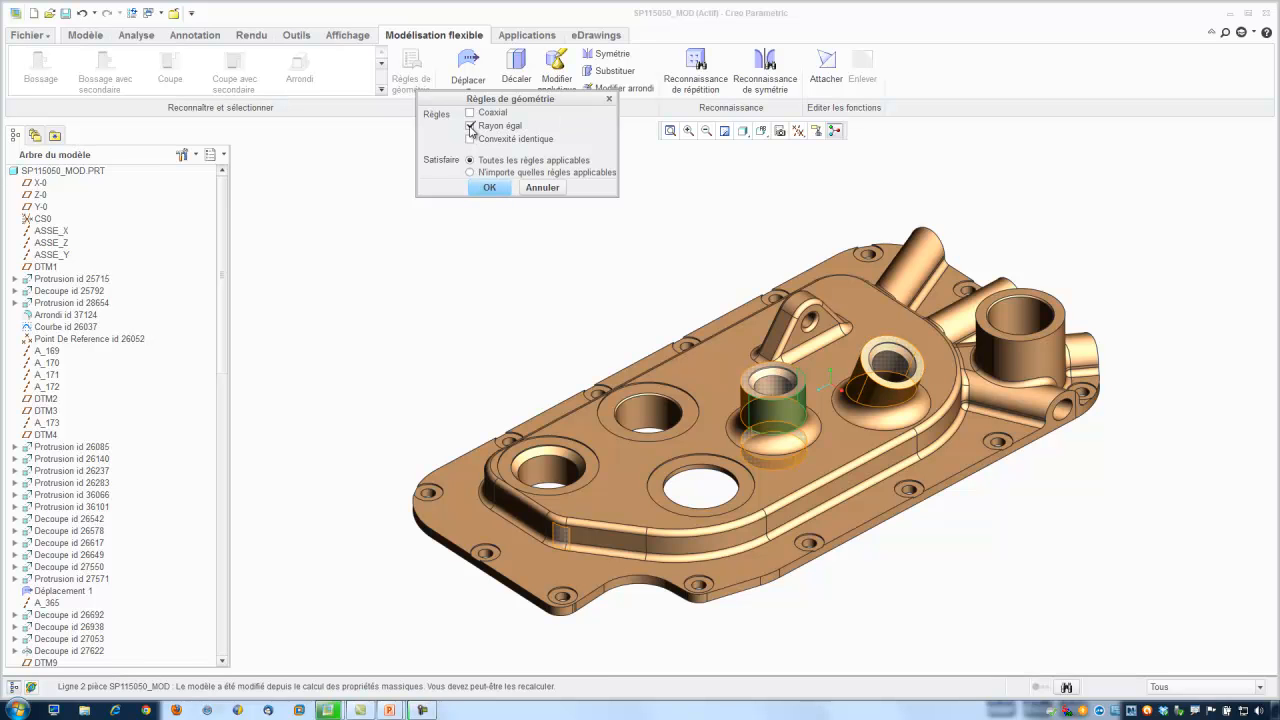
scroll(845, 380, "up", 5)
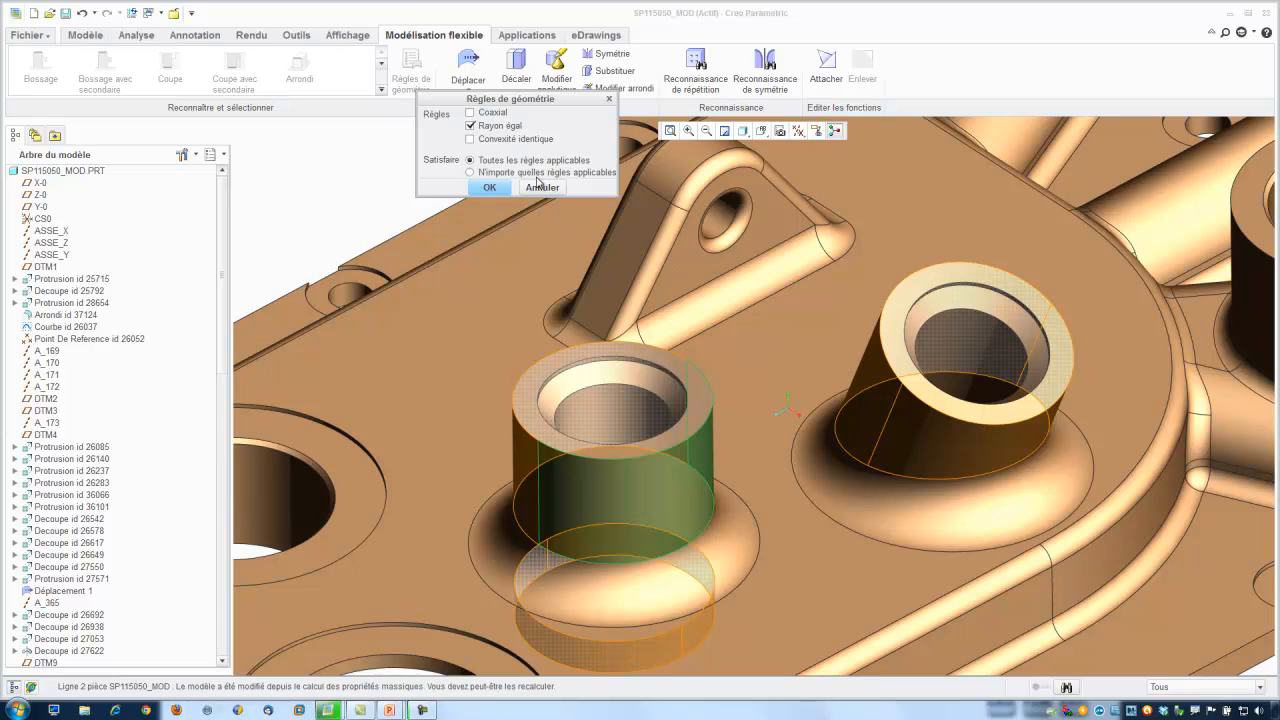
left_click(470, 126)
left_click(470, 113)
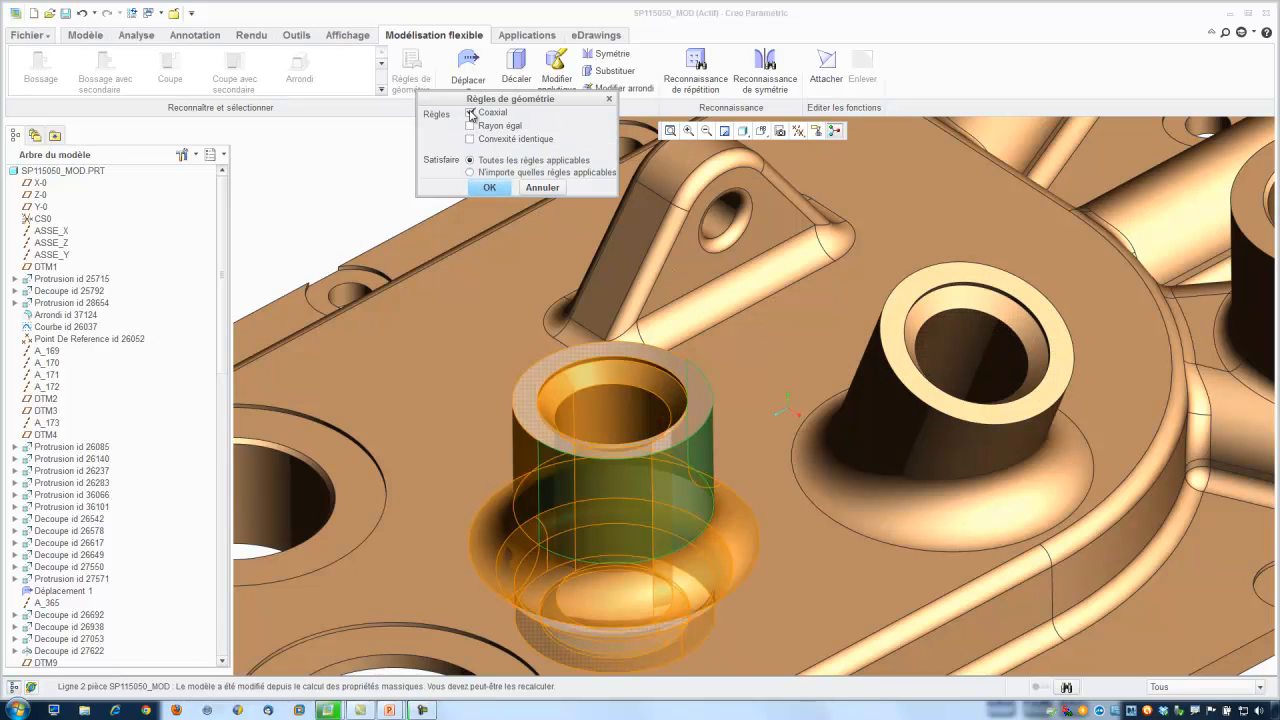
middle_click_drag(665, 262, 672, 358)
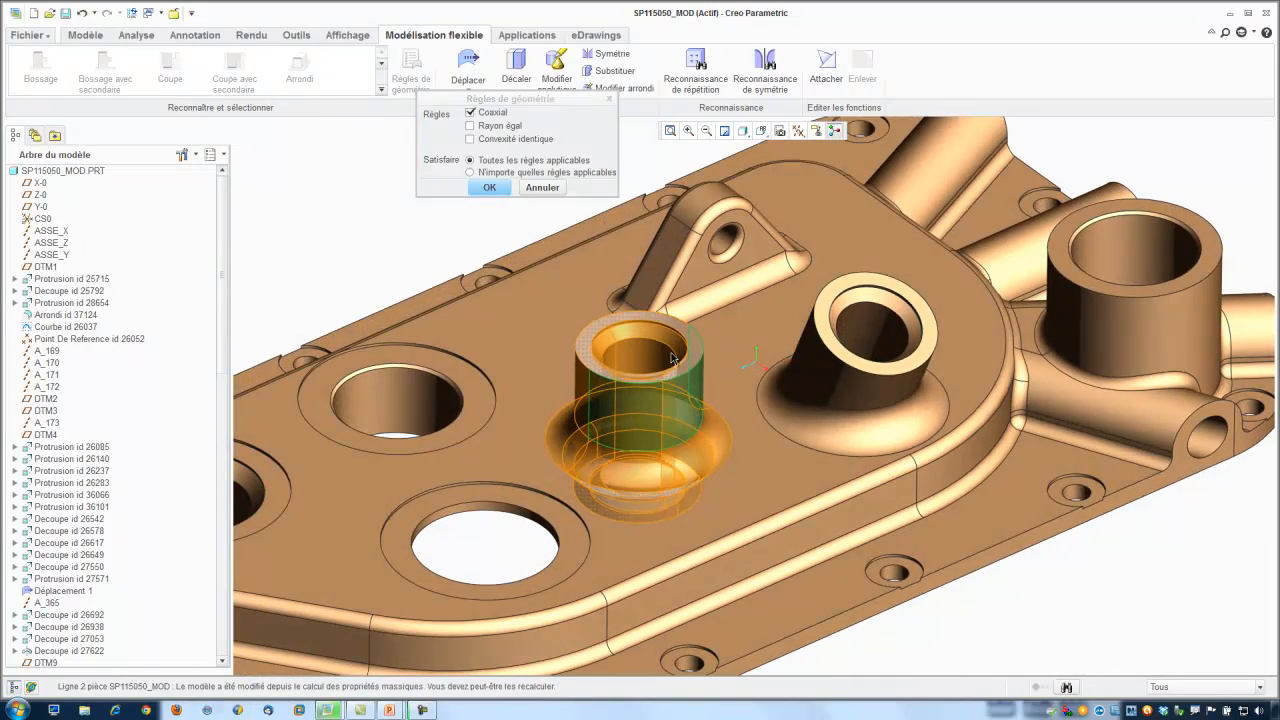
left_click(487, 191)
scroll(479, 206, "down", 1)
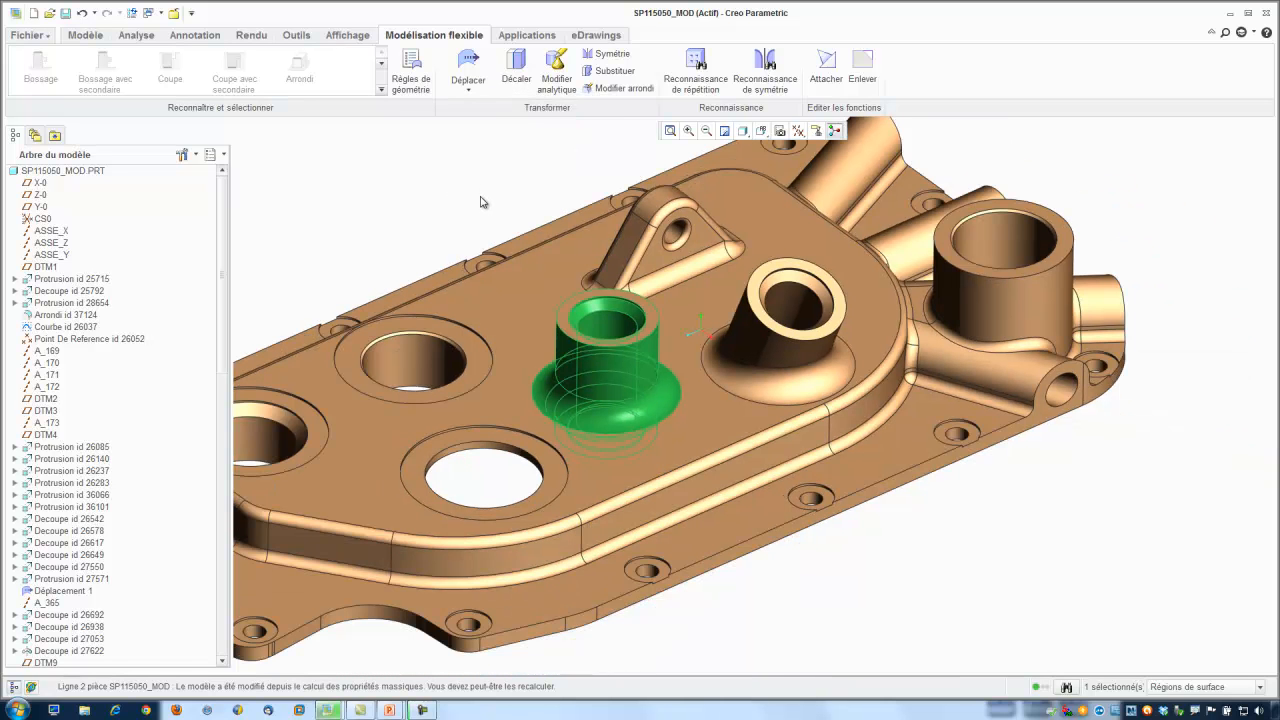
Start a move by dimension on the selected upright boss and turn on the display of axes.
left_click(468, 84)
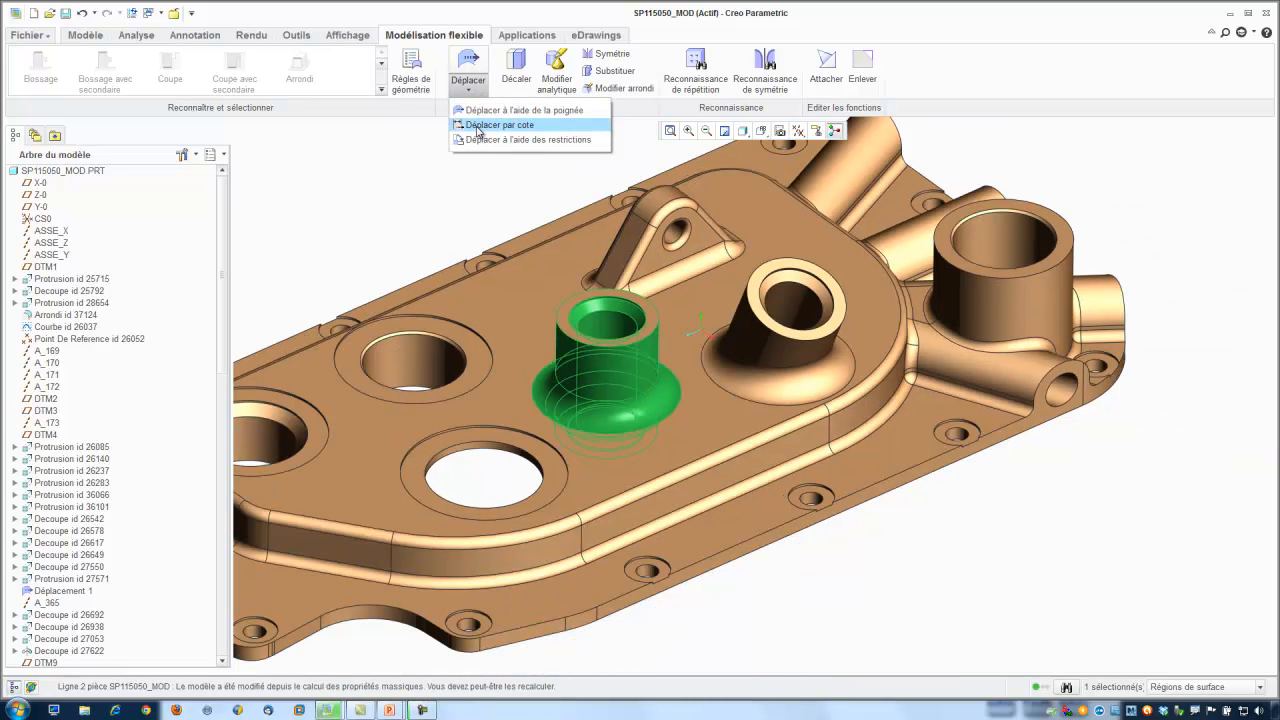
left_click(498, 125)
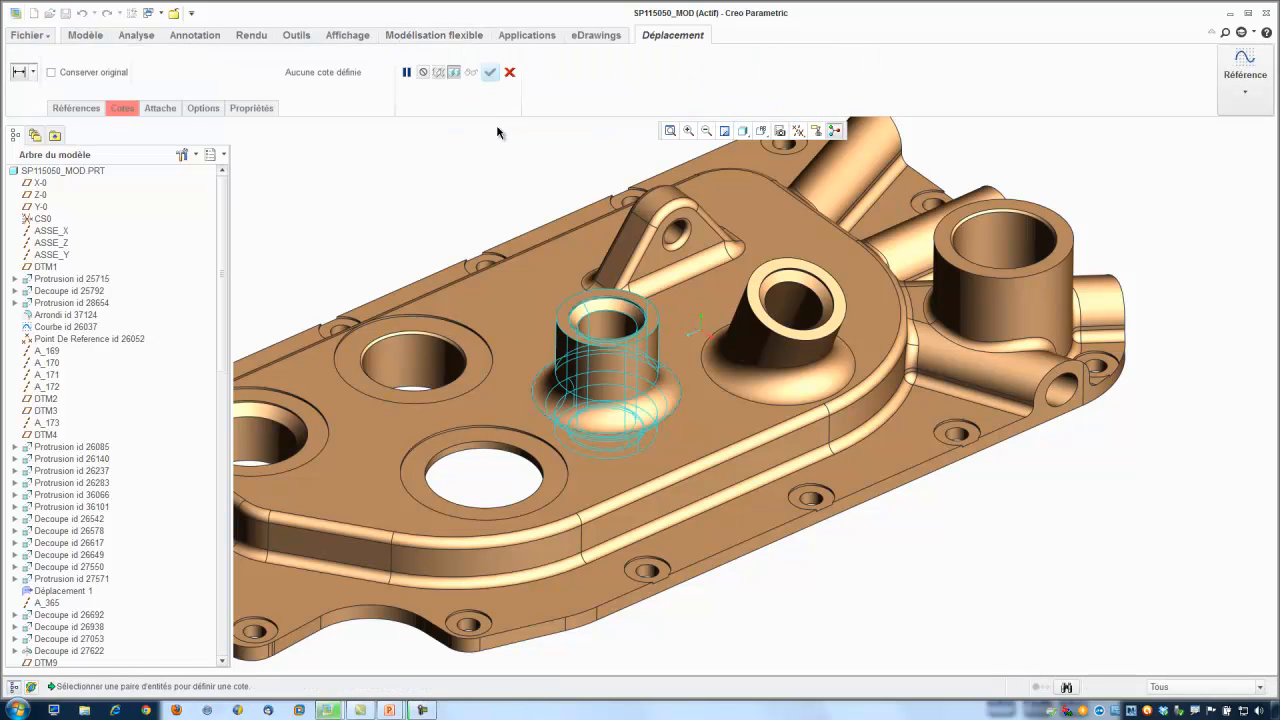
left_click(798, 131)
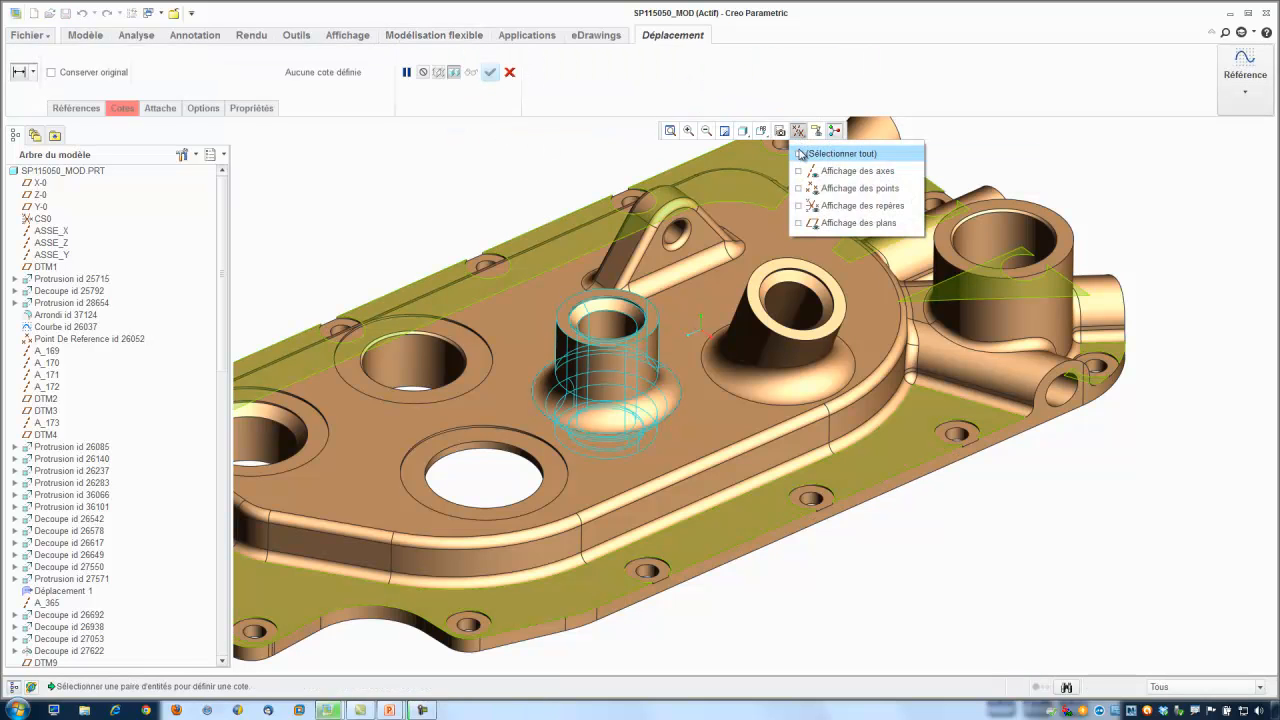
left_click(799, 171)
left_click(510, 187)
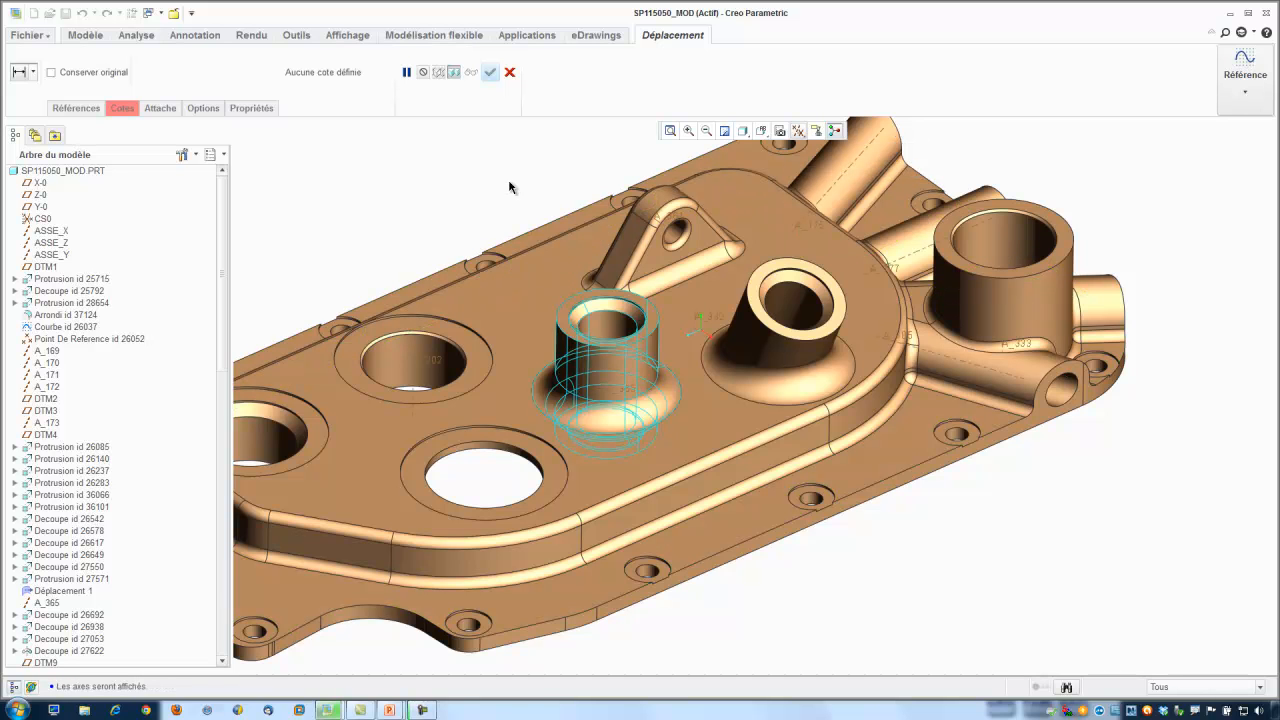
Add the upright boss's axis A_365 to the curves and references that move with it.
left_click(91, 112)
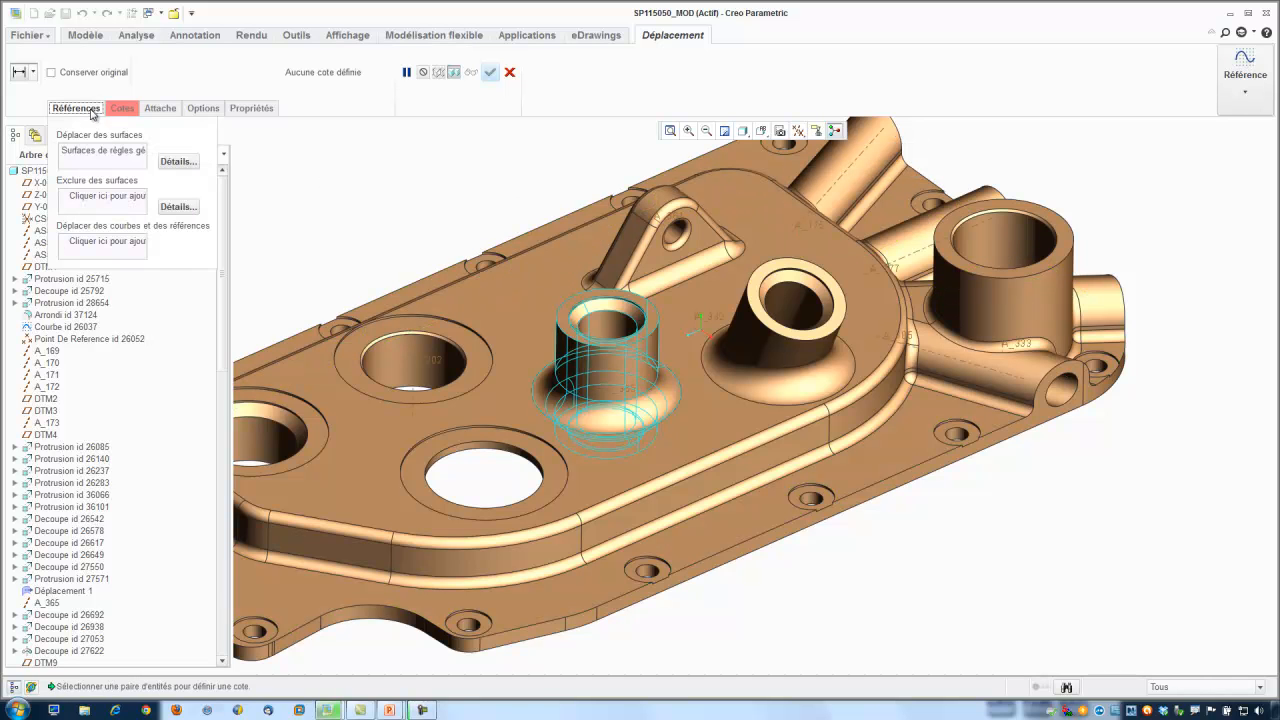
left_click(90, 243)
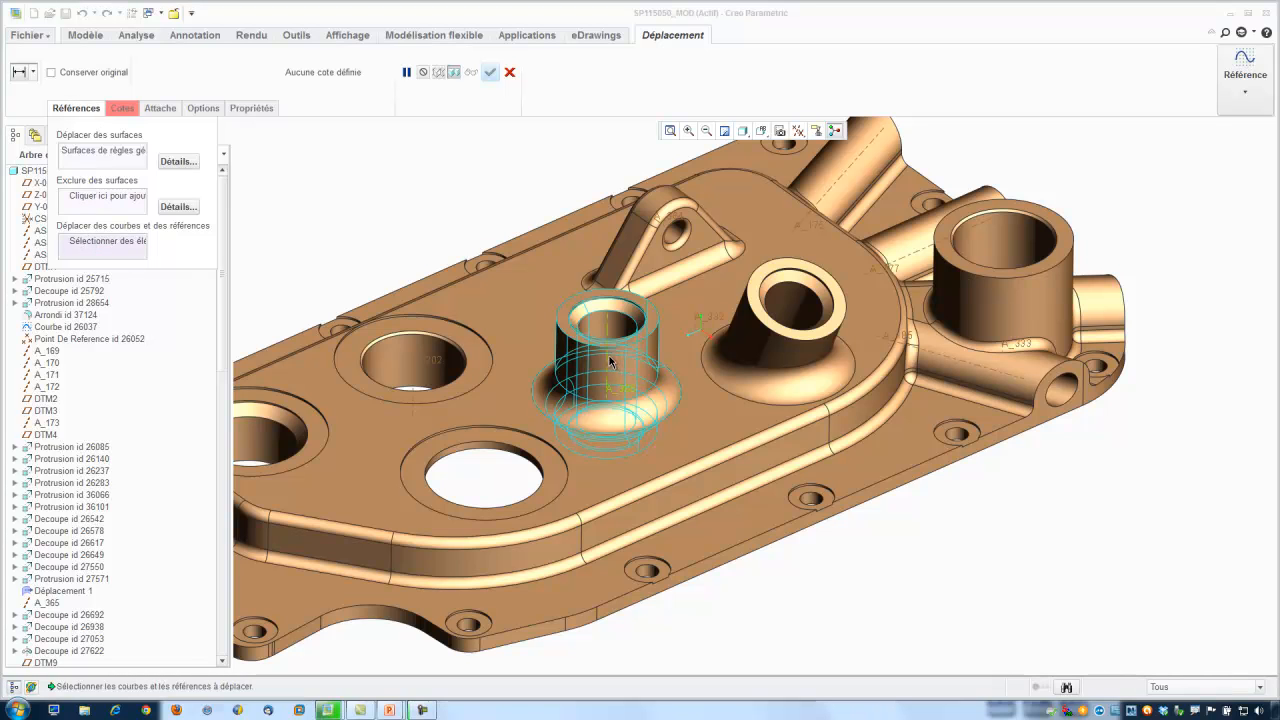
left_click(611, 362)
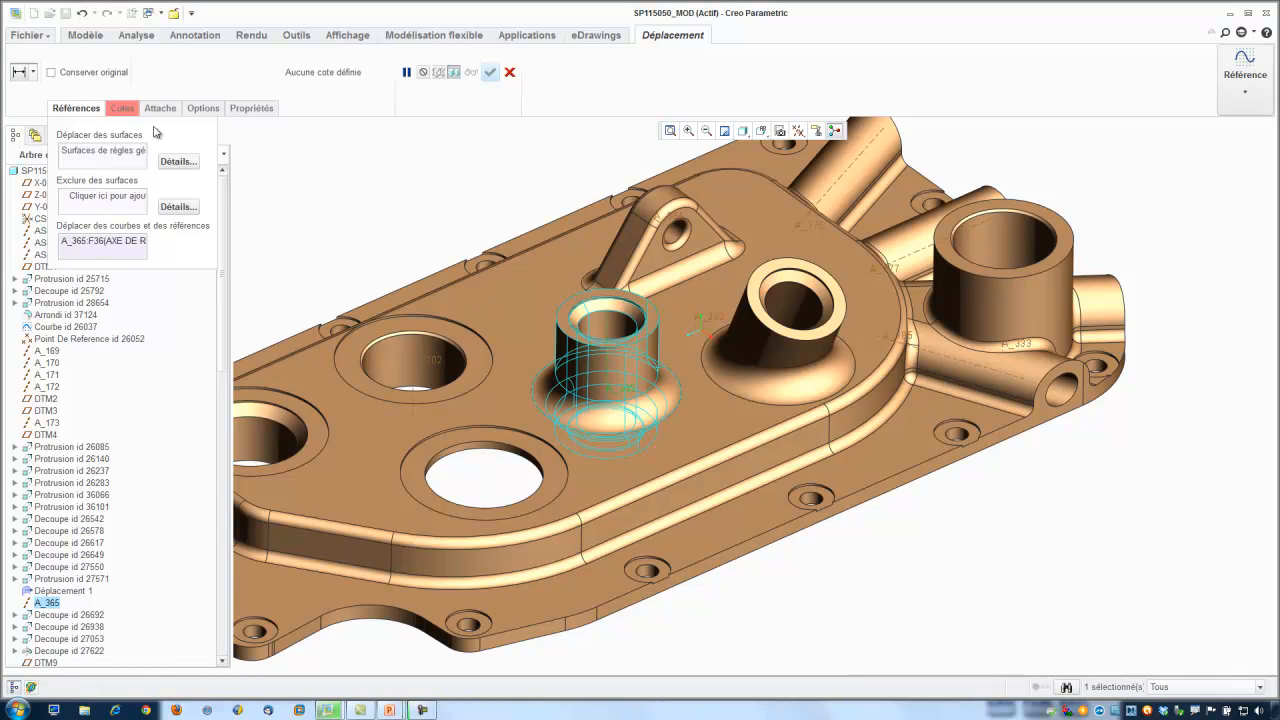
Define a linear dimension from axis A_365 to the raised area's long side wall and shorten it to 22.
left_click(127, 111)
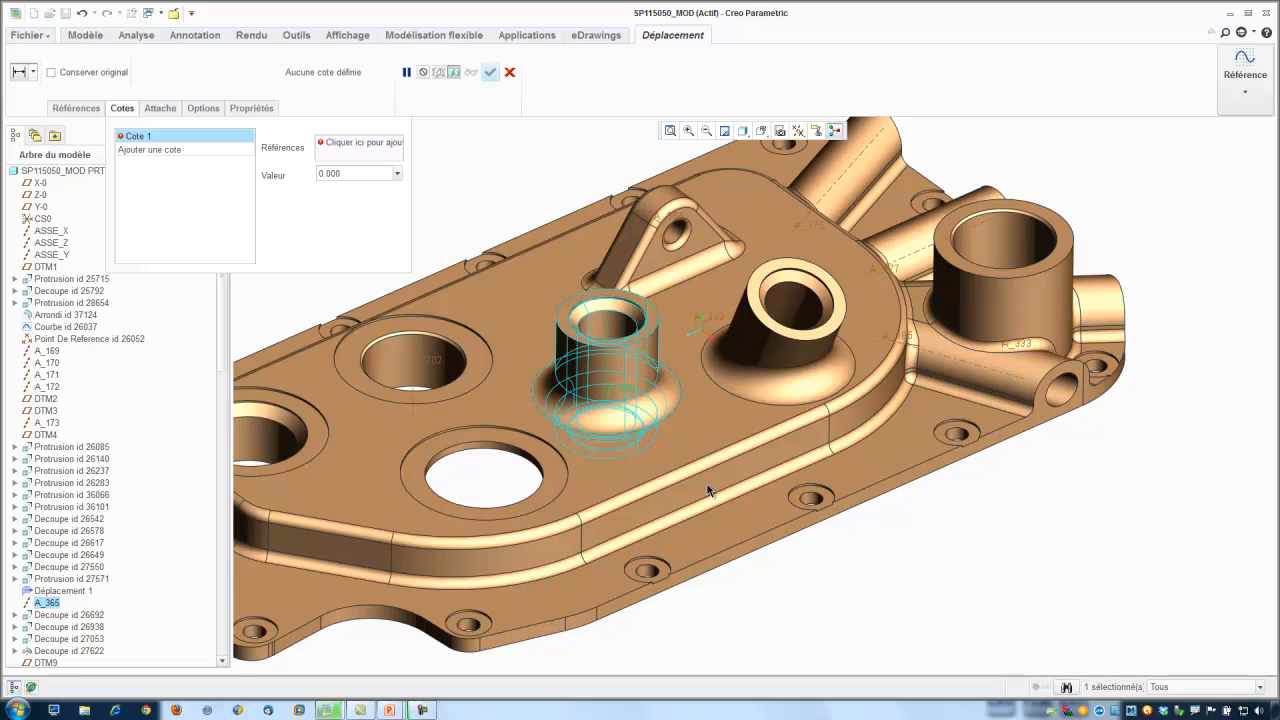
left_click(346, 144)
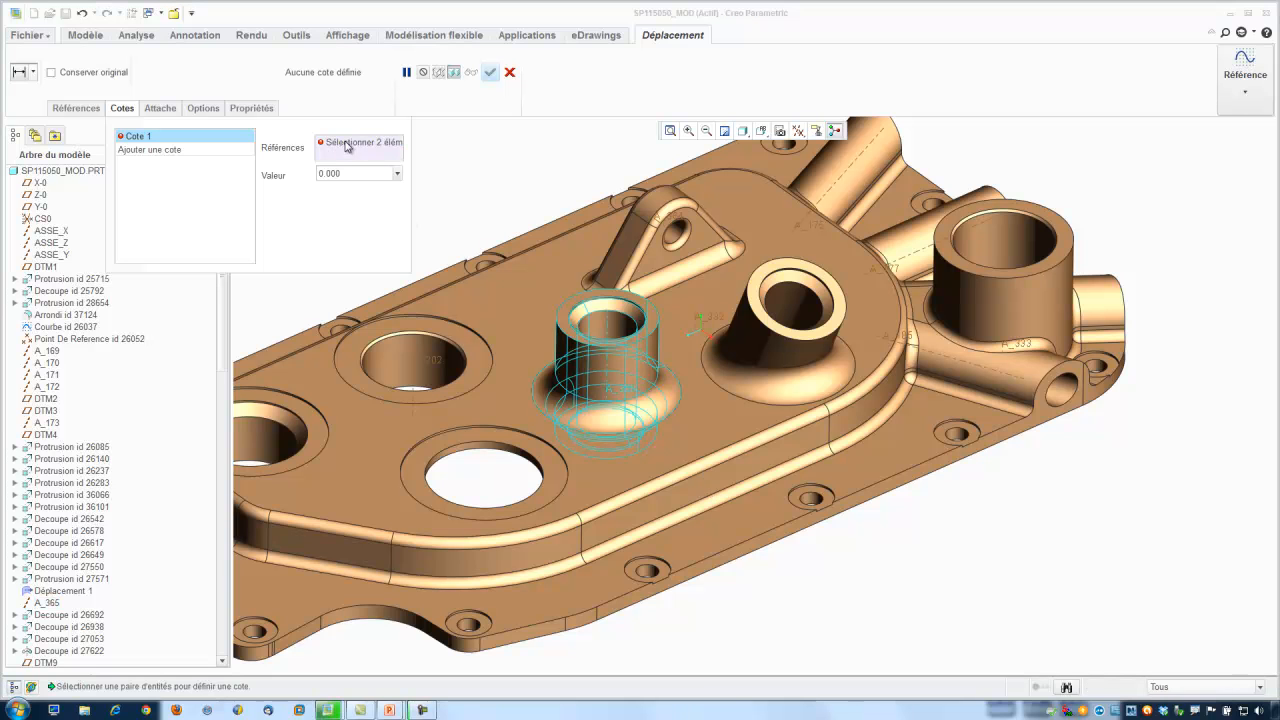
left_click(606, 370)
left_click(701, 492, "ctrl")
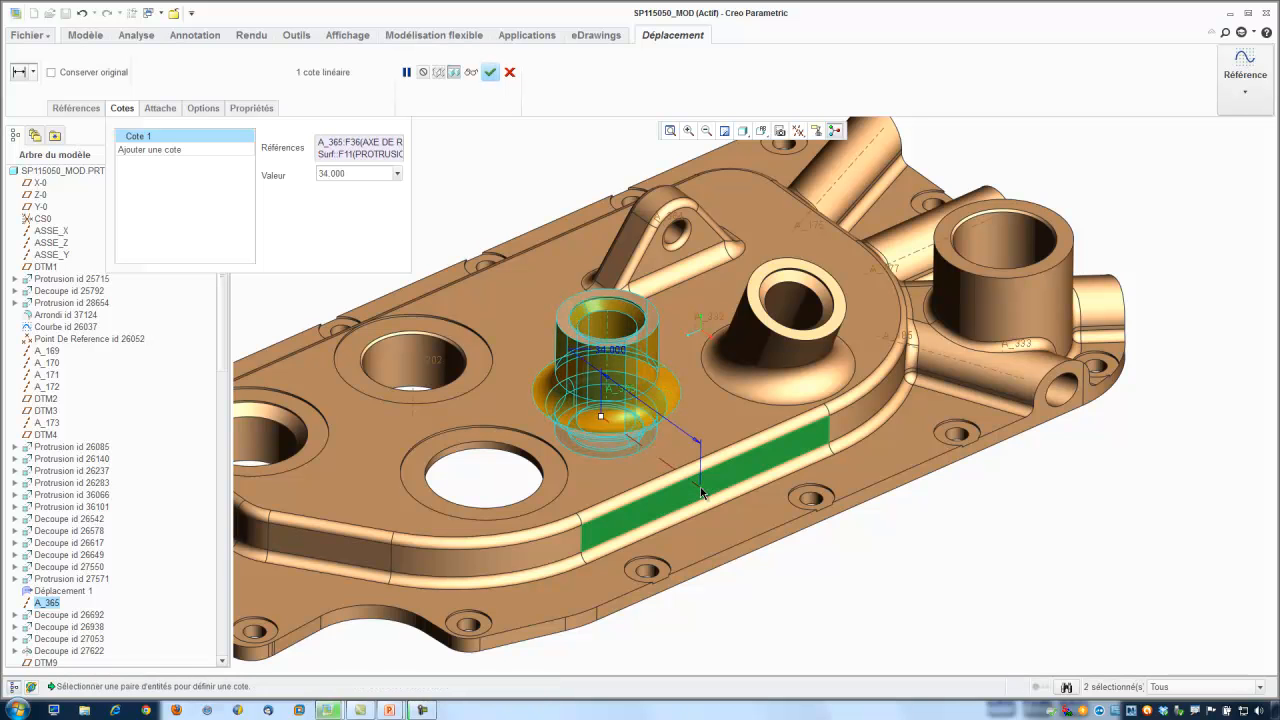
left_click_drag(600, 415, 635, 440)
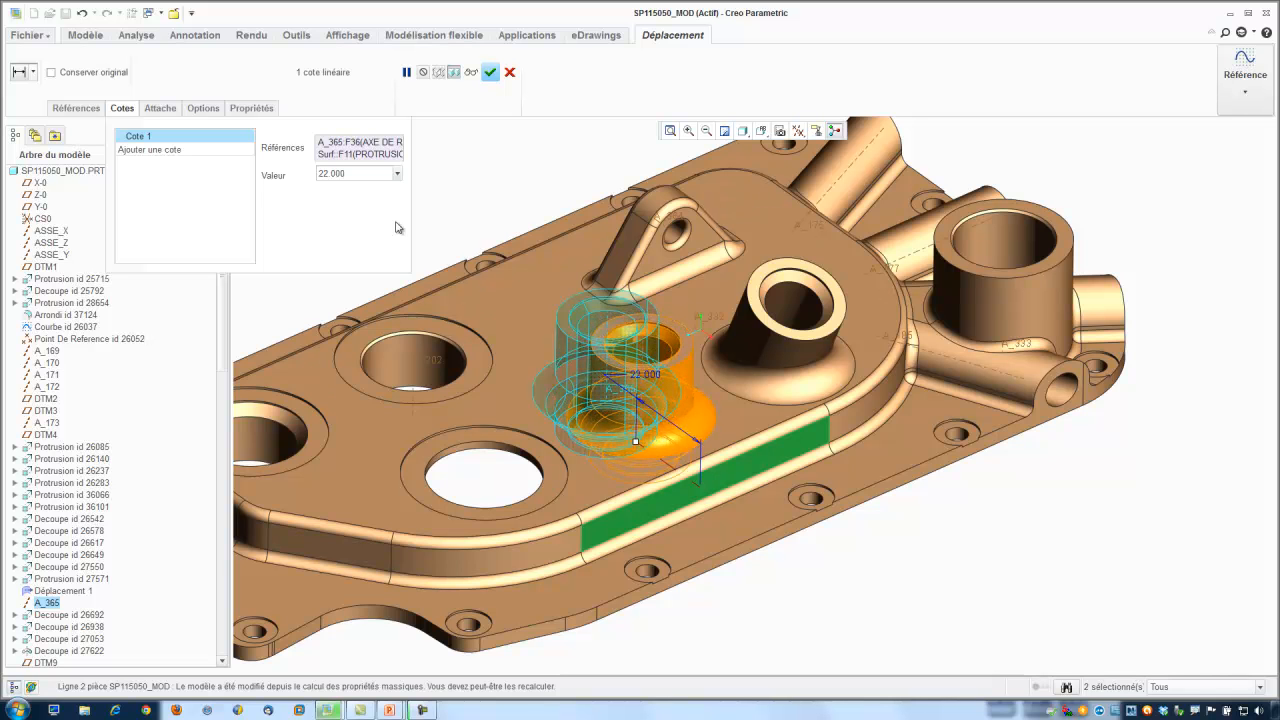
Add a second linear dimension from axis A_365 to the short flat end wall of the raised area.
left_click(183, 150)
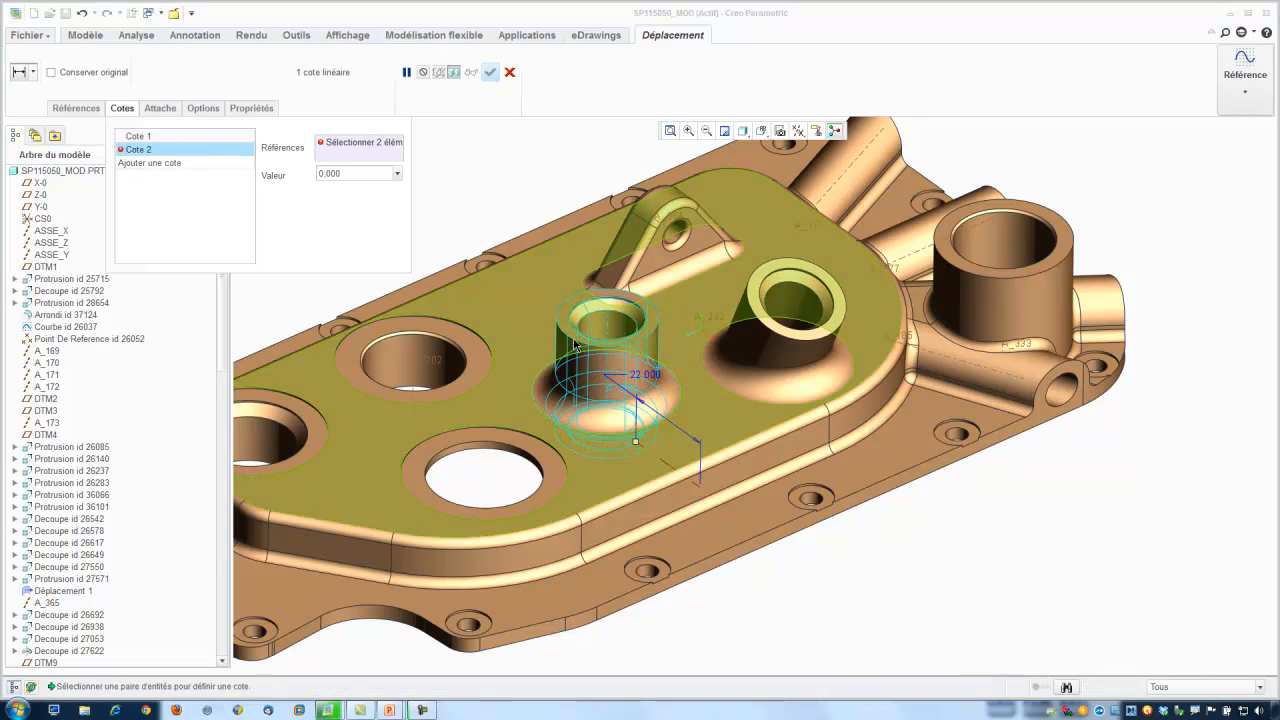
left_click(608, 371)
middle_click_drag(552, 432, 750, 370, "shift")
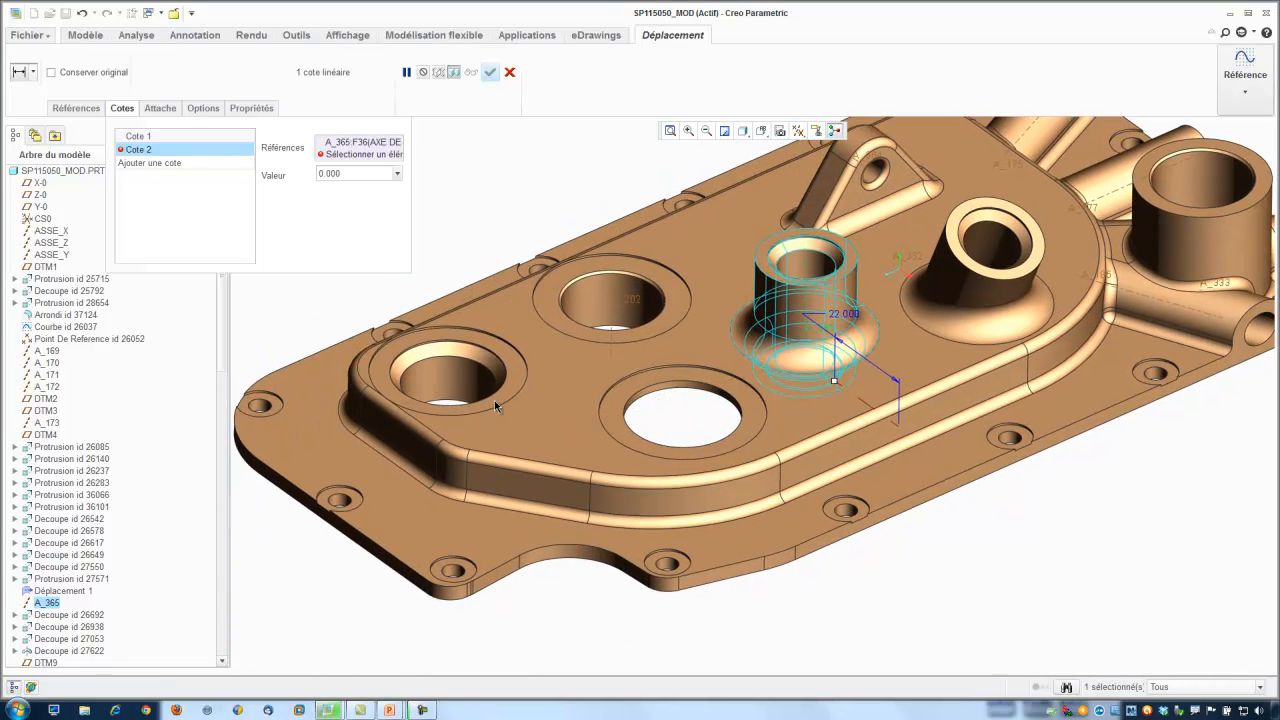
left_click(408, 447)
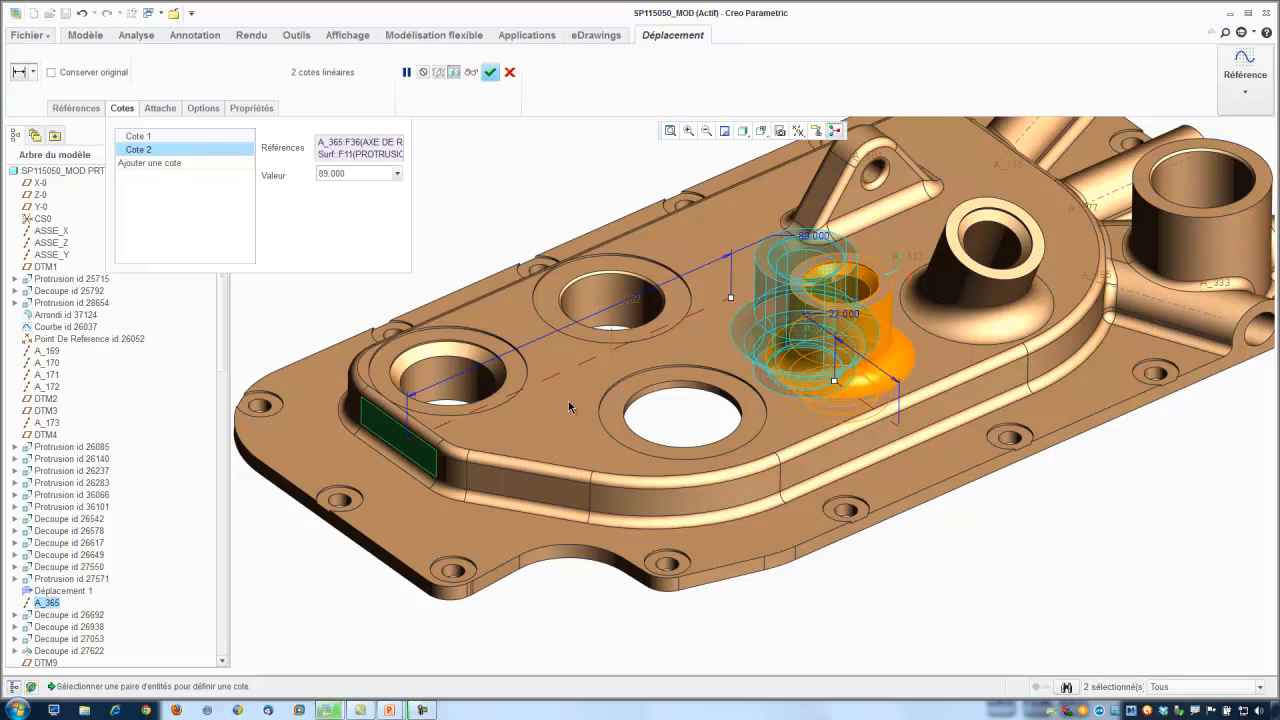
Move the upright boss back from the long side wall, set its end-wall distance to 97, and accept the move.
middle_click_drag(758, 175, 753, 247)
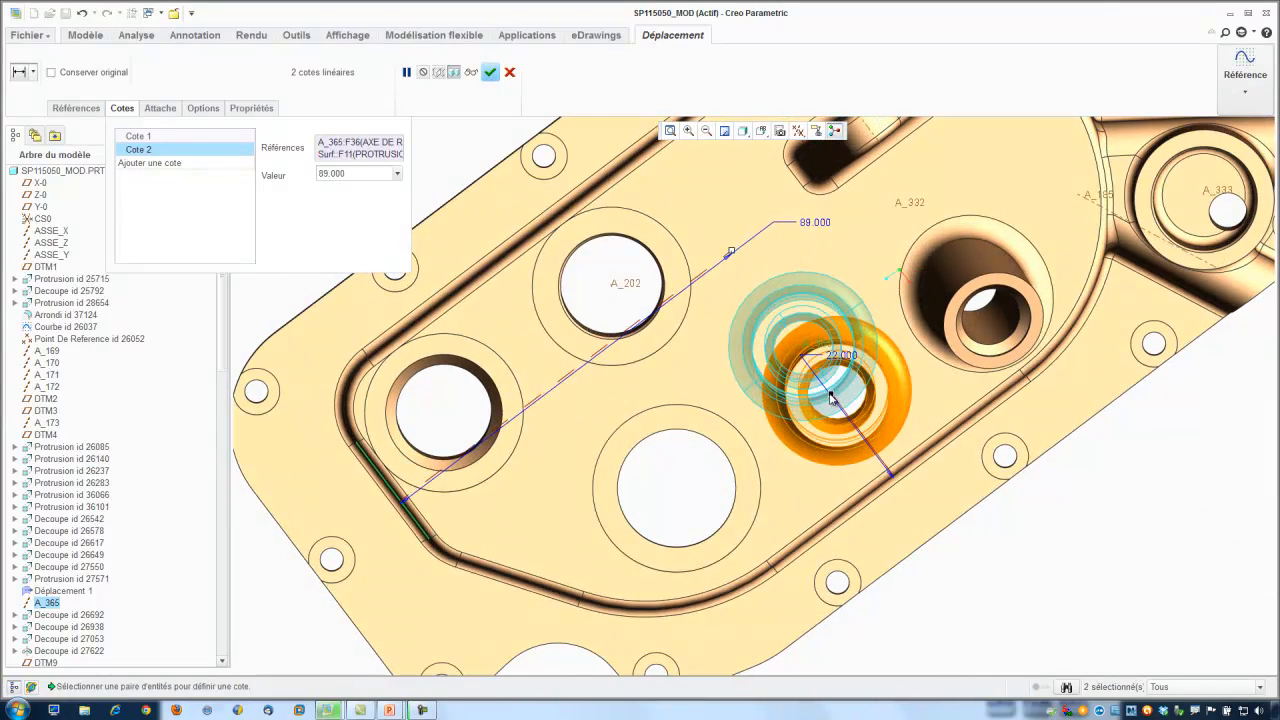
mouse_move(729, 254)
left_mouse_down()
mouse_move(705, 274)
mouse_move(736, 252)
left_mouse_up()
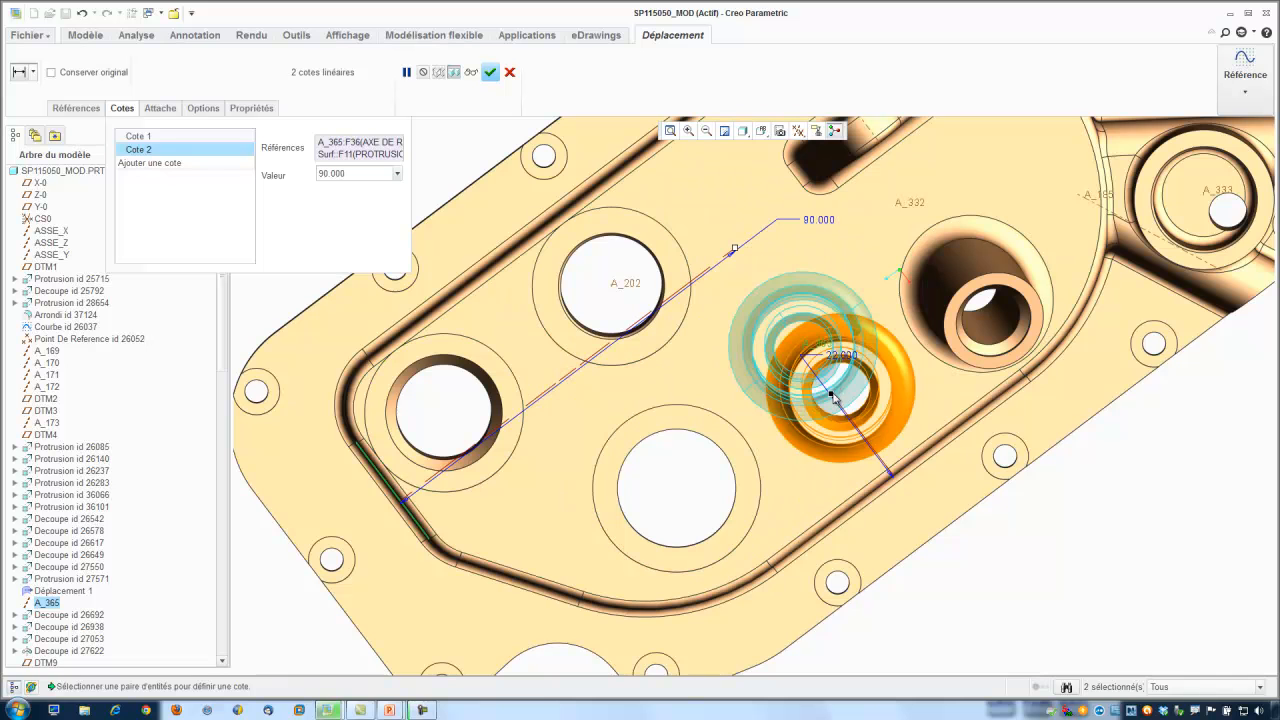
left_click_drag(831, 396, 767, 314)
left_click_drag(734, 247, 767, 238)
middle_click_drag(766, 429, 766, 347)
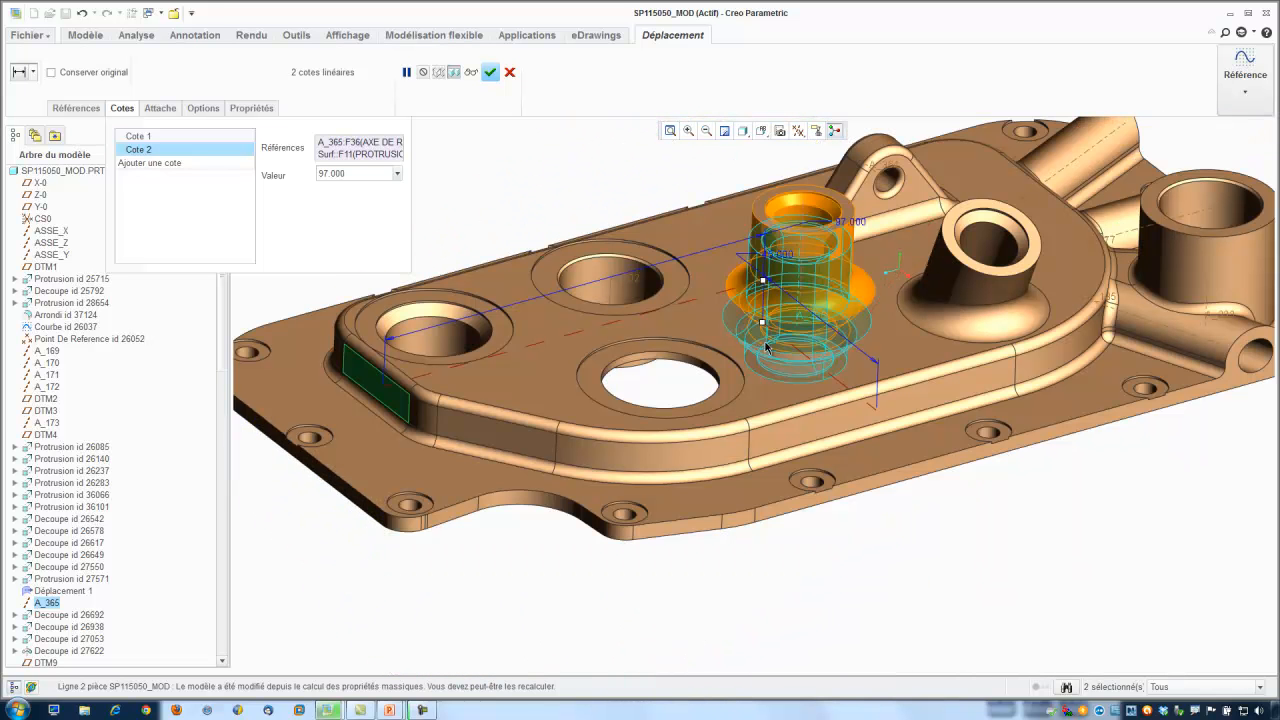
left_click(489, 73)
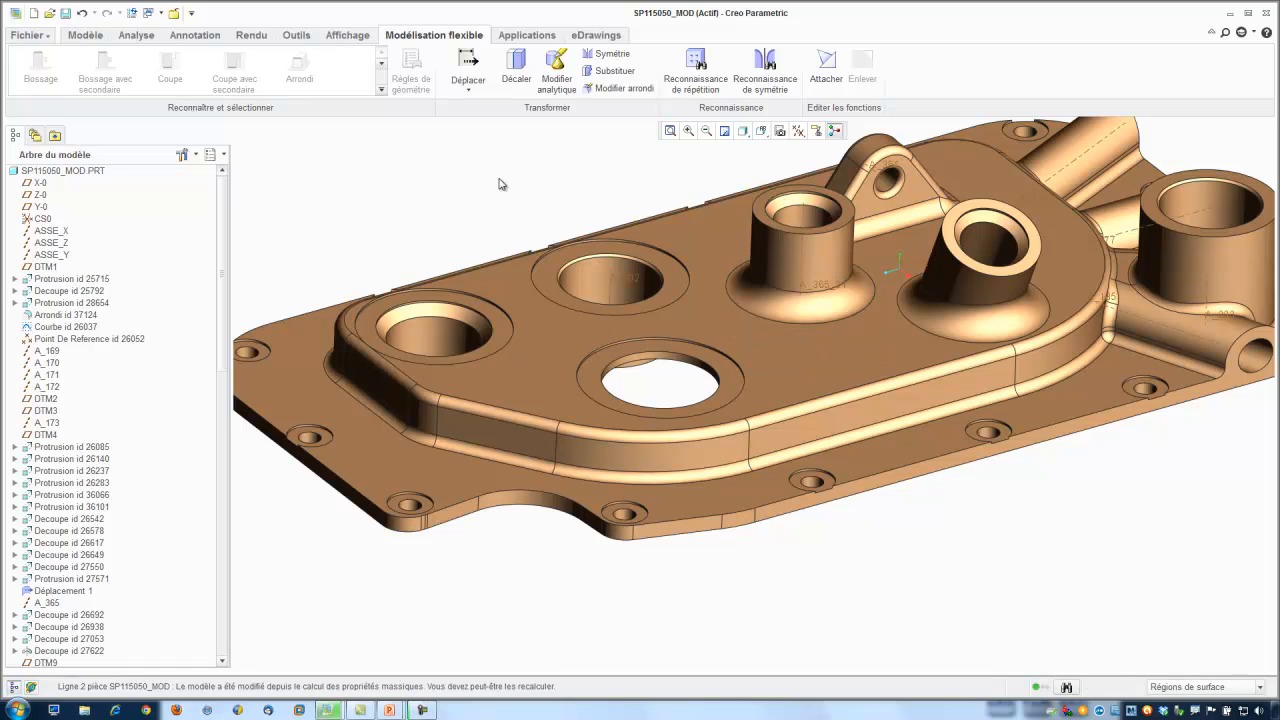
Select a side wall of the rounded-square recess on the cover's underside and extend the selection with Coupe shape recognition.
scroll(590, 540, "down", 2)
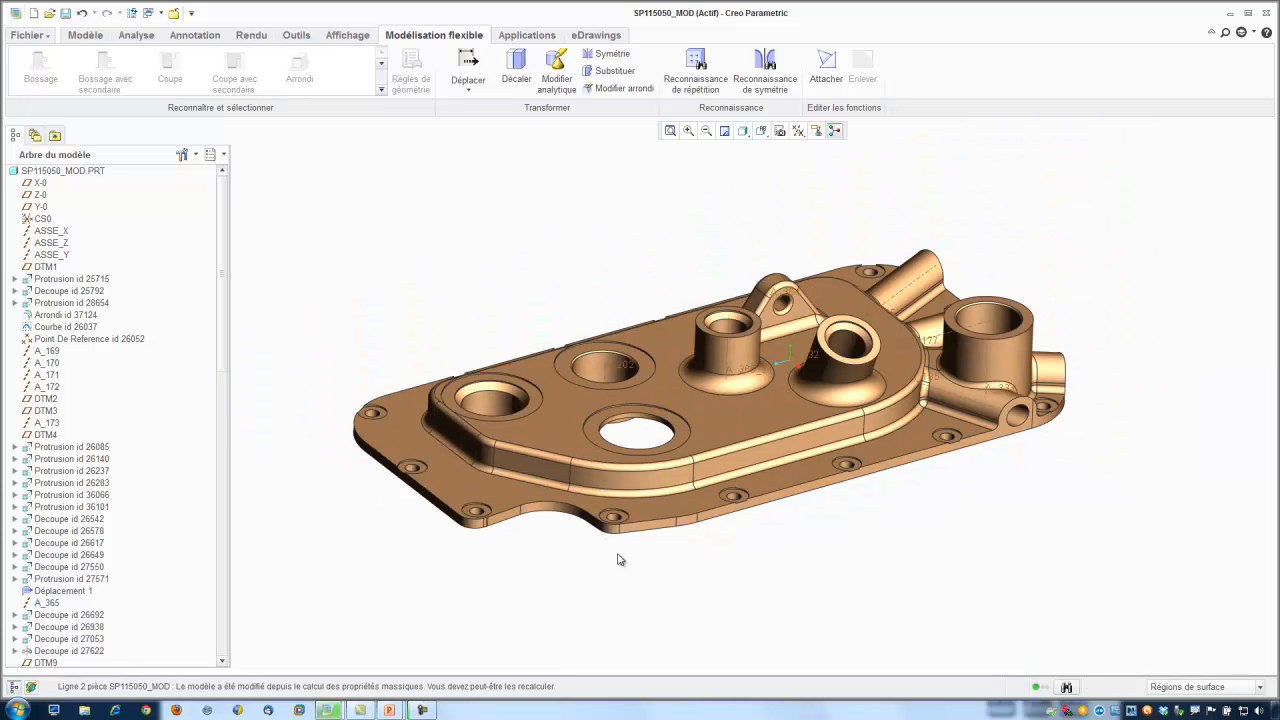
middle_click_drag(825, 558, 810, 351)
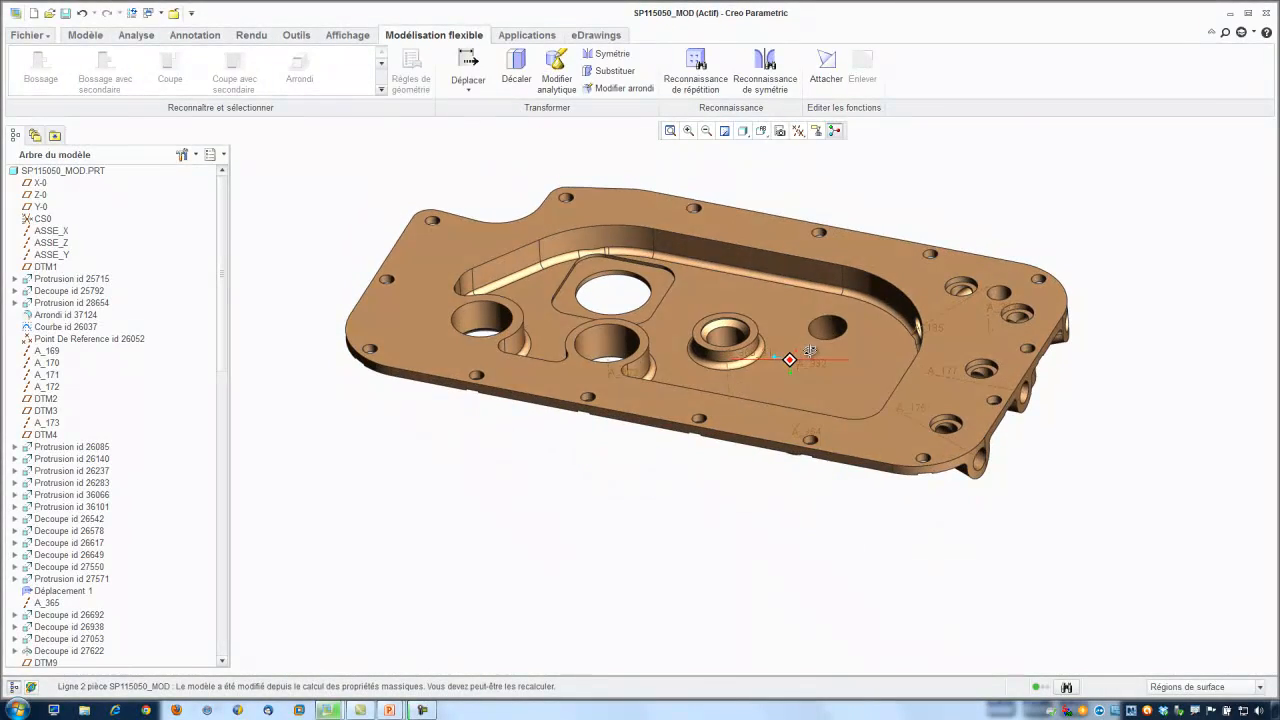
scroll(631, 349, "up", 6)
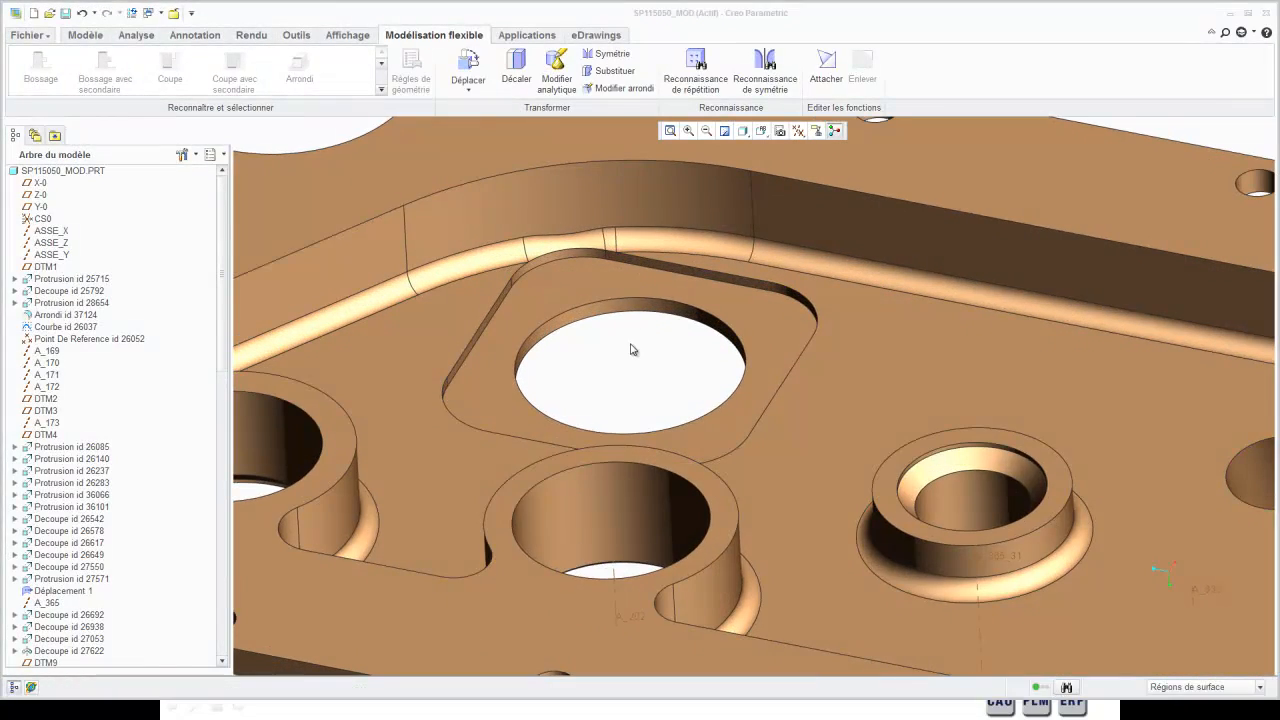
left_click(628, 263)
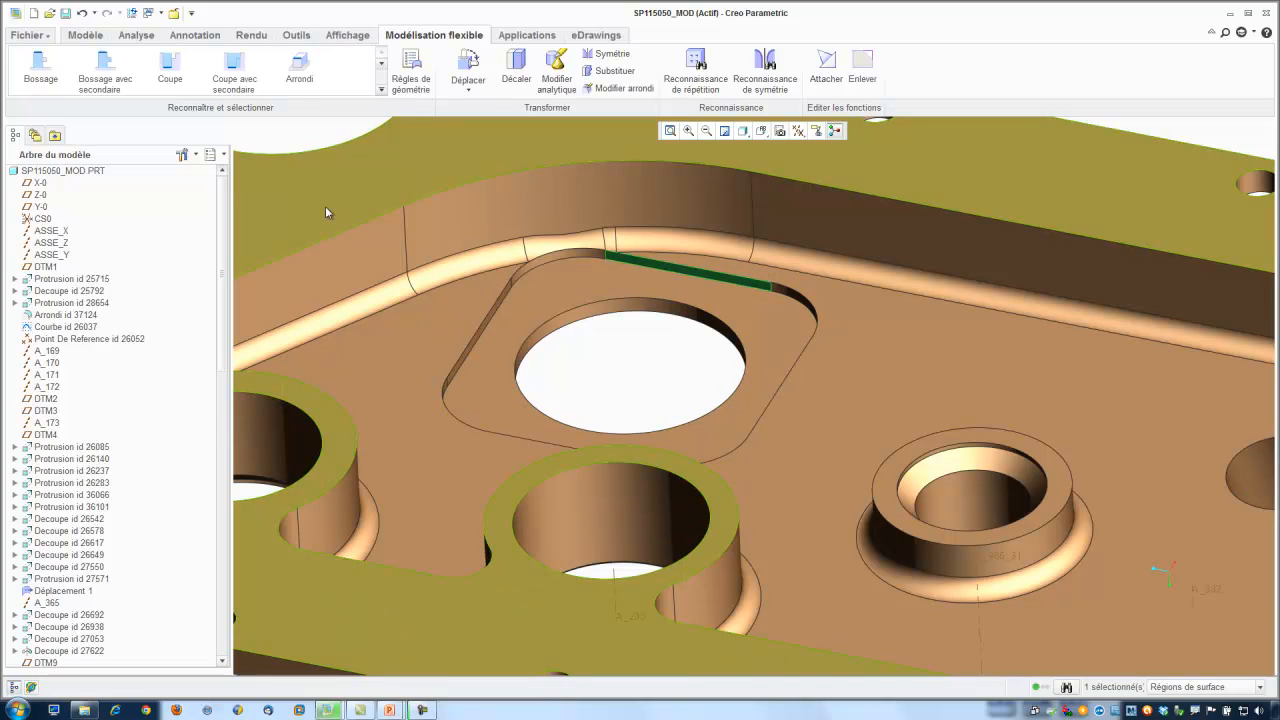
left_click(176, 87)
Start a move by constraints on the recess and constrain its side wall to the cavity's long inner wall by distance.
left_click(470, 93)
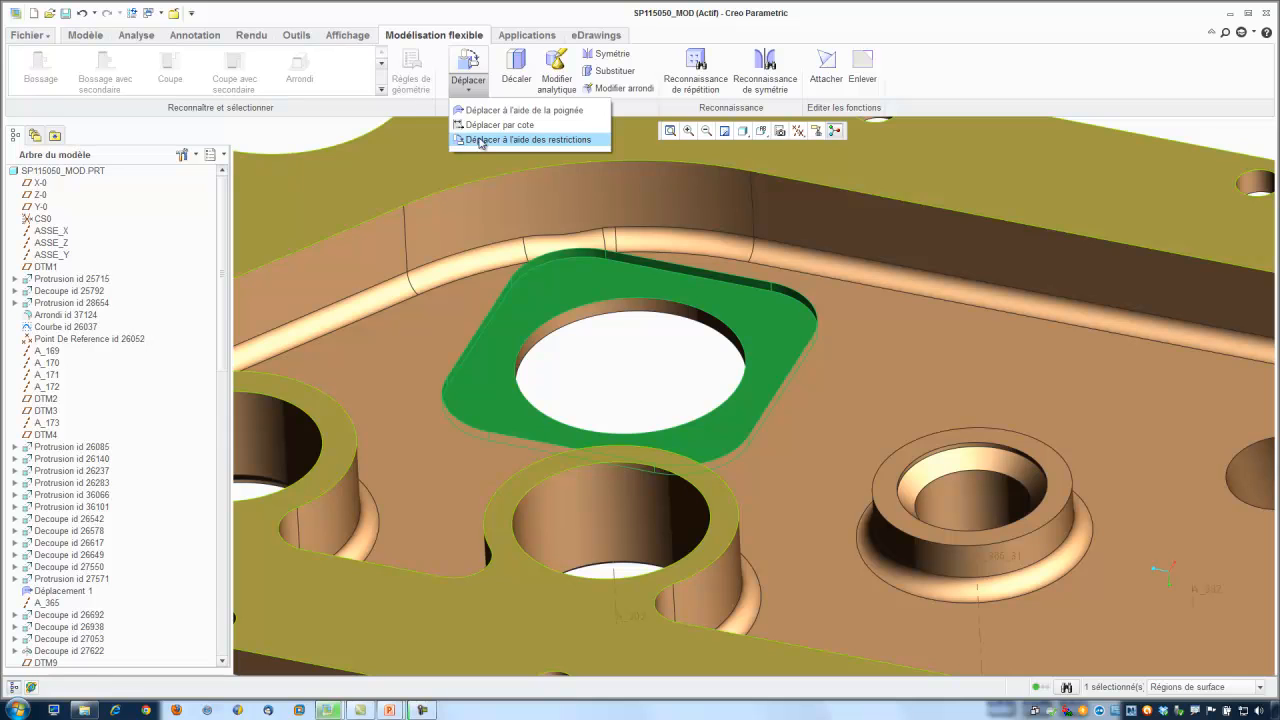
left_click(481, 140)
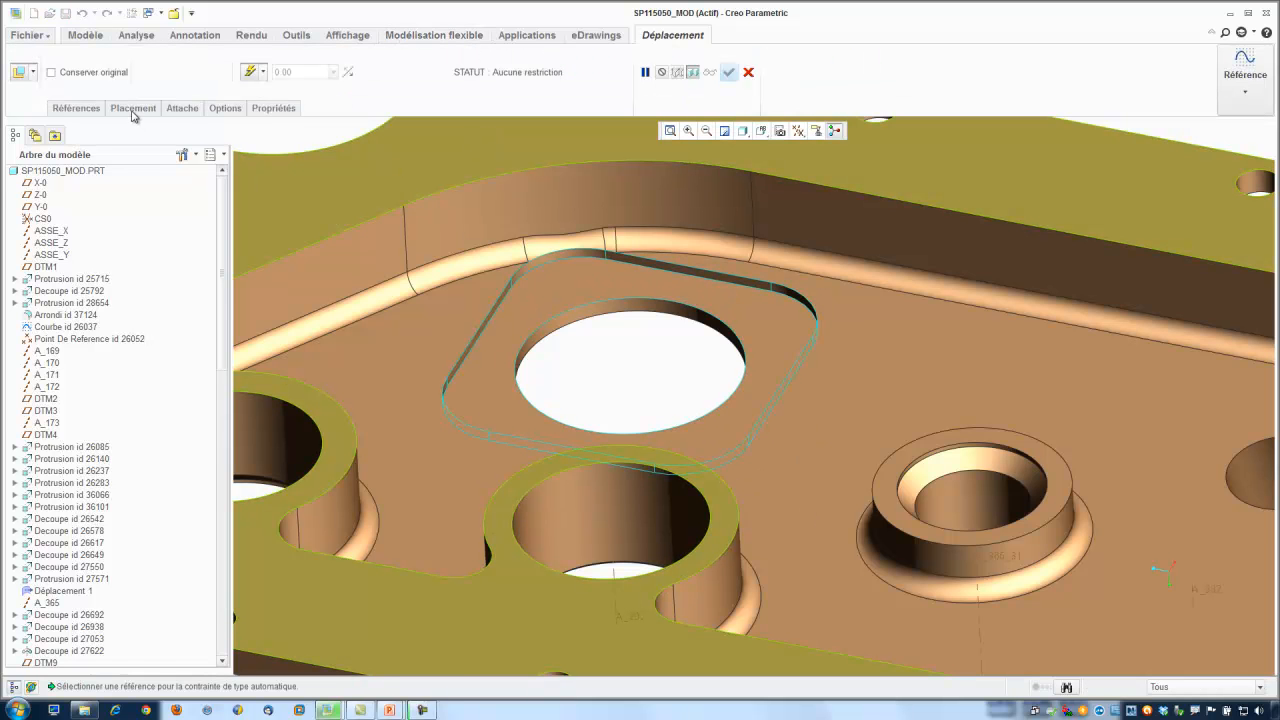
left_click(133, 108)
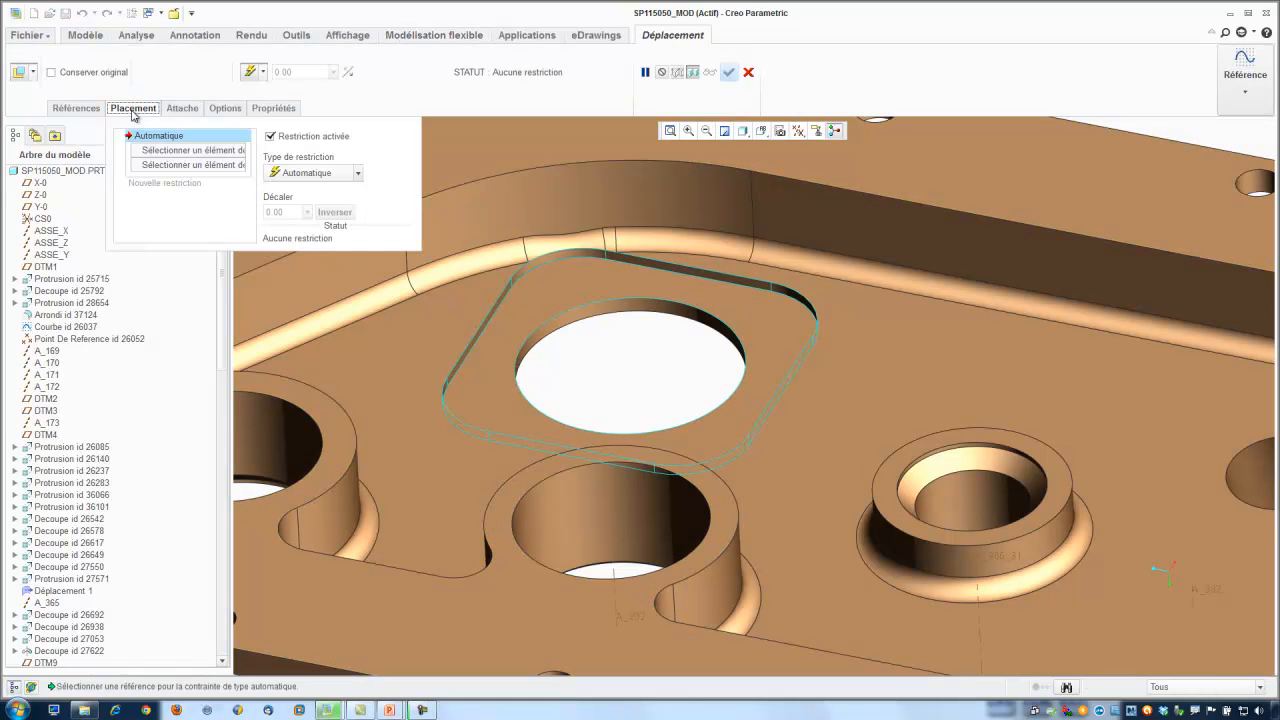
left_click(178, 156)
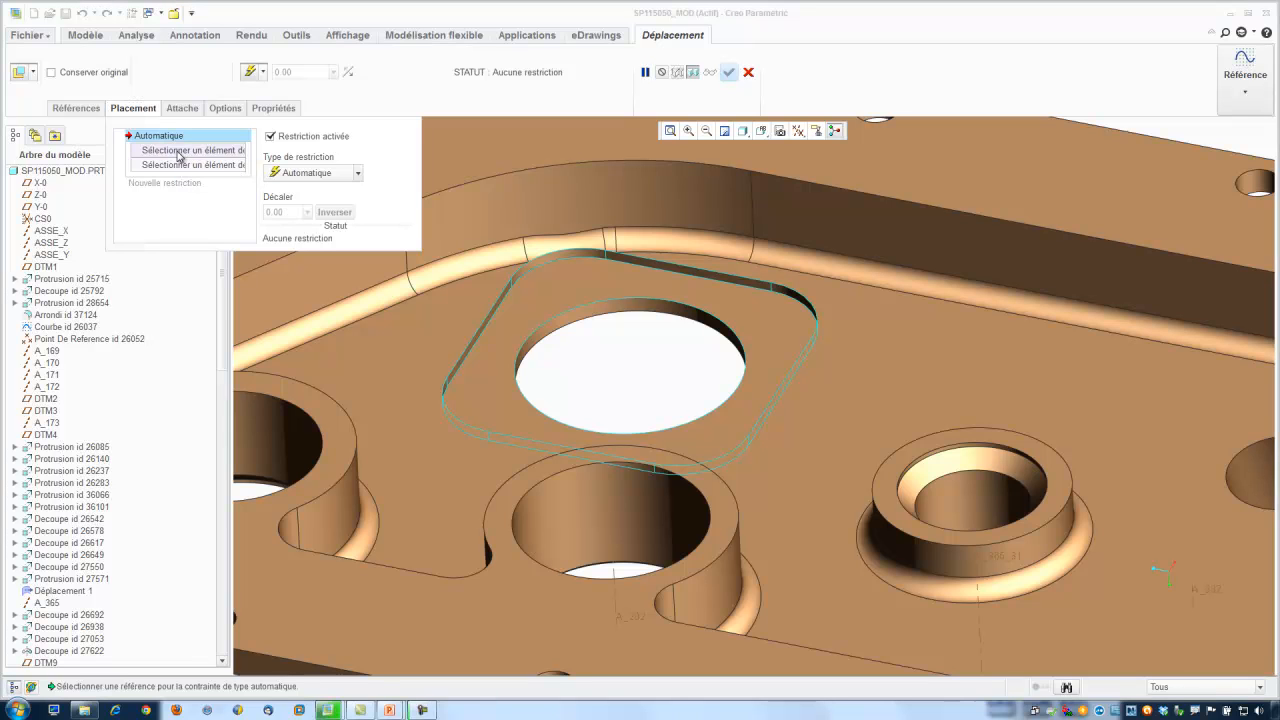
left_click(675, 272)
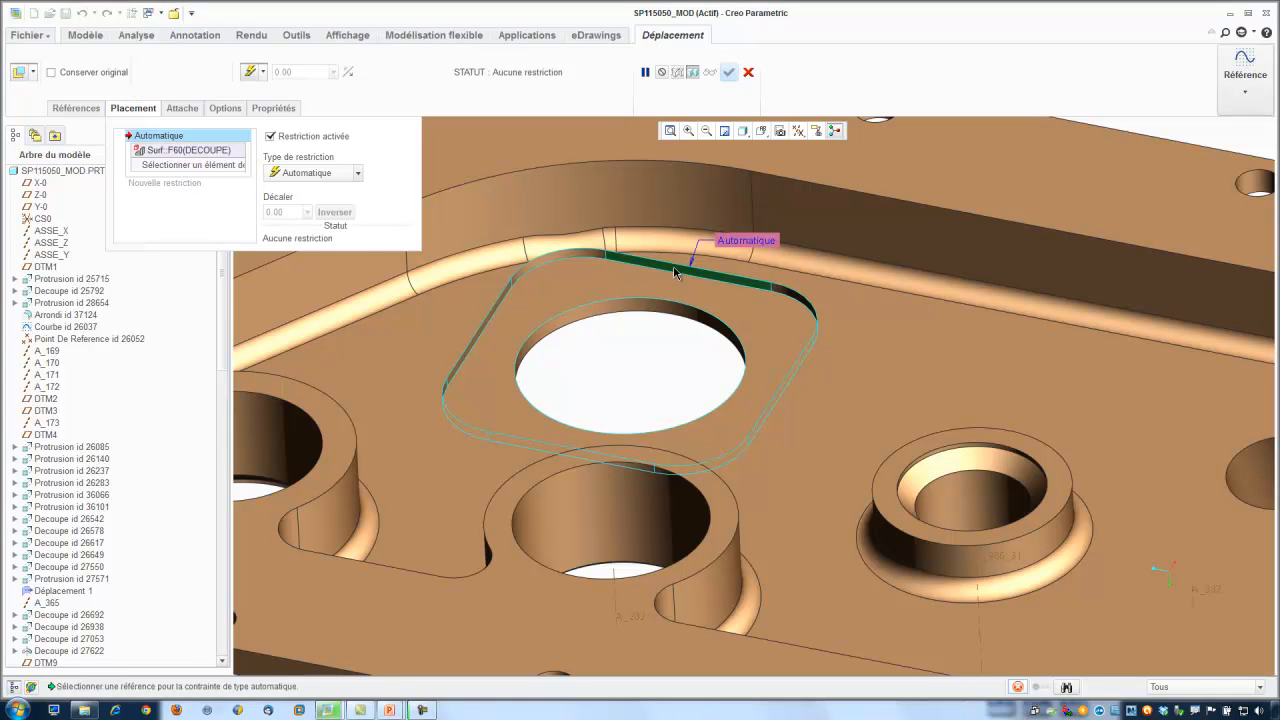
left_click(810, 228)
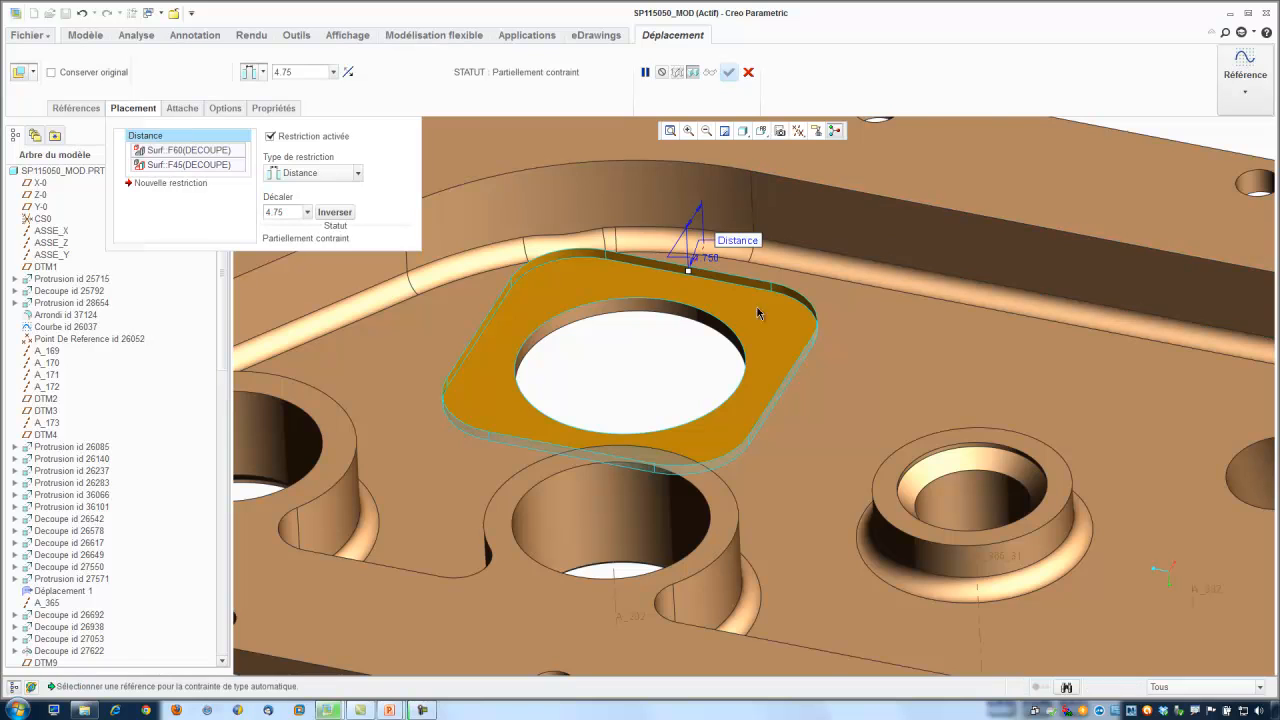
Add a distance constraint between the recess's adjacent side wall and the outer end face of the cover's flange.
scroll(670, 378, "down", 5)
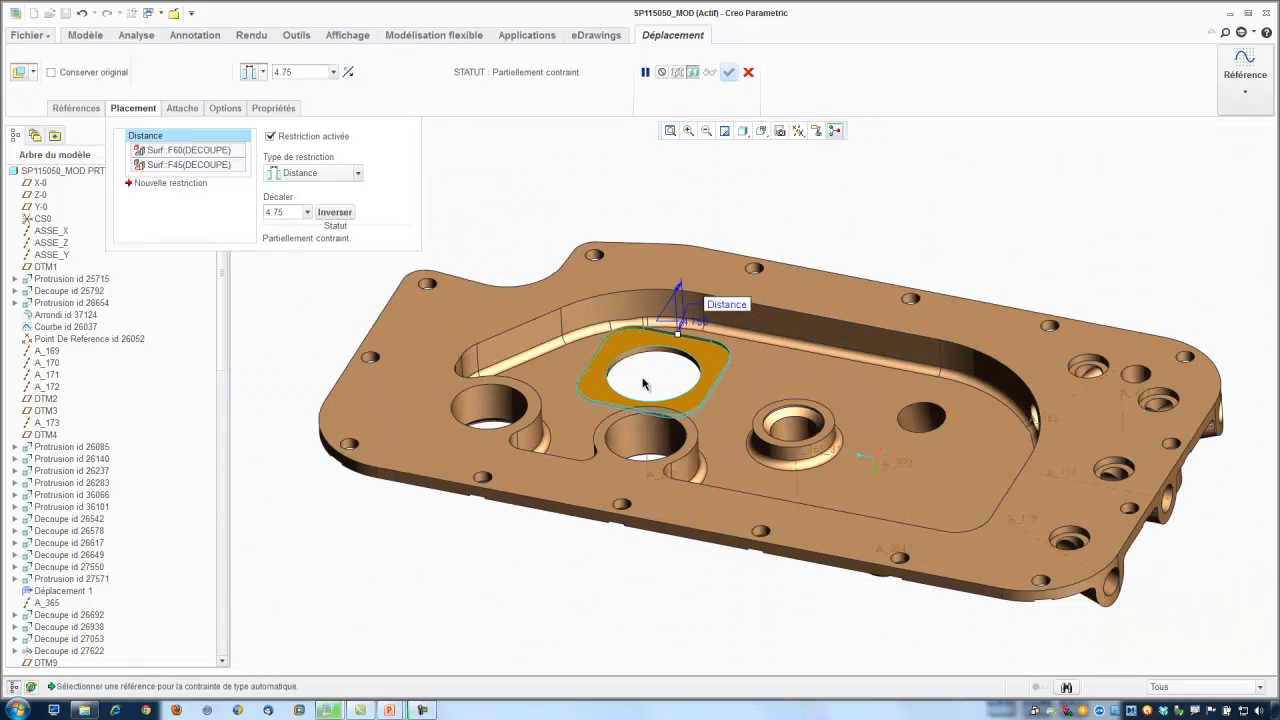
left_click(186, 185)
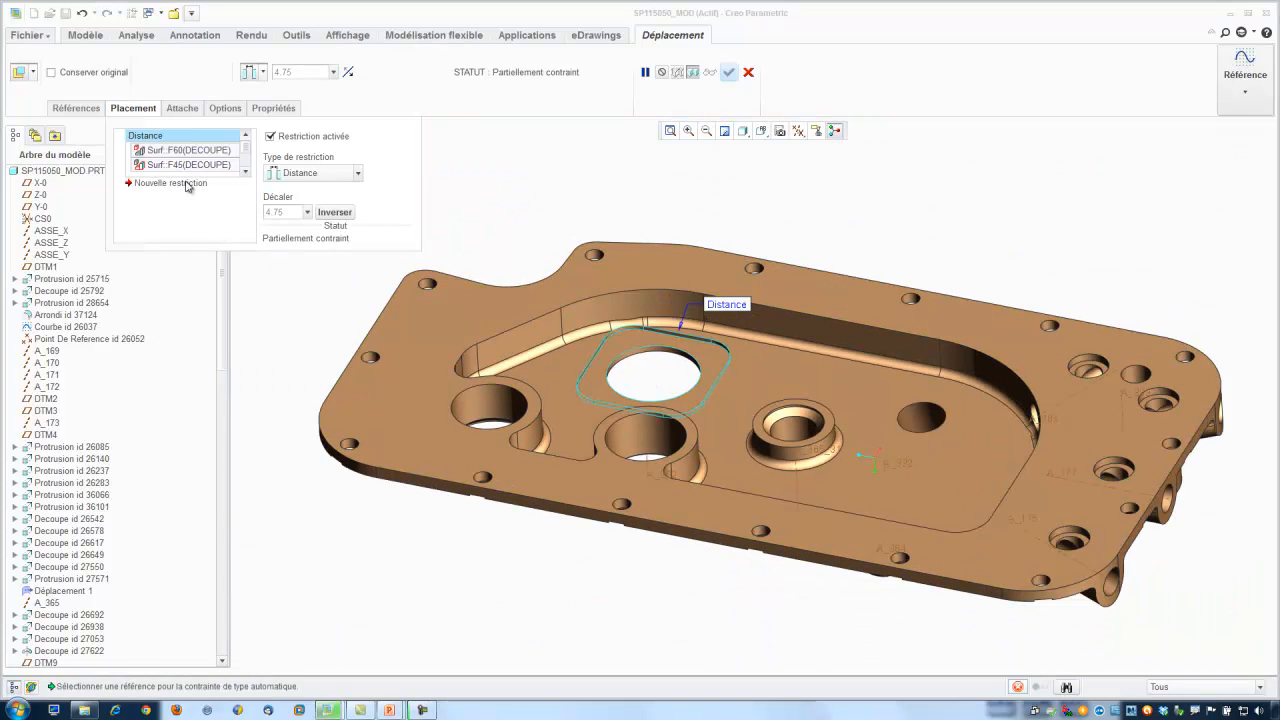
scroll(420, 322, "up", 5)
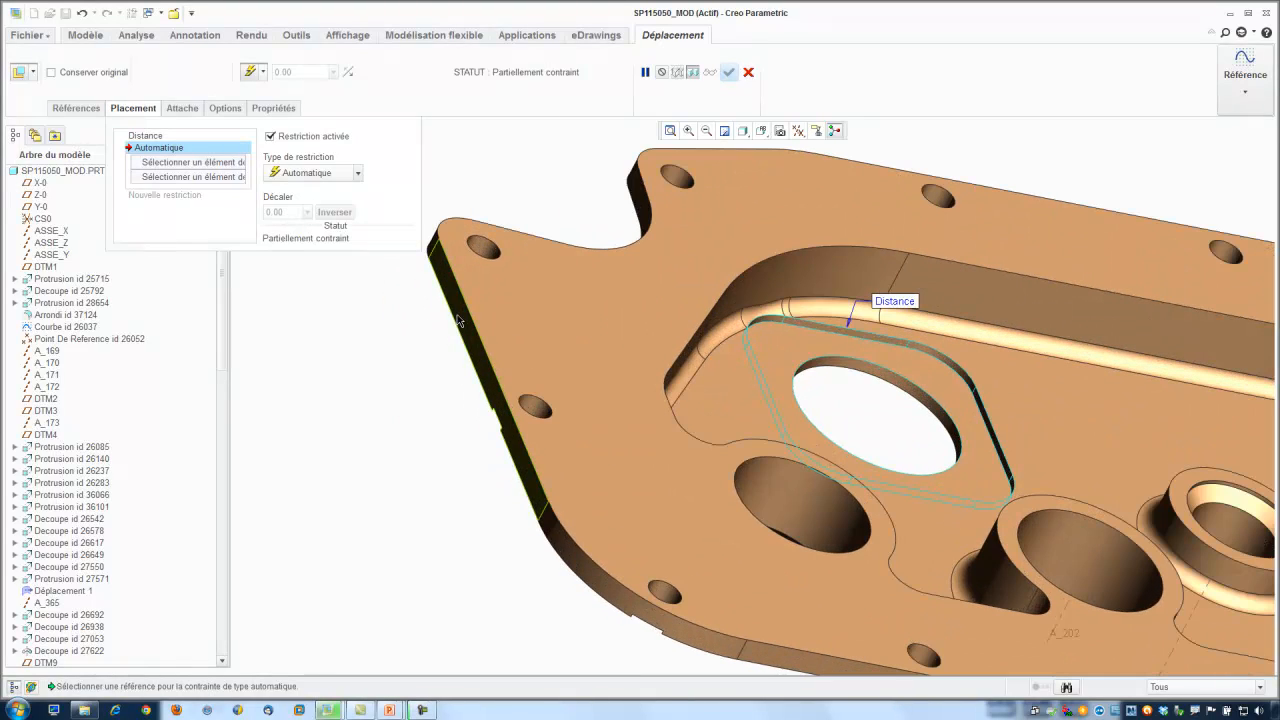
left_click(462, 318)
middle_click_drag(666, 338, 590, 333)
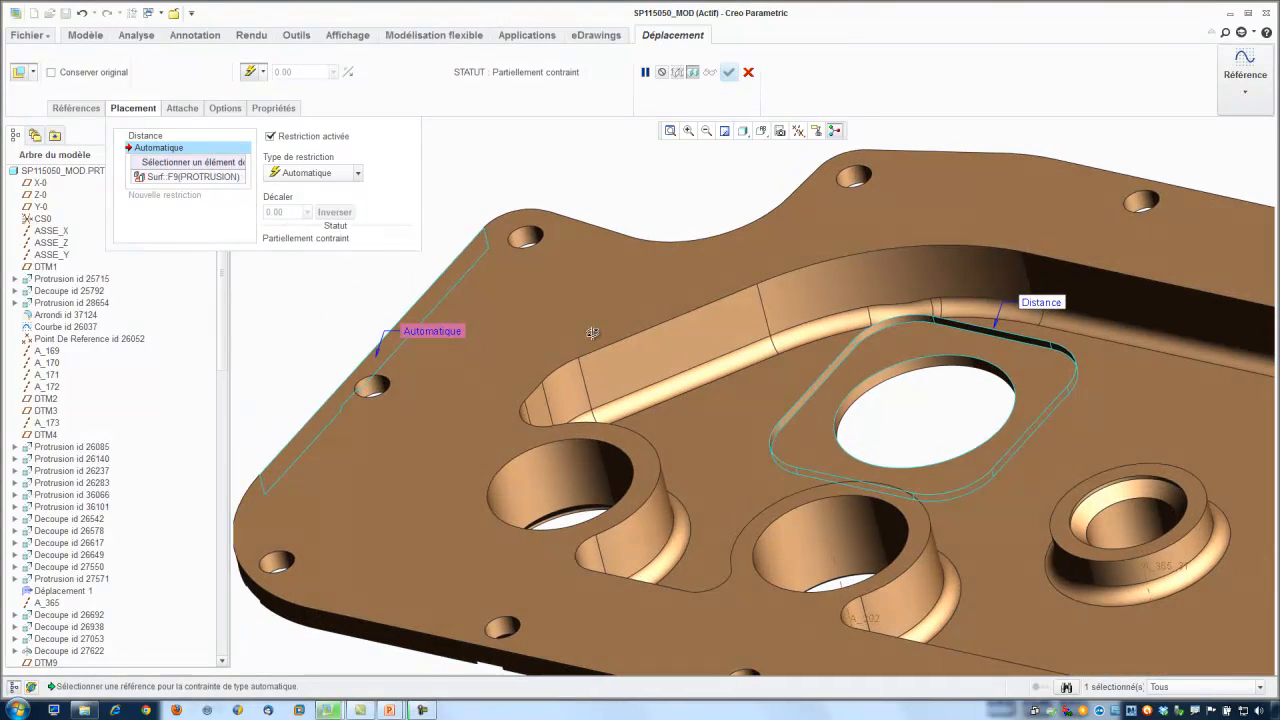
scroll(830, 375, "up", 5)
left_click(806, 384)
scroll(762, 397, "down", 5)
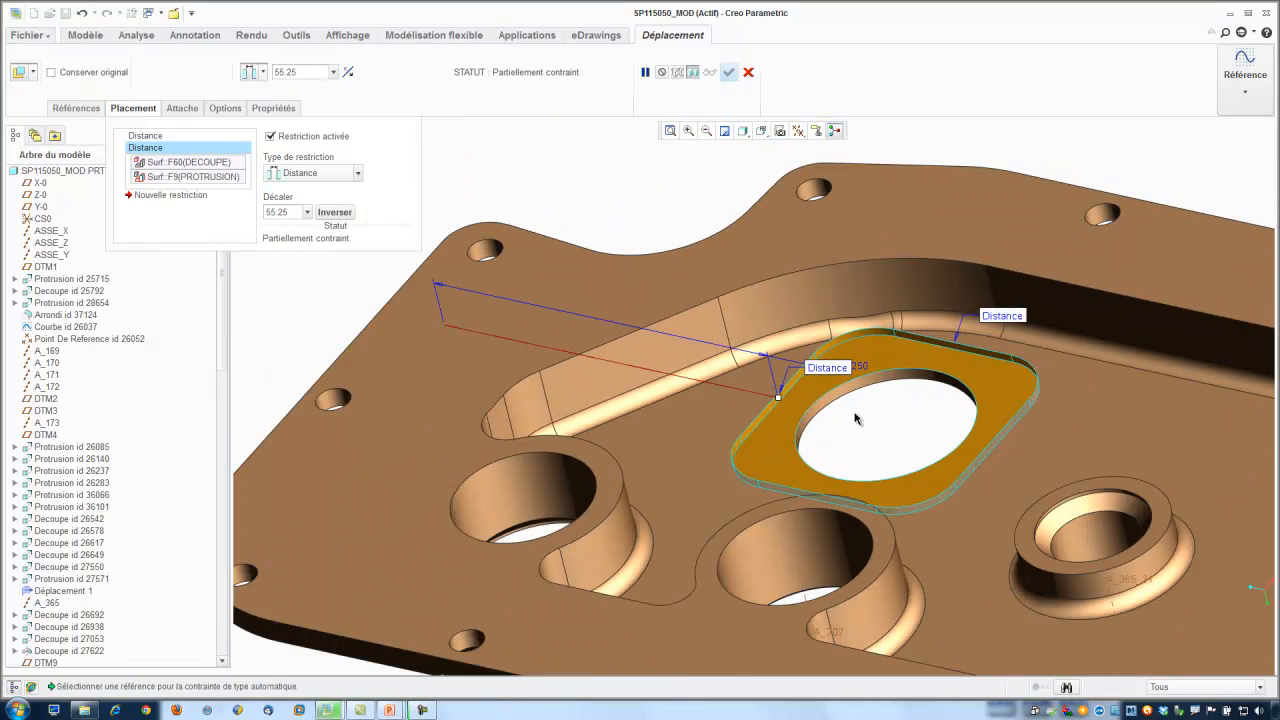
Add a third distance constraint between the recess floor and the surrounding inner floor of the cover.
left_click(170, 195)
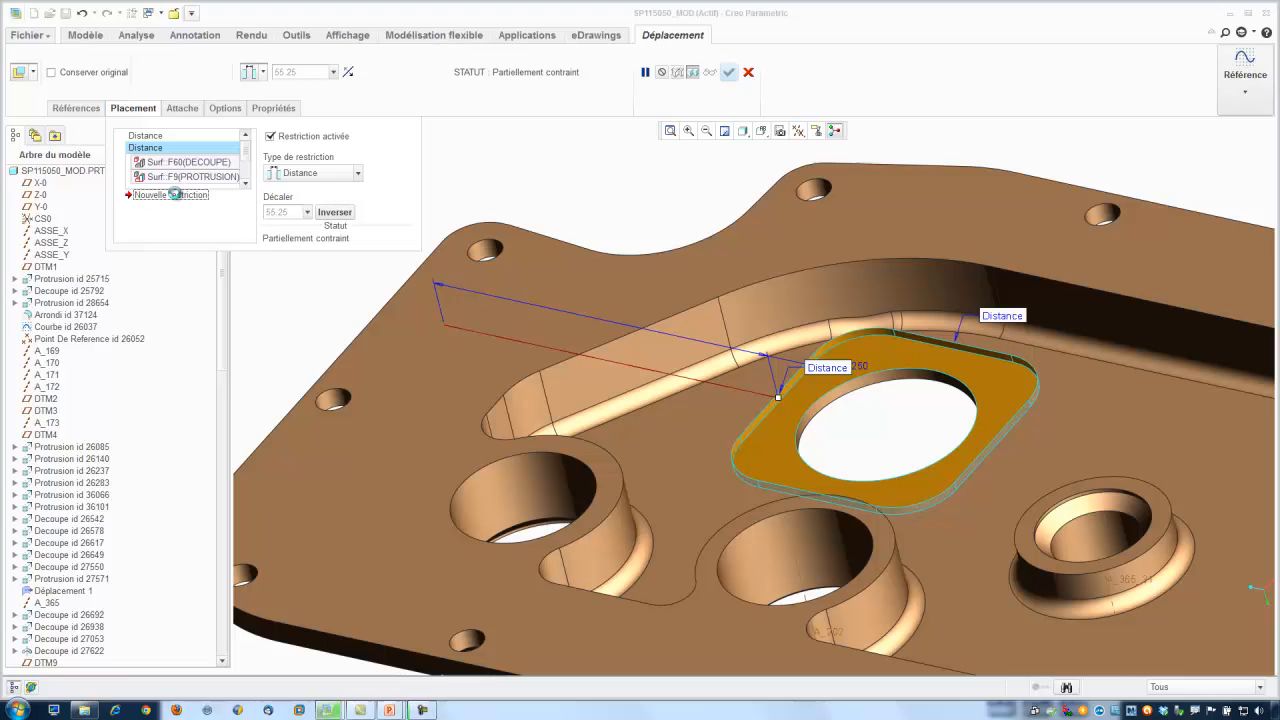
left_click(988, 397)
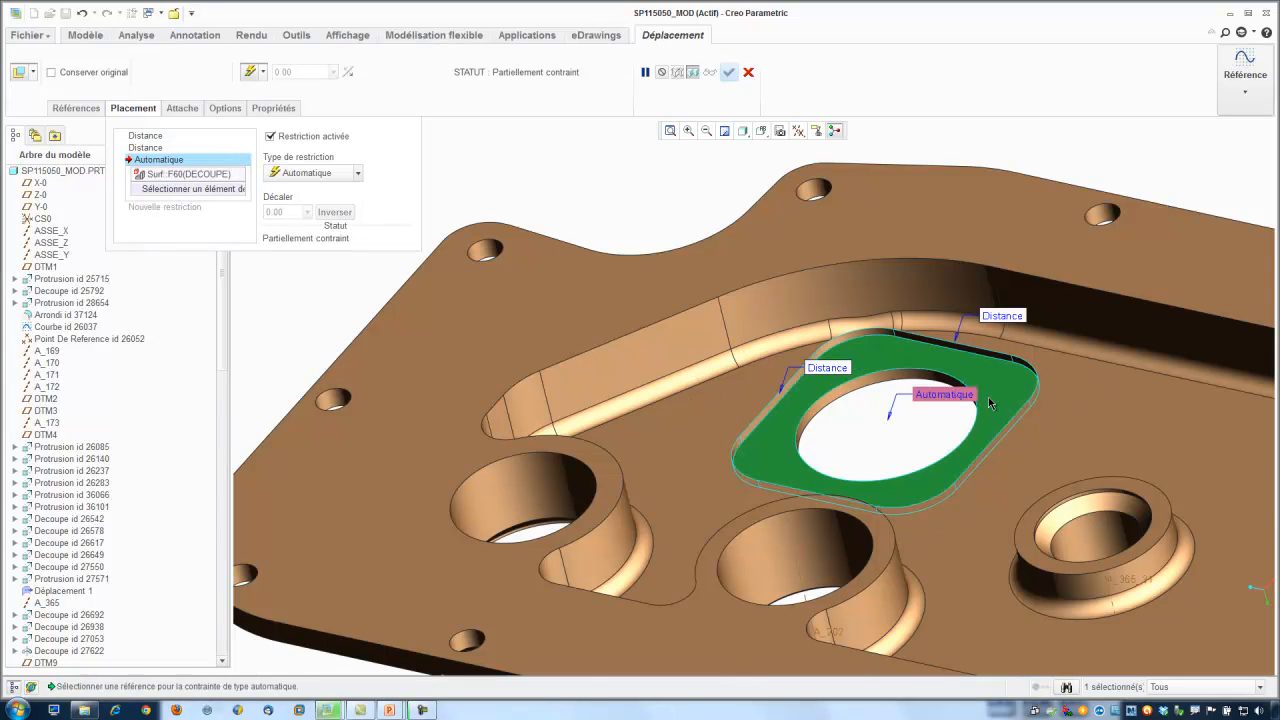
left_click(1051, 450)
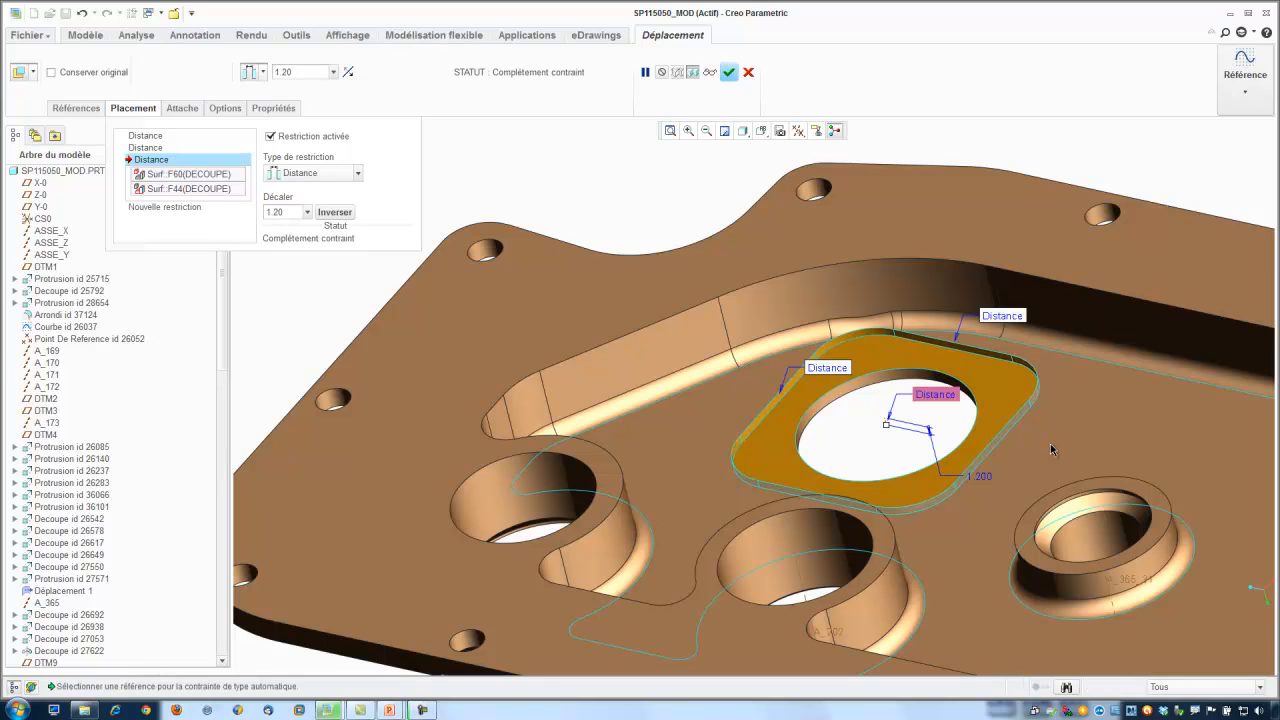
Set the recess's distance to the long inner wall to 9 and to the flange's outer end face to 70.
left_click(153, 139)
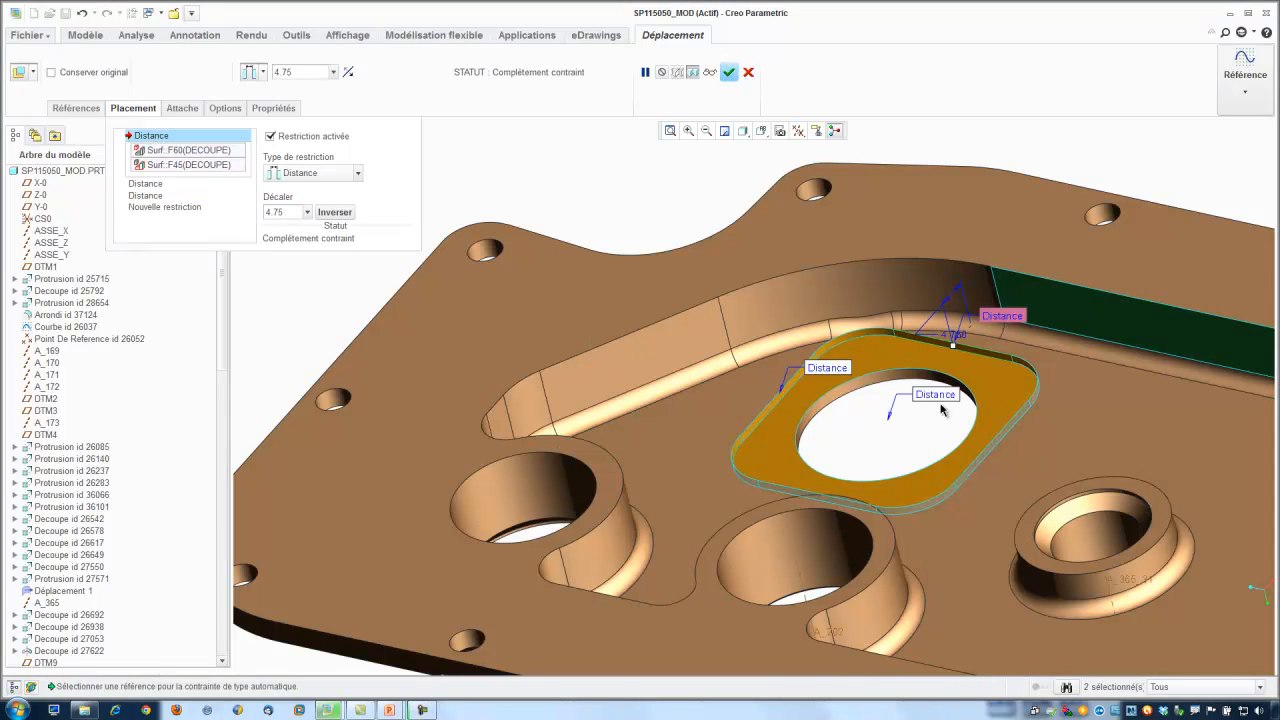
left_click_drag(953, 350, 938, 366)
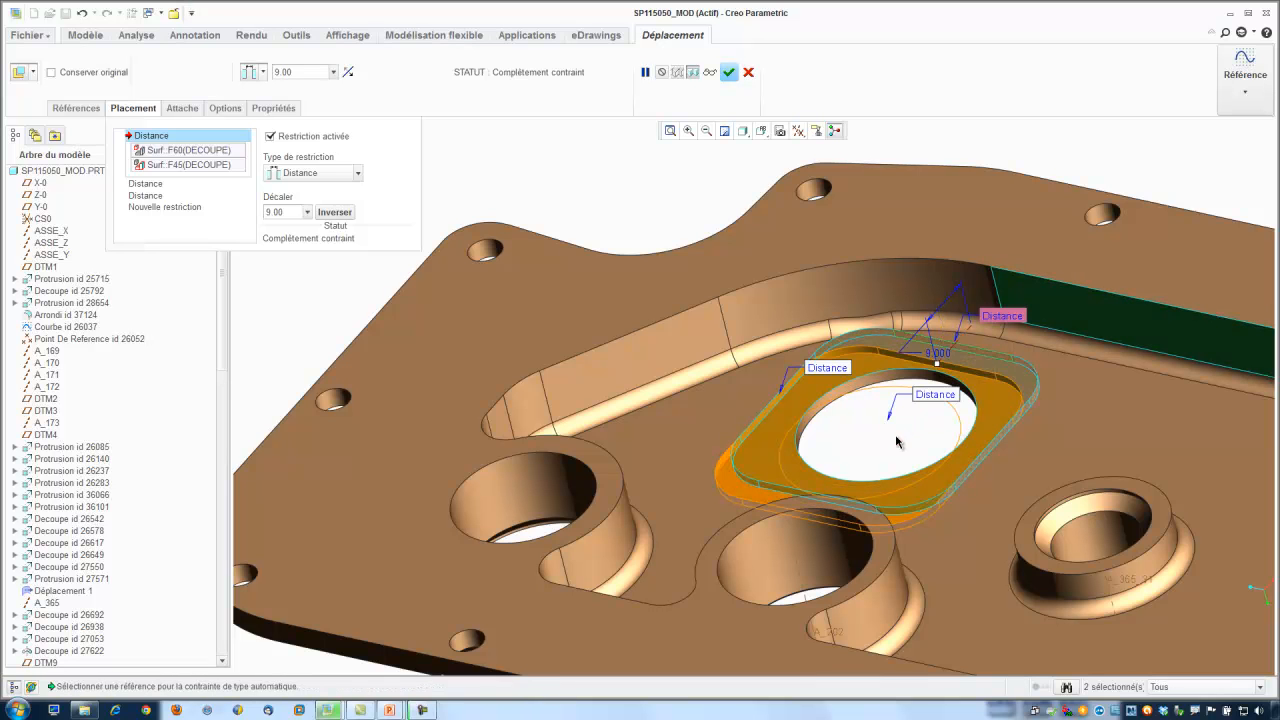
left_click(158, 183)
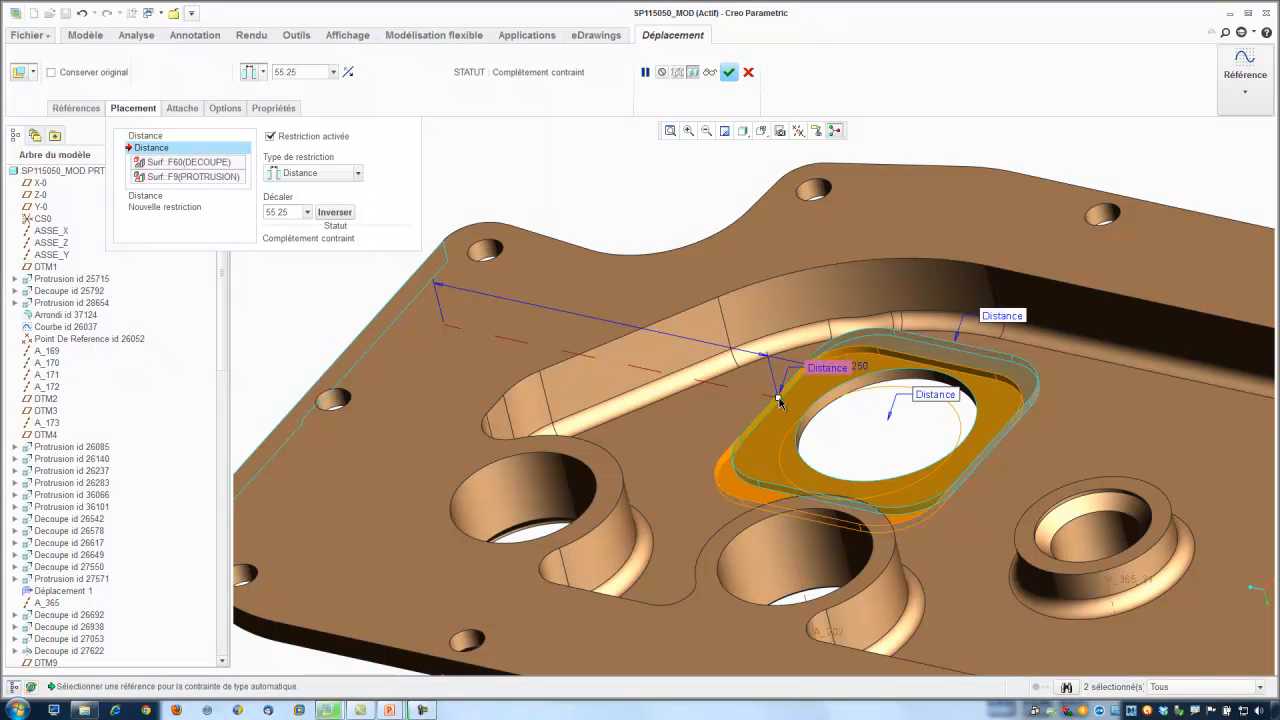
left_click_drag(840, 414, 867, 421)
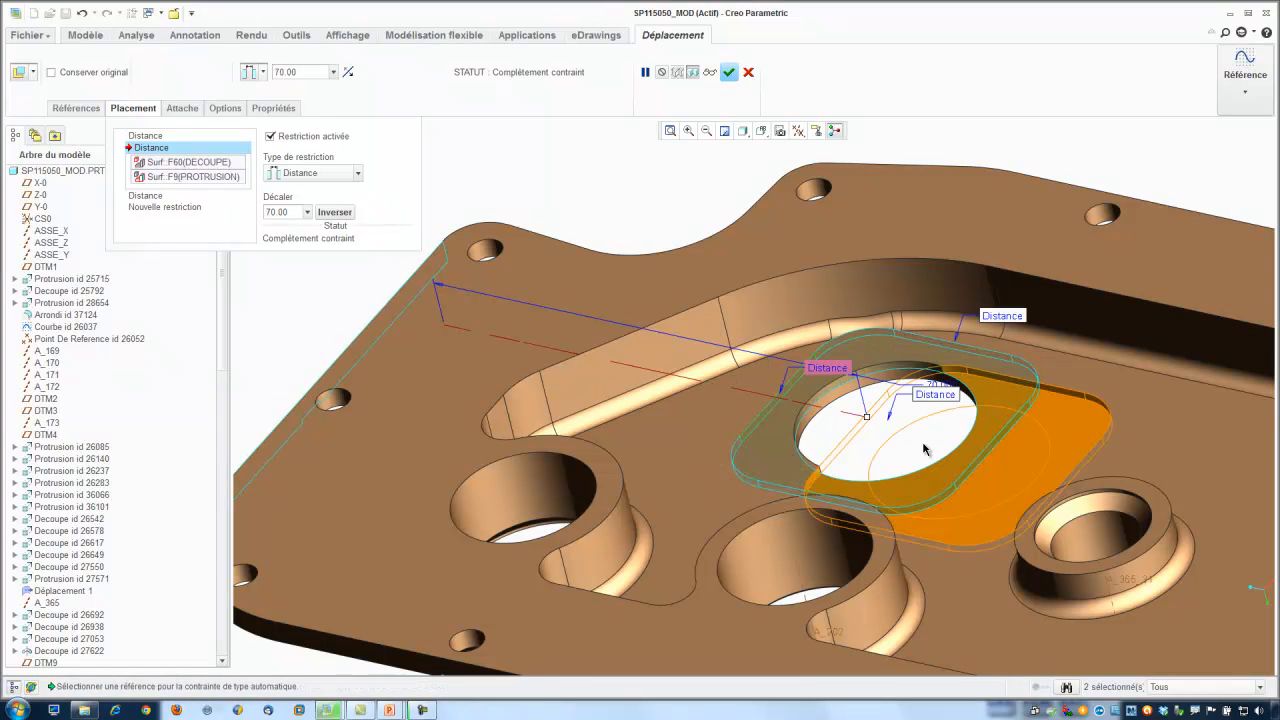
Set the distance between the recess floor and the cover's inner floor to 2.
middle_click_drag(923, 438, 950, 486)
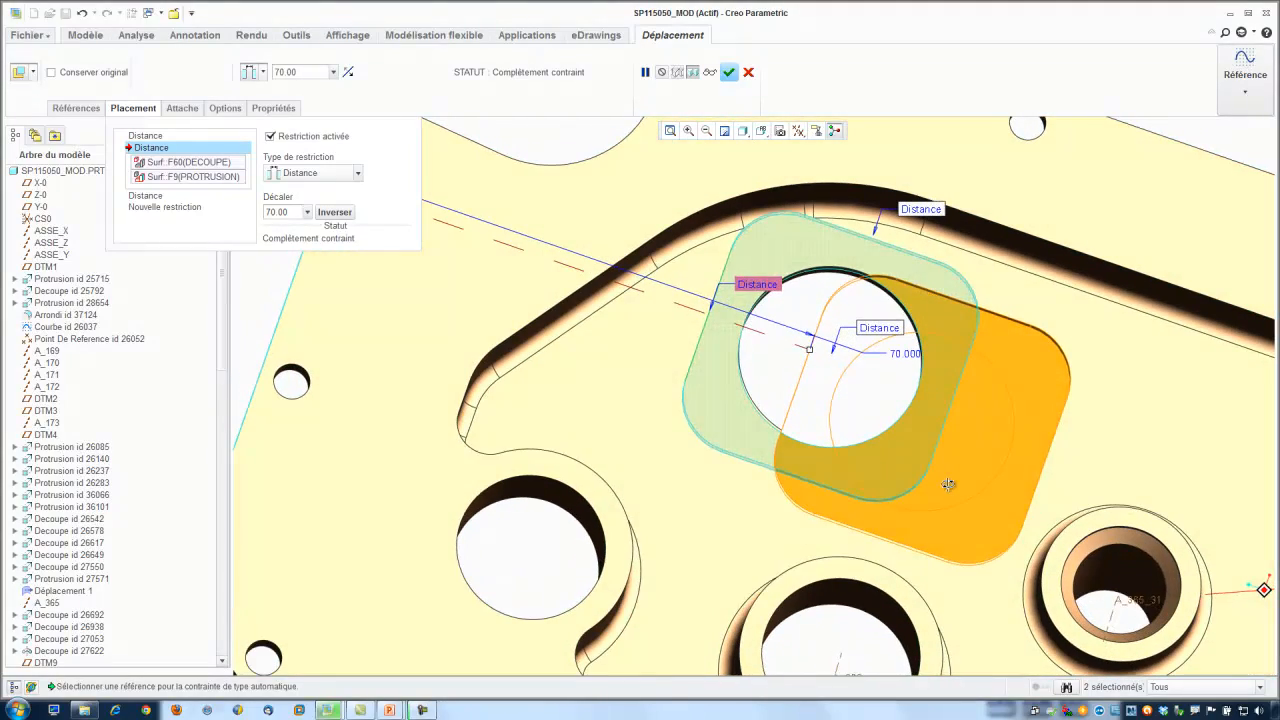
left_click(152, 197)
mouse_move(837, 395)
middle_mouse_down()
mouse_move(831, 379)
mouse_move(838, 402)
middle_mouse_up()
left_click_drag(842, 418, 841, 420)
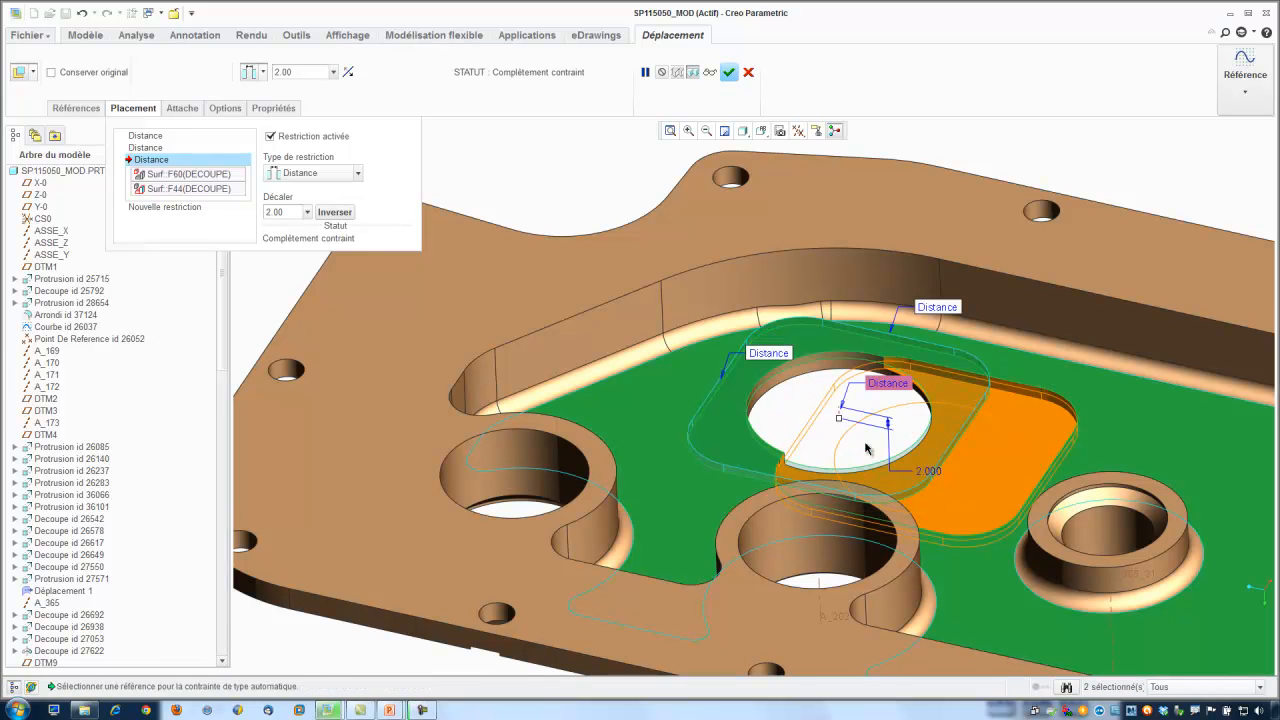
Apply the constraint-based move of the recess and inspect where it meets the large circular opening.
left_click(729, 72)
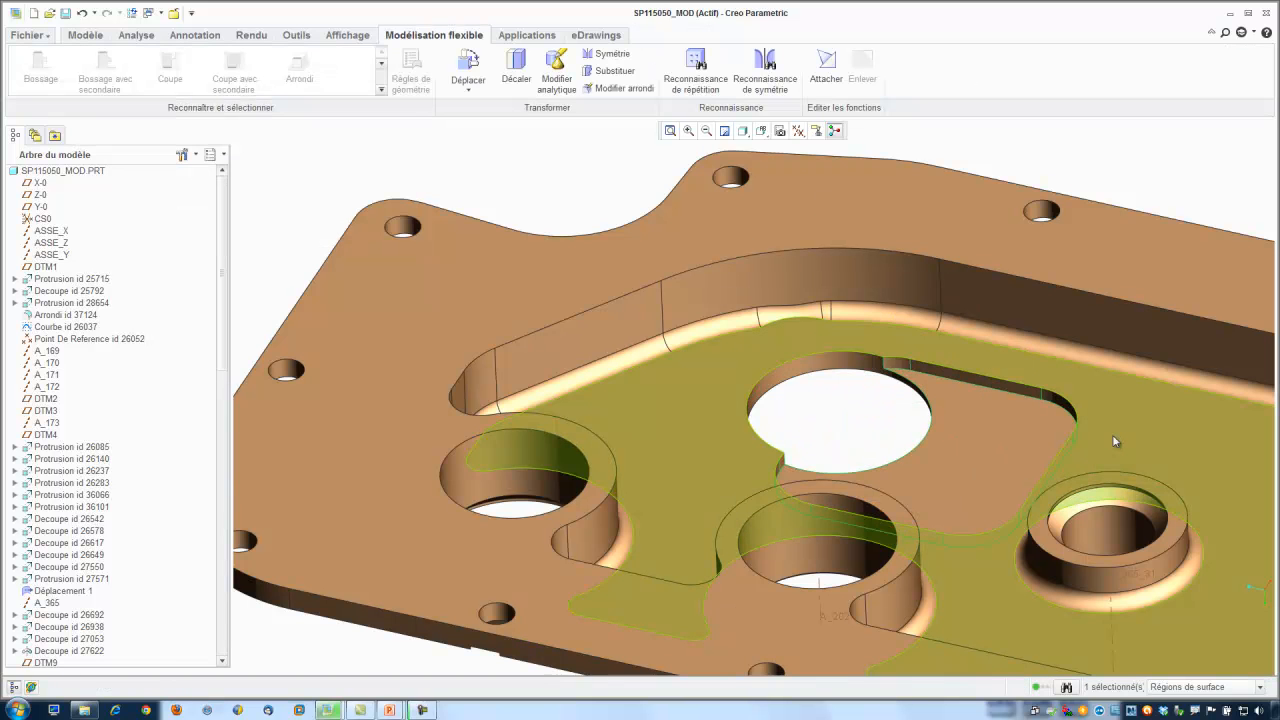
mouse_move(884, 418)
middle_mouse_down()
mouse_move(880, 469)
mouse_move(877, 403)
mouse_move(846, 397)
mouse_move(887, 410)
middle_mouse_up()
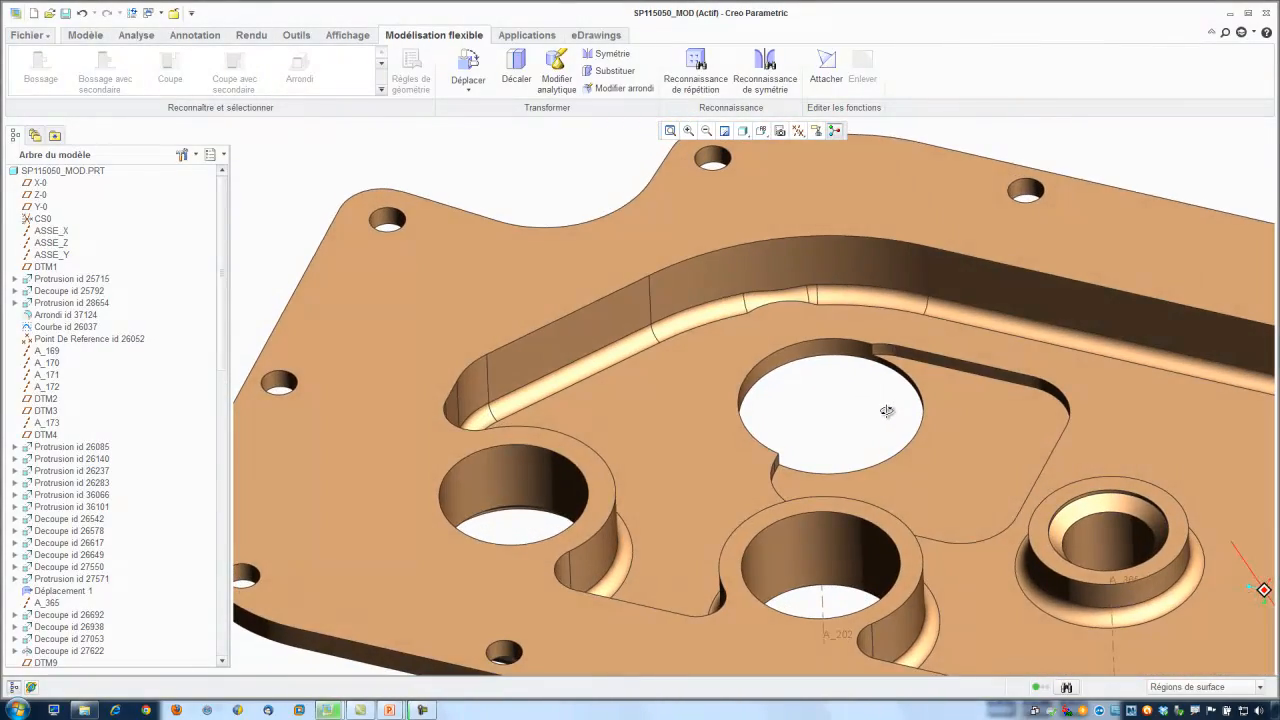
scroll(892, 400, "down", 5)
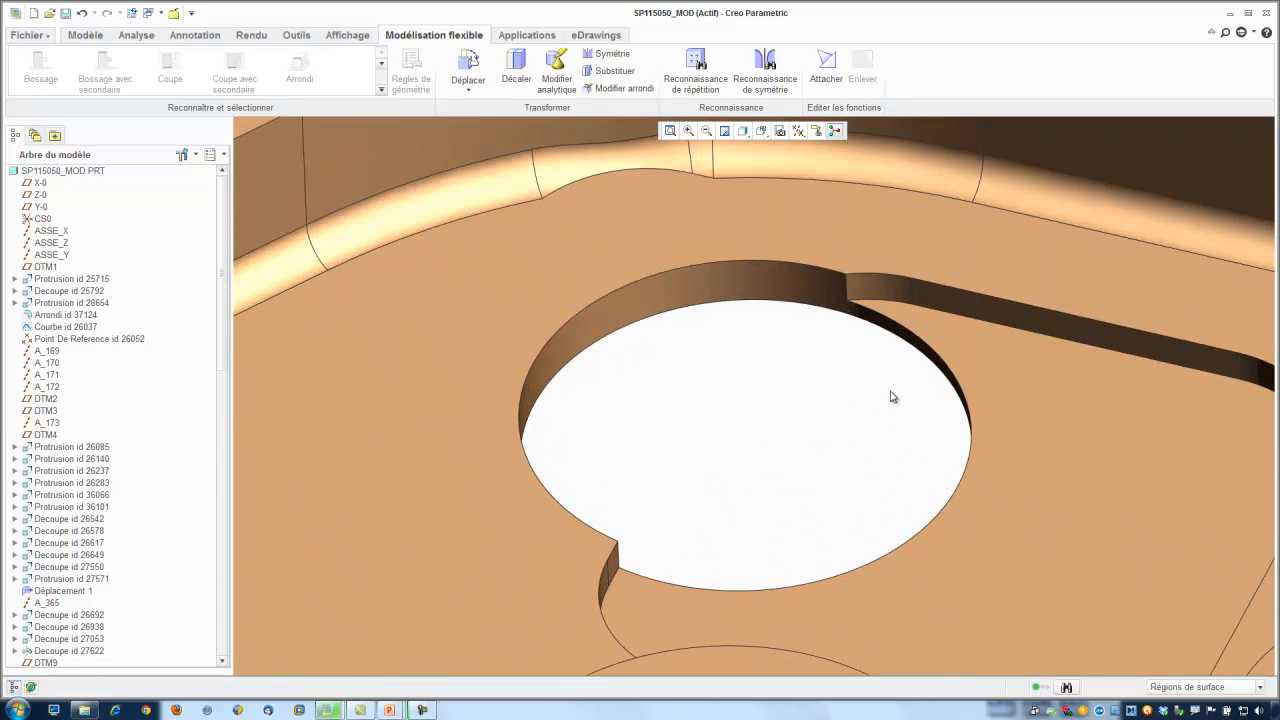
scroll(824, 359, "up", 6)
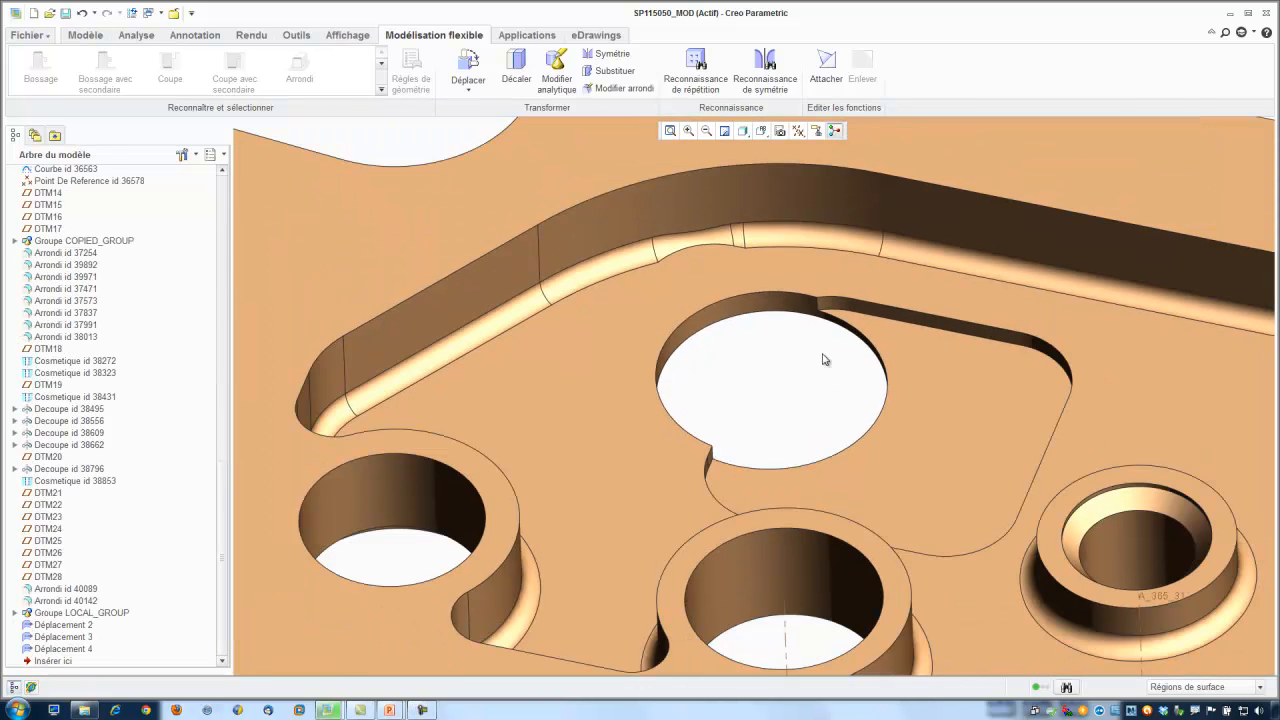
scroll(824, 359, "up", 2)
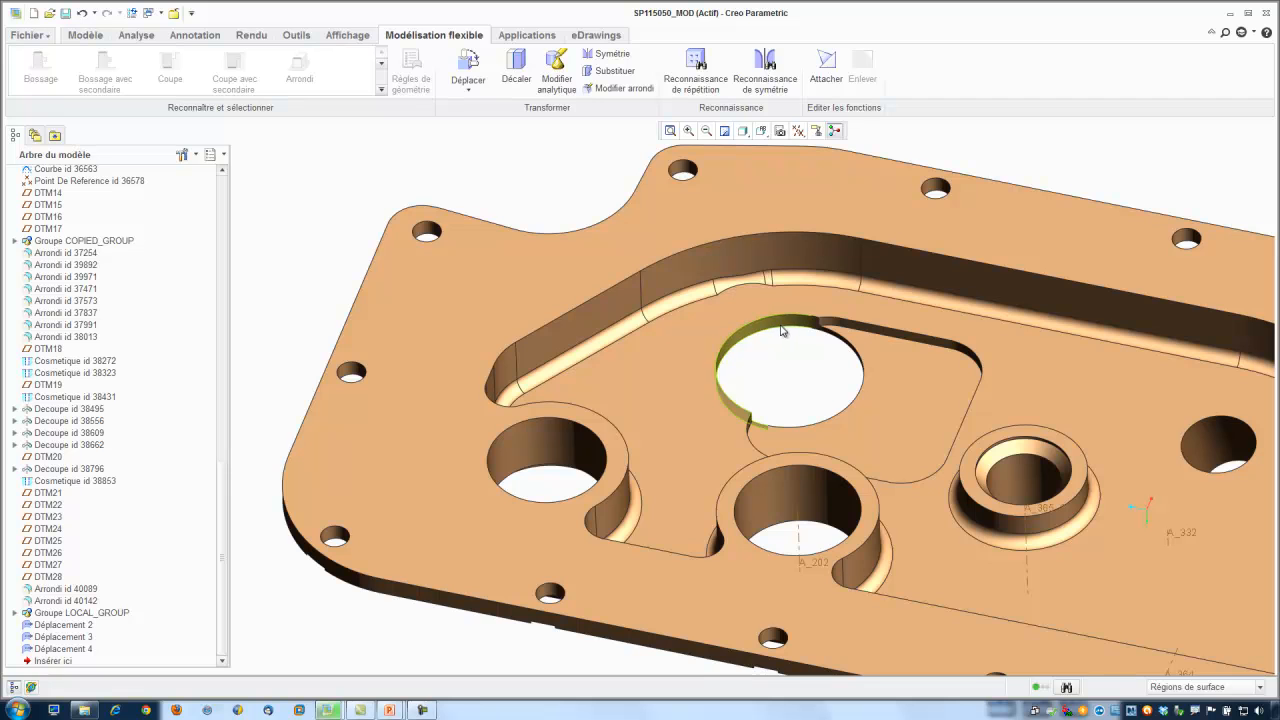
Reduce the radius of the large circular opening beside the recess to 10 with Modify Analytic Surface.
left_click(781, 330)
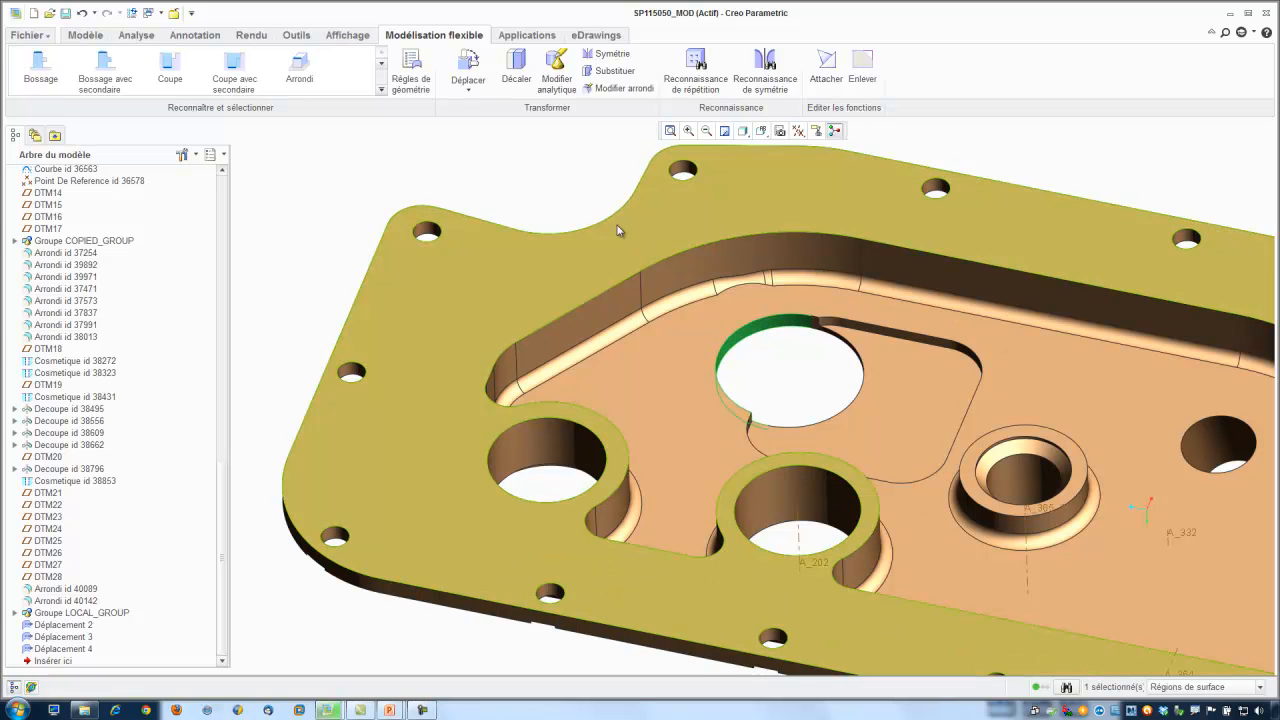
left_click(557, 80)
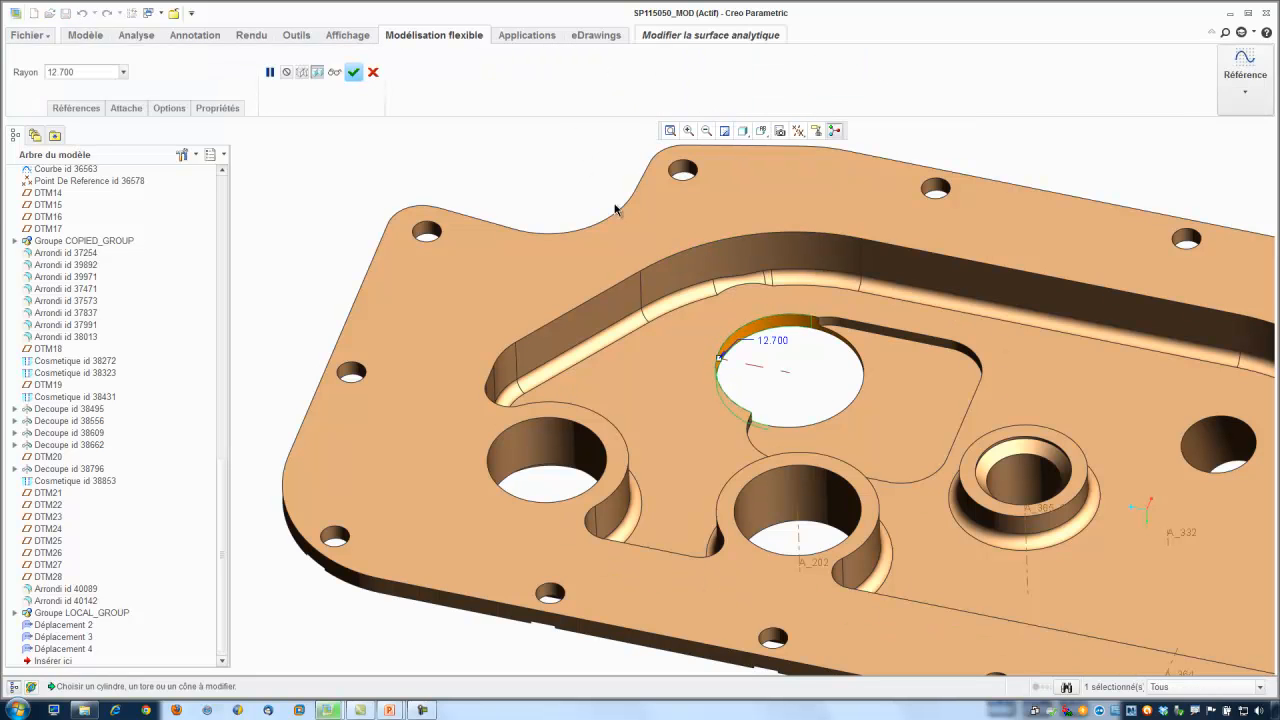
scroll(772, 371, "down", 2)
scroll(772, 371, "down", 2)
left_click_drag(673, 356, 703, 371)
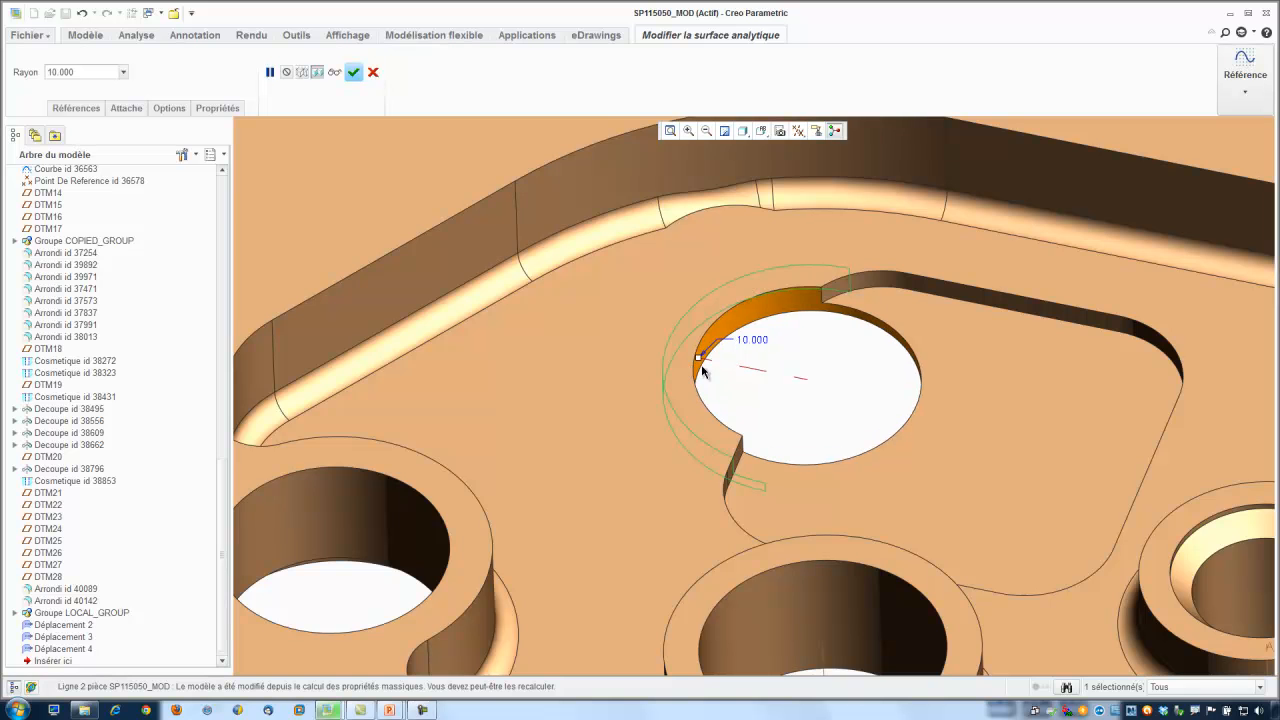
middle_click(826, 357)
scroll(669, 367, "down", 2)
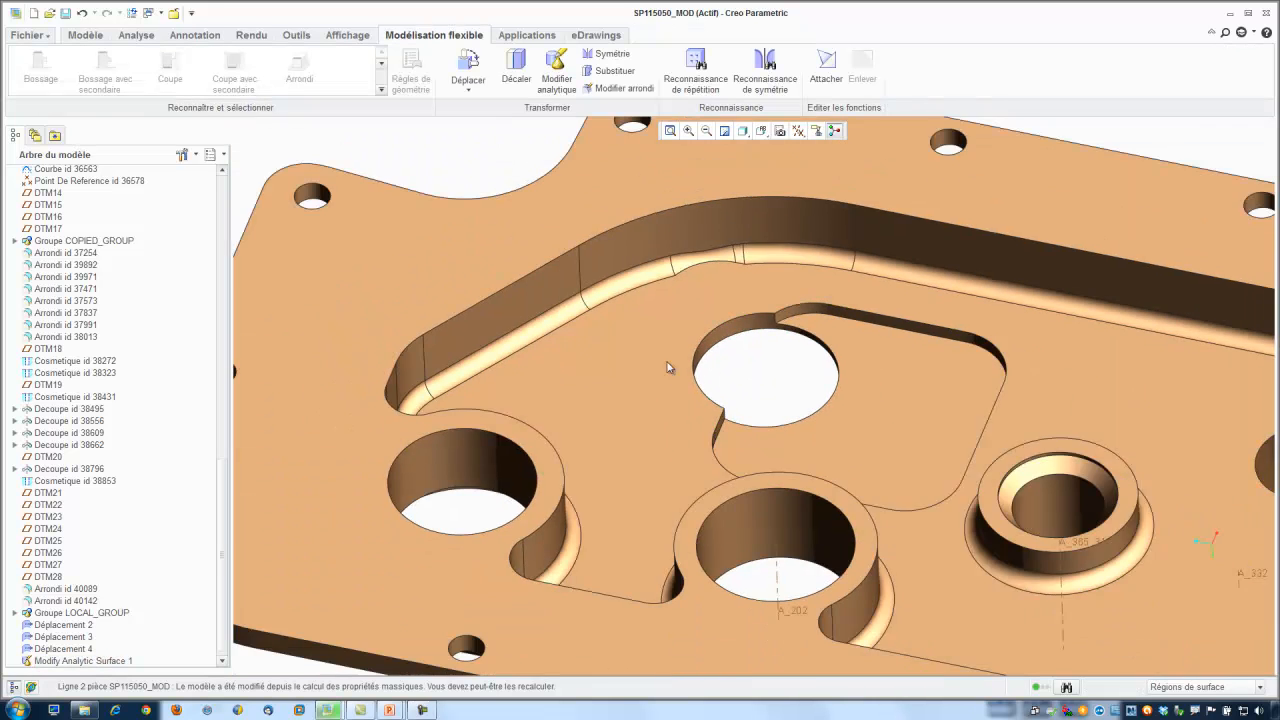
Select the bore and outer wall of the middle boss joined to the long inner wall, plus its adjoining concave corner surfaces.
scroll(660, 364, "down", 4)
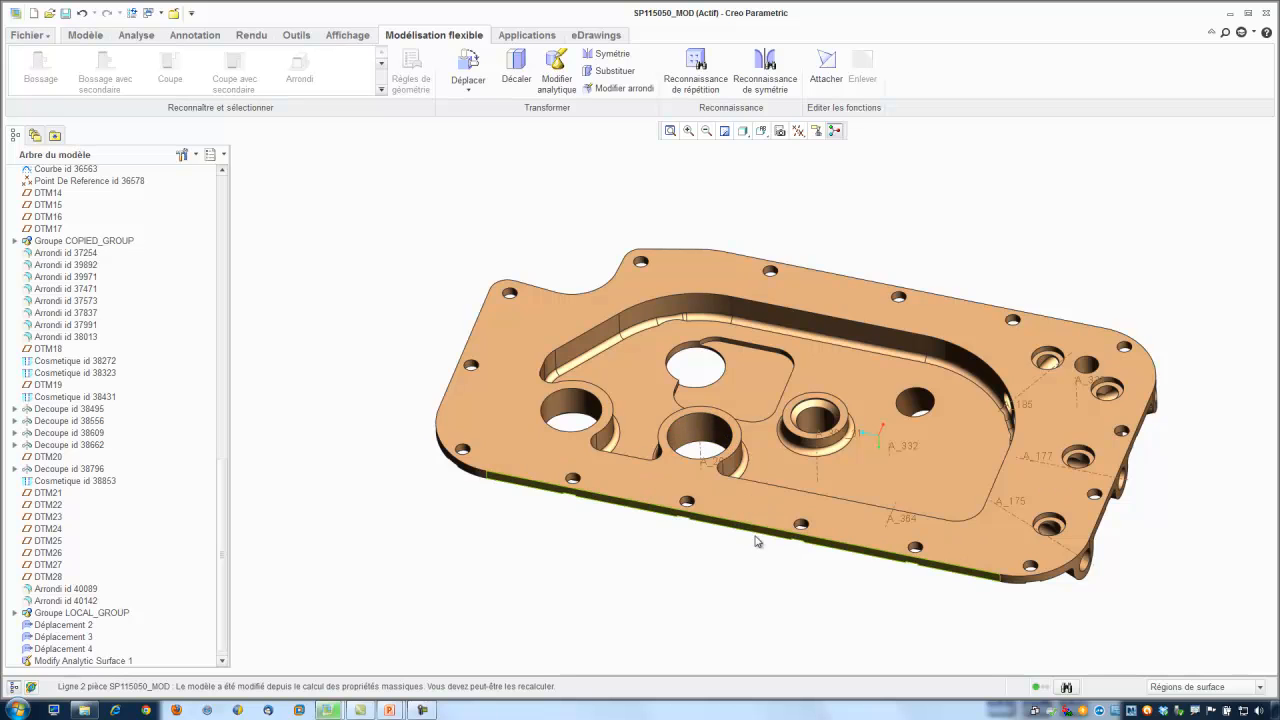
mouse_move(965, 512)
middle_mouse_down()
mouse_move(918, 501)
mouse_move(782, 548)
mouse_move(786, 589)
mouse_move(836, 598)
middle_mouse_up()
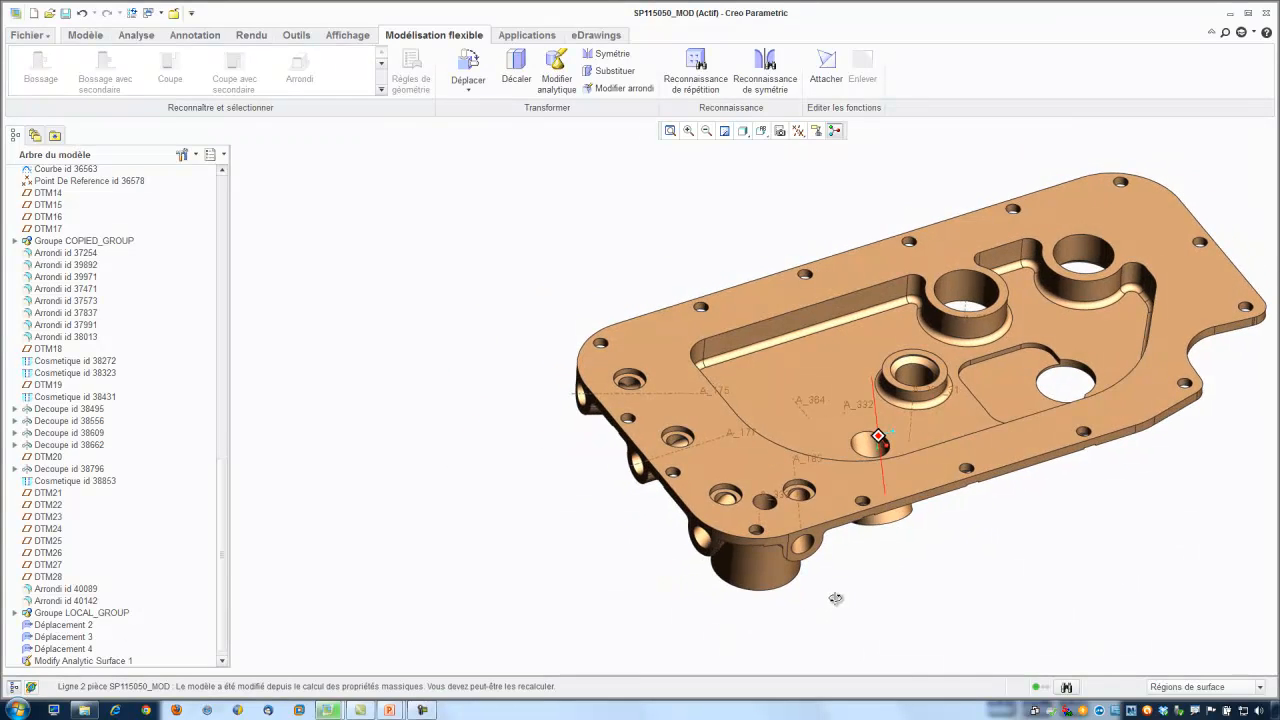
scroll(964, 276, "up", 6)
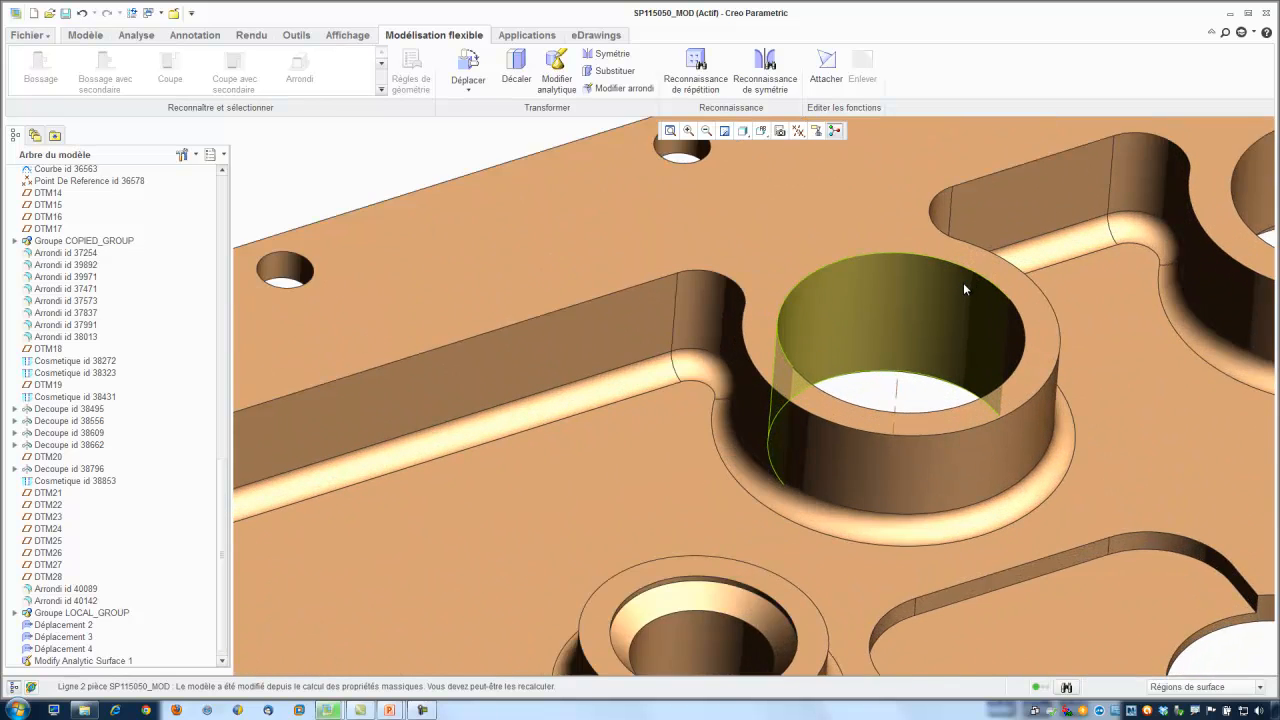
scroll(955, 290, "up", 2)
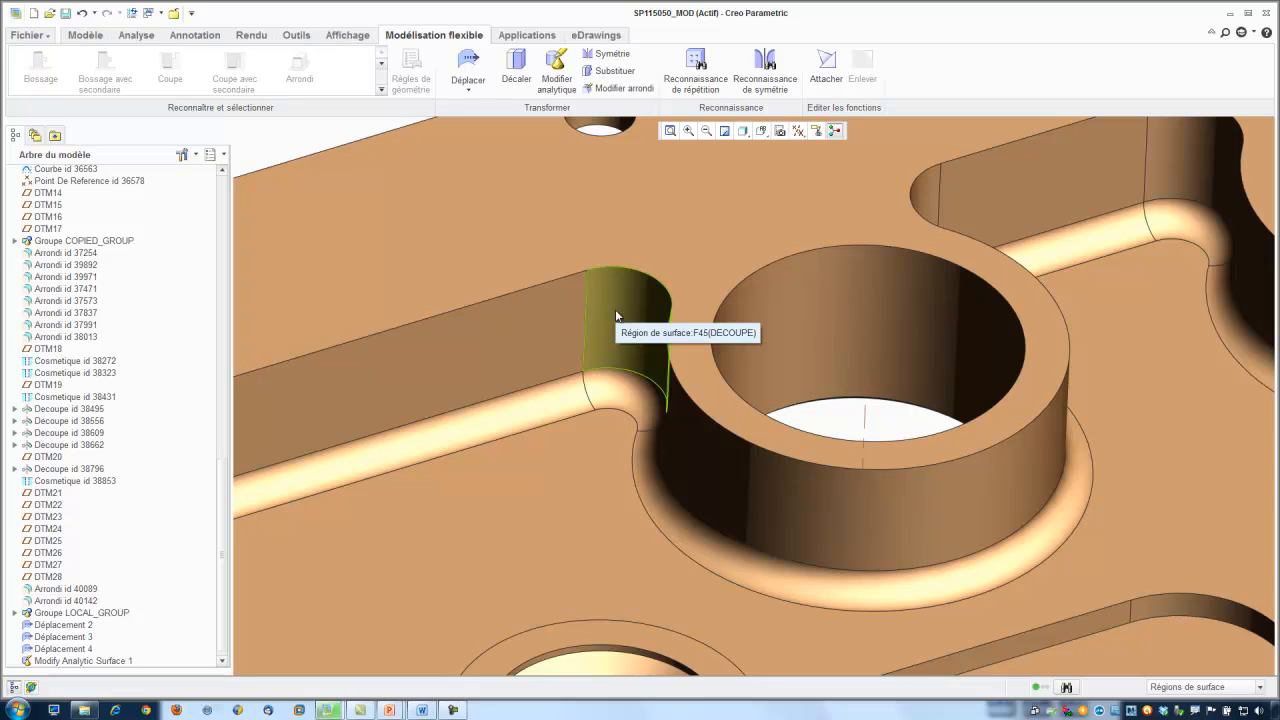
left_click(616, 316)
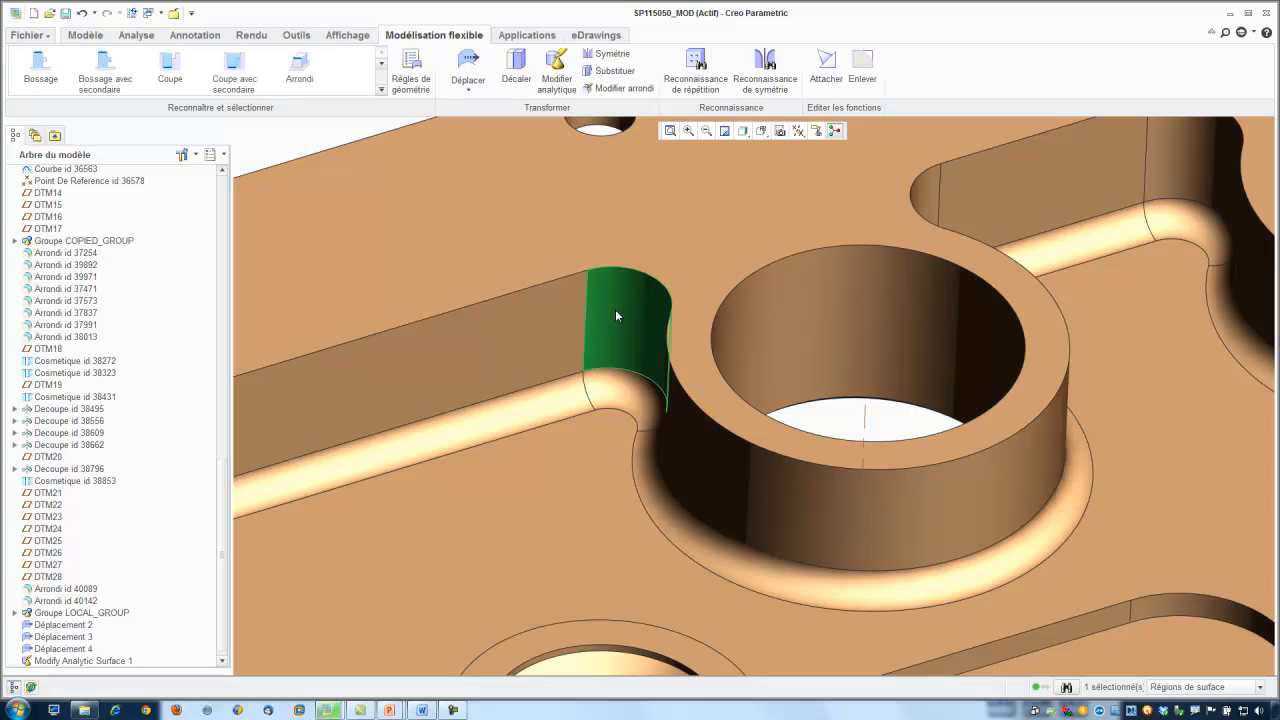
left_click(704, 433, "ctrl")
left_click(921, 232, "ctrl")
left_click(884, 295, "ctrl")
left_click(1008, 340, "ctrl")
scroll(798, 344, "down", 5)
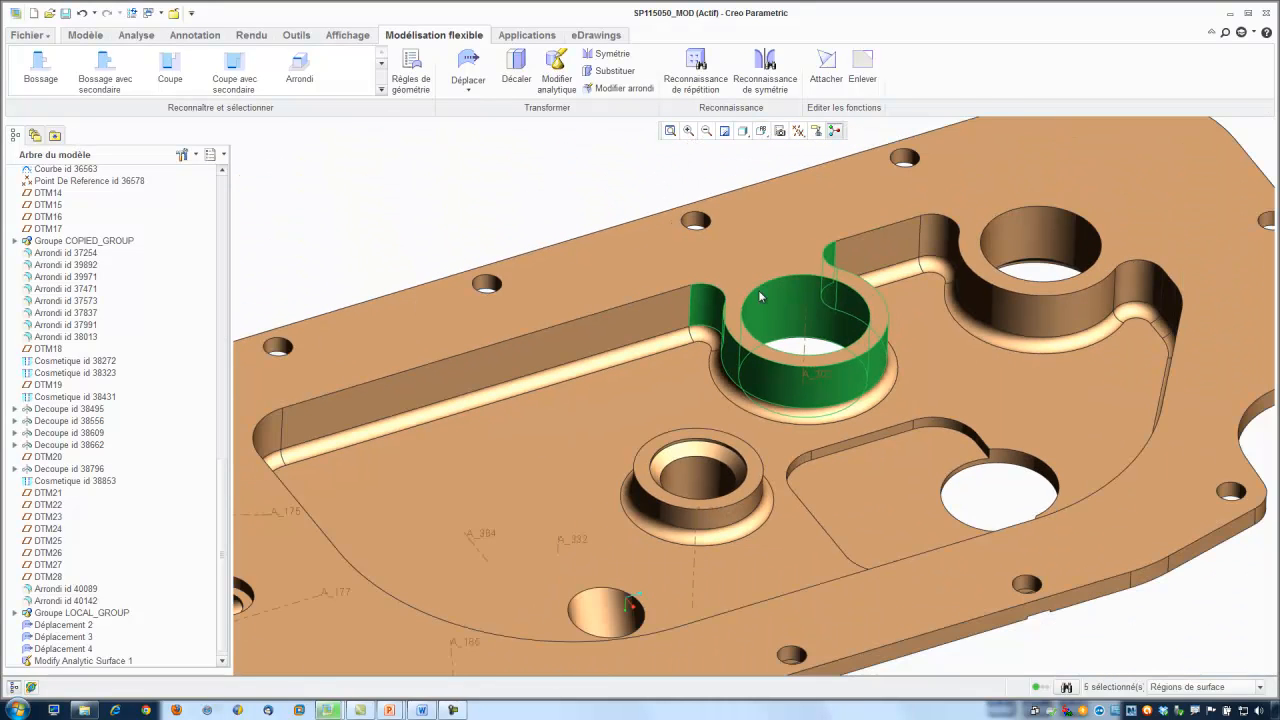
Start a dragger move of the selected boss surfaces and set the two vertical wall junction edges to create side surfaces.
left_click(468, 68)
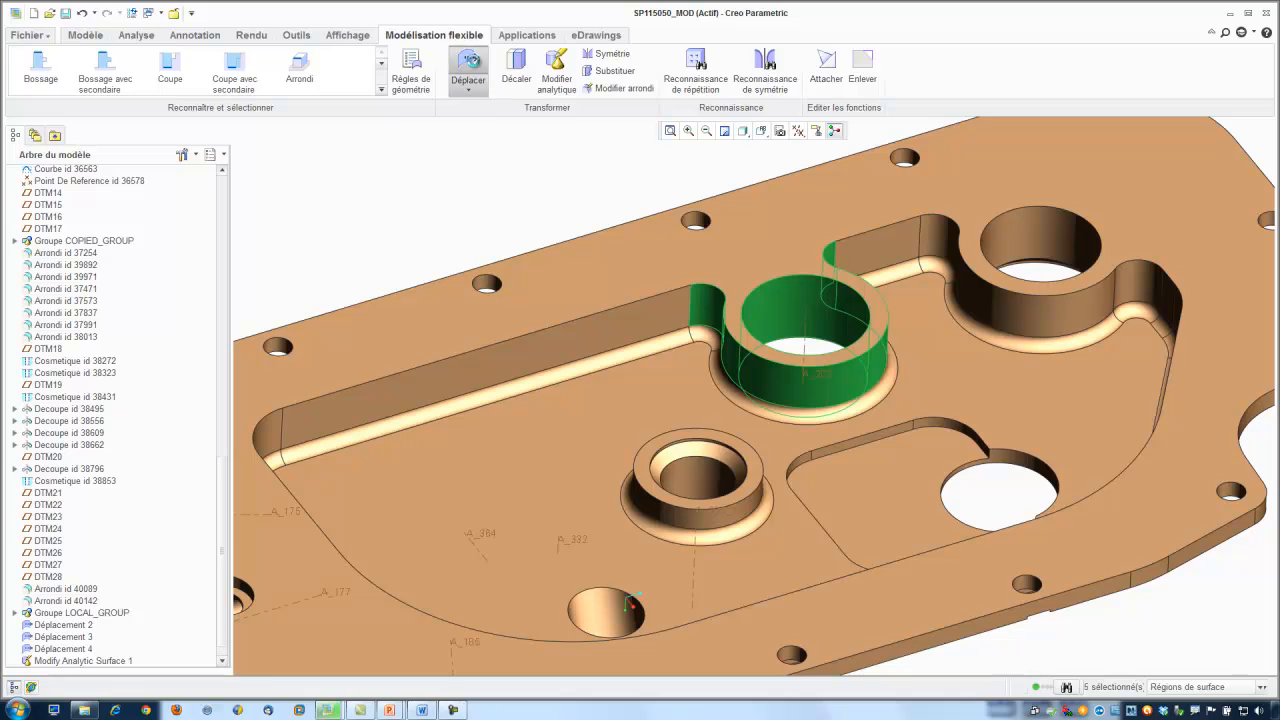
middle_click_drag(849, 391, 885, 413)
scroll(610, 240, "up", 3)
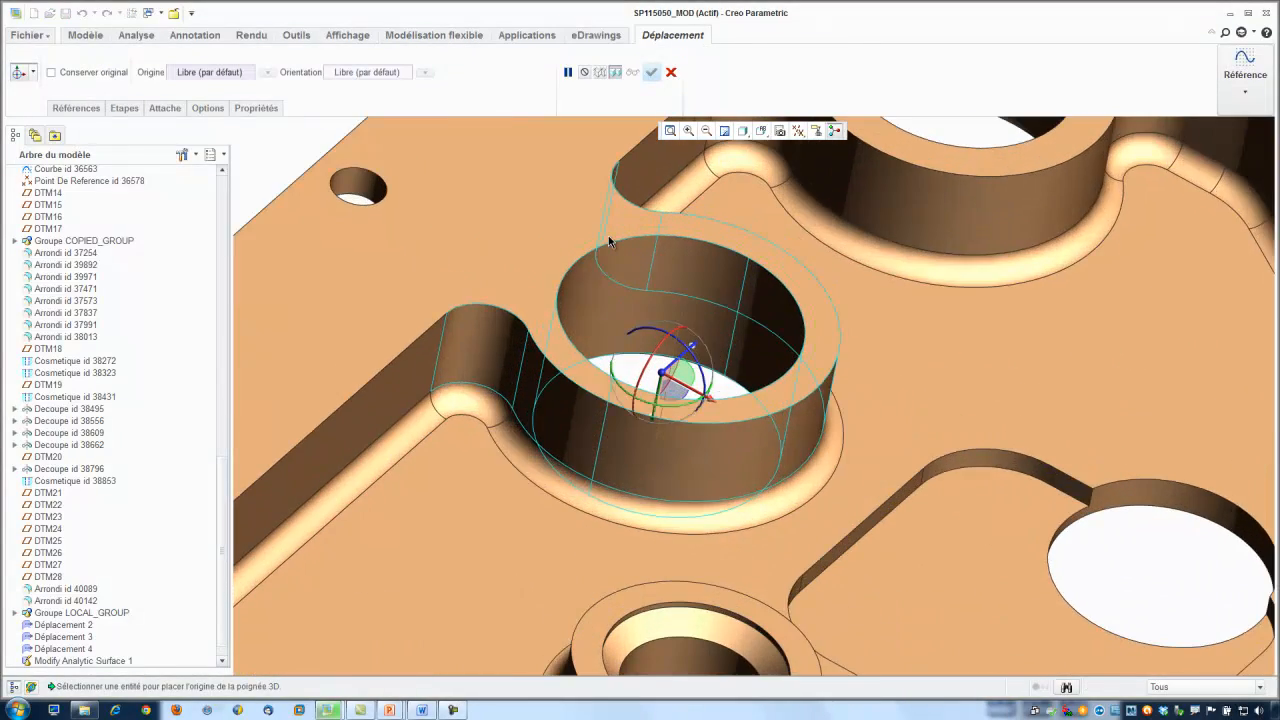
left_click(166, 108)
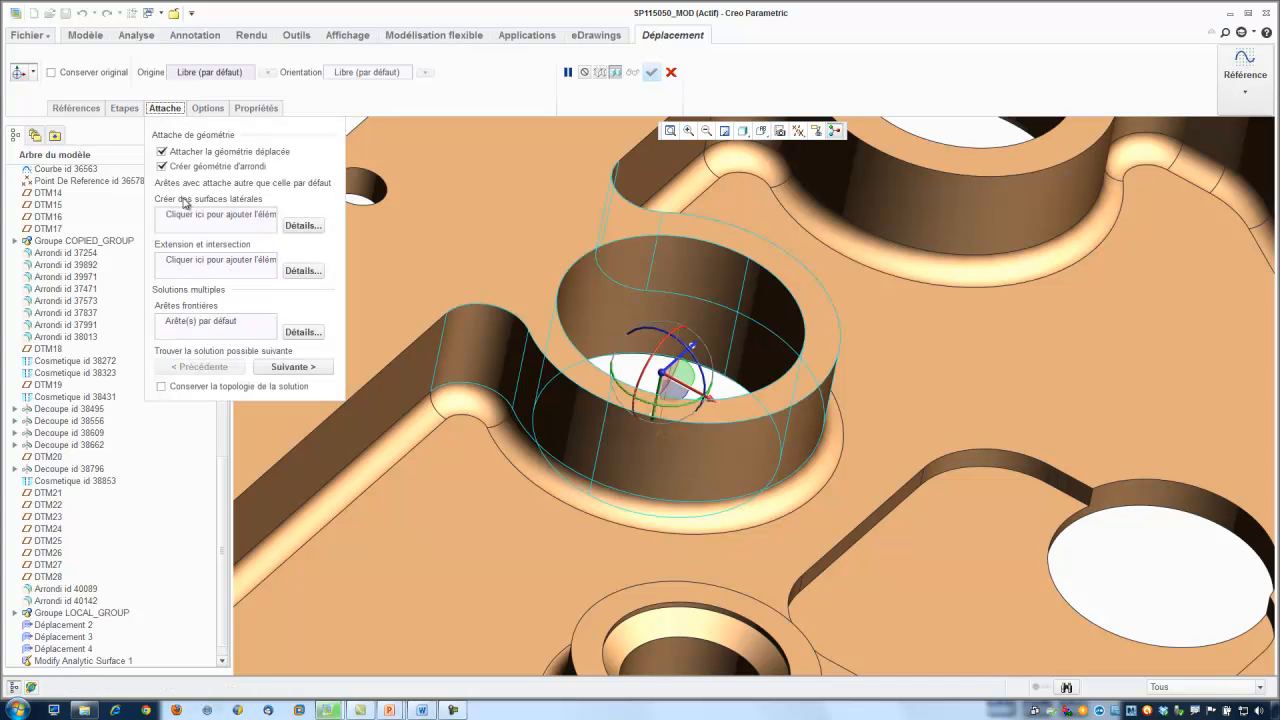
left_click(215, 219)
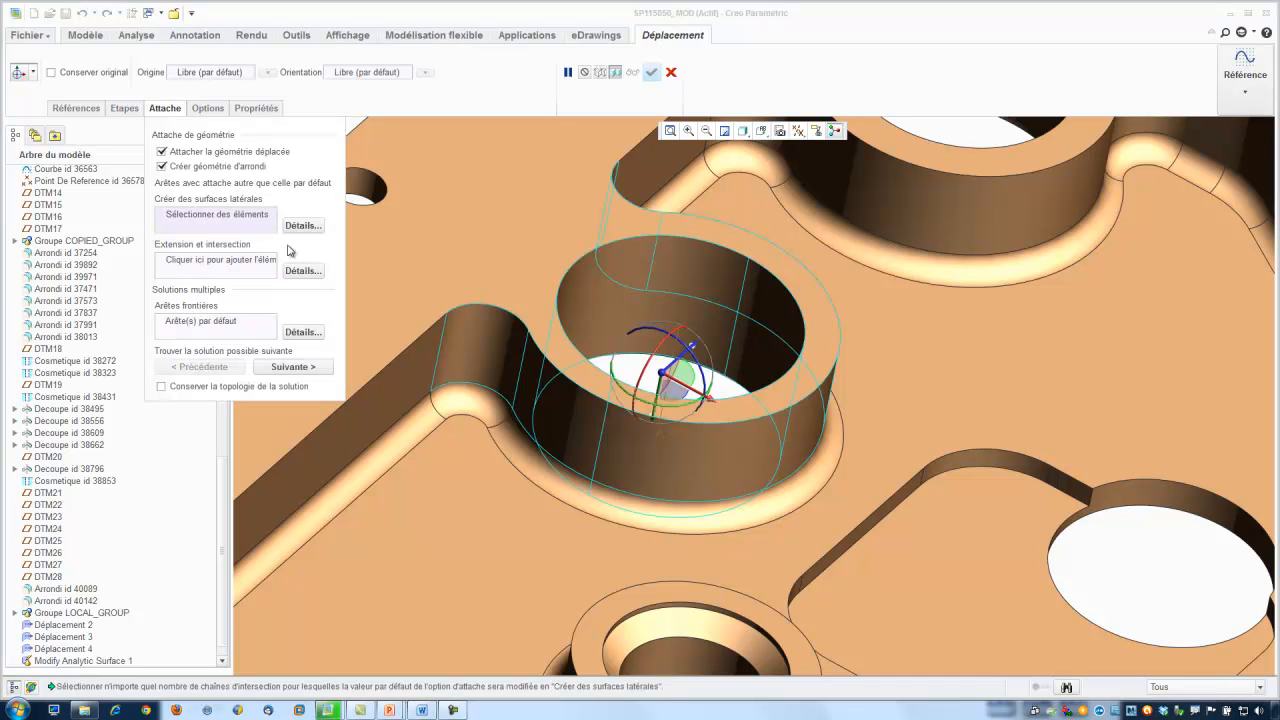
left_click(441, 337)
middle_click_drag(441, 337, 631, 289, "shift")
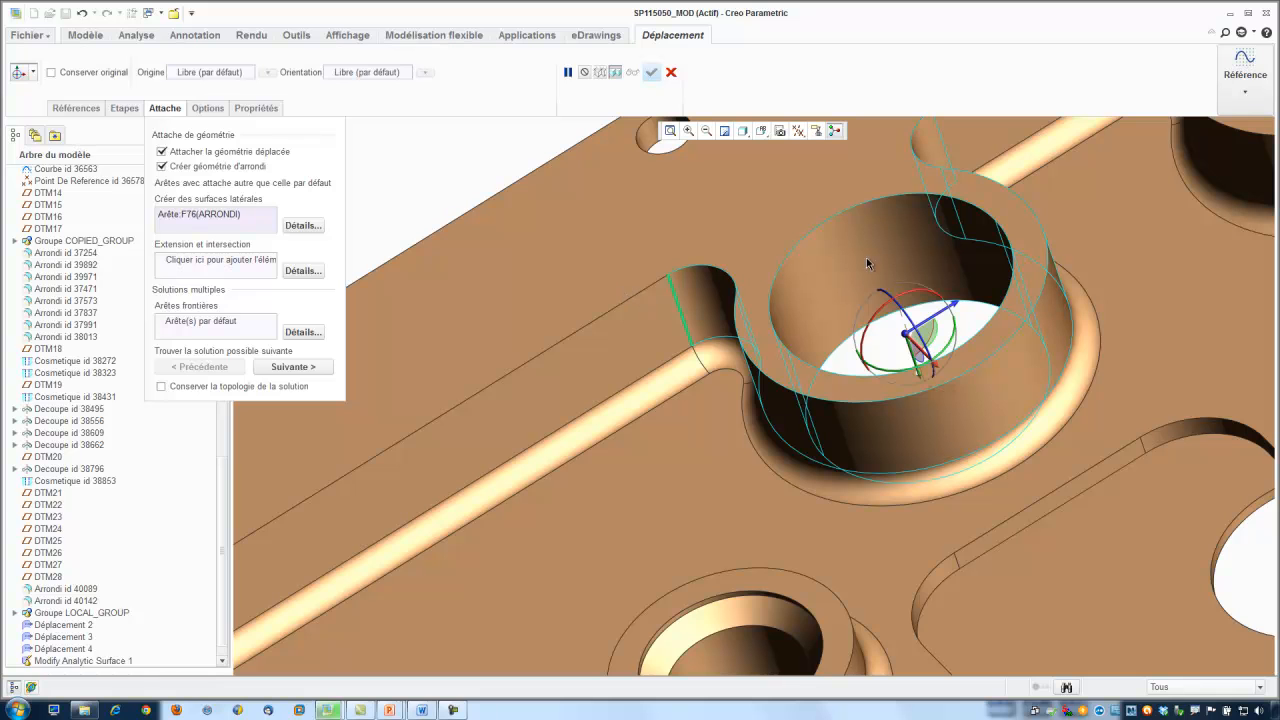
left_click(947, 155, "ctrl")
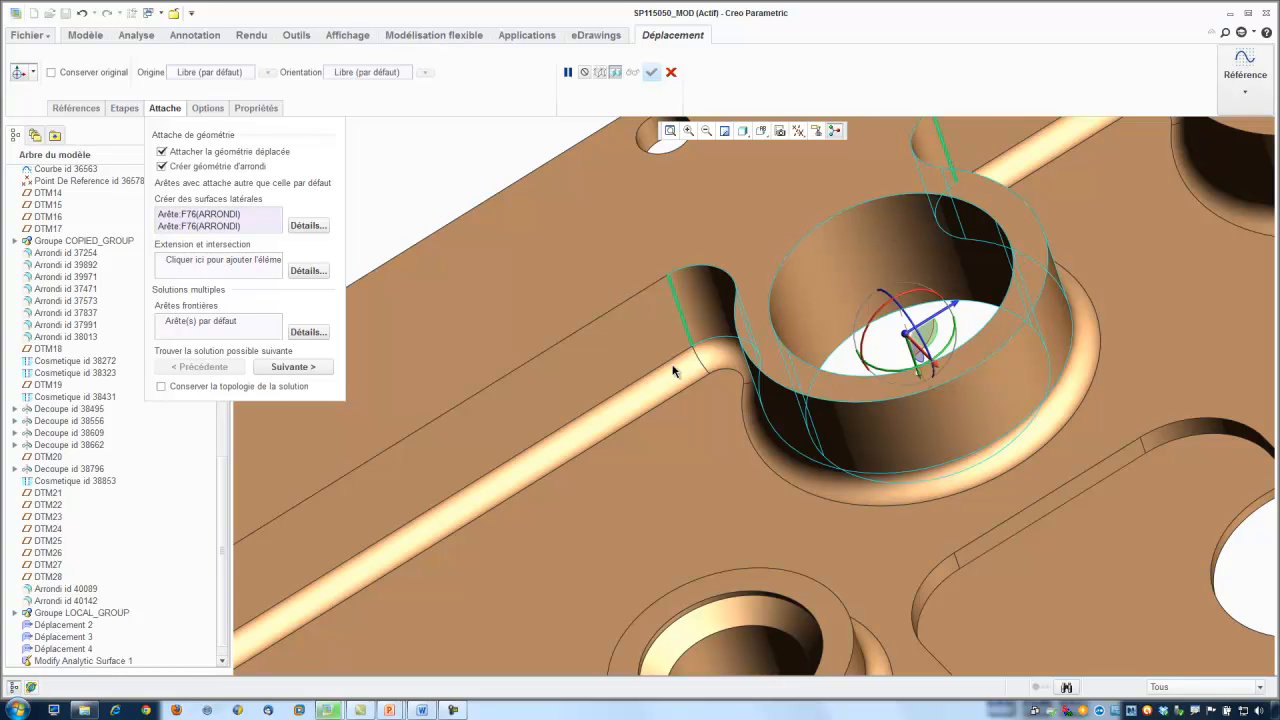
scroll(674, 371, "up", 2)
middle_click_drag(708, 346, 734, 350)
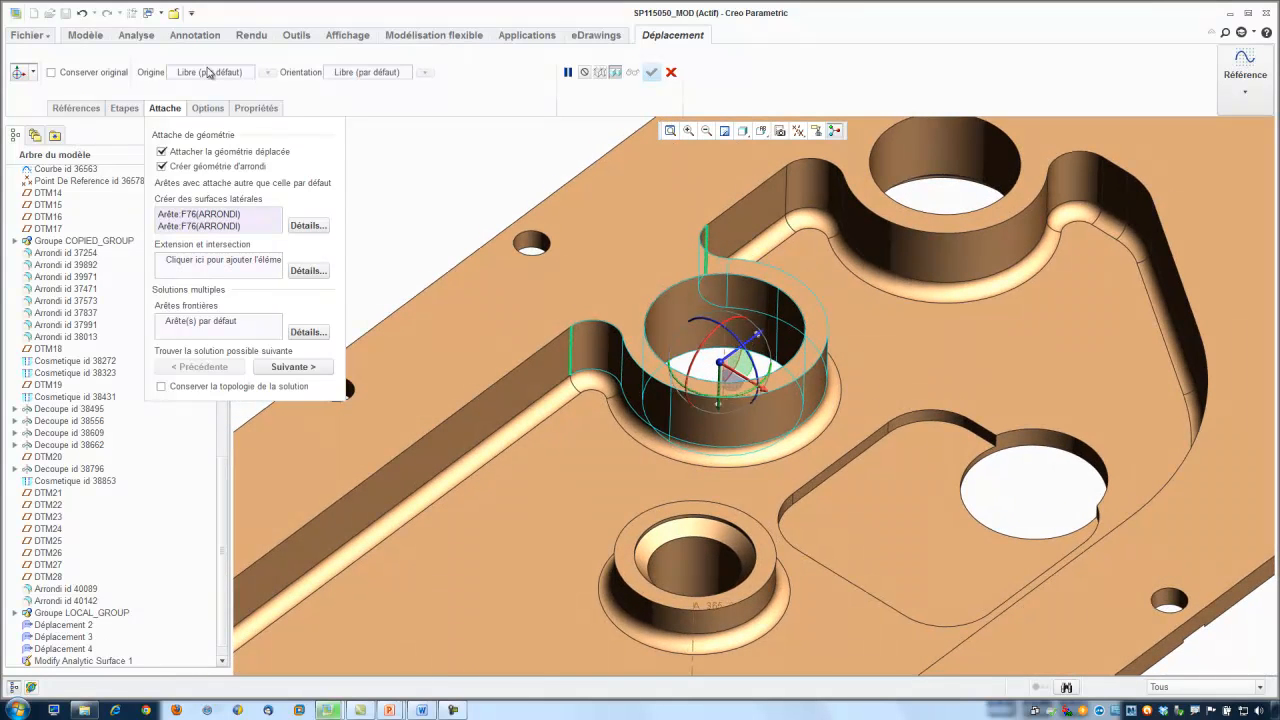
left_click(176, 109)
Move the boss a short distance away from the long inner wall along one dragger axis and apply the move.
left_click(742, 380)
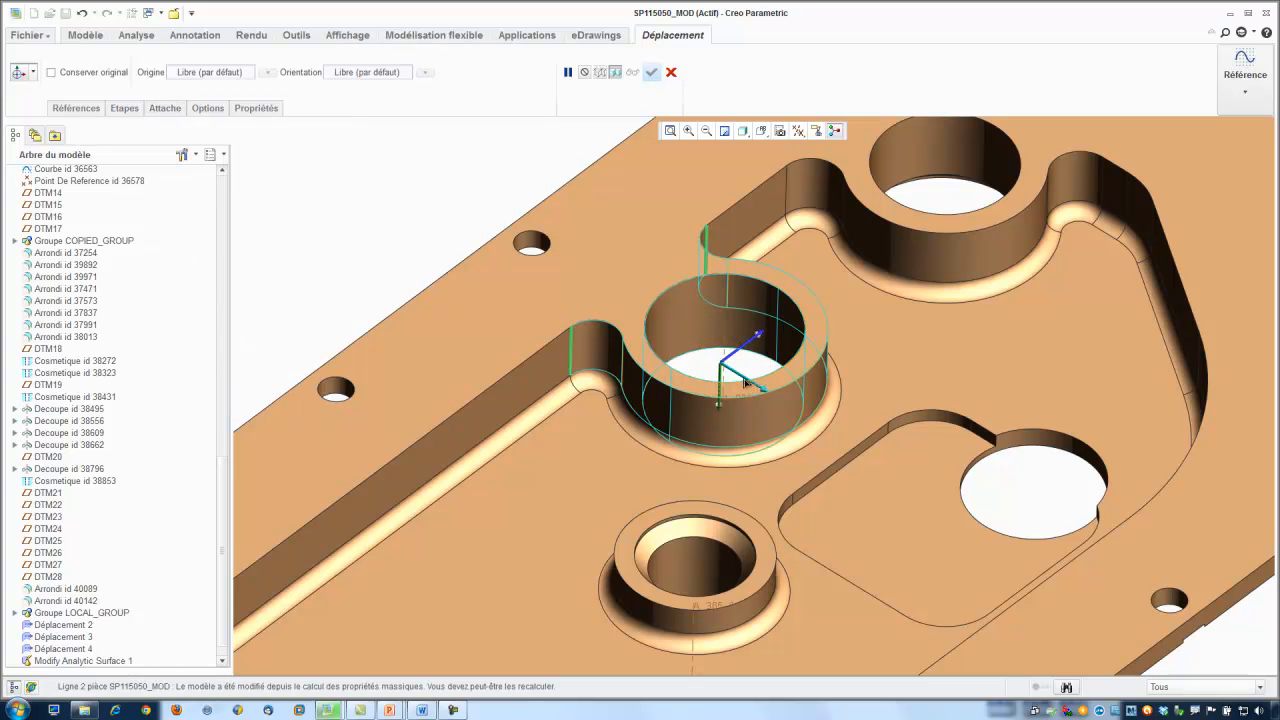
left_click_drag(755, 388, 762, 391)
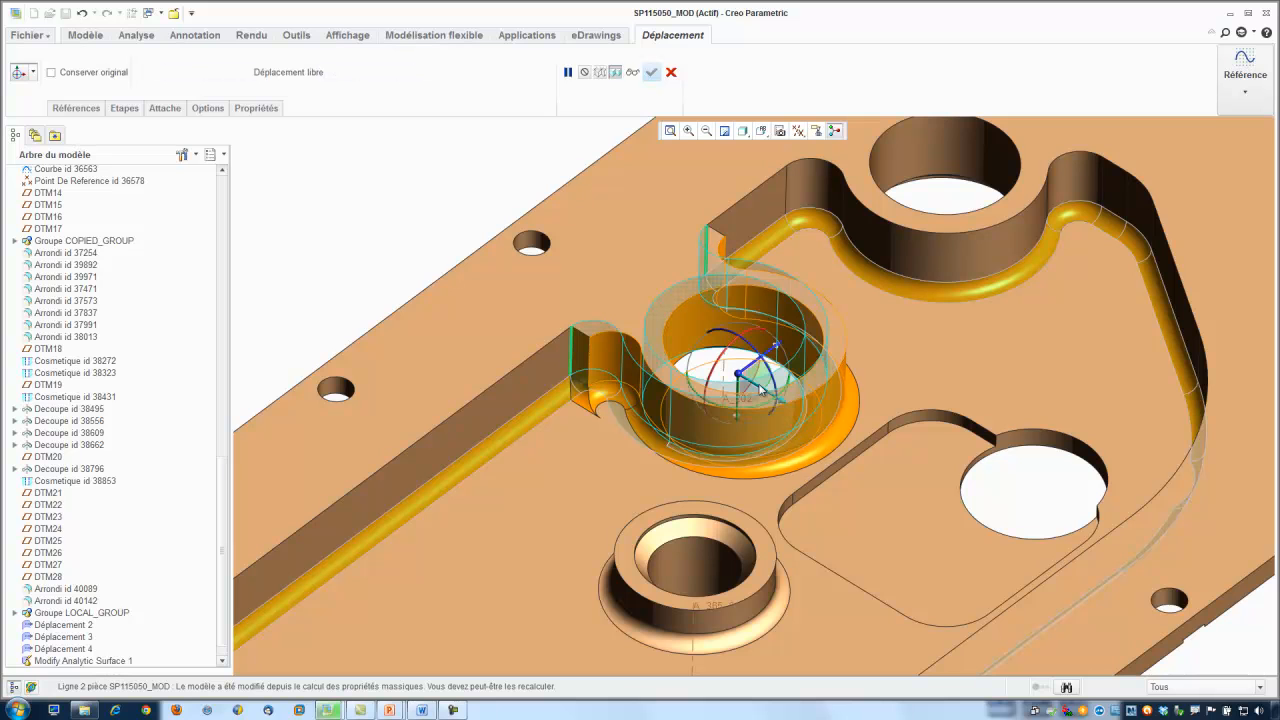
left_click(650, 74)
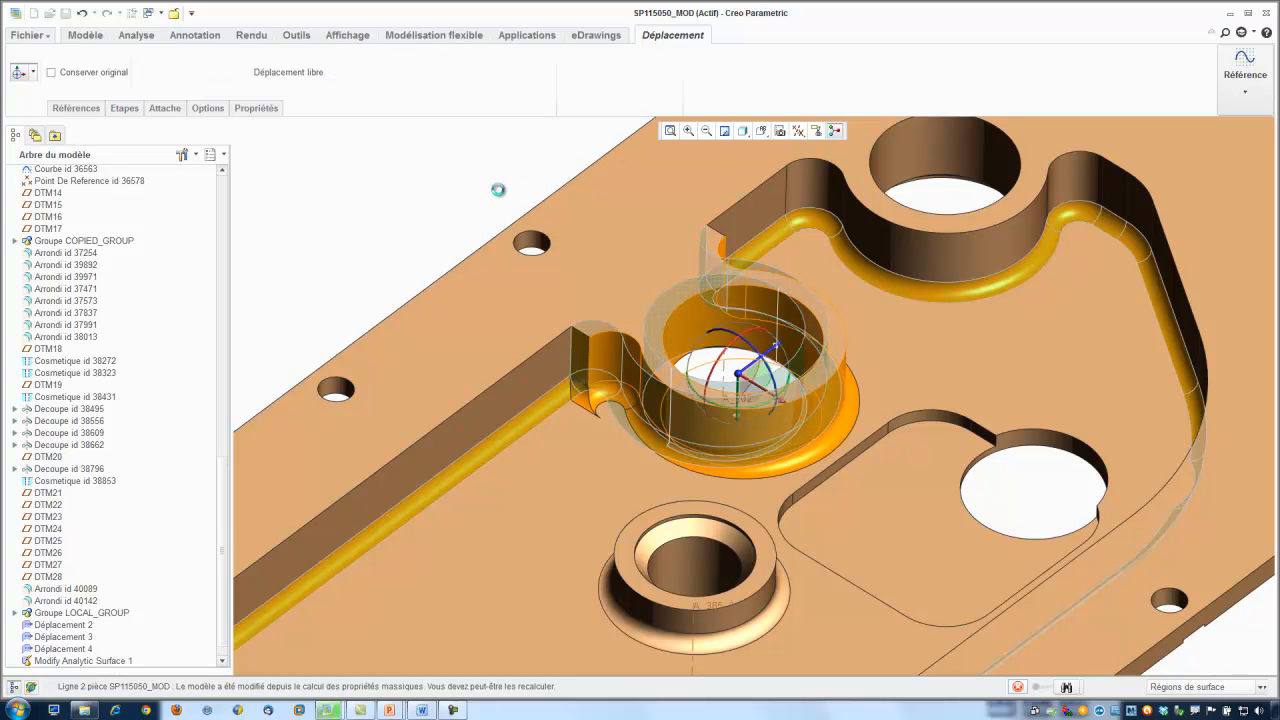
left_click(500, 195)
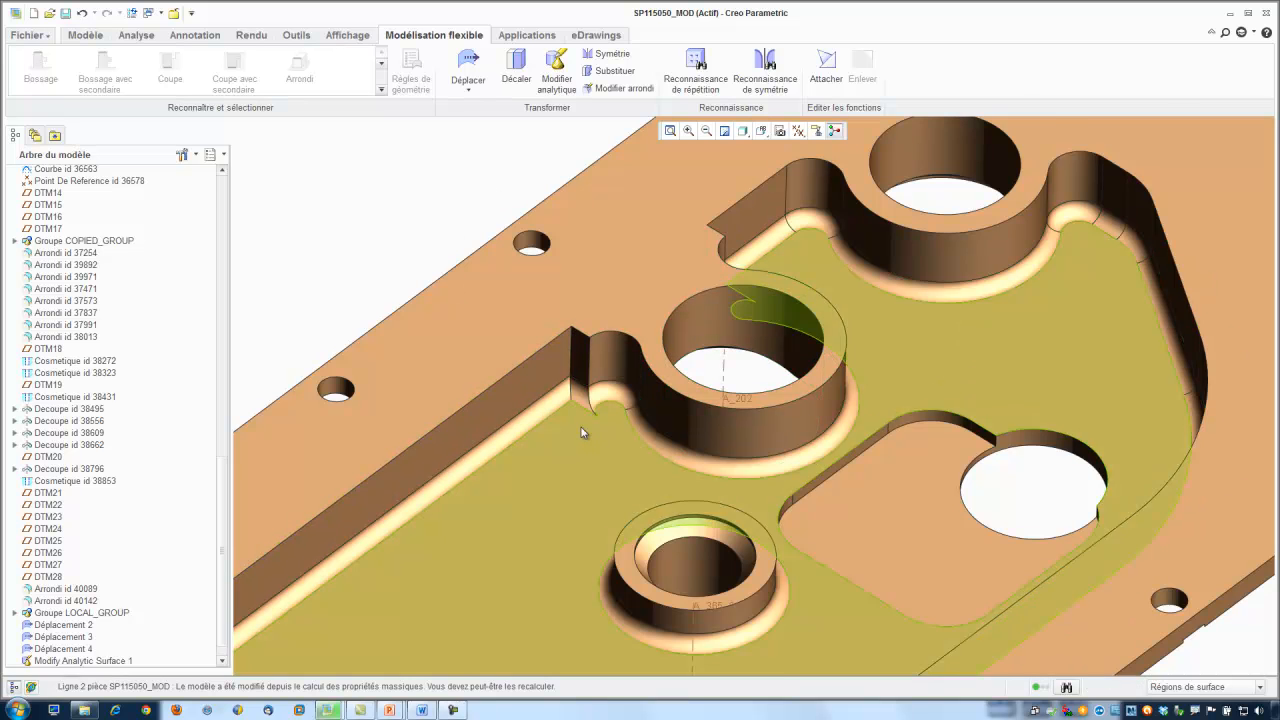
Start removing the concave corner surface and its base fillet on the boss side facing the longer wall section.
scroll(590, 420, "down", 3)
left_click(630, 324)
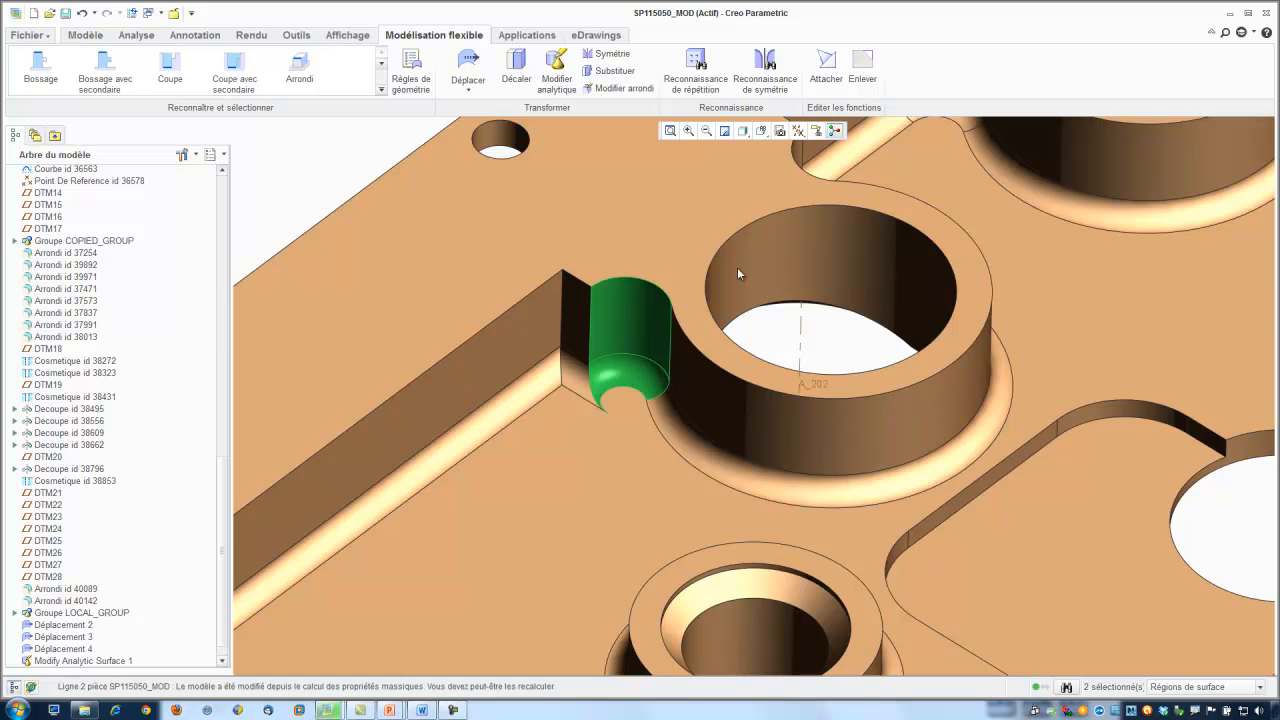
left_click(860, 68)
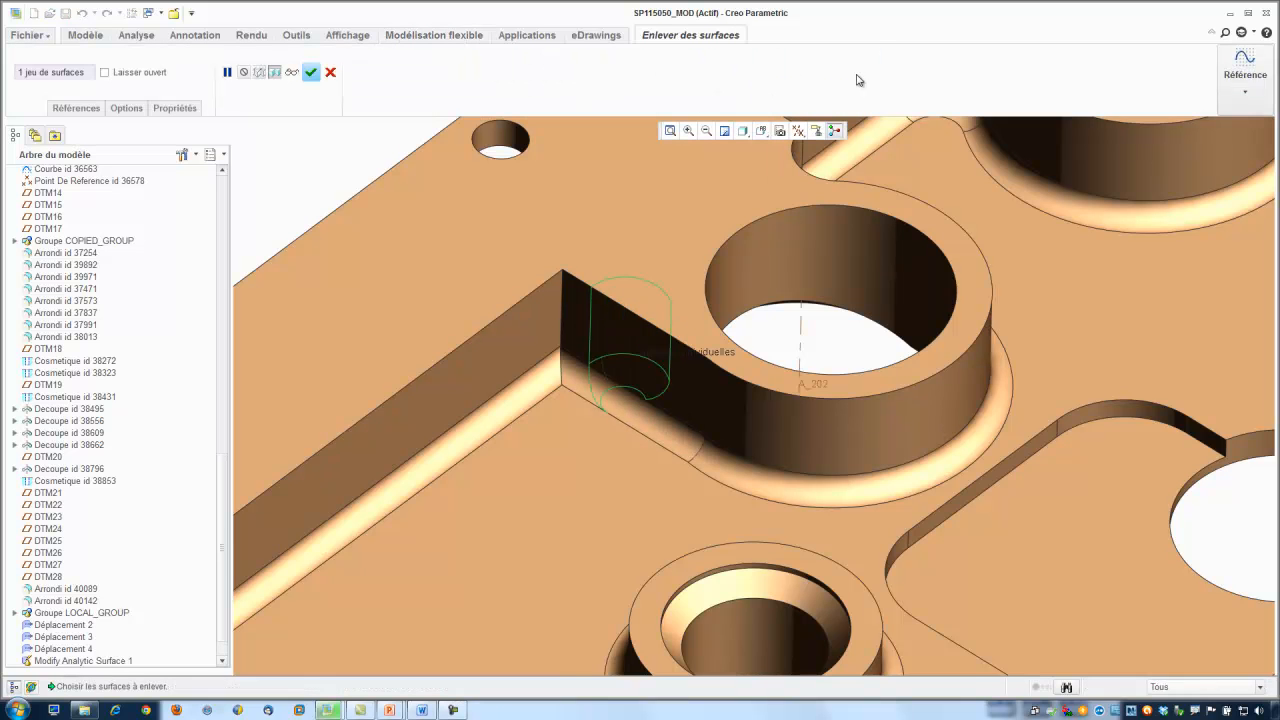
Add the concave corner surface and base fillet on the boss's opposite side to the removal set and apply the removal.
scroll(825, 340, "up", 3)
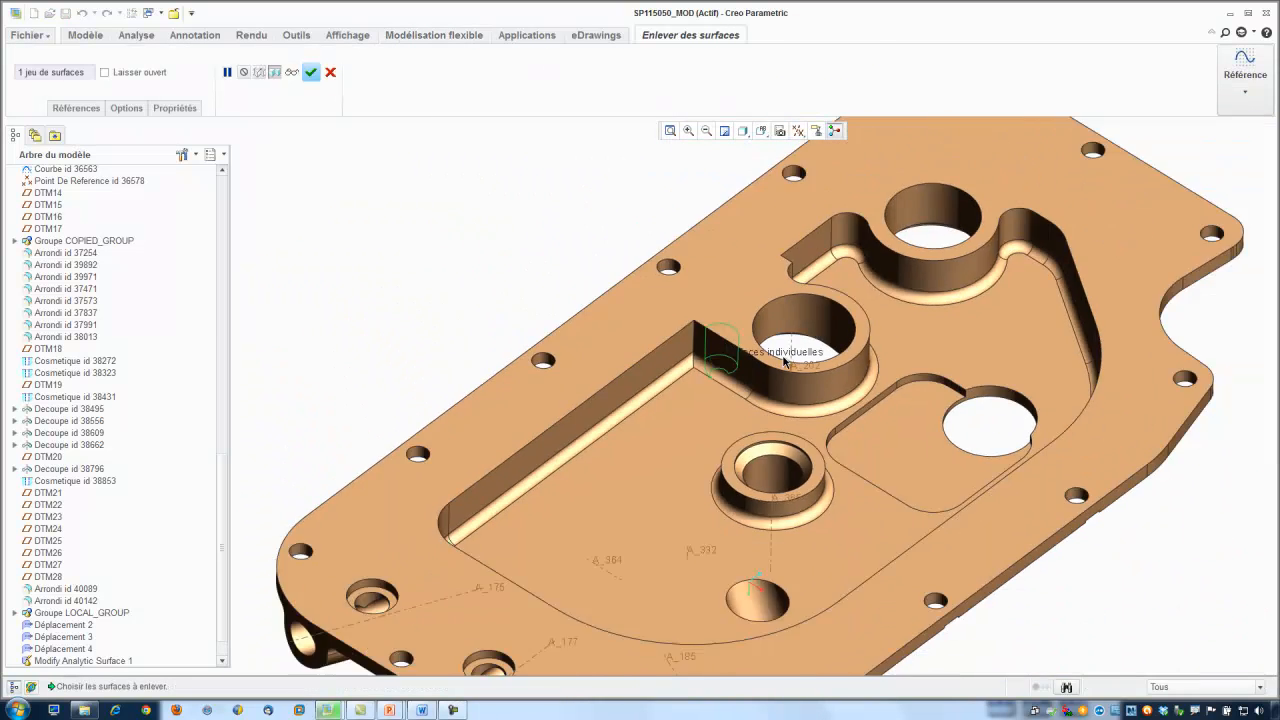
scroll(785, 362, "up", 3)
middle_click_drag(785, 362, 737, 409)
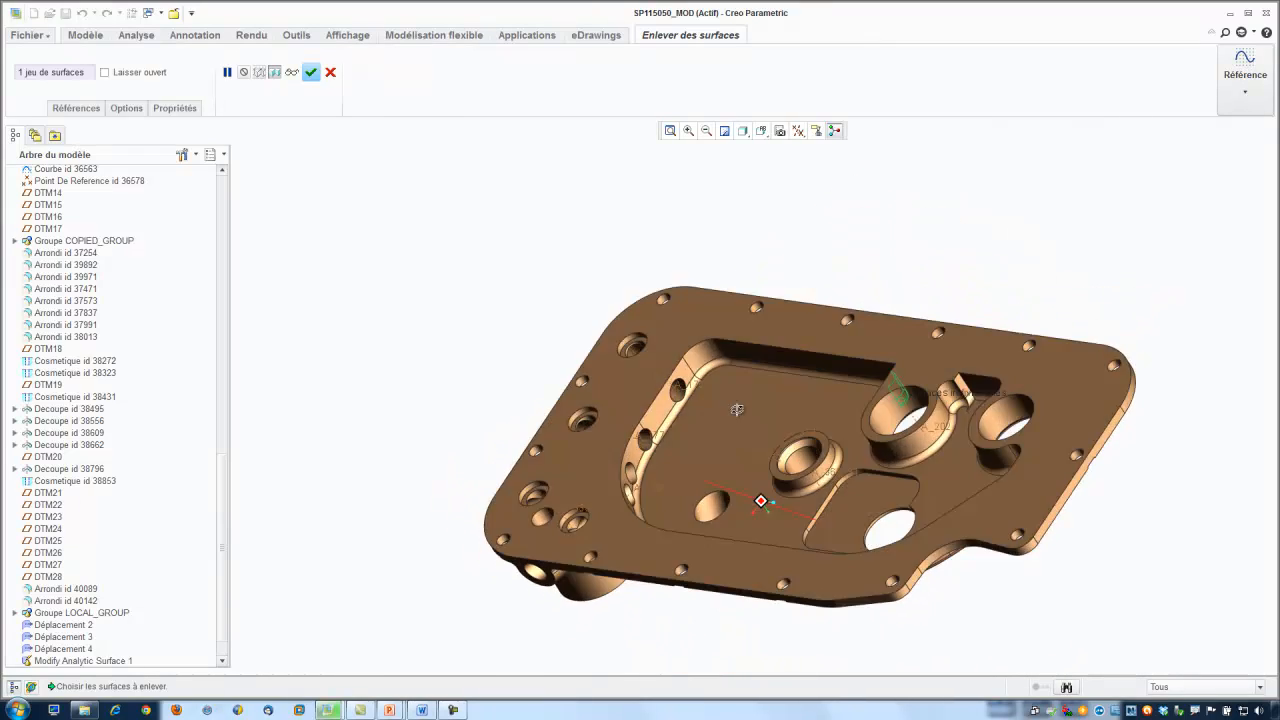
scroll(958, 392, "down", 5)
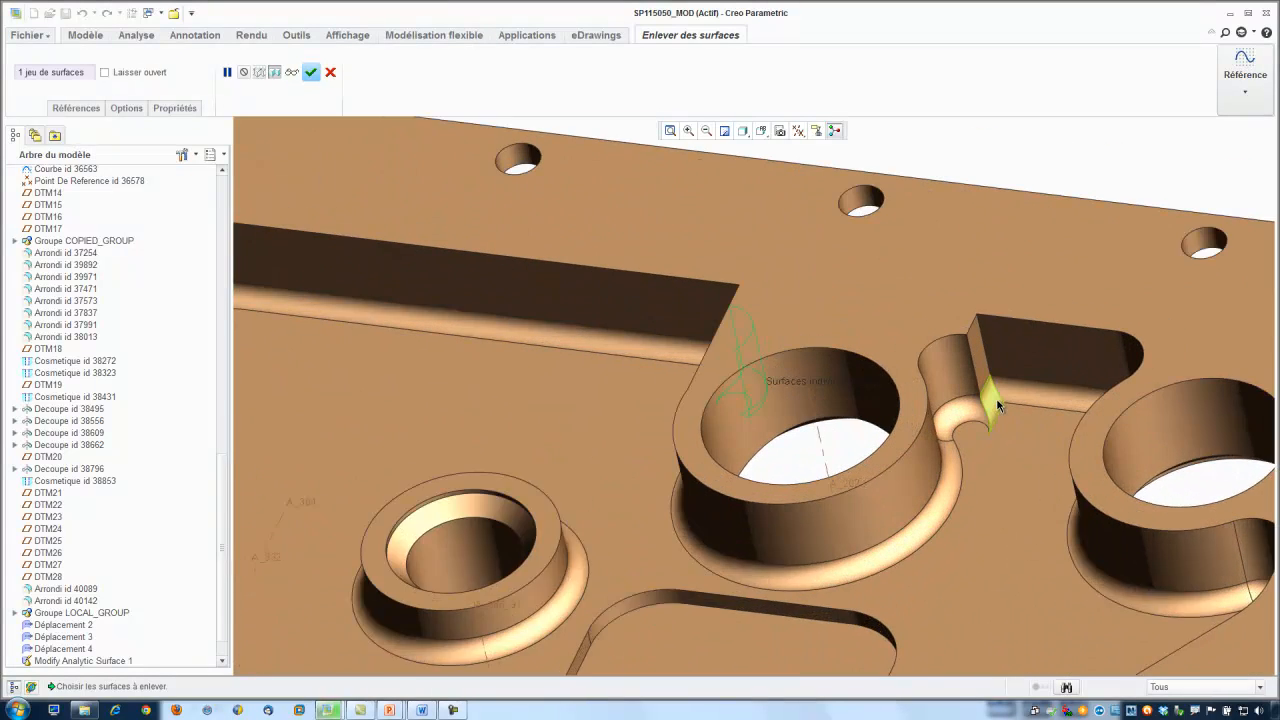
scroll(998, 405, "down", 3)
left_click(955, 428)
left_click(904, 357)
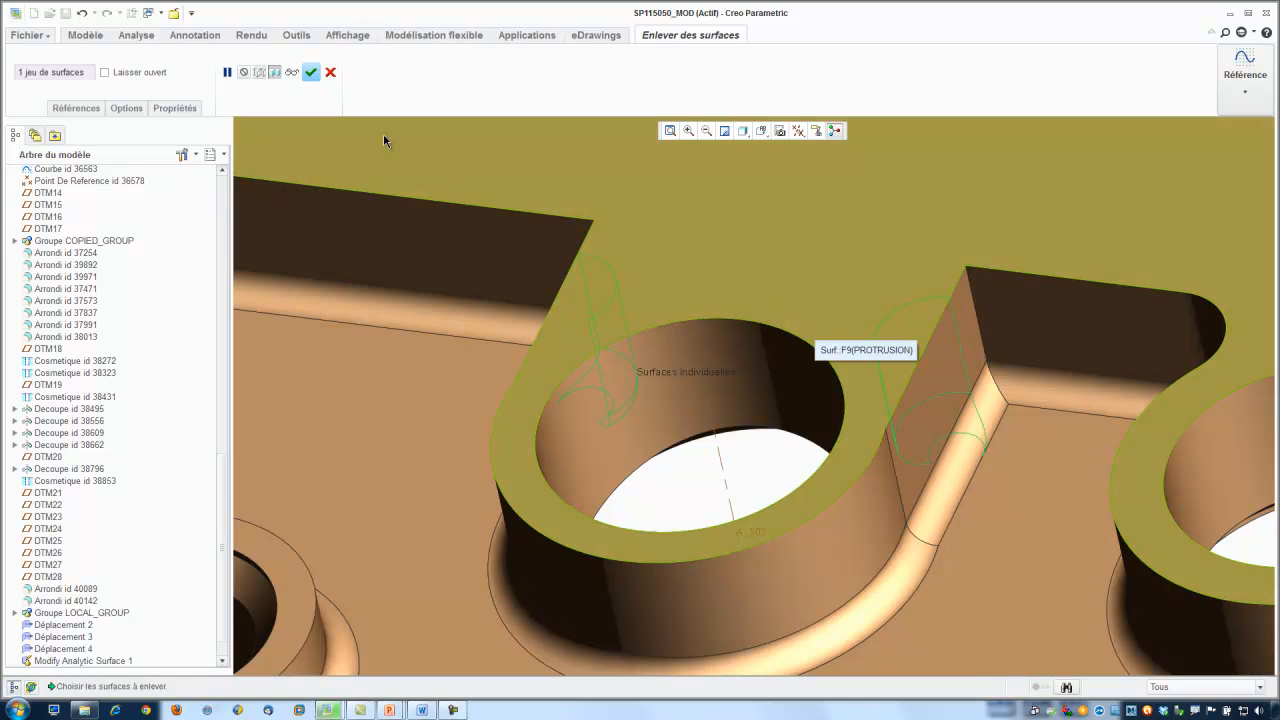
left_click(311, 72)
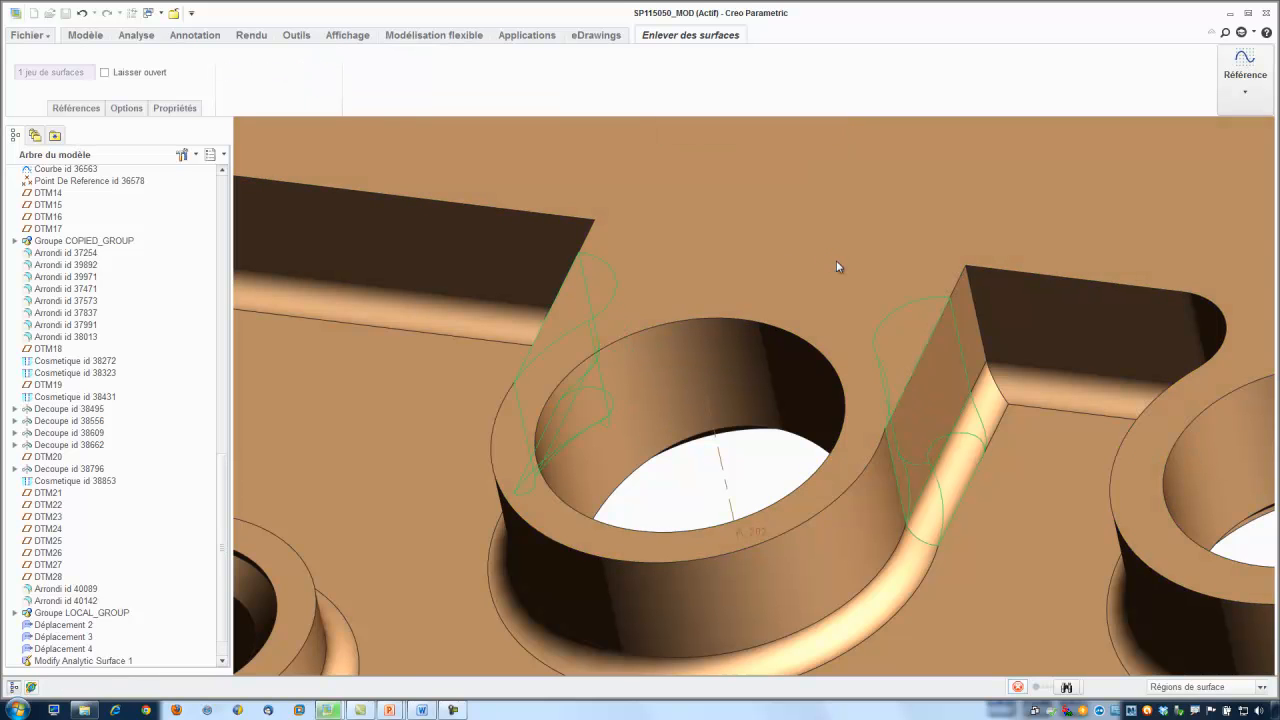
scroll(830, 270, "down", 5)
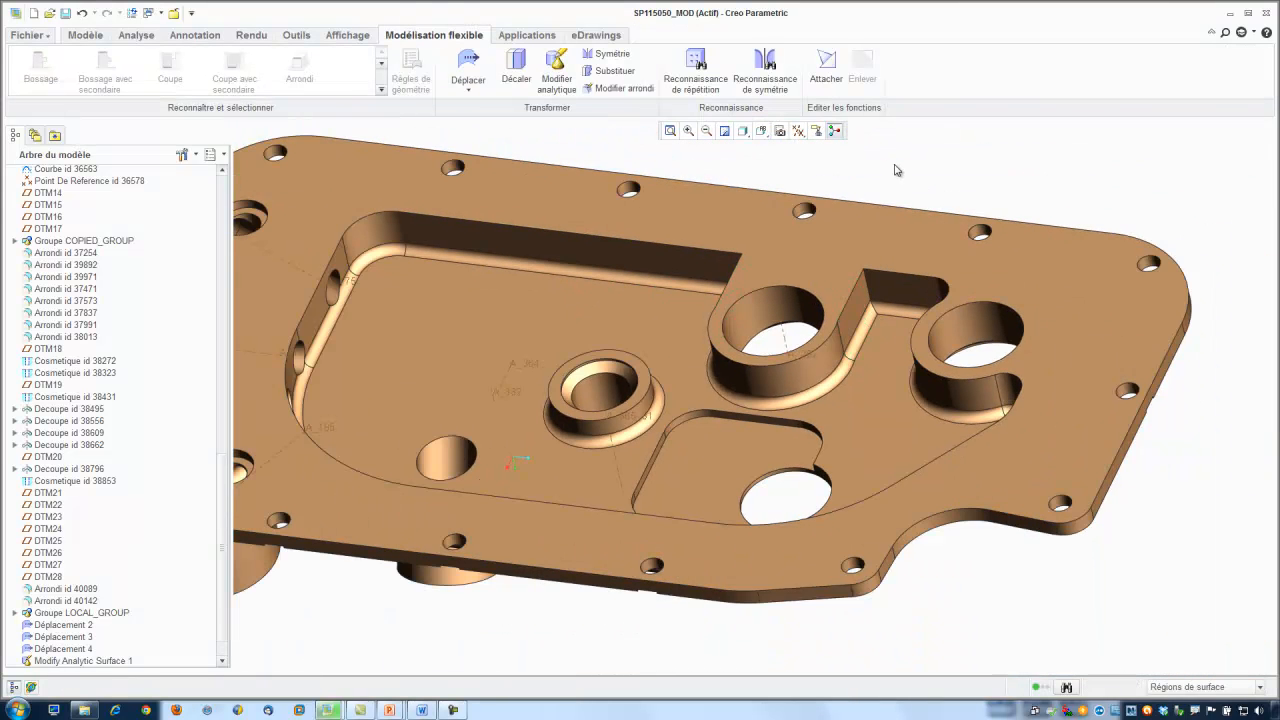
mouse_move(866, 358)
middle_mouse_down()
mouse_move(946, 337)
mouse_move(922, 364)
middle_mouse_up()
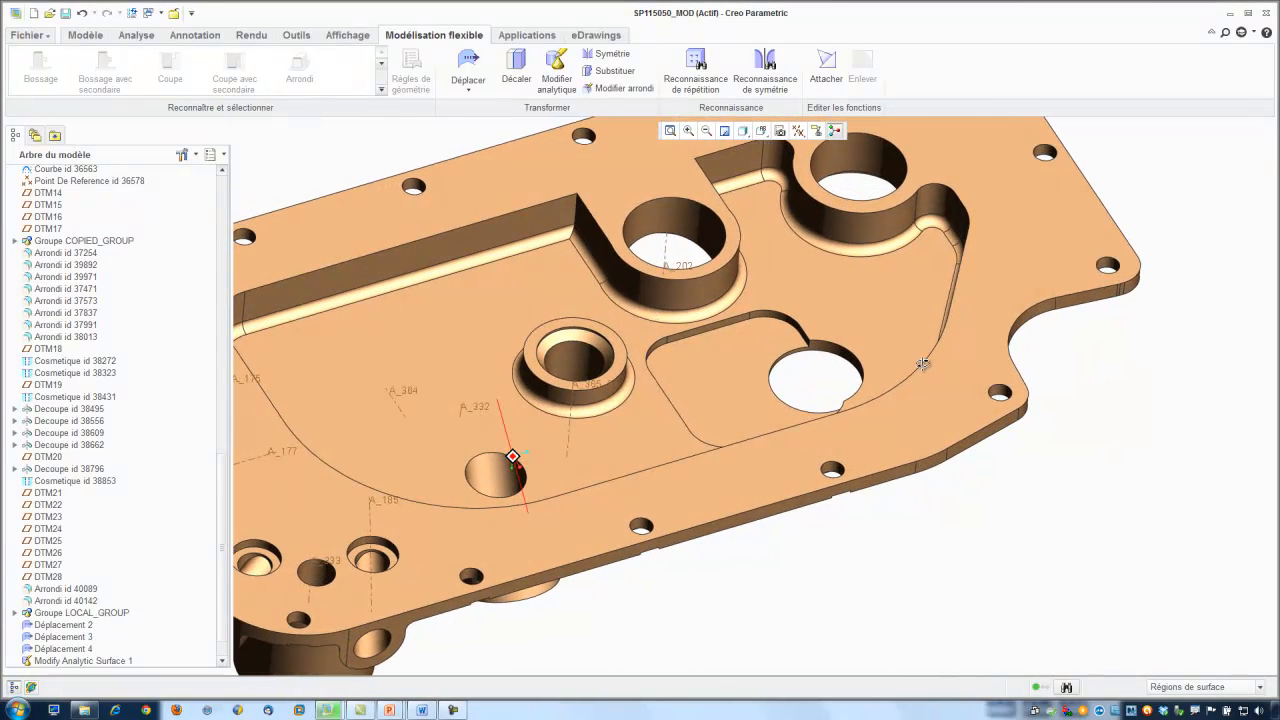
Restore the default orientation and remove the fillet chain with its secondary rounds around the base of the raised cover wall.
scroll(1086, 523, "down", 3)
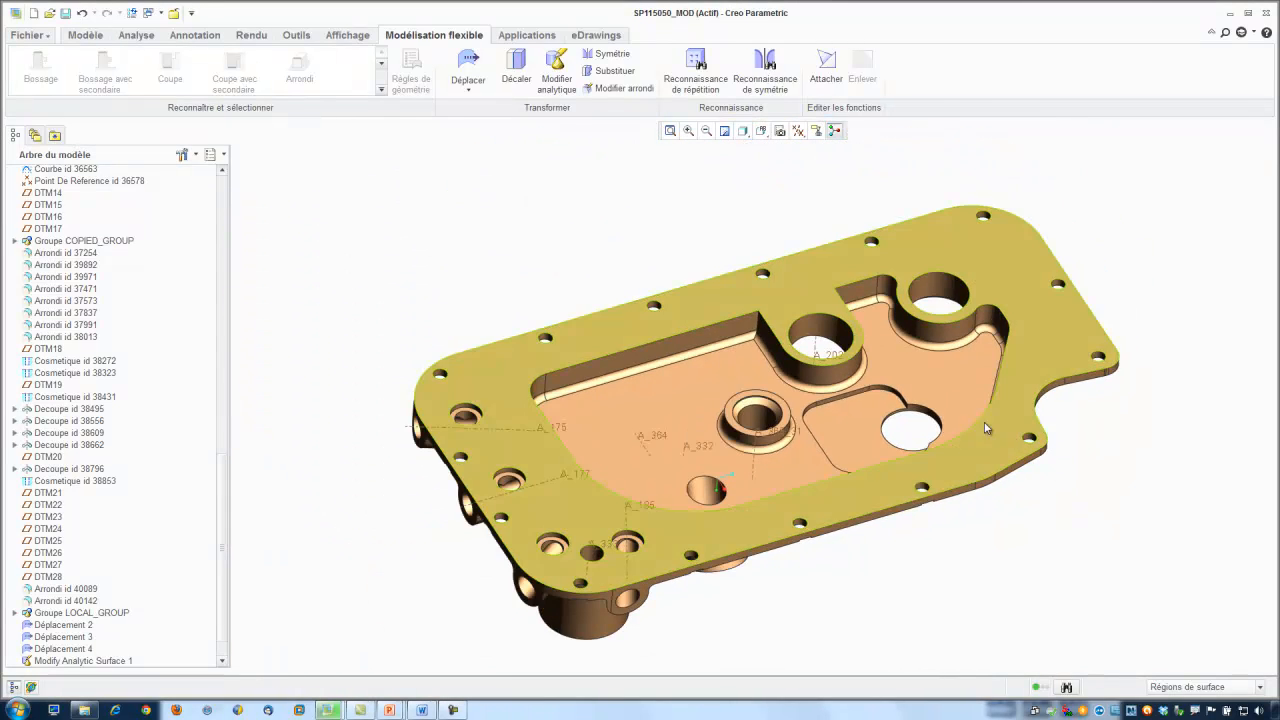
left_click(761, 131)
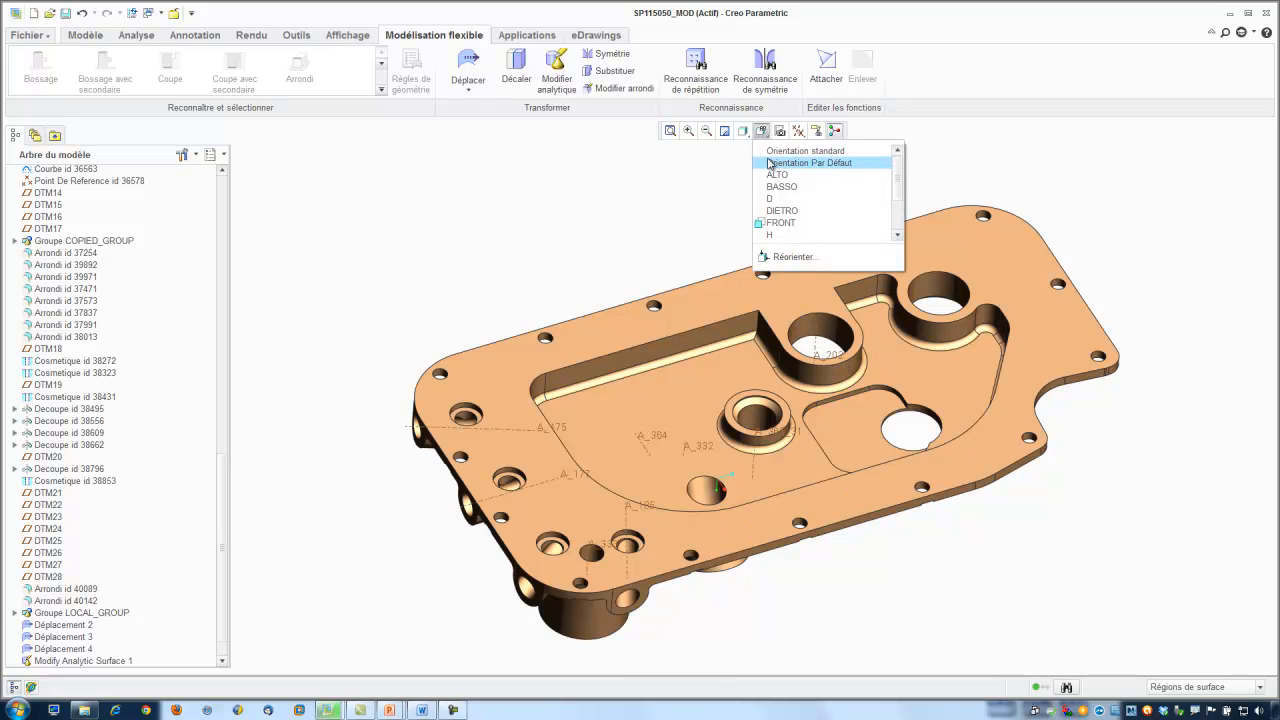
left_click(770, 163)
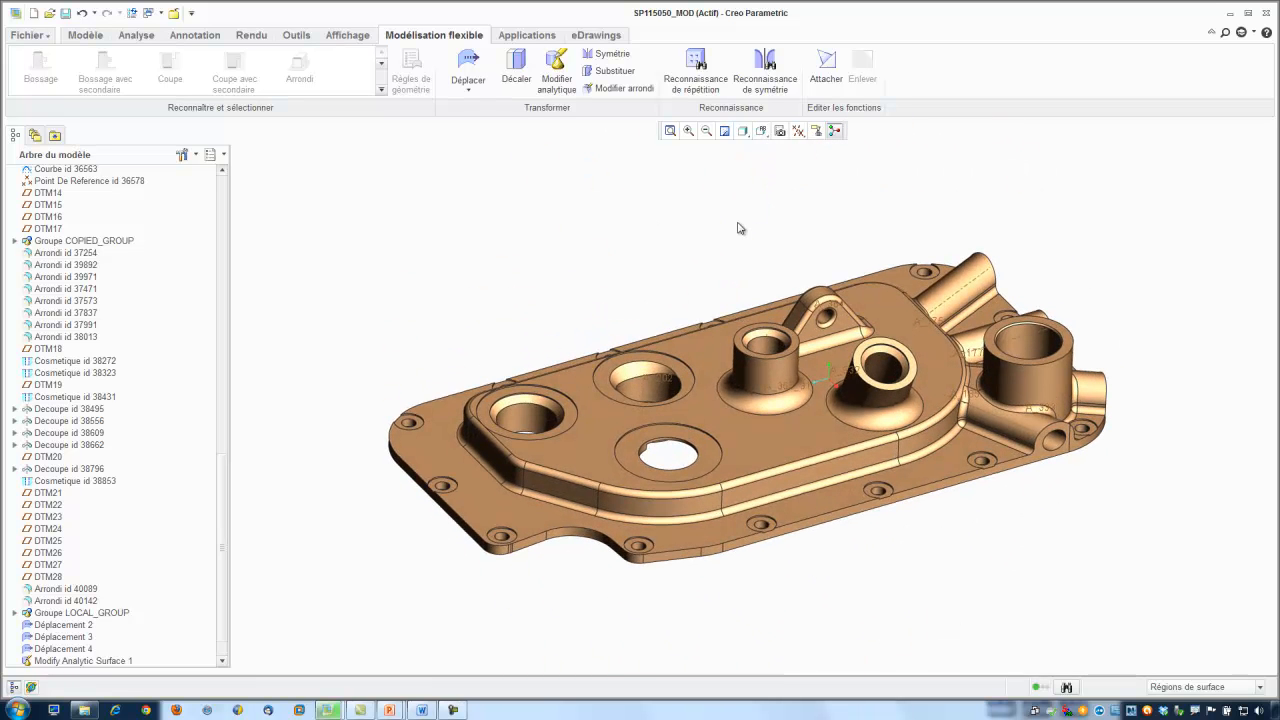
left_click(656, 521)
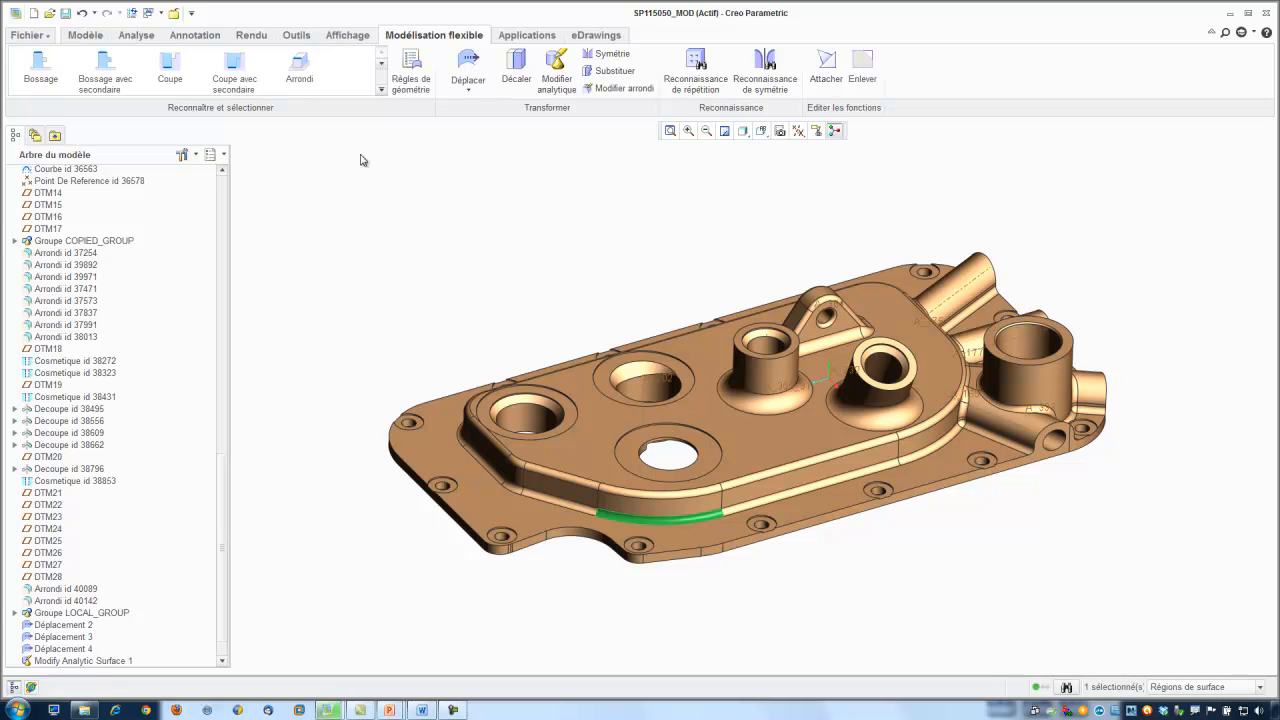
left_click(381, 89)
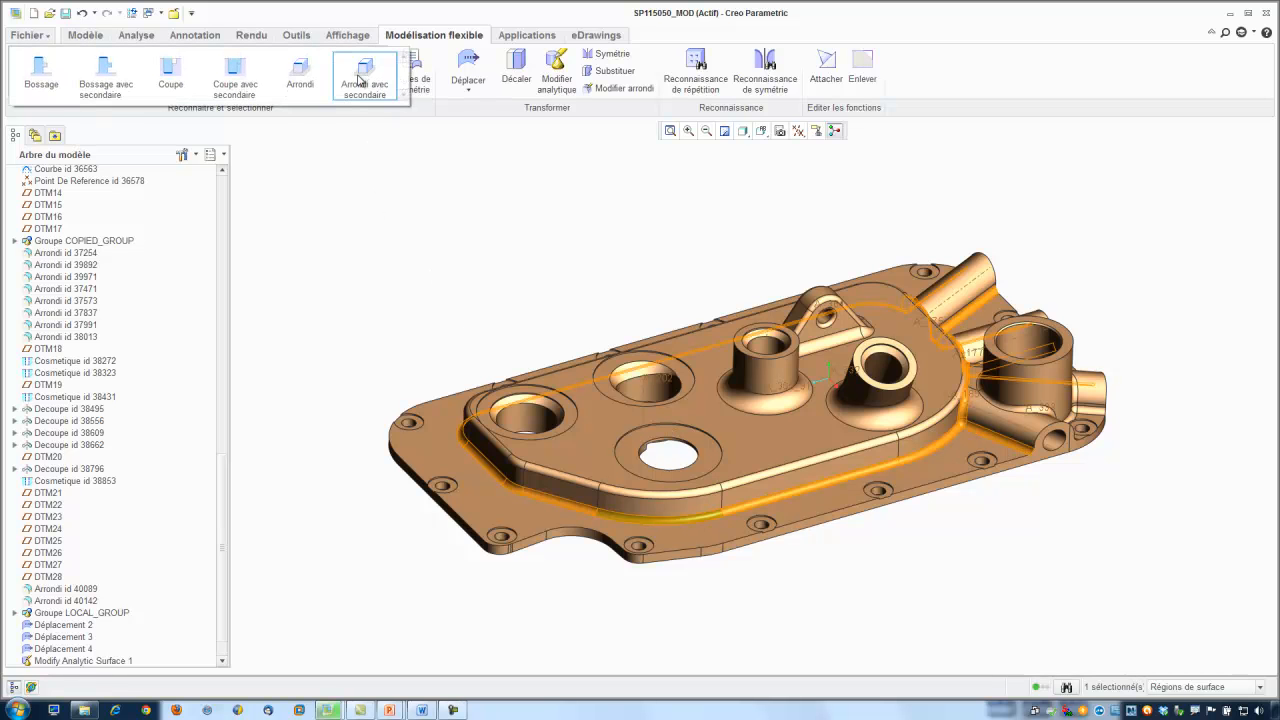
left_click(364, 85)
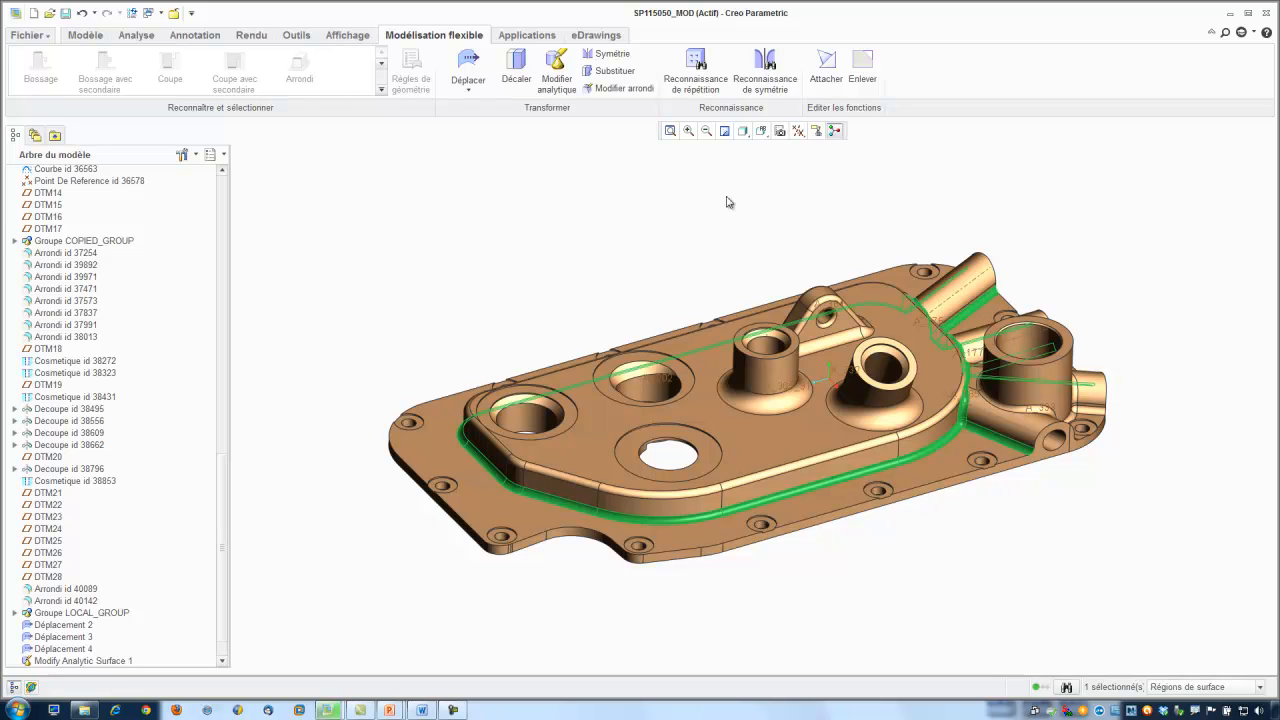
left_click(858, 70)
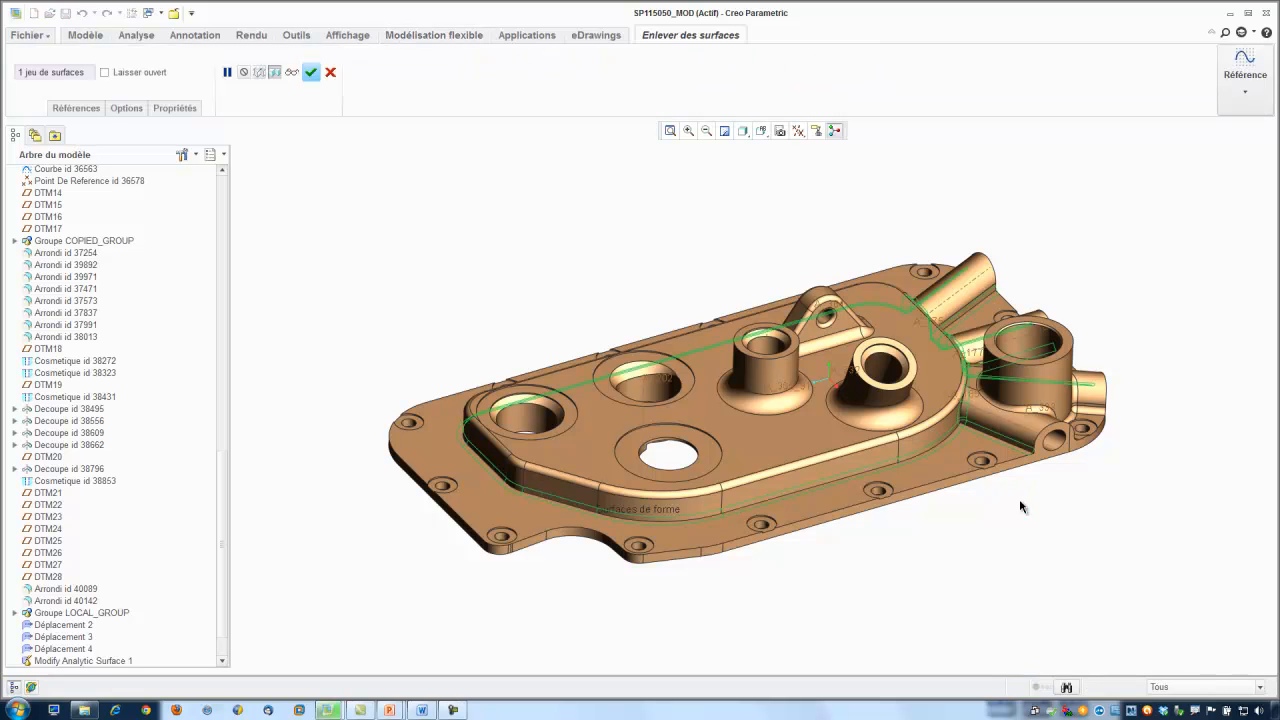
left_click(310, 72)
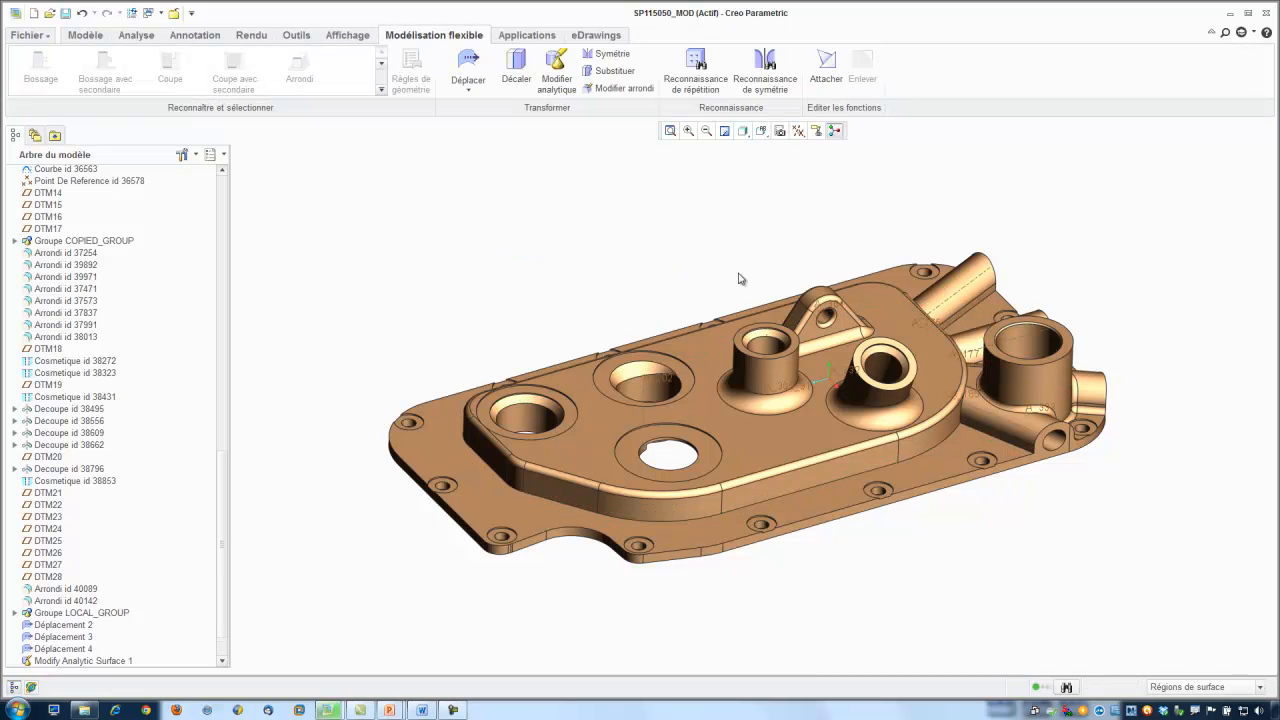
Start a dragger move of the large cylindrical boss with its secondary shapes, turning off round creation and attachment of the moved geometry.
middle_click_drag(1134, 463, 885, 537)
scroll(882, 535, "up", 4)
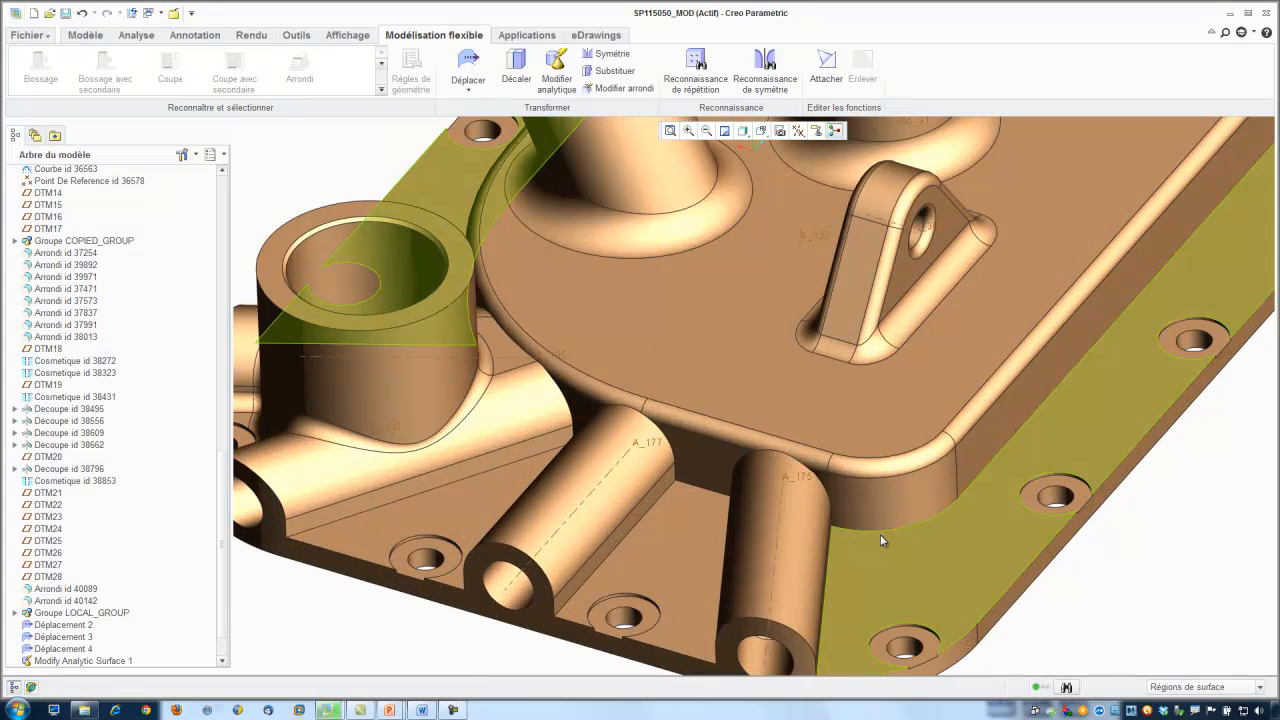
scroll(850, 480, "down", 3)
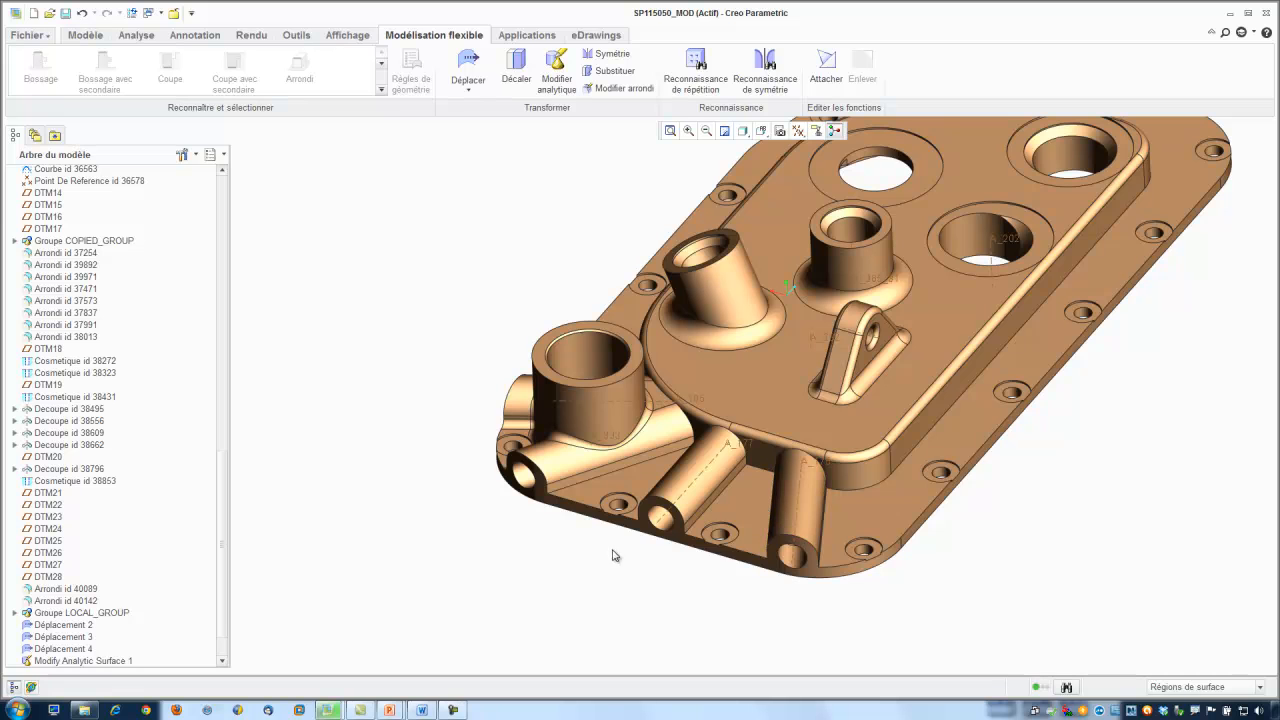
scroll(586, 425, "up", 3)
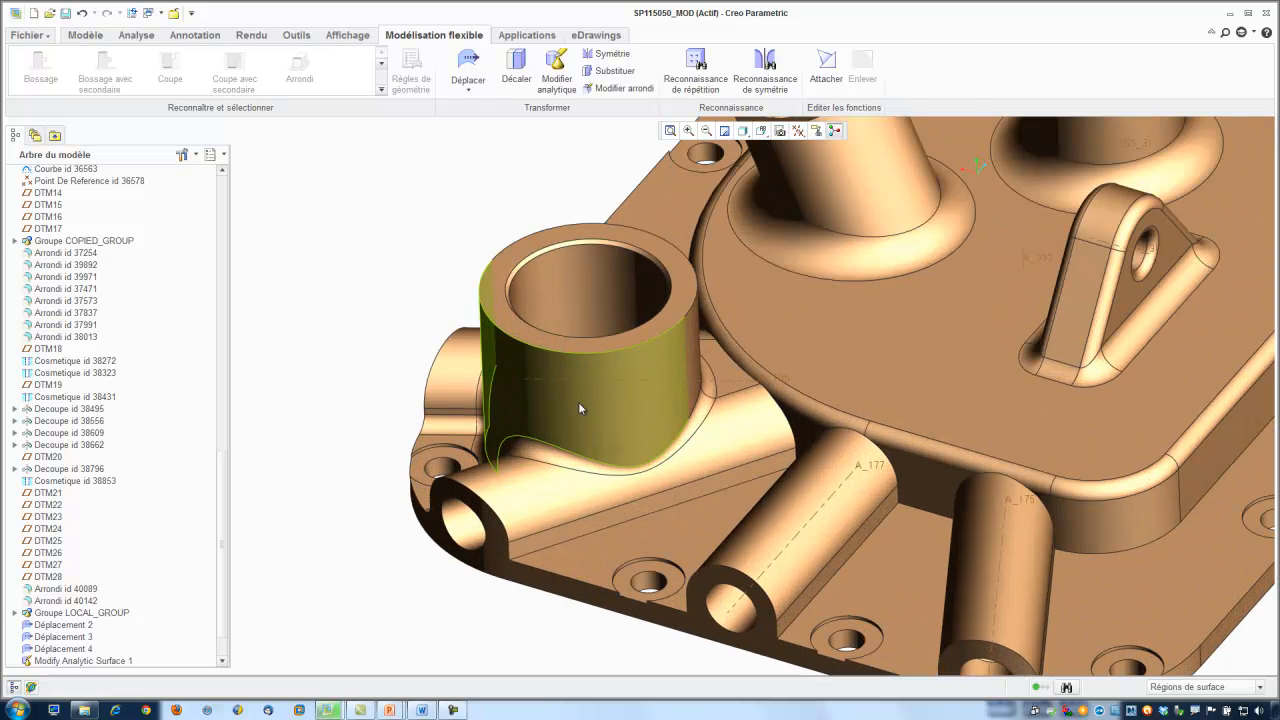
left_click(572, 372)
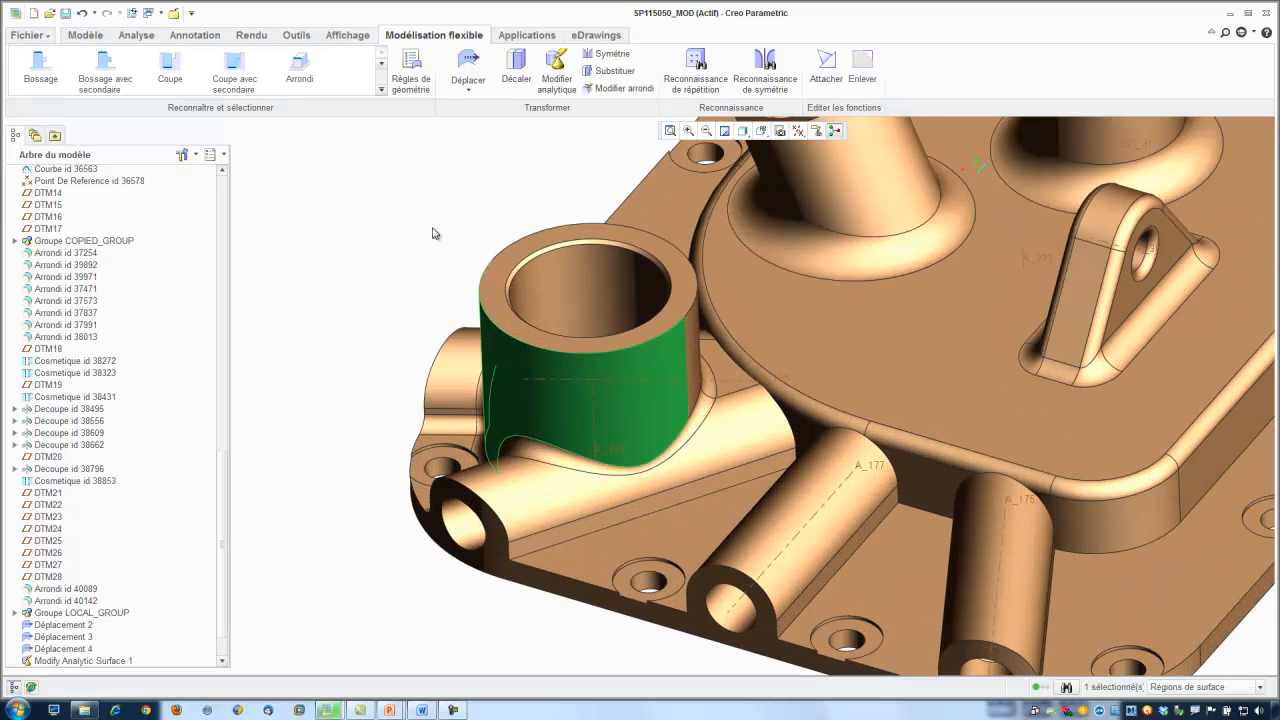
left_click(118, 76)
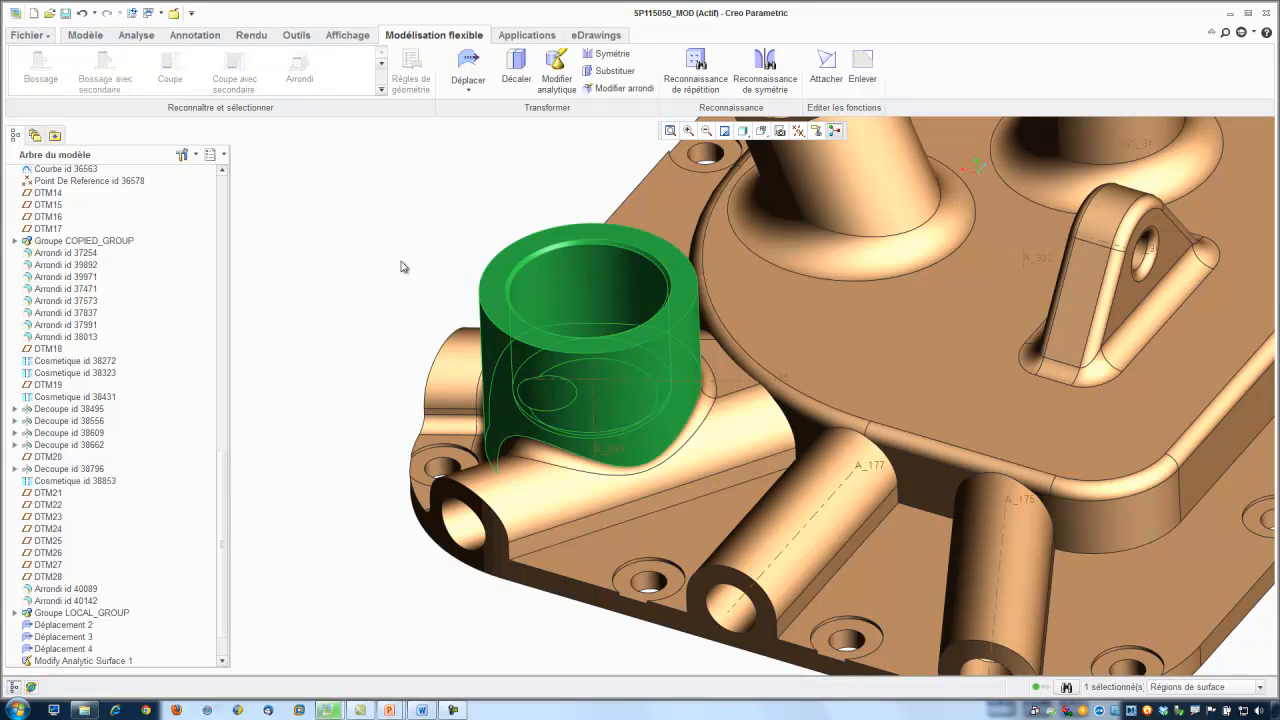
left_click(468, 66)
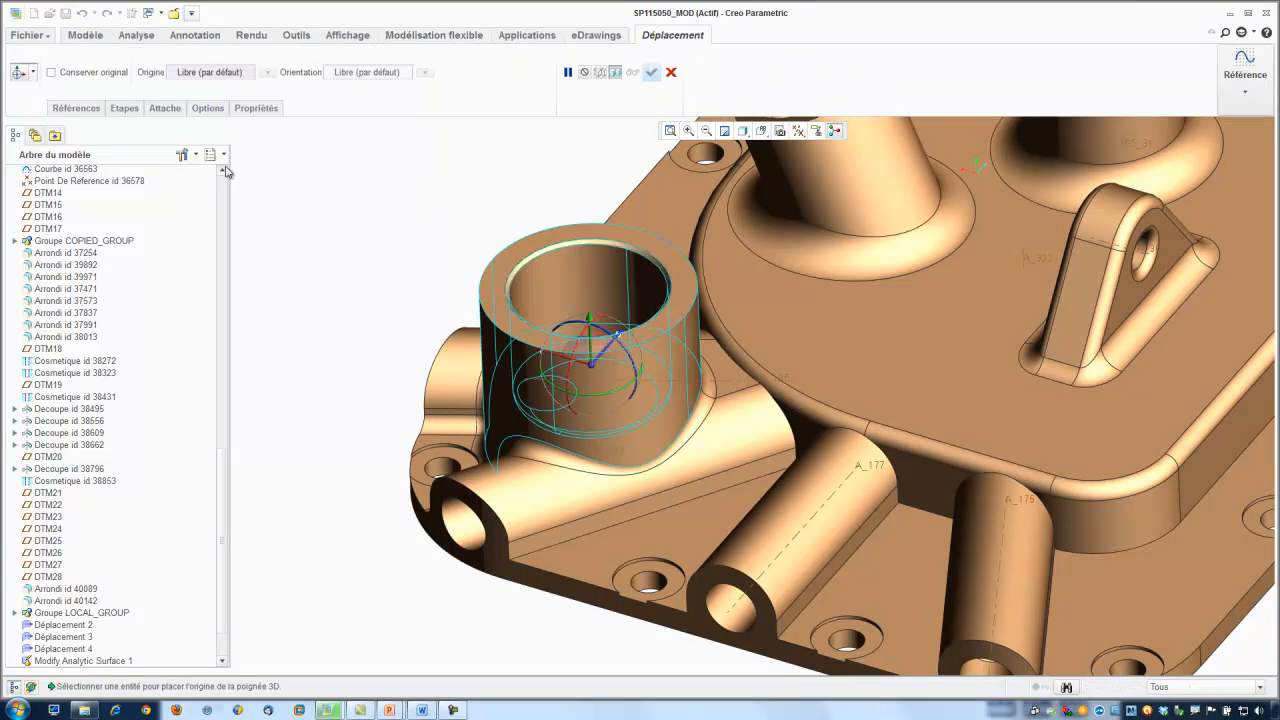
left_click(164, 109)
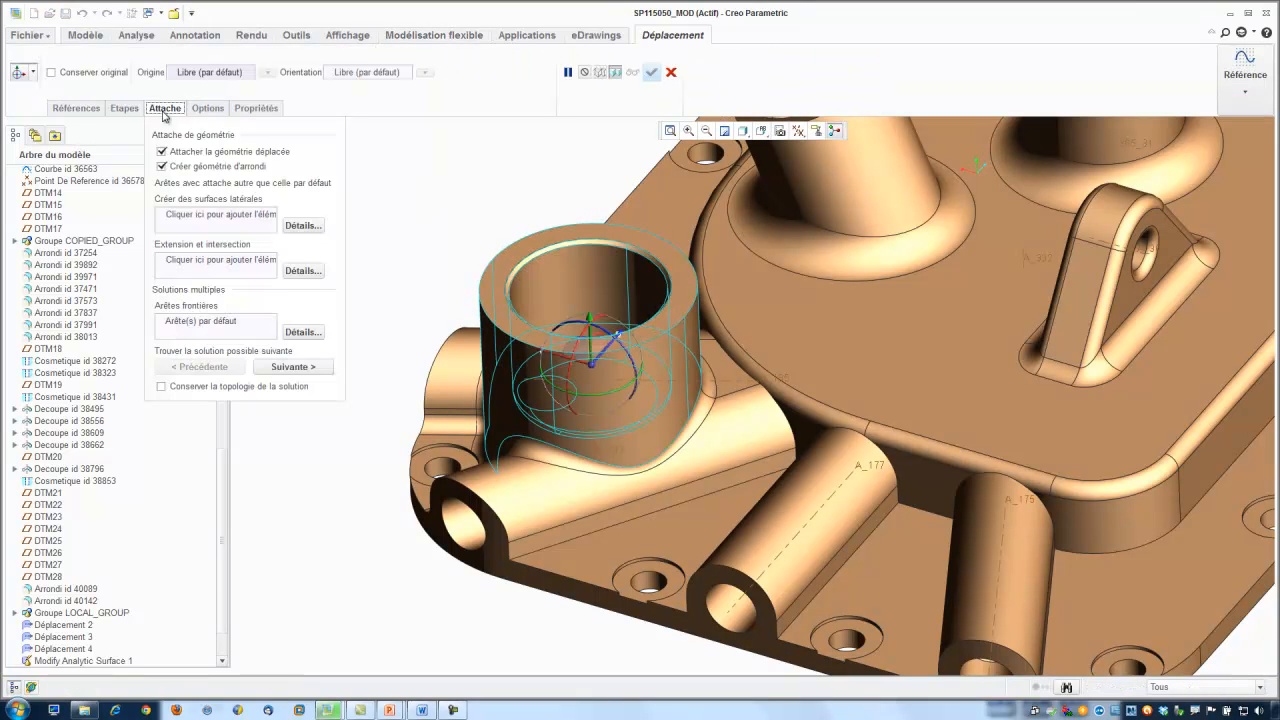
left_click(162, 165)
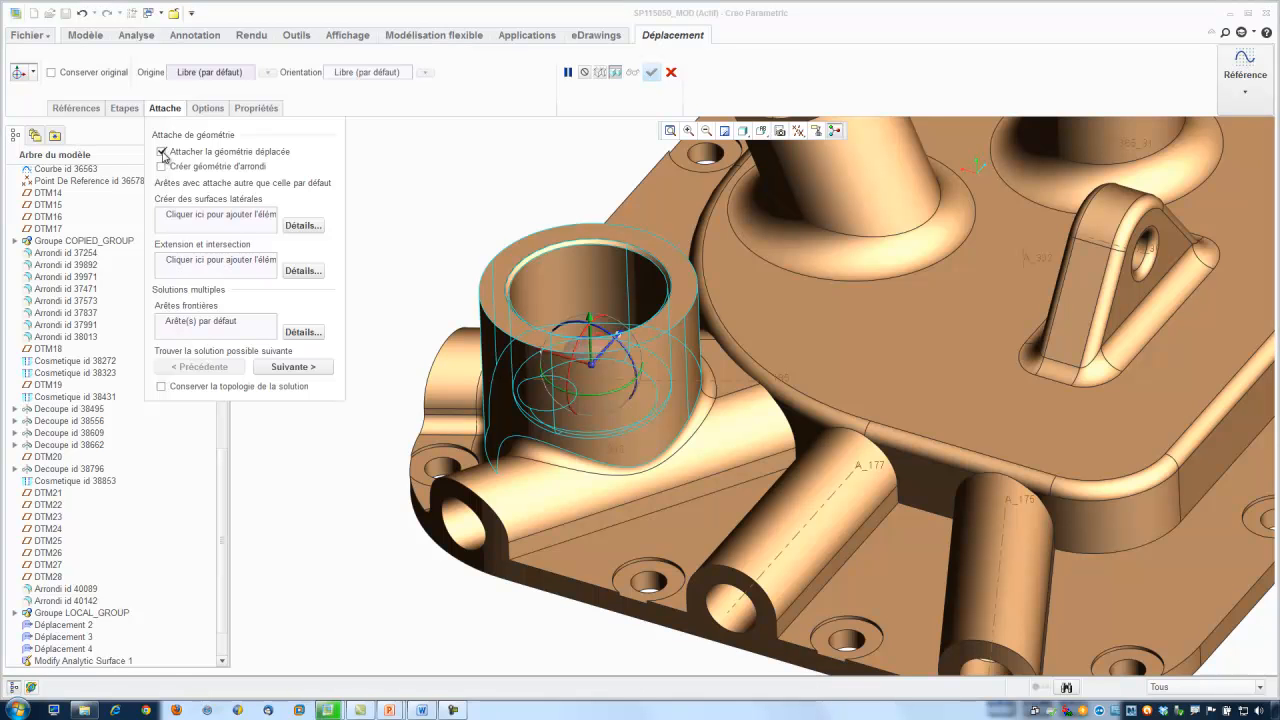
left_click(162, 152)
Move the detached boss freely beside the original, above the neighbouring tubes at the raised cover's edge, and apply the move.
left_click_drag(565, 358, 884, 479)
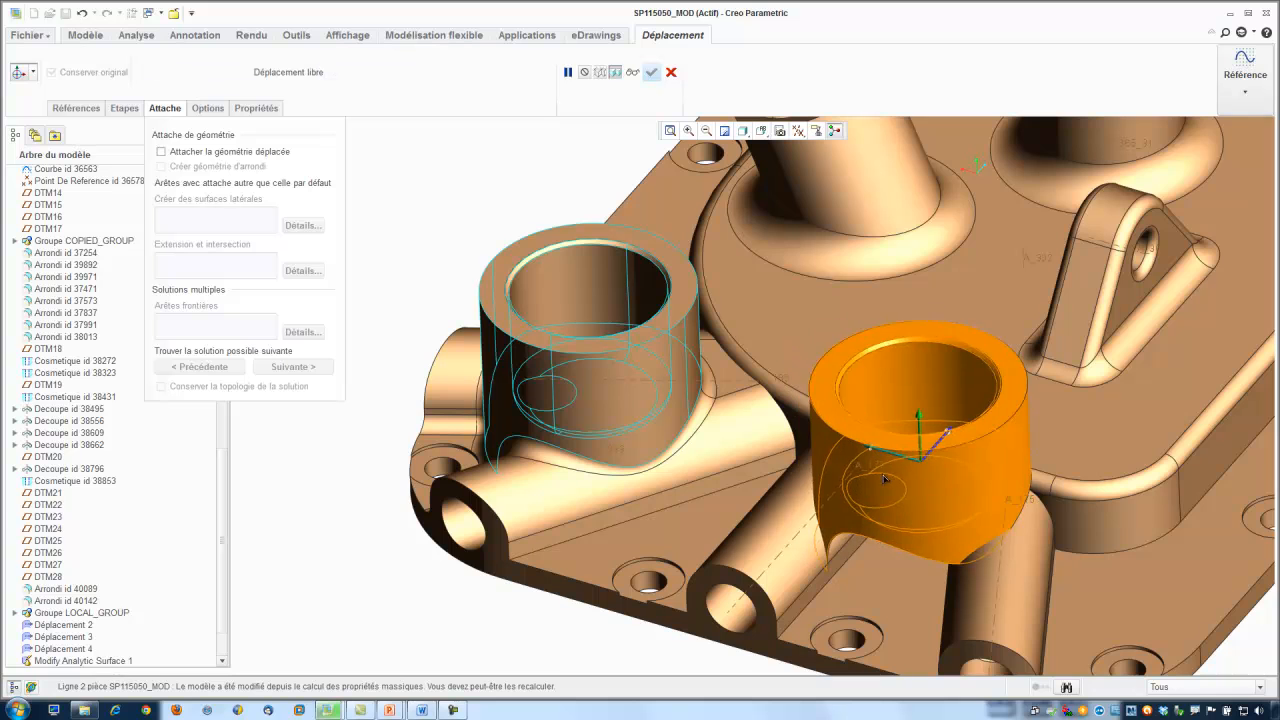
scroll(860, 430, "down", 5)
middle_click_drag(835, 393, 822, 342)
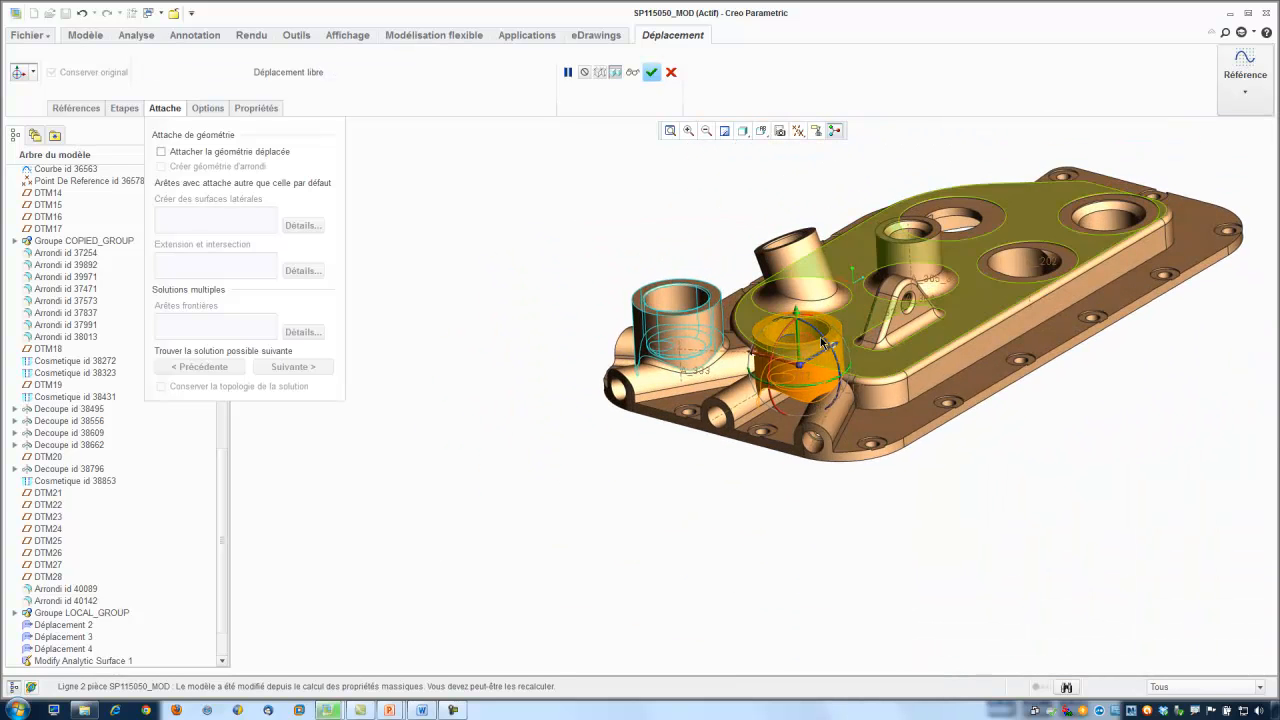
scroll(822, 342, "up", 5)
left_click_drag(768, 378, 693, 177)
left_click(651, 72)
left_click(588, 175)
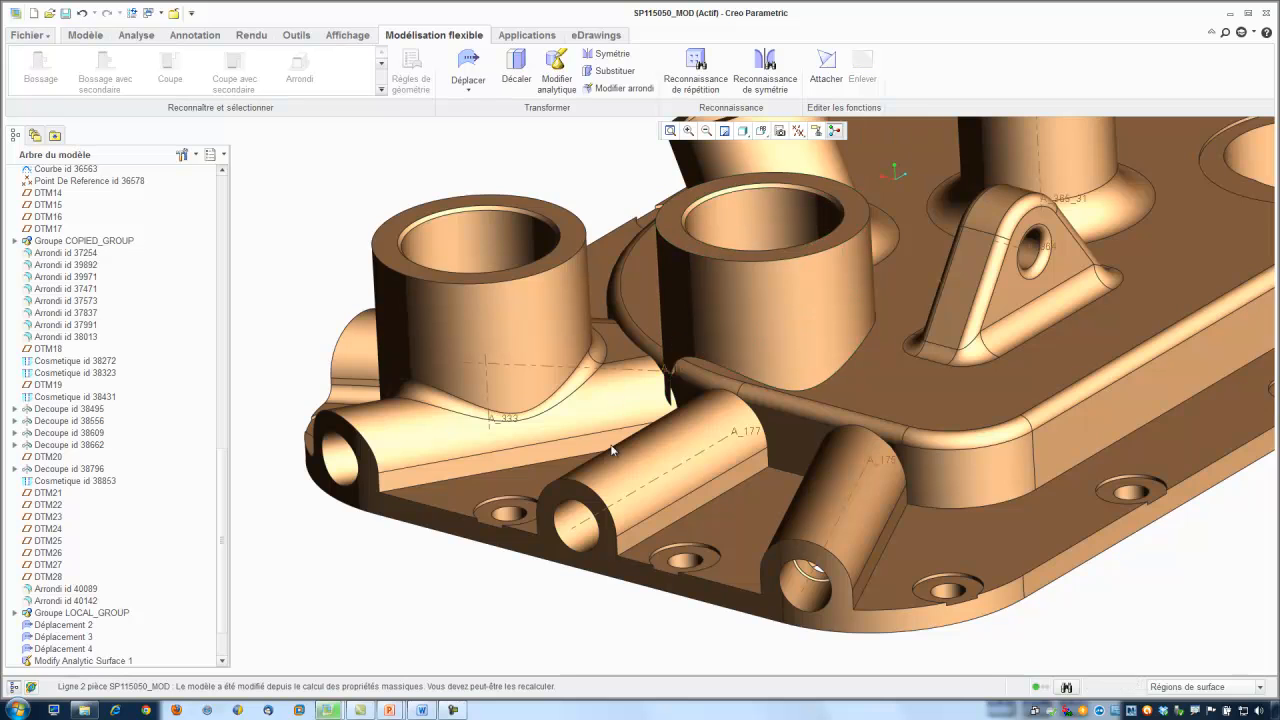
Attach the detached boss quilt to the cover so that it extends down onto the flange and adjoining tubes.
scroll(610, 446, "down", 5)
middle_click_drag(676, 468, 680, 436)
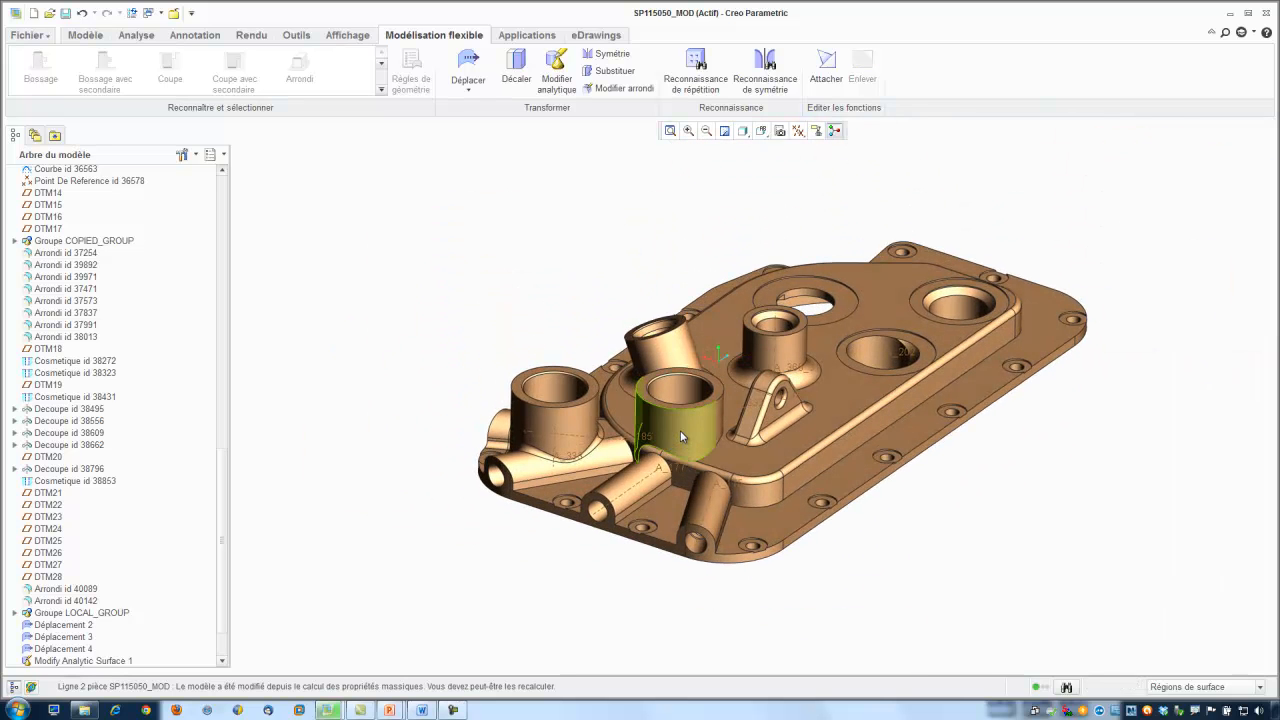
left_click(680, 436)
scroll(678, 433, "up", 2)
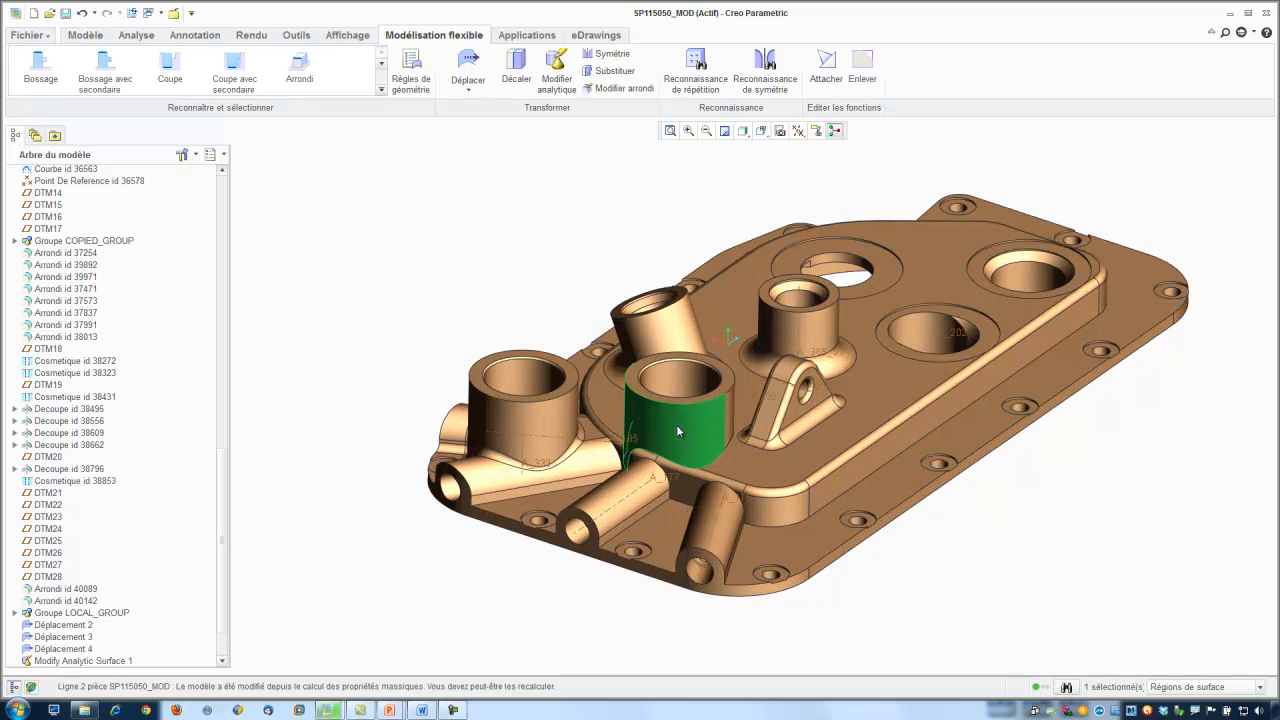
left_click(109, 83)
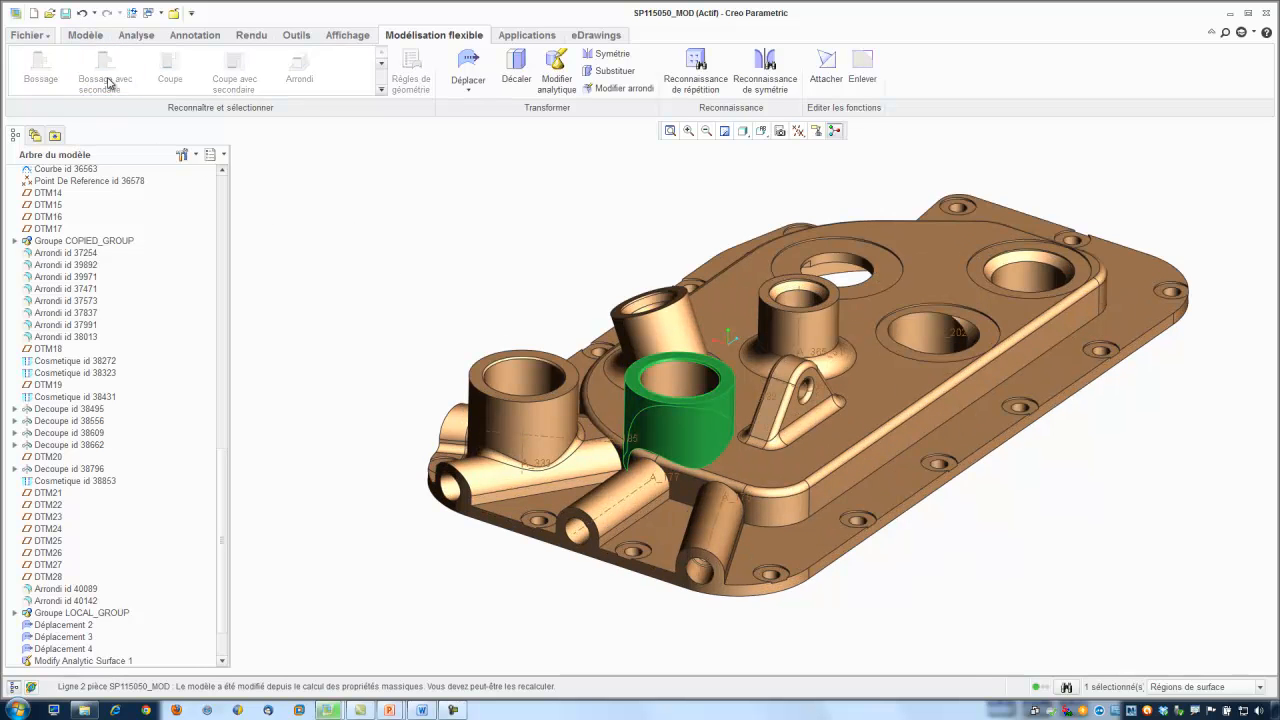
left_click(665, 374, "ctrl")
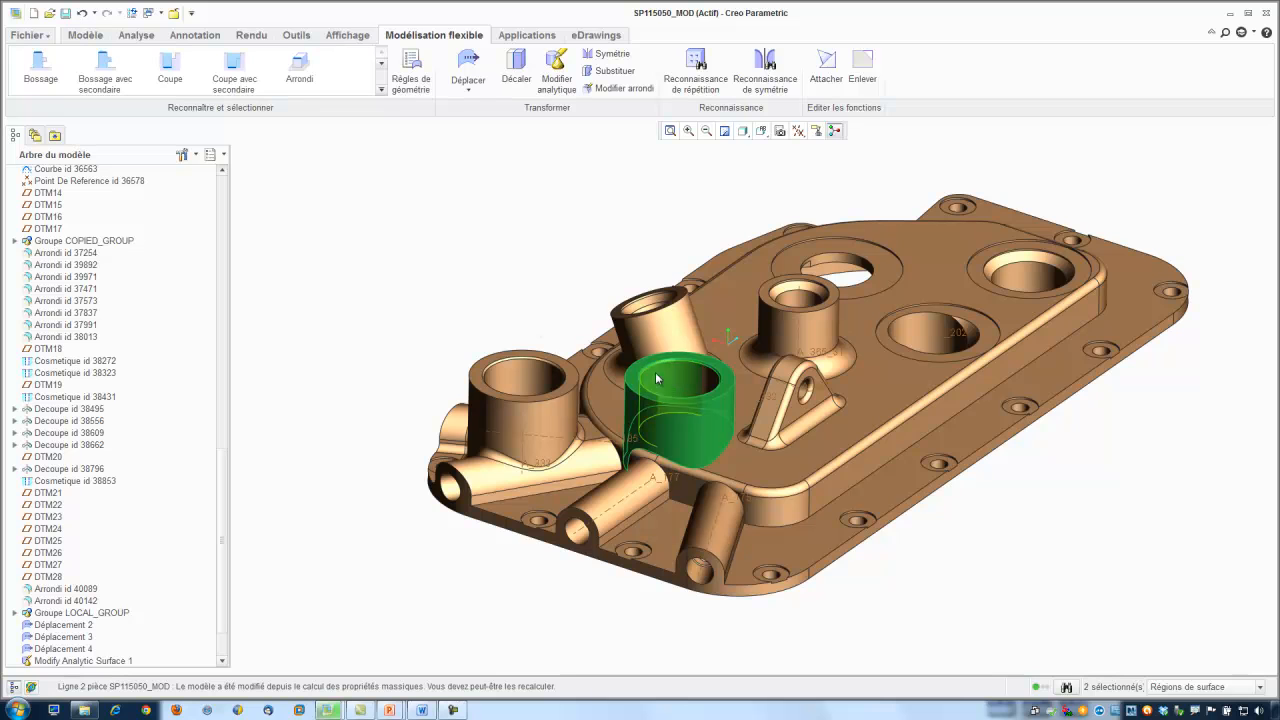
left_click(238, 82)
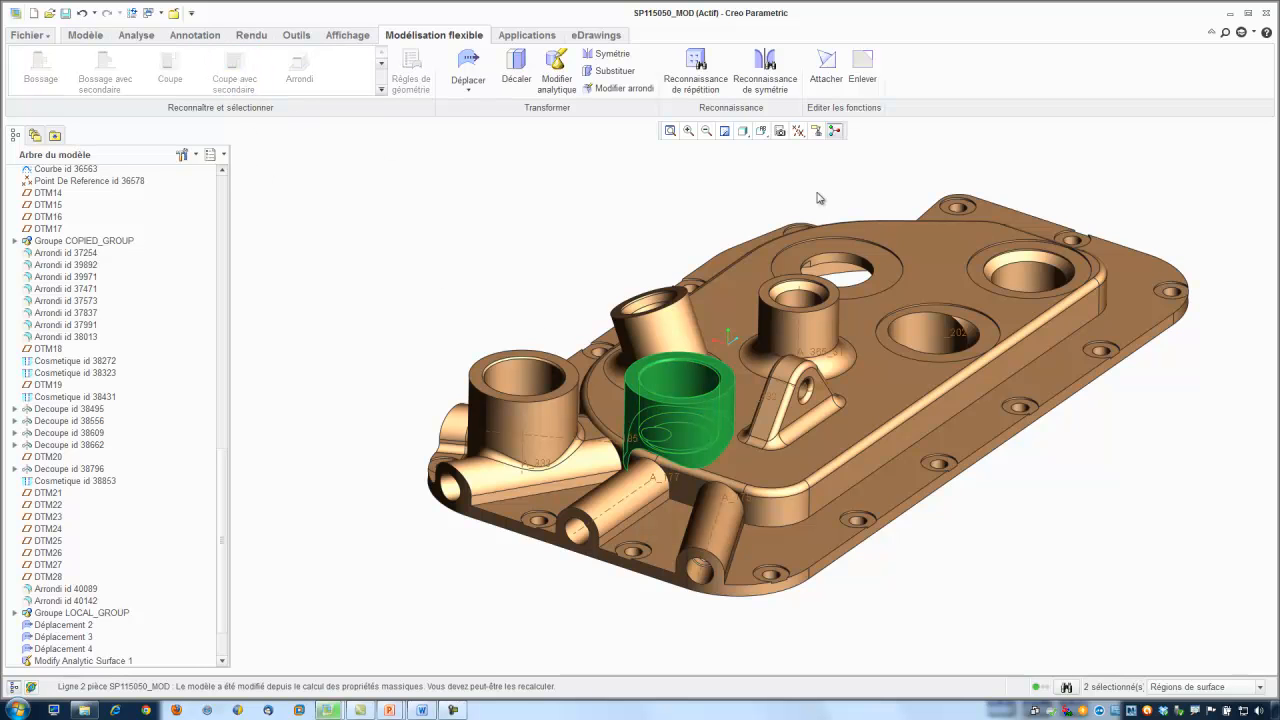
left_click(826, 64)
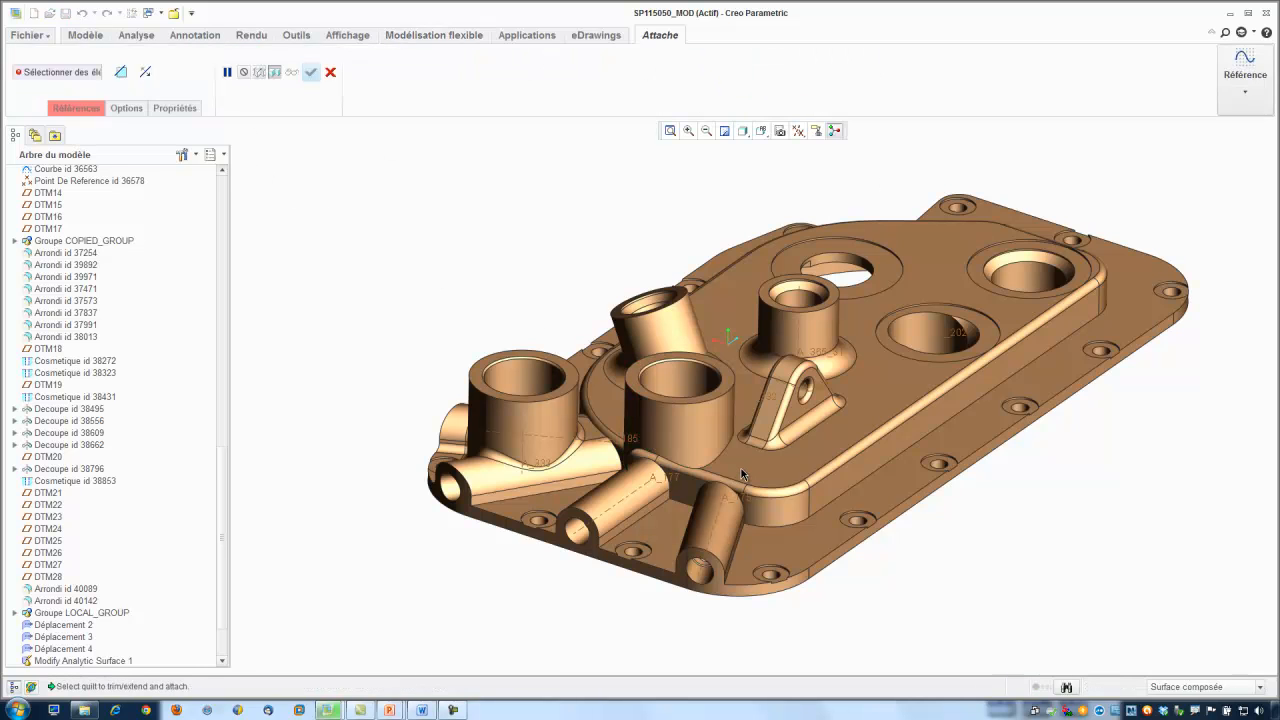
left_click(684, 438)
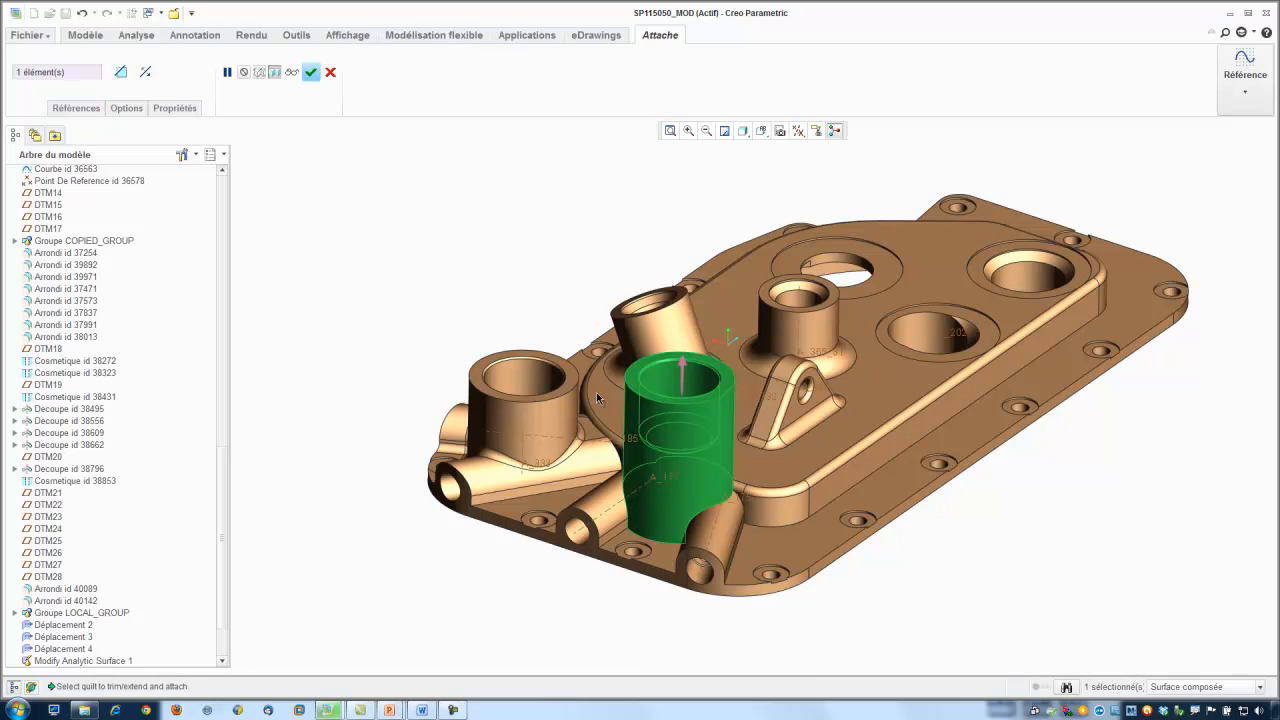
left_click(311, 73)
left_click(400, 437)
Return the cover to the default orientation and hide the datum axes.
scroll(706, 512, "down", 6)
scroll(683, 545, "down", 3)
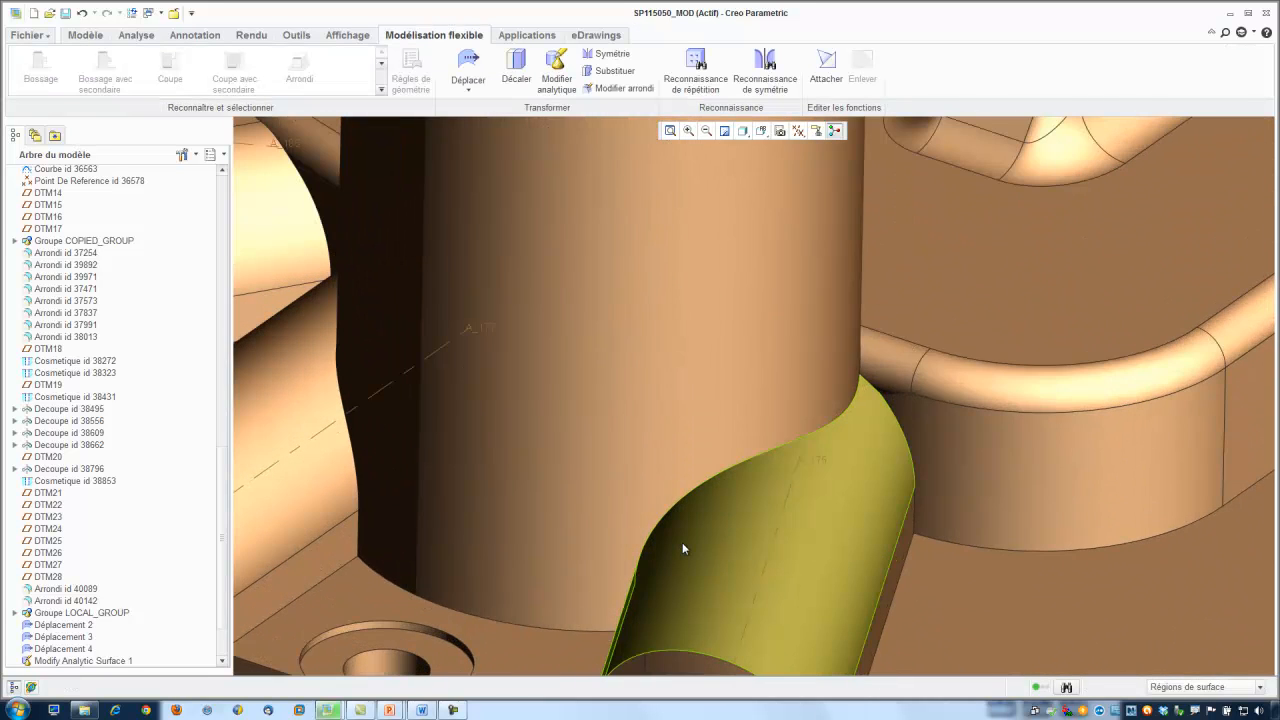
key("ctrl+d")
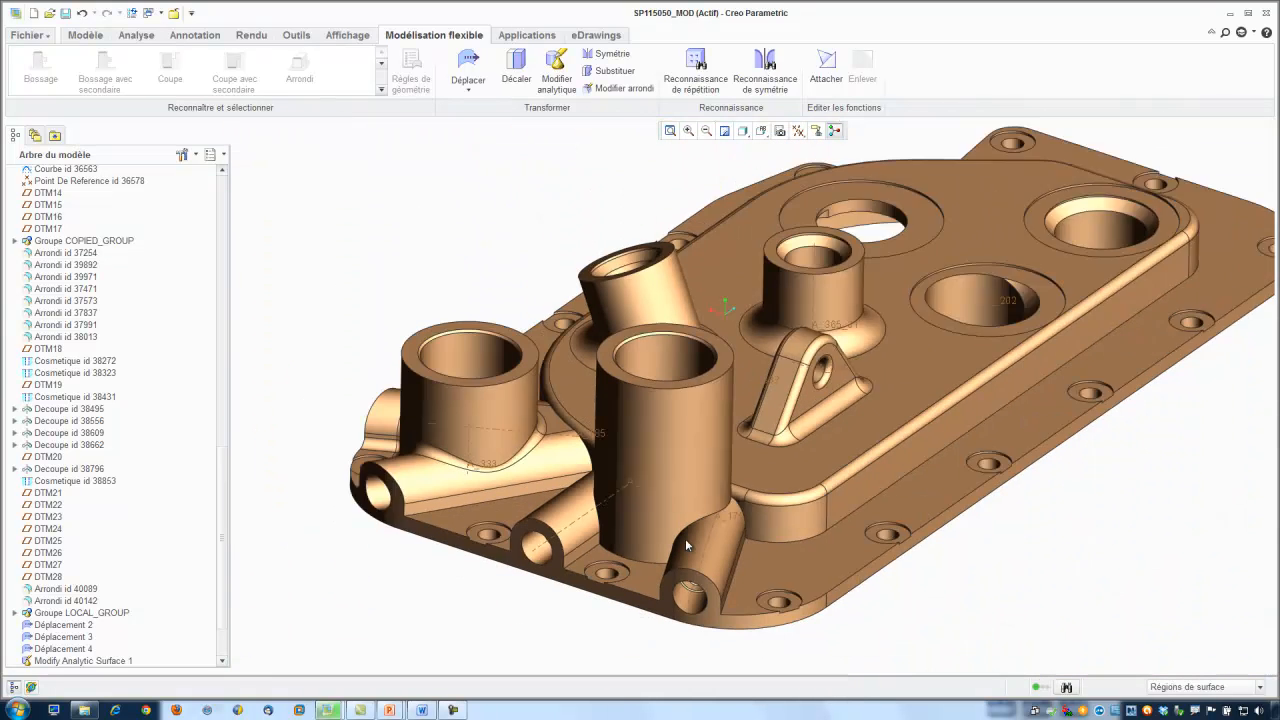
left_click(779, 131)
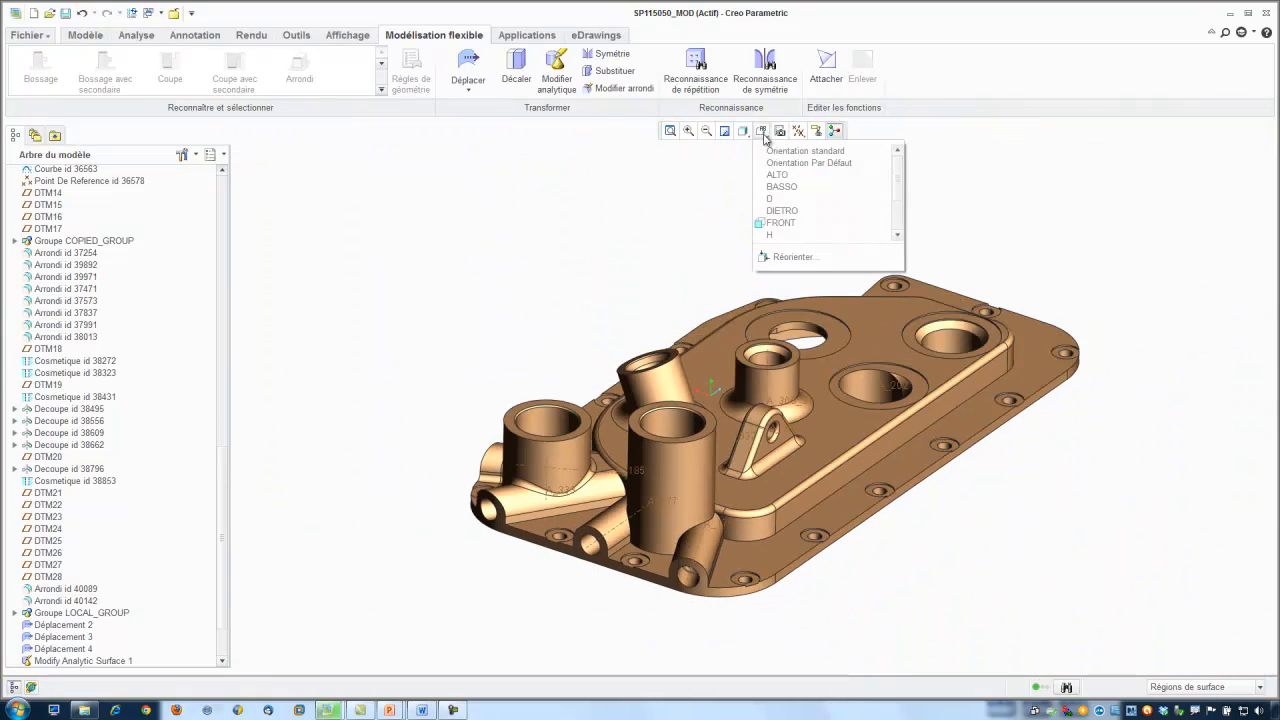
left_click(775, 162)
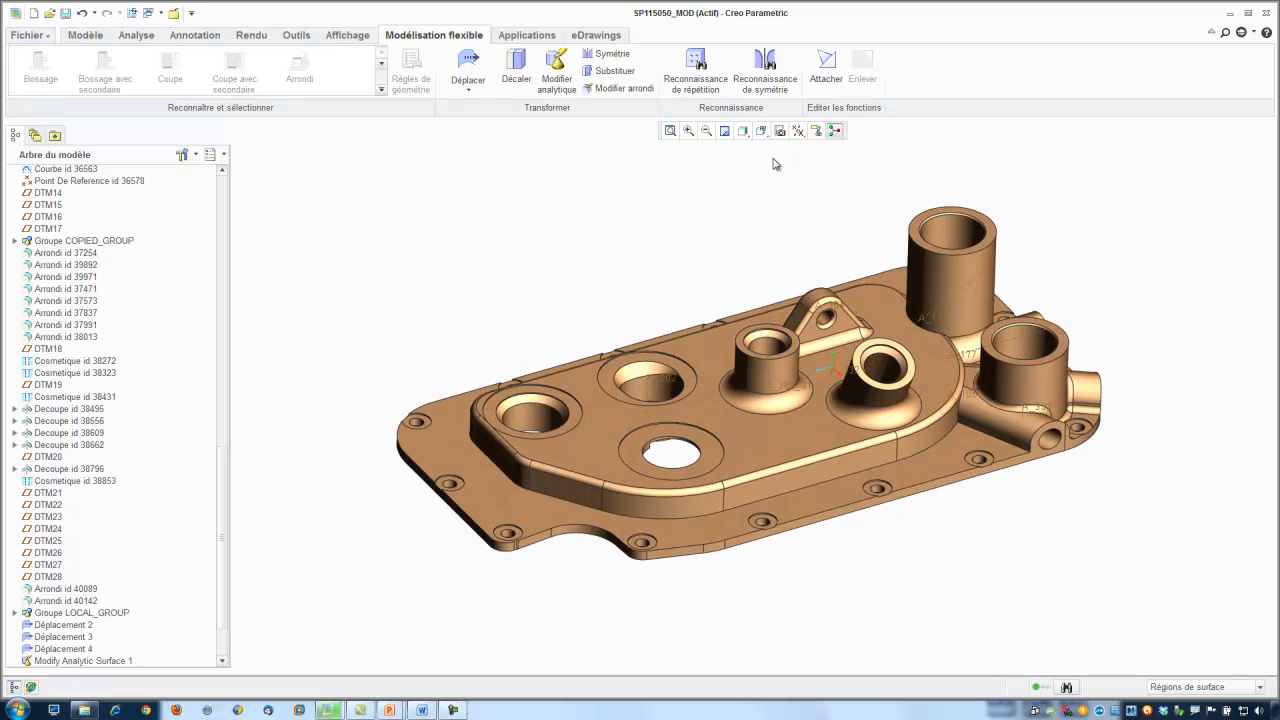
left_click(798, 131)
left_click(799, 170)
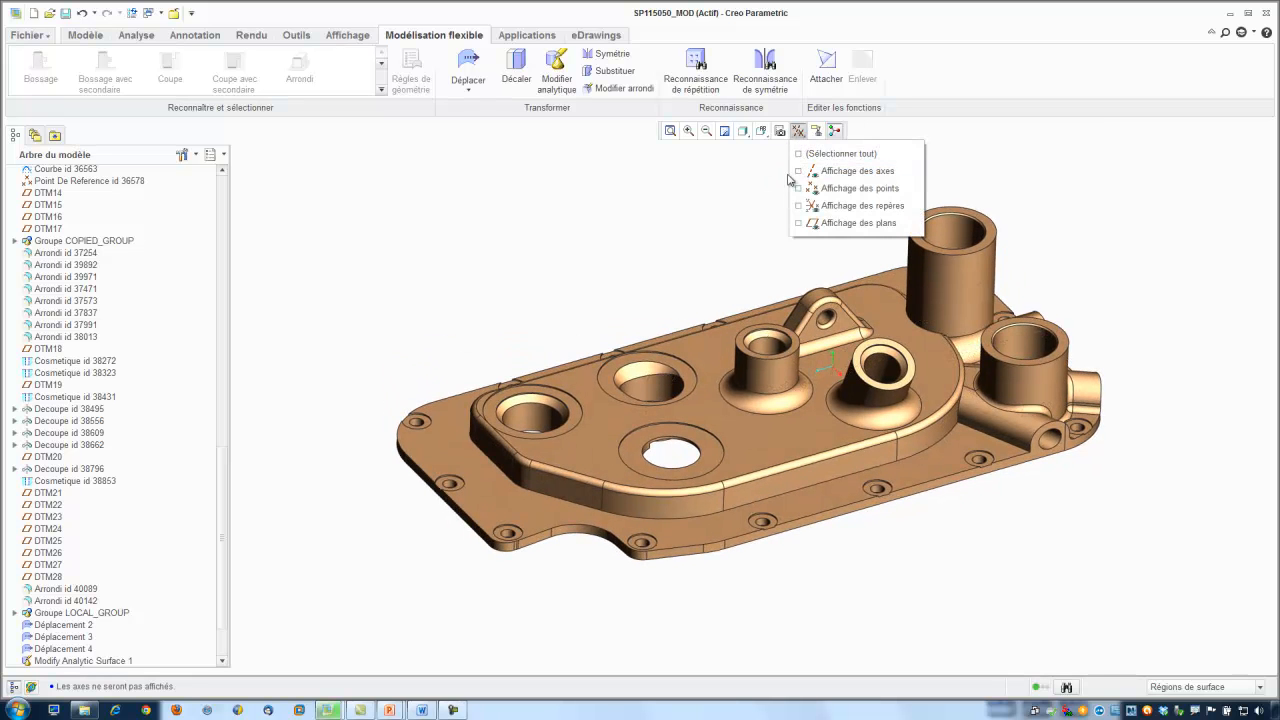
Advance the presentation to the imported-part example slide, and switch to the 6910103_YOKE model in Creo Parametric.
key("super+Tab")
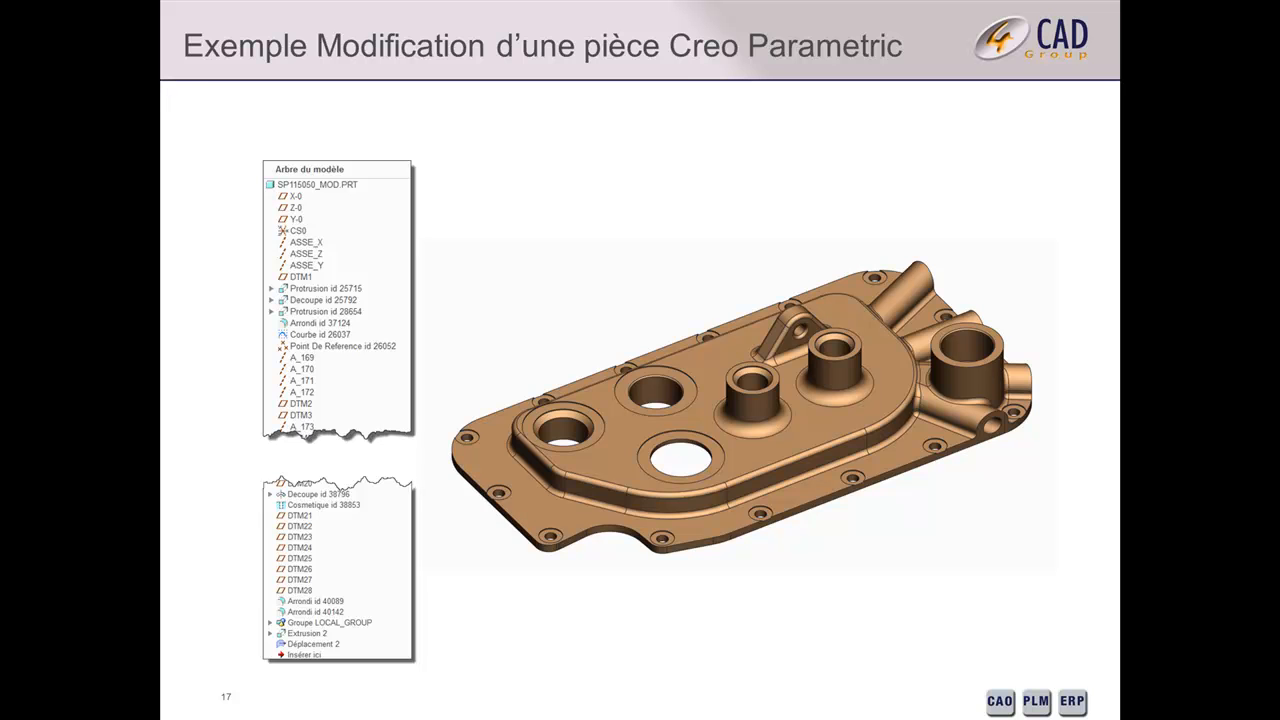
key("Right")
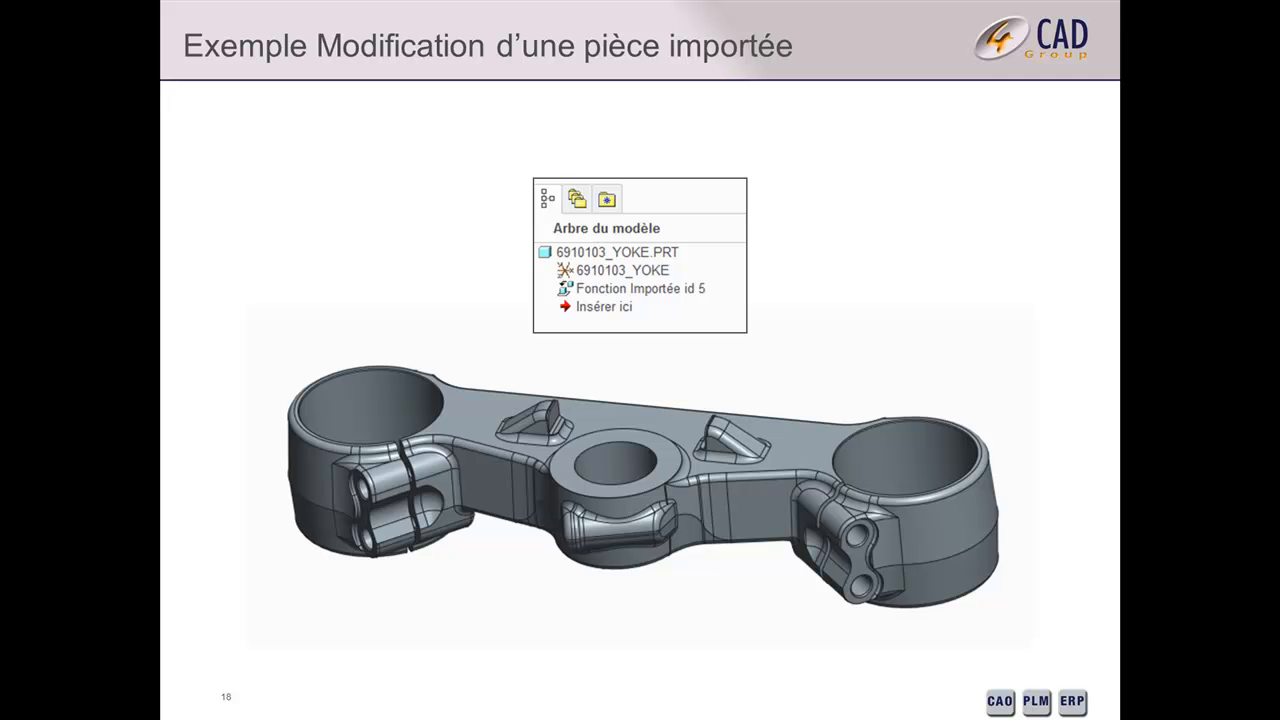
key("super+Tab")
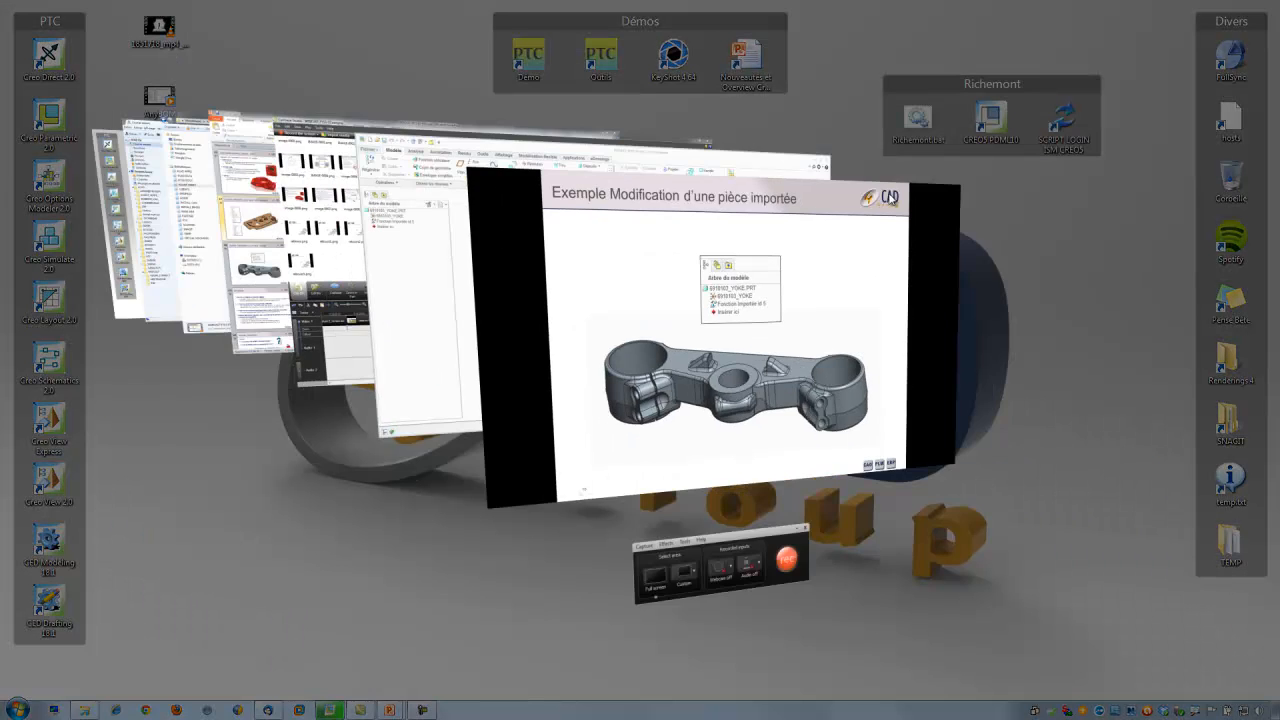
key("super+Tab")
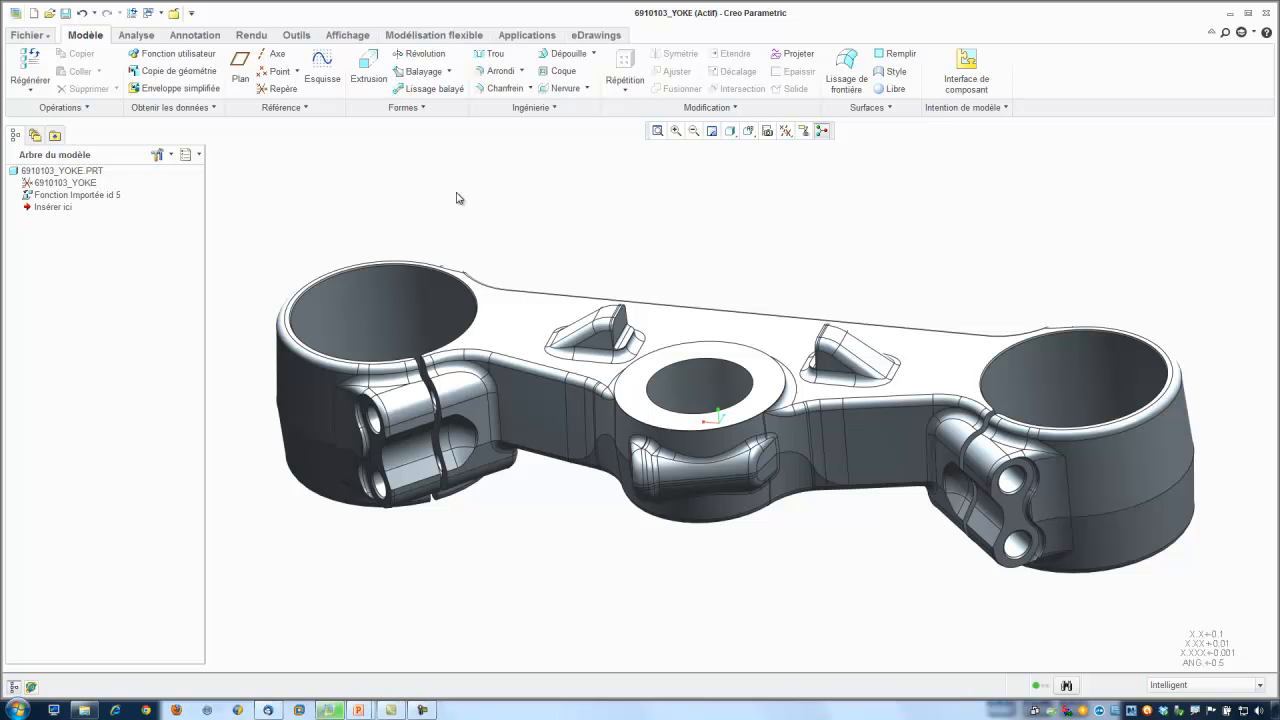
Examine the yoke's single imported feature in the model tree and inspect the part in saved views VUE2 and VUE1.
left_click(83, 199)
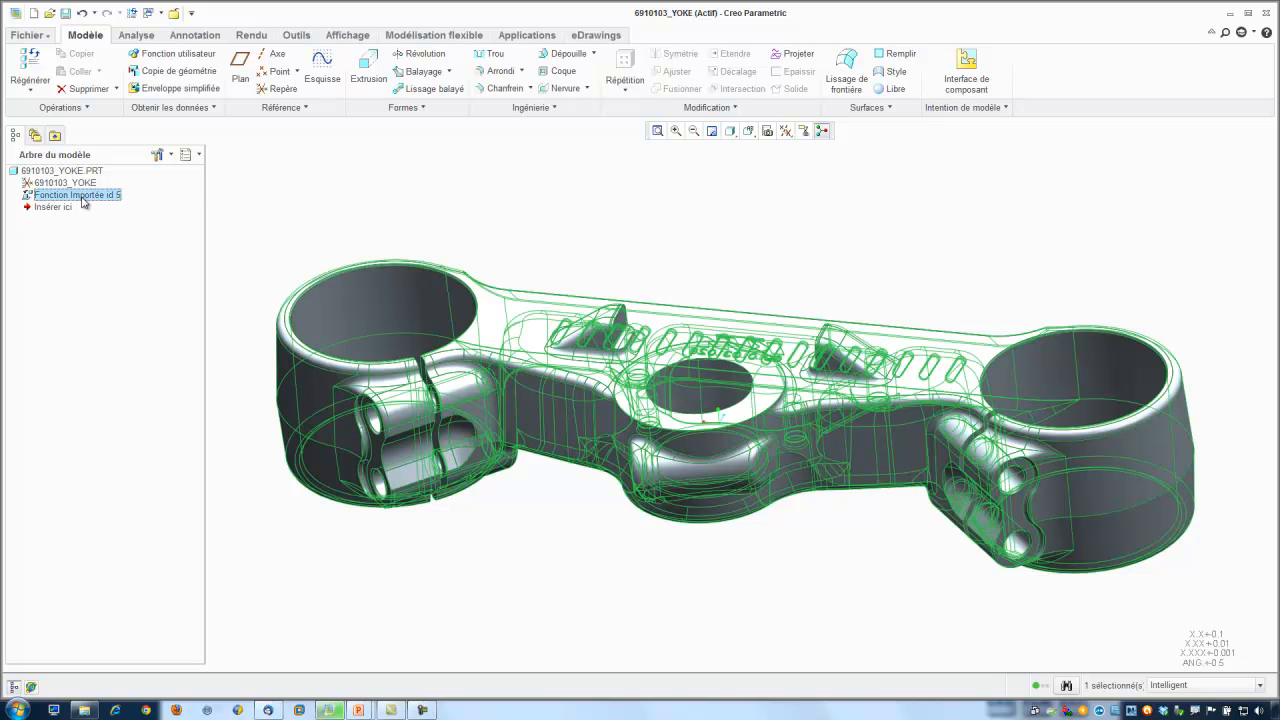
left_click(406, 217)
left_click(752, 132)
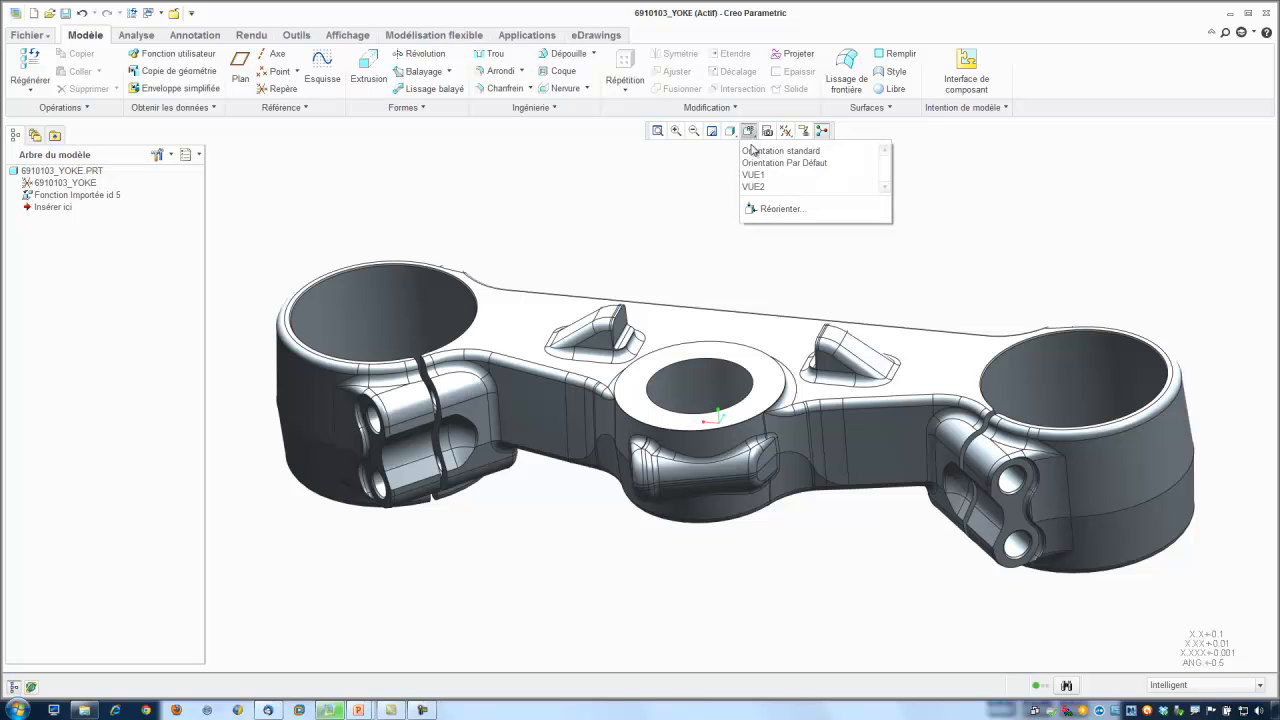
left_click(754, 184)
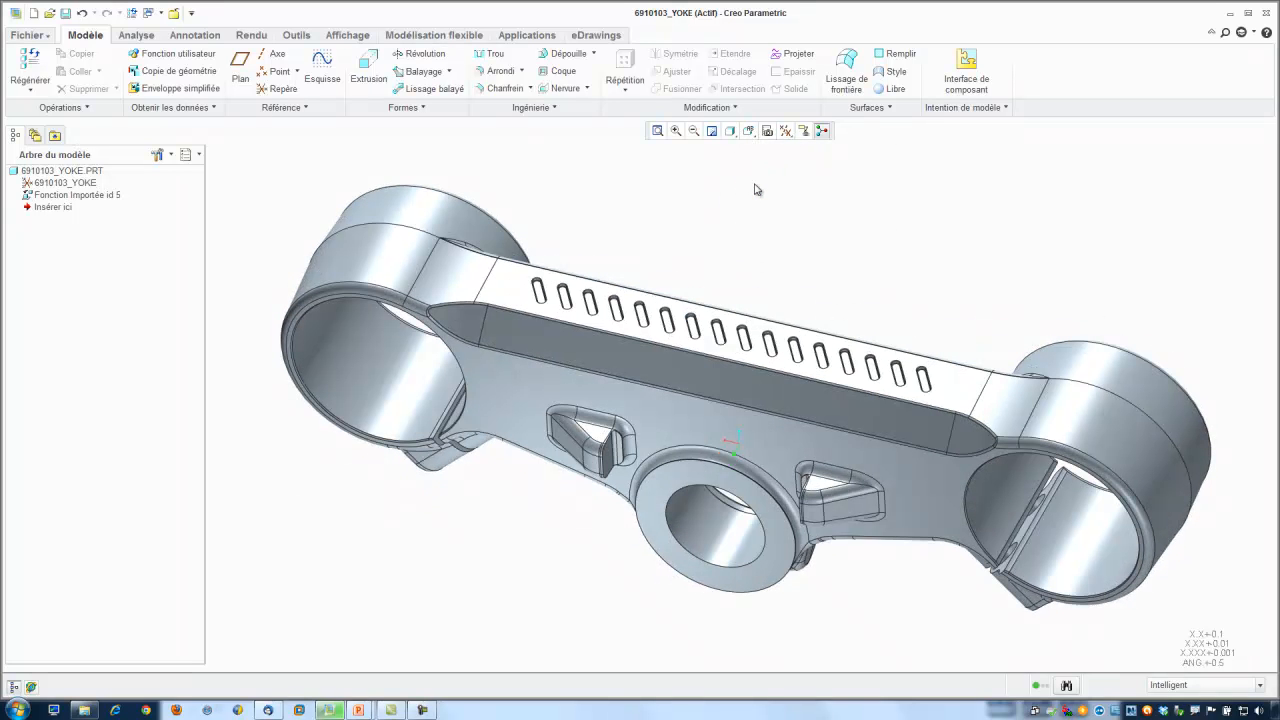
left_click(749, 131)
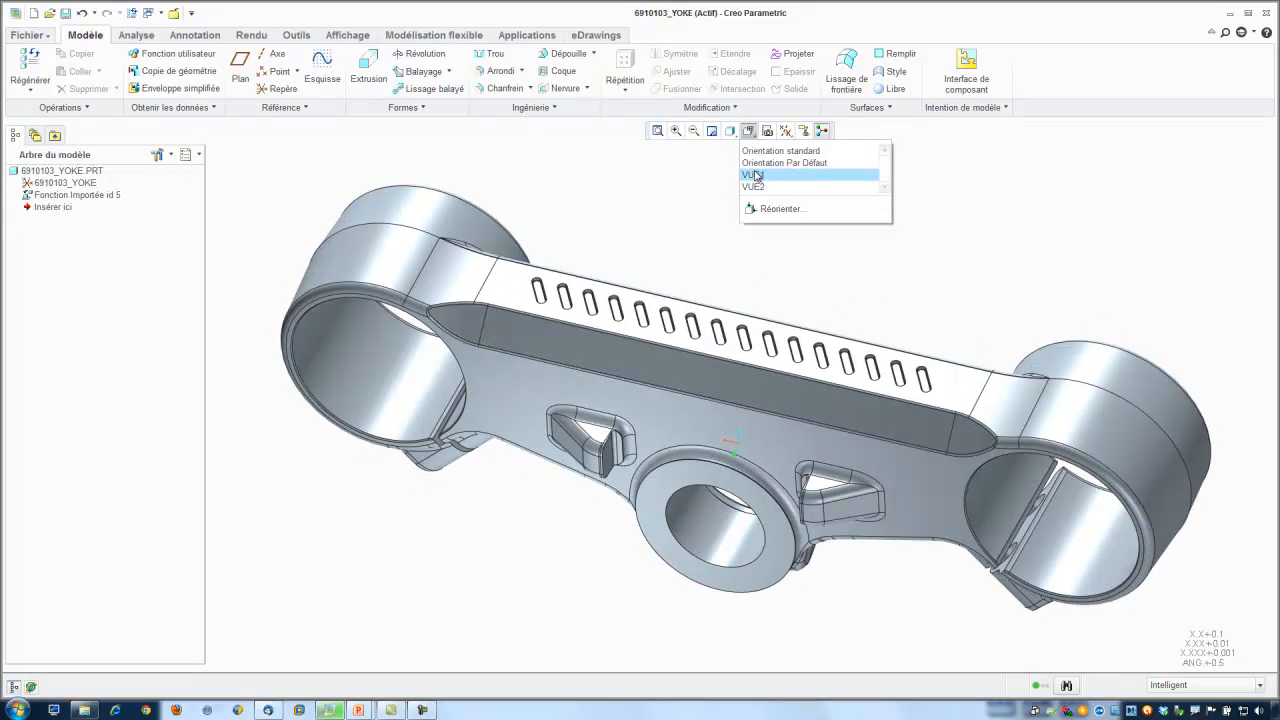
left_click(754, 173)
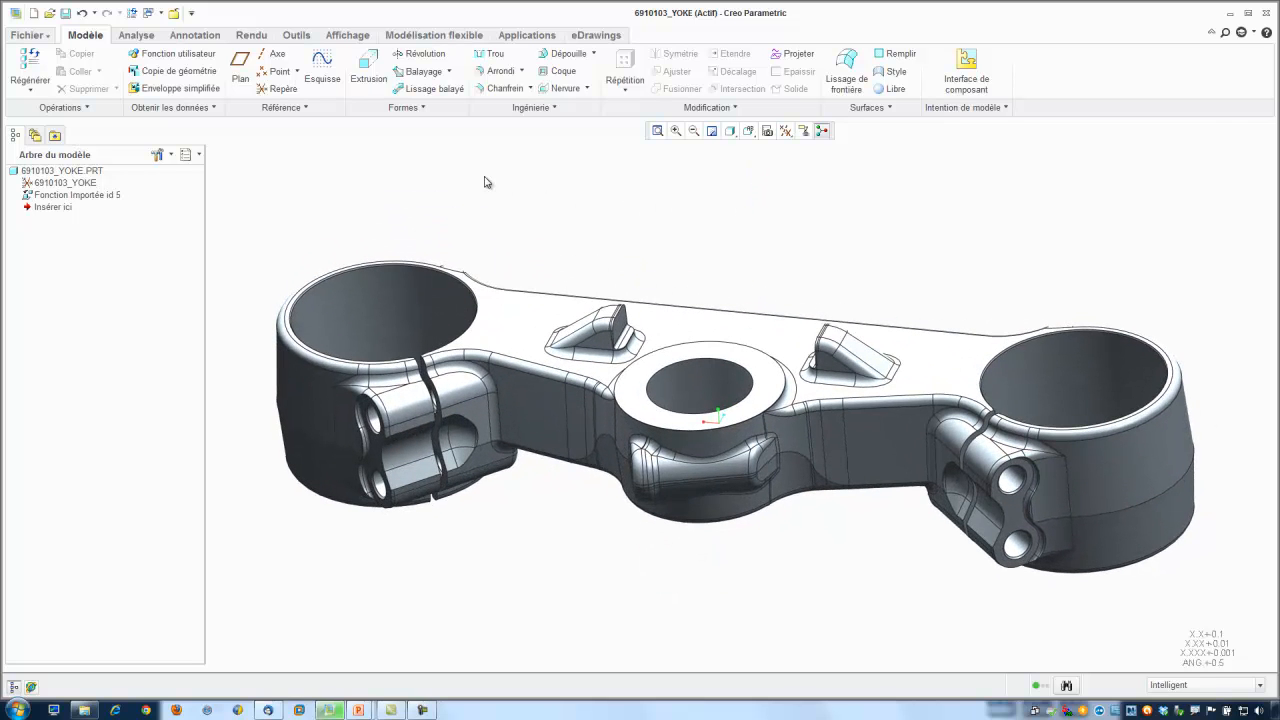
Switch to flexible modeling and set the selection filter to surface regions (Régions de surface).
left_click(436, 38)
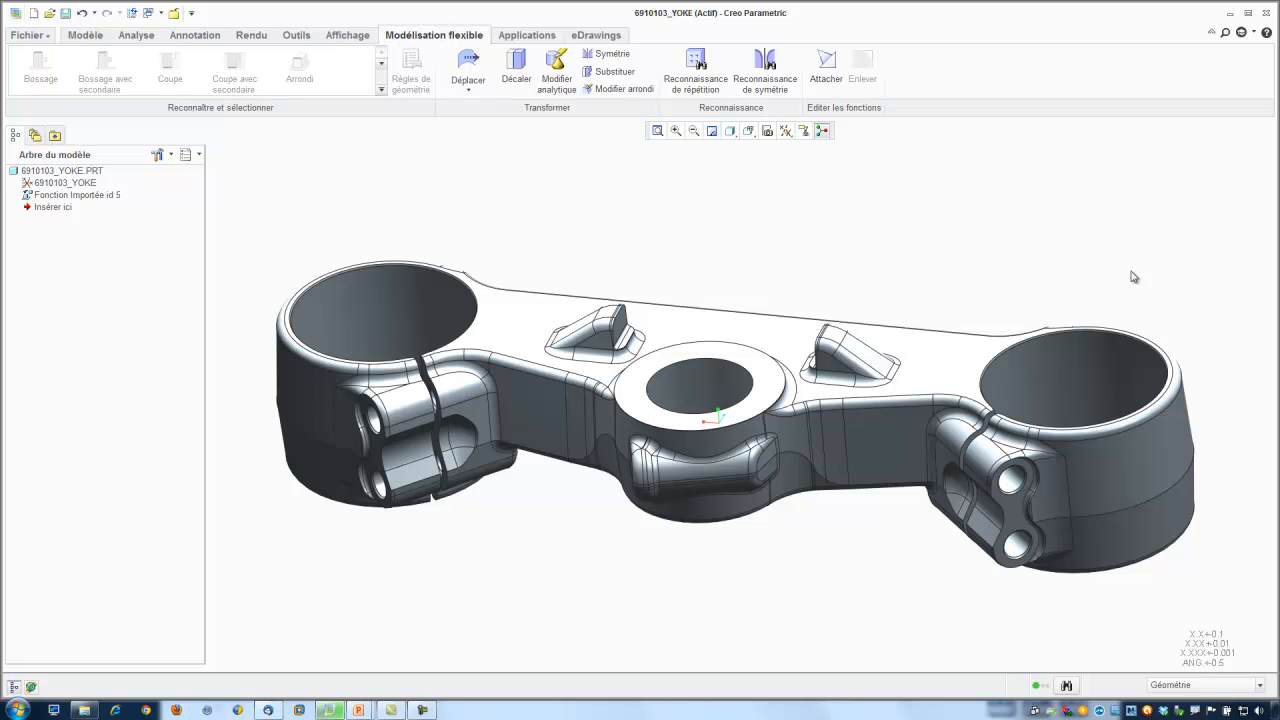
left_click(1197, 686)
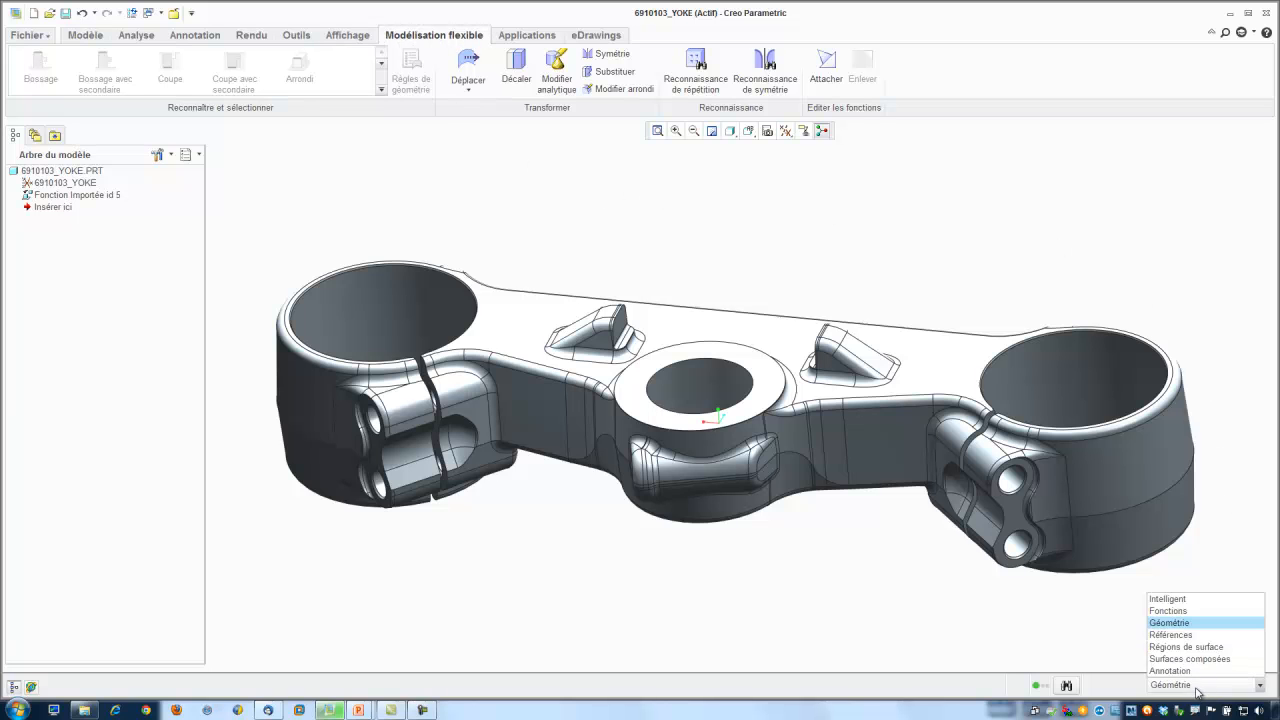
left_click(1197, 650)
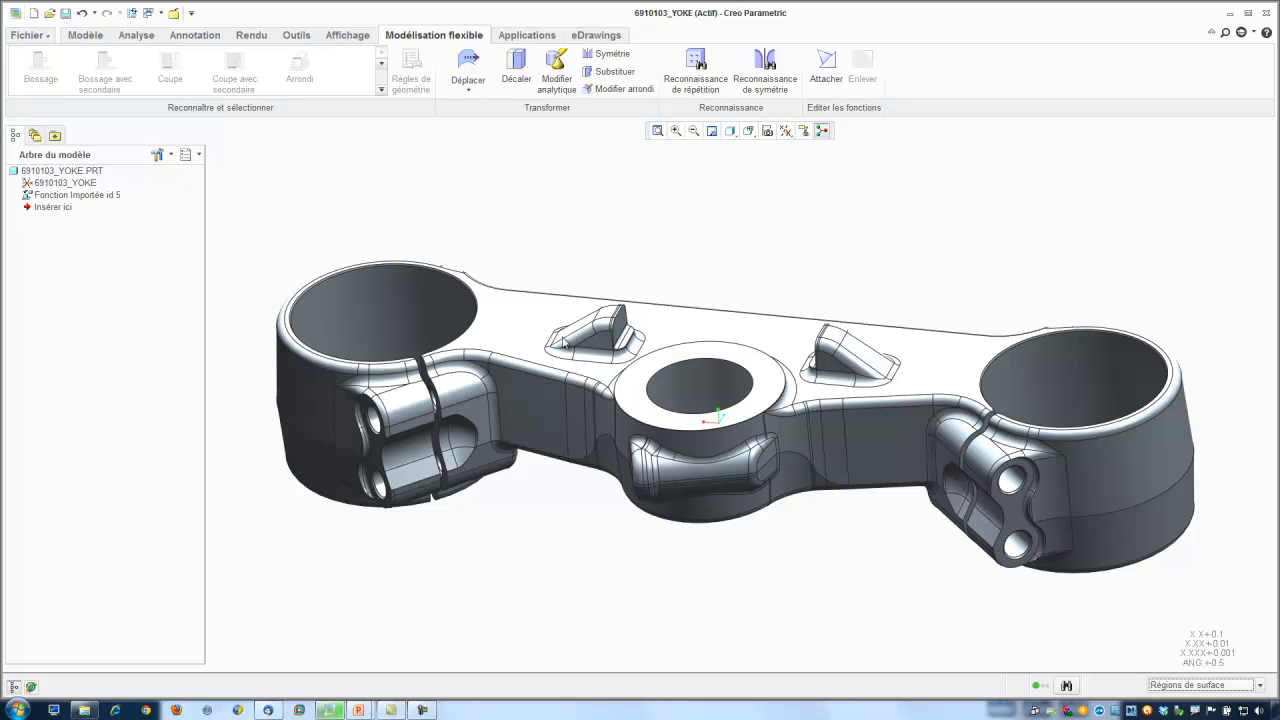
Select the complete base rounds, including secondary rounds, around both triangular bosses on the yoke's upper face and remove them.
scroll(563, 342, "up", 5)
left_click(641, 393)
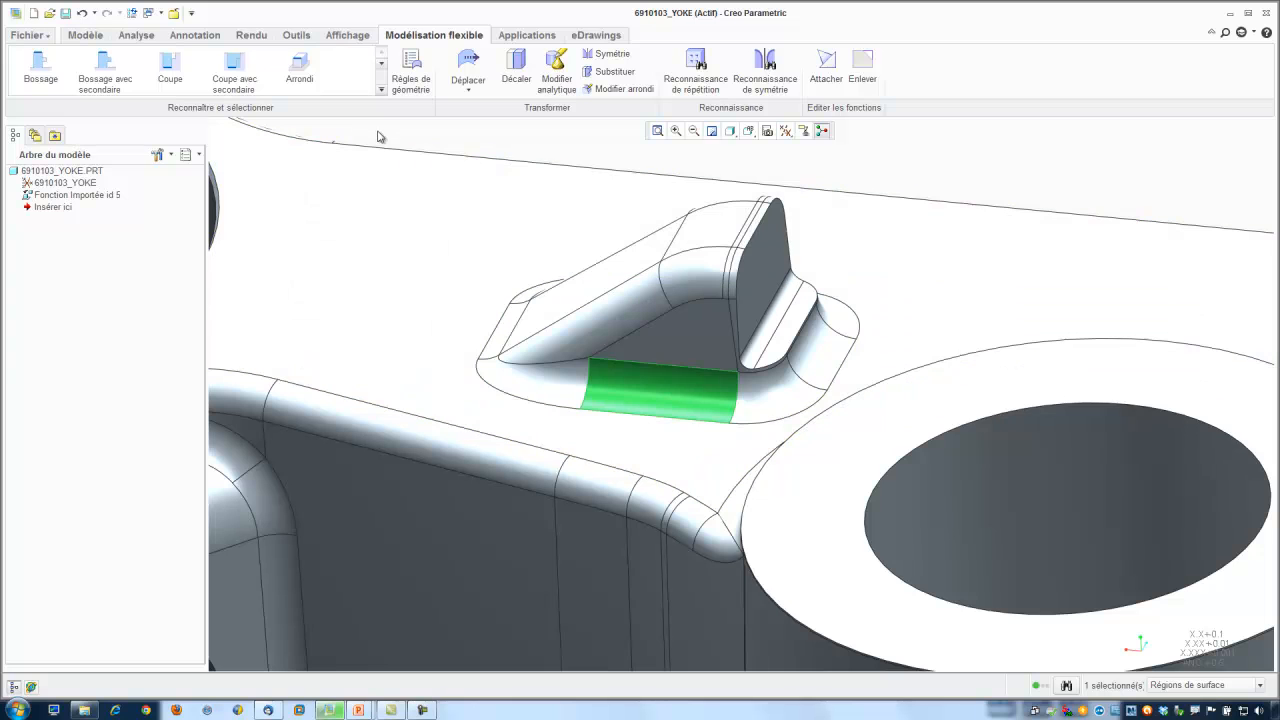
left_click(381, 92)
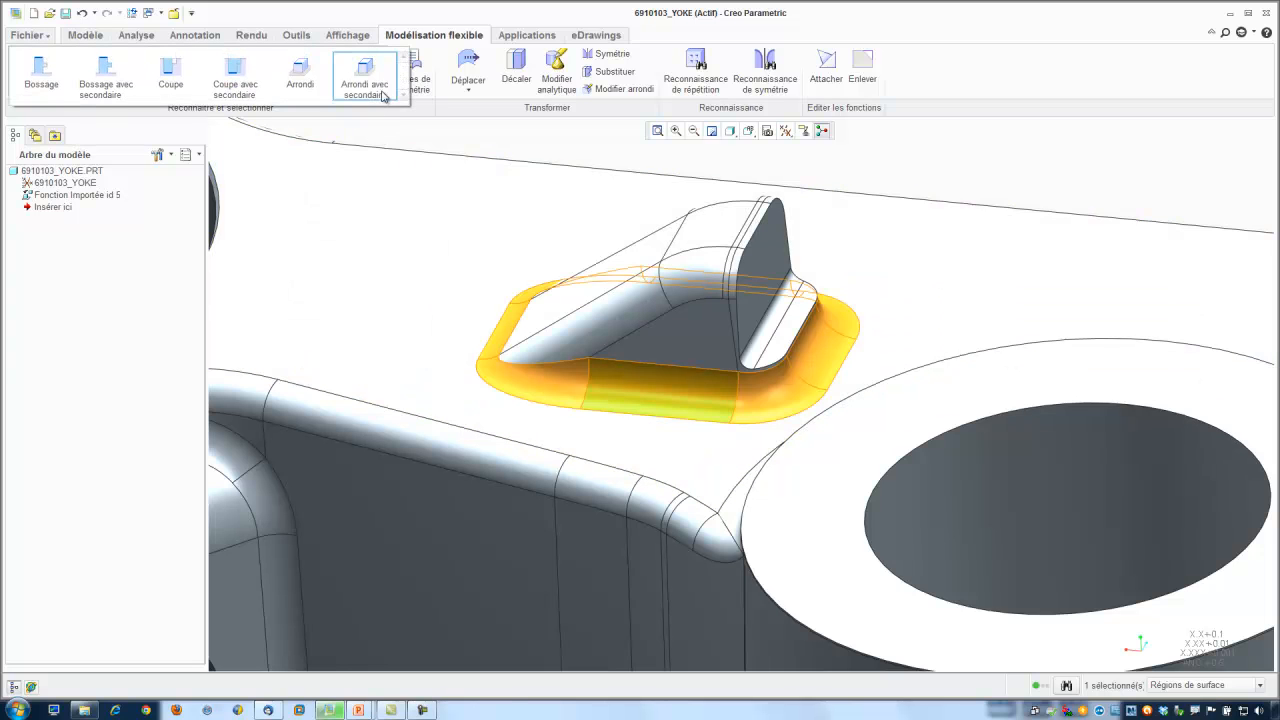
left_click(366, 84)
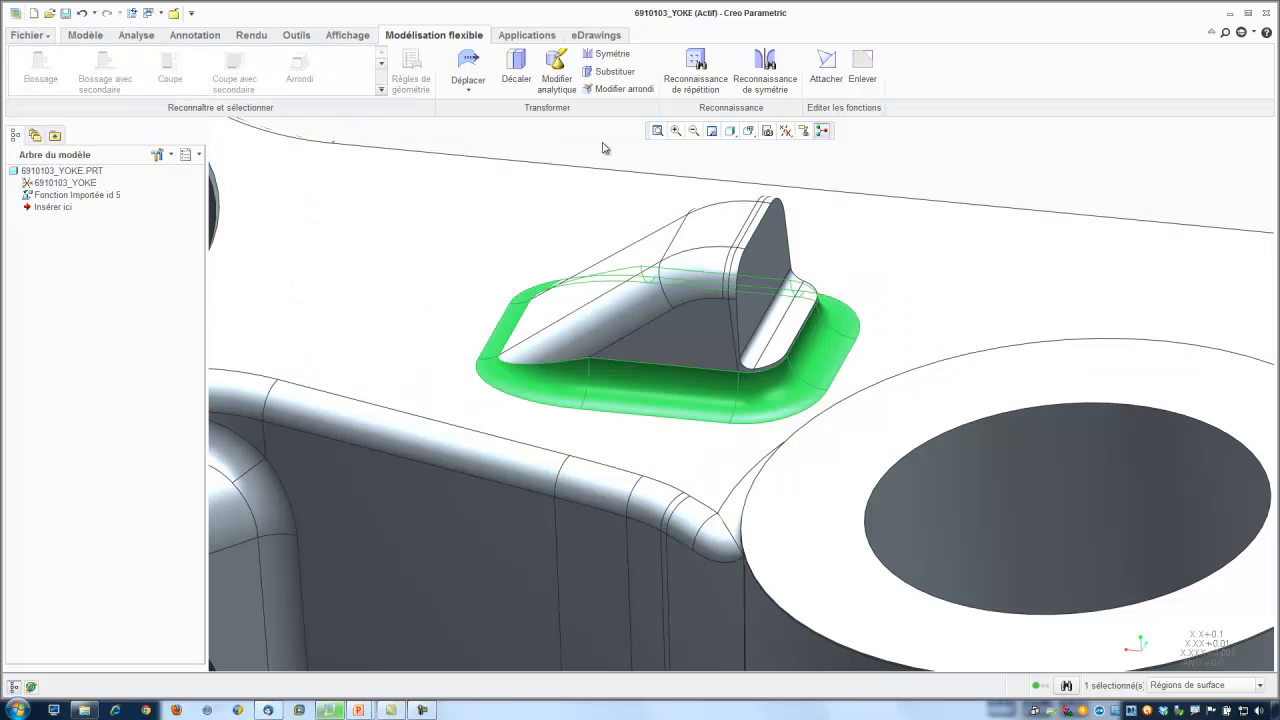
scroll(725, 186, "down", 6)
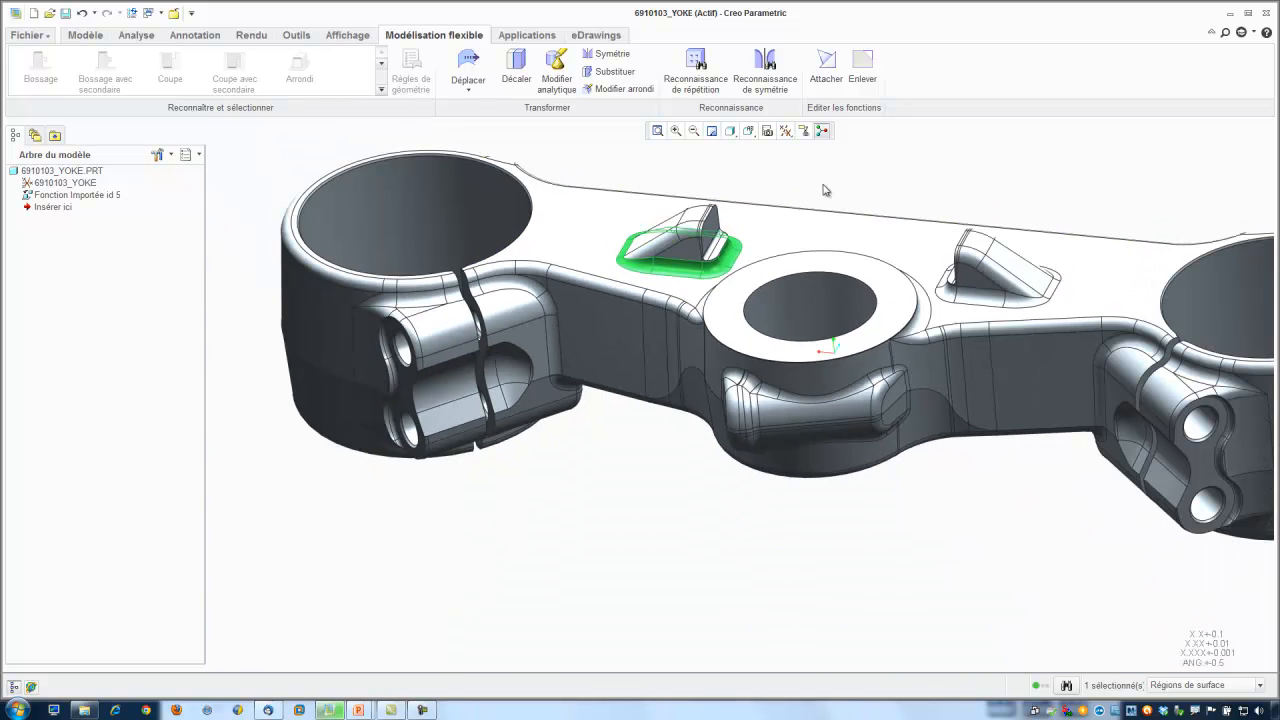
scroll(1066, 310, "up", 5)
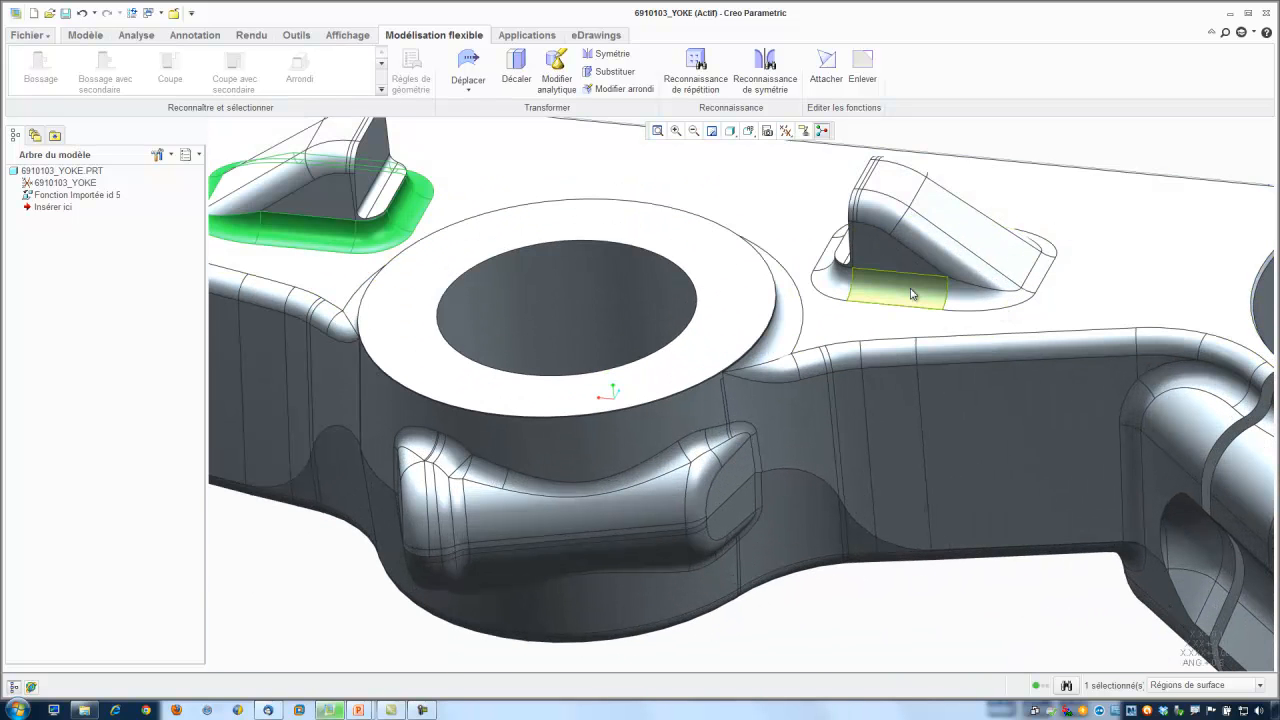
left_click(905, 291, "ctrl")
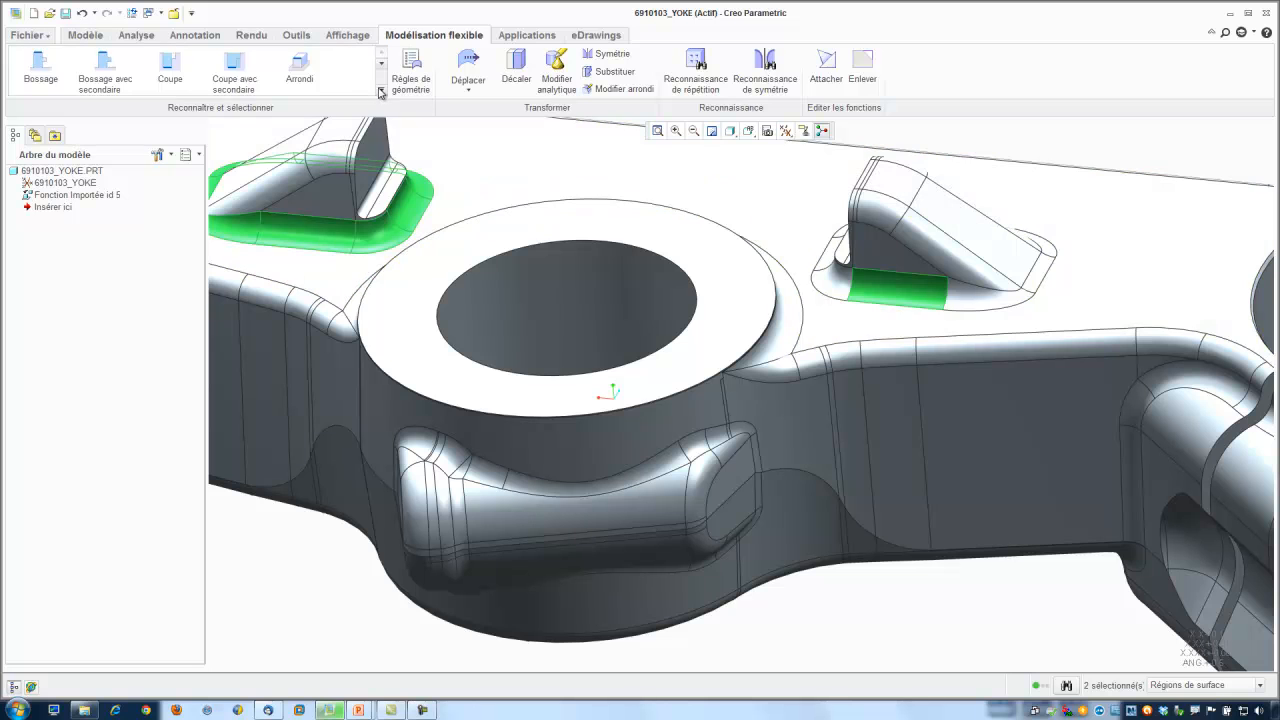
left_click(380, 91)
left_click(376, 93)
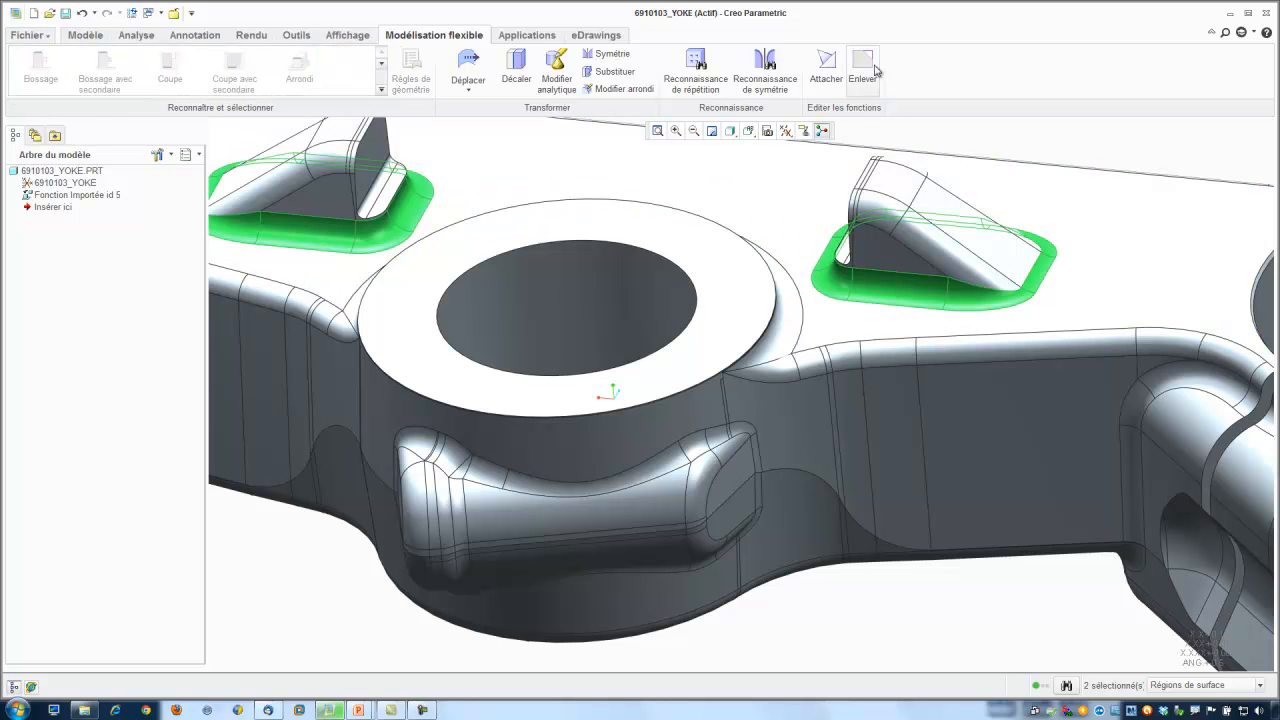
left_click(869, 63)
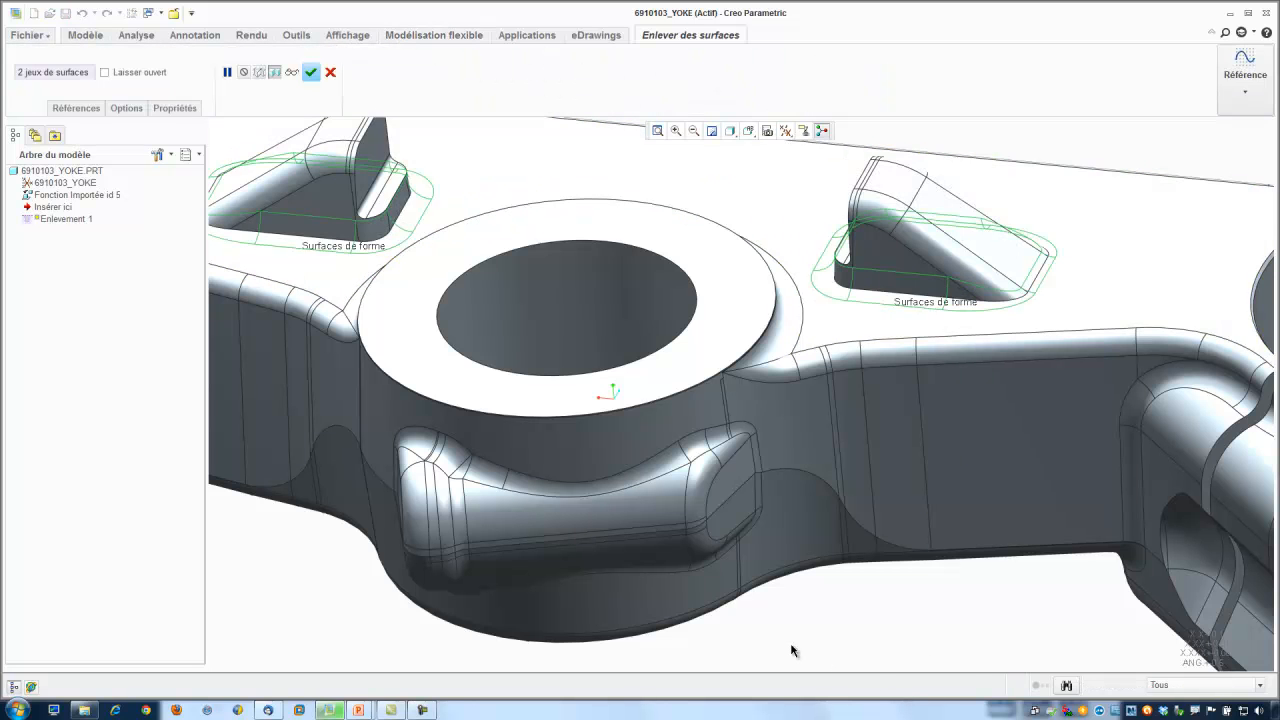
scroll(802, 388, "down", 3)
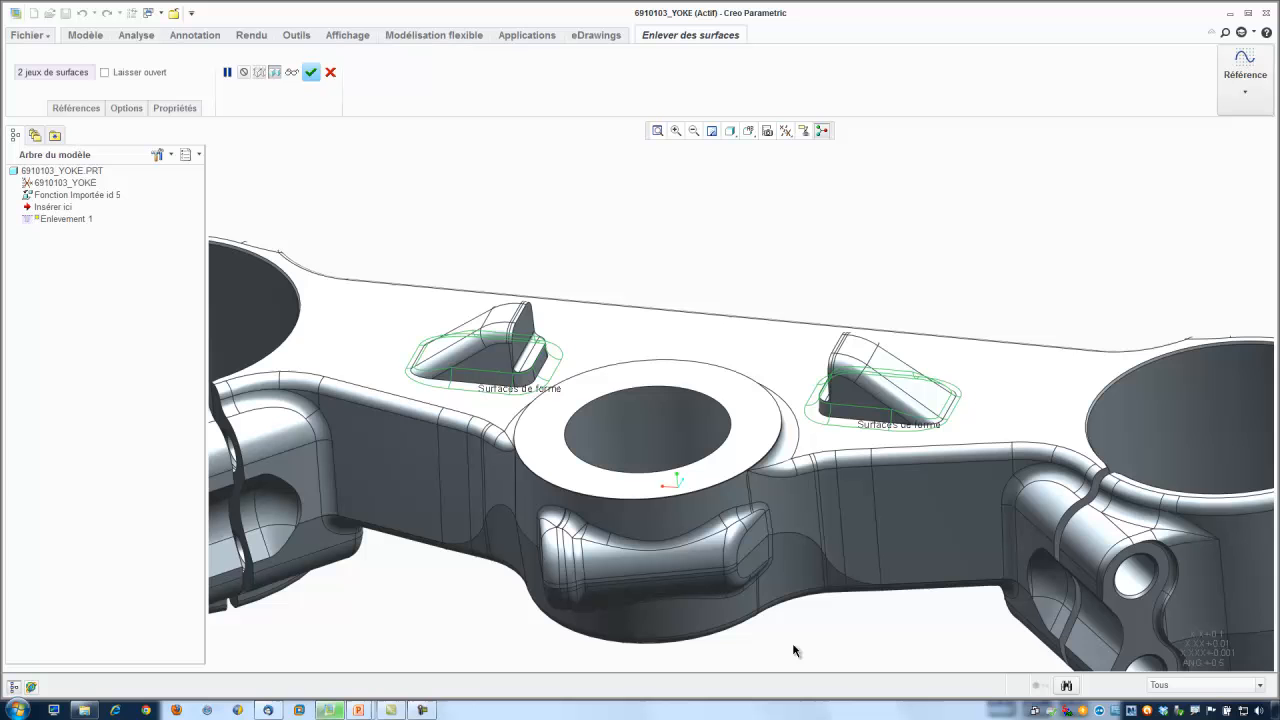
left_click(311, 72)
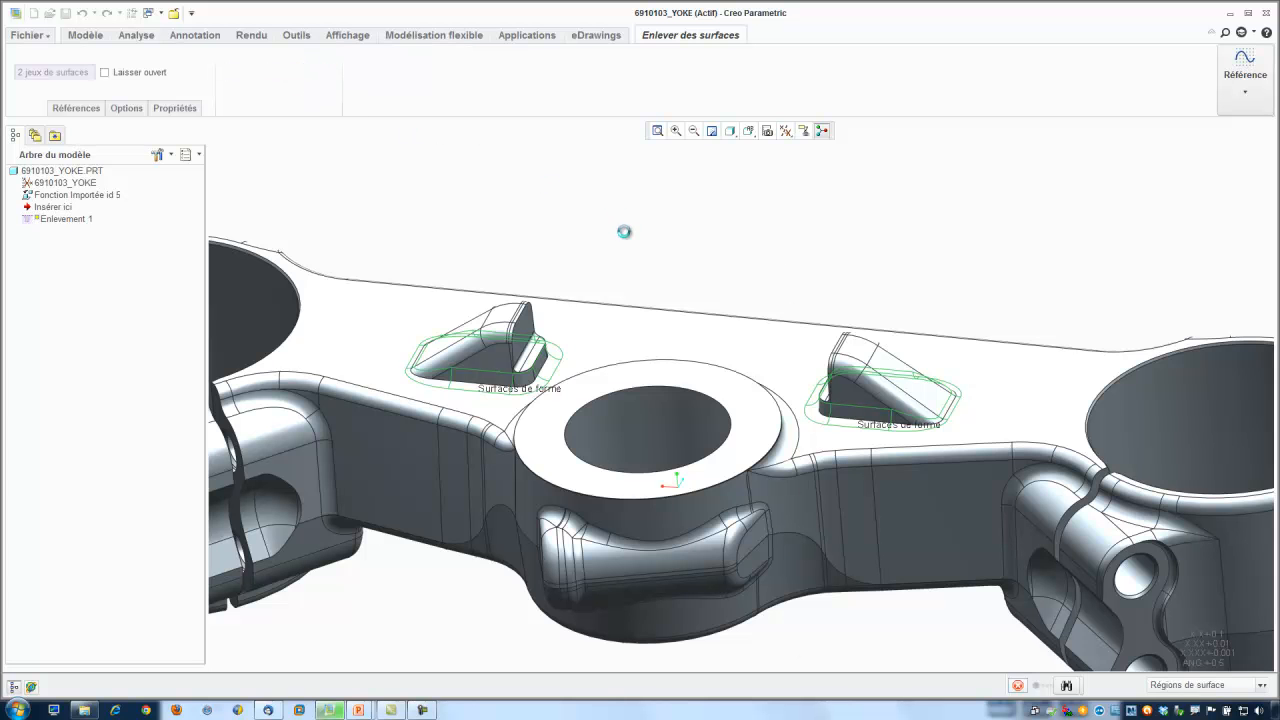
Create an Identique symmetry recognition using the sloped faces of the two triangular bosses as seeds.
mouse_move(571, 280)
middle_mouse_down()
mouse_move(589, 246)
mouse_move(568, 273)
middle_mouse_up()
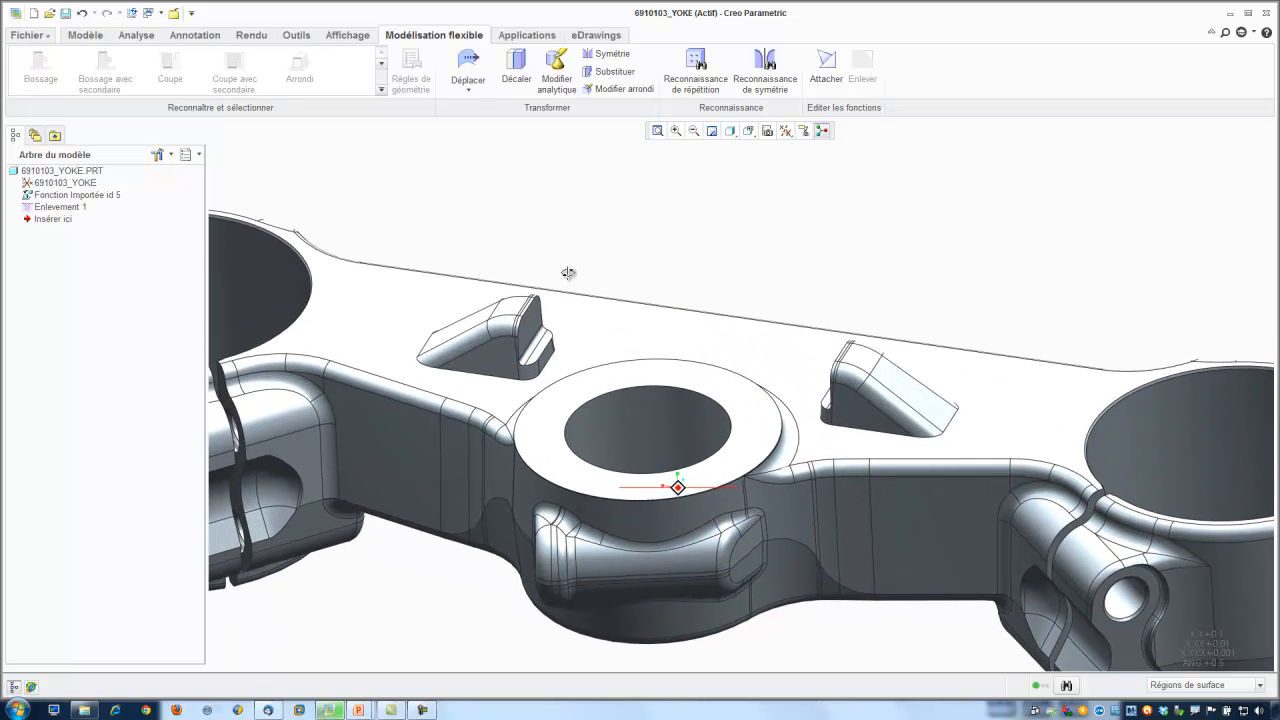
left_click(465, 325)
middle_click_drag(485, 345, 798, 435)
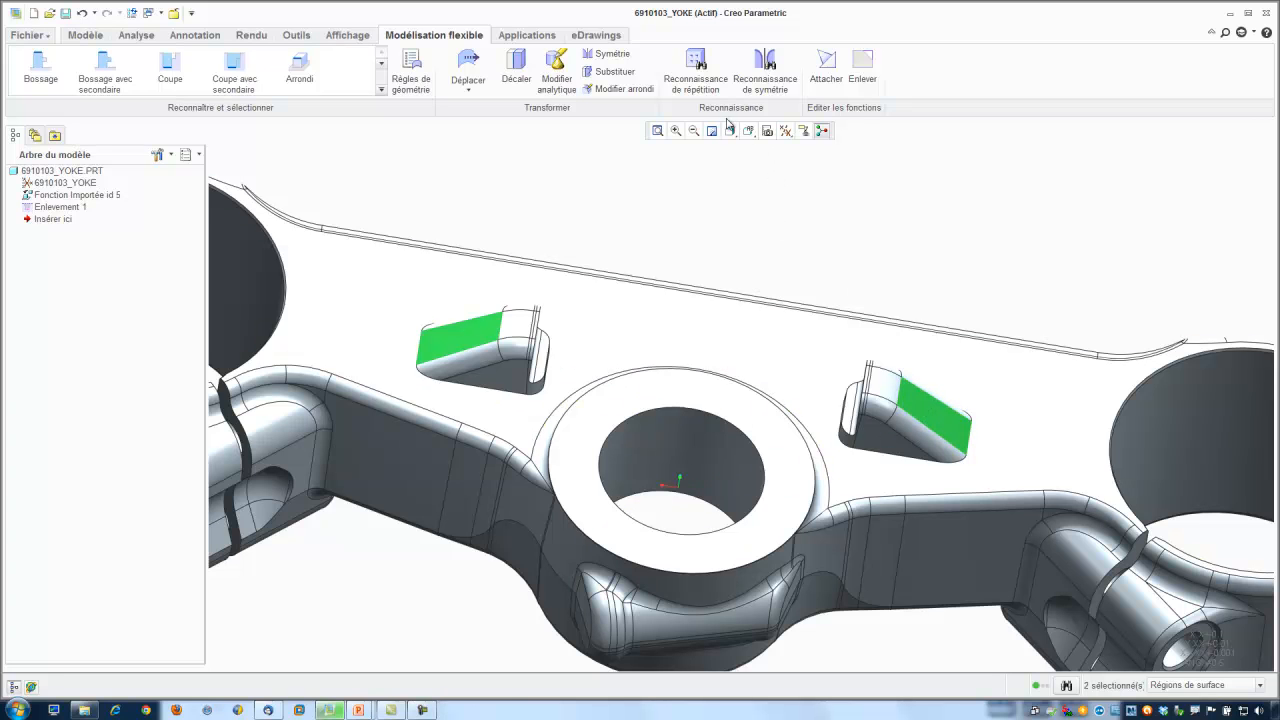
left_click(765, 80)
middle_click_drag(697, 240, 664, 222)
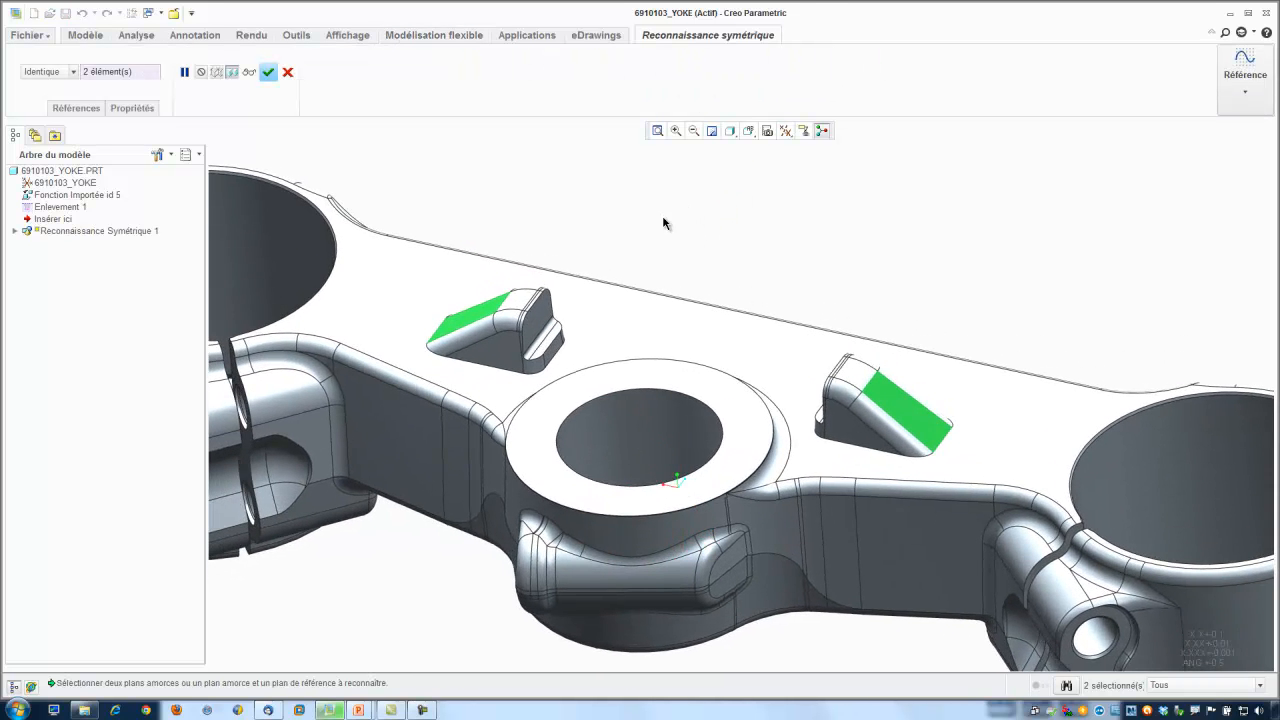
left_click(73, 72)
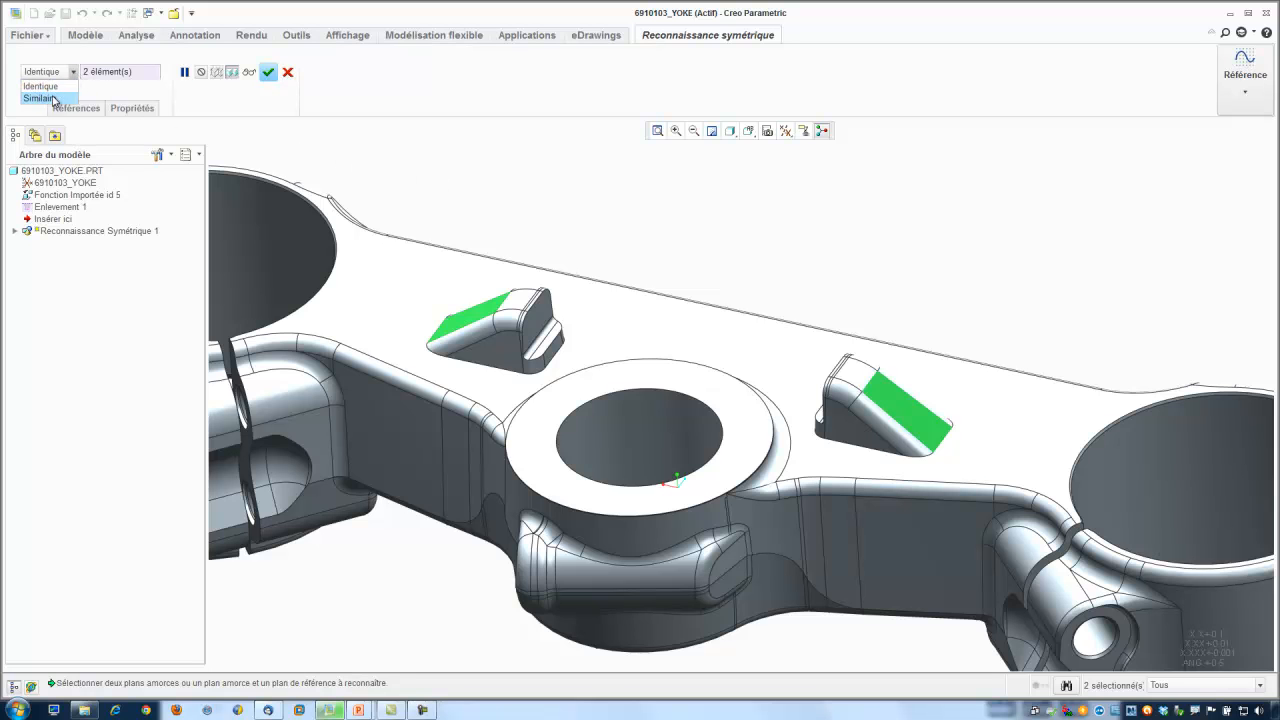
left_click(79, 115)
left_click(80, 110)
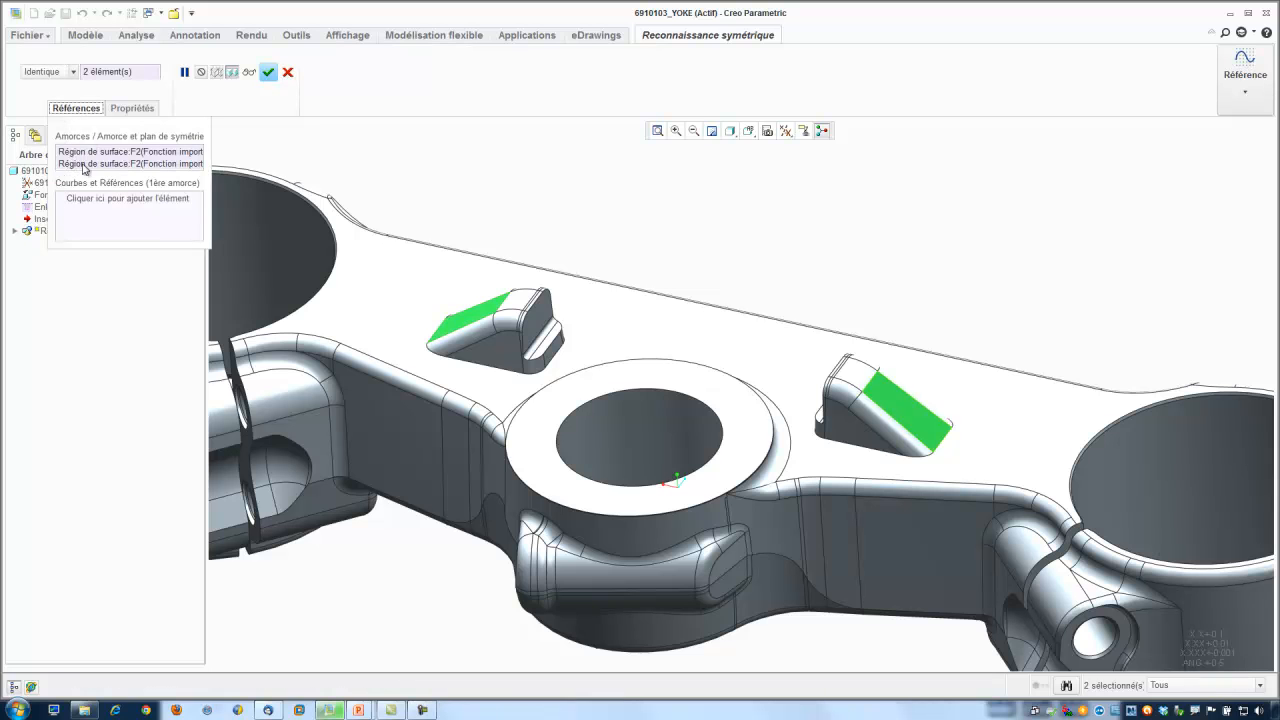
left_click(268, 72)
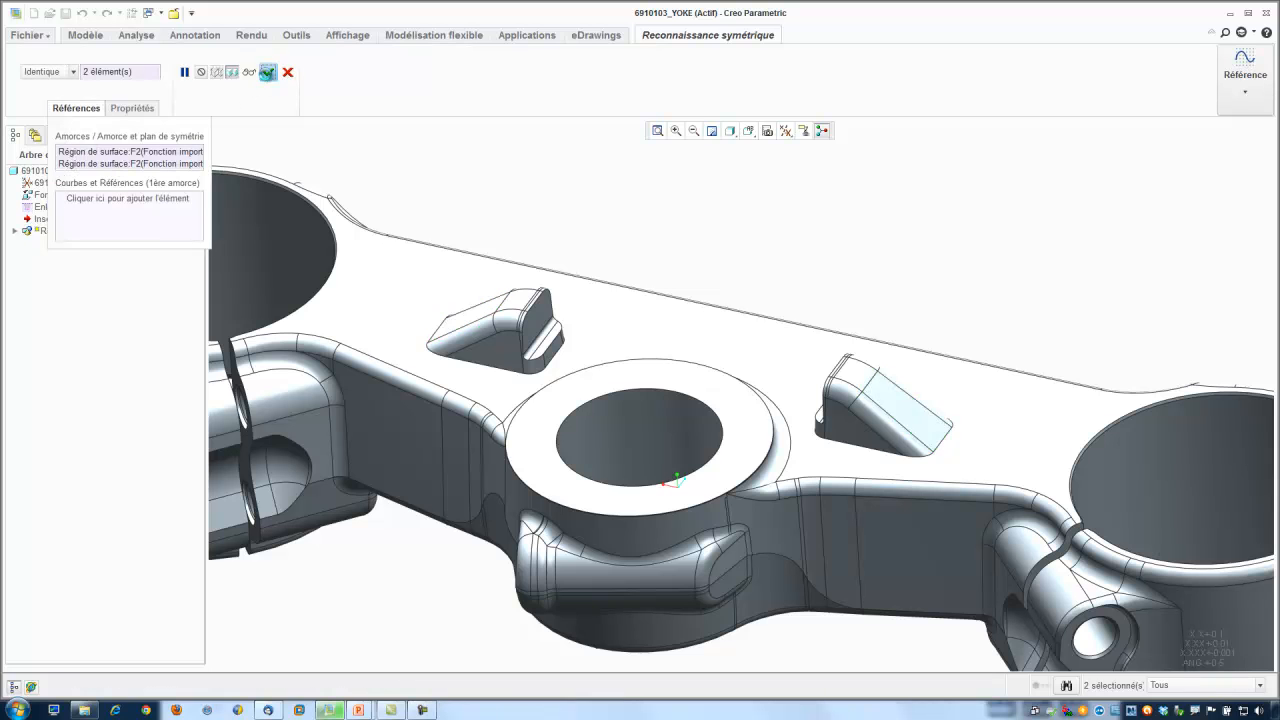
left_click(686, 235)
Select the first triangular boss with its secondary shapes, shift it freely on the upper face towards the rear edge, and rotate it about its vertical axis.
mouse_move(613, 241)
middle_mouse_down()
mouse_move(649, 206)
mouse_move(590, 247)
middle_mouse_up()
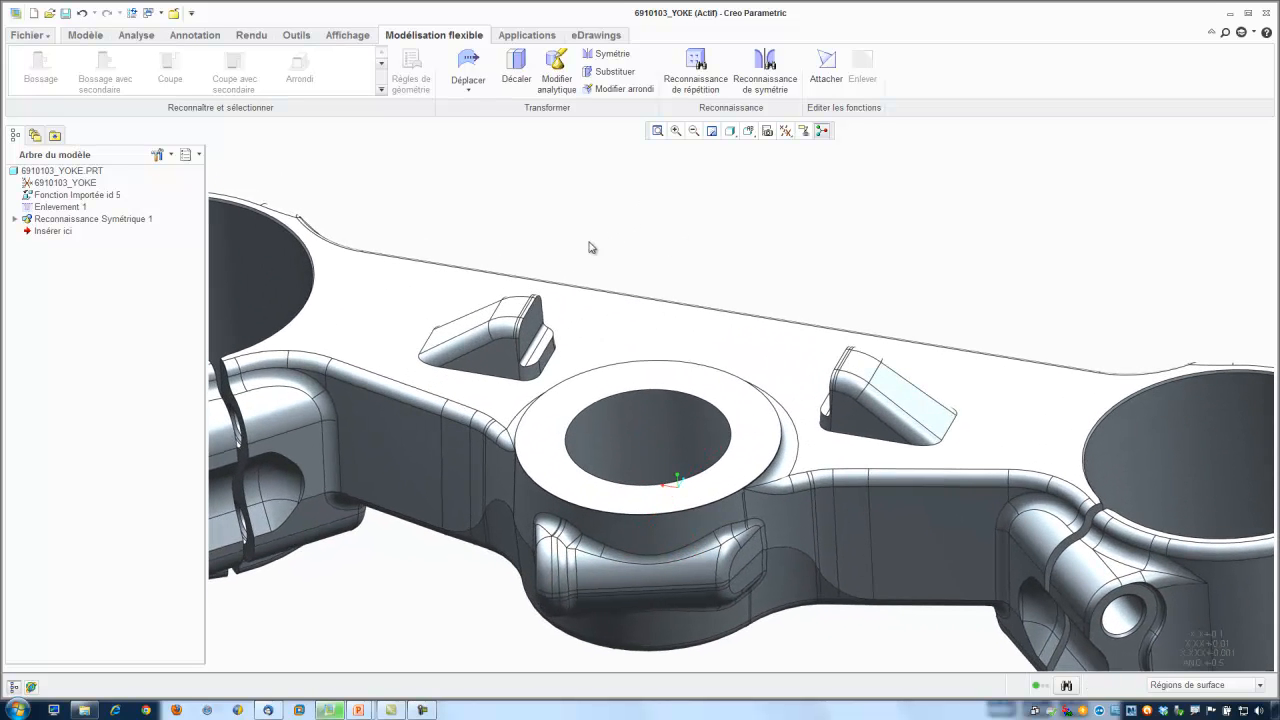
left_click(507, 314)
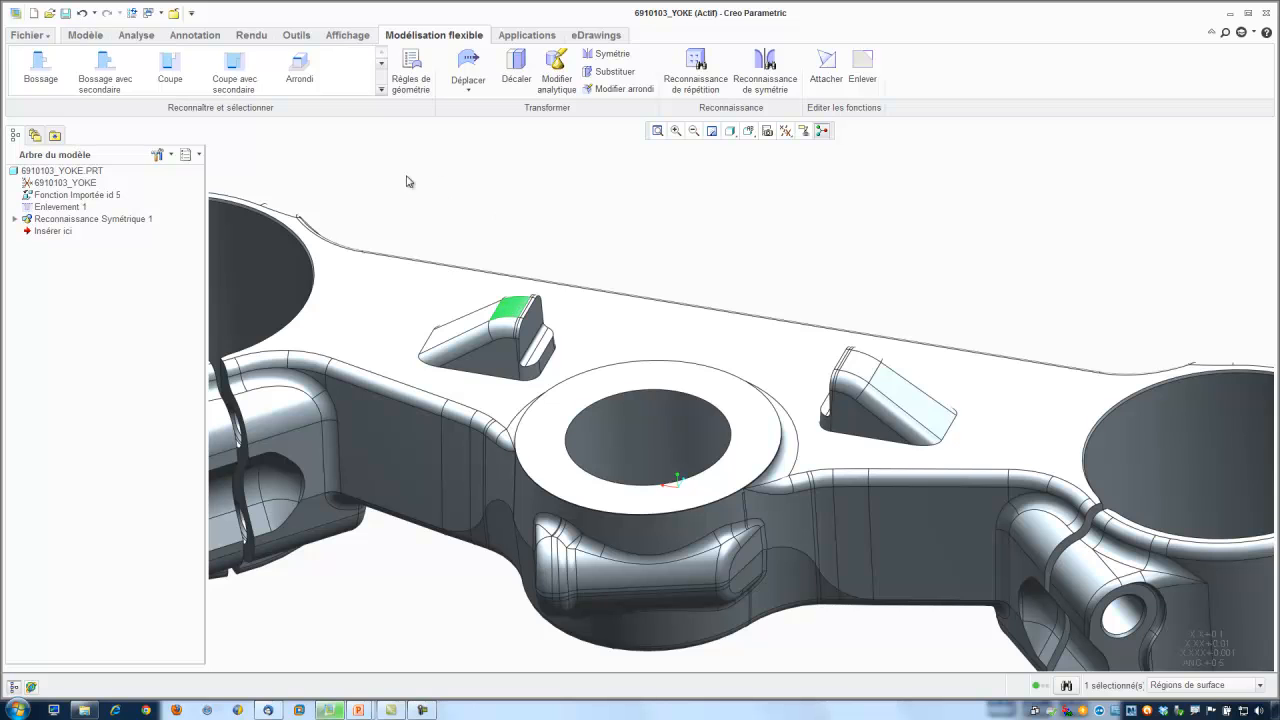
left_click(100, 87)
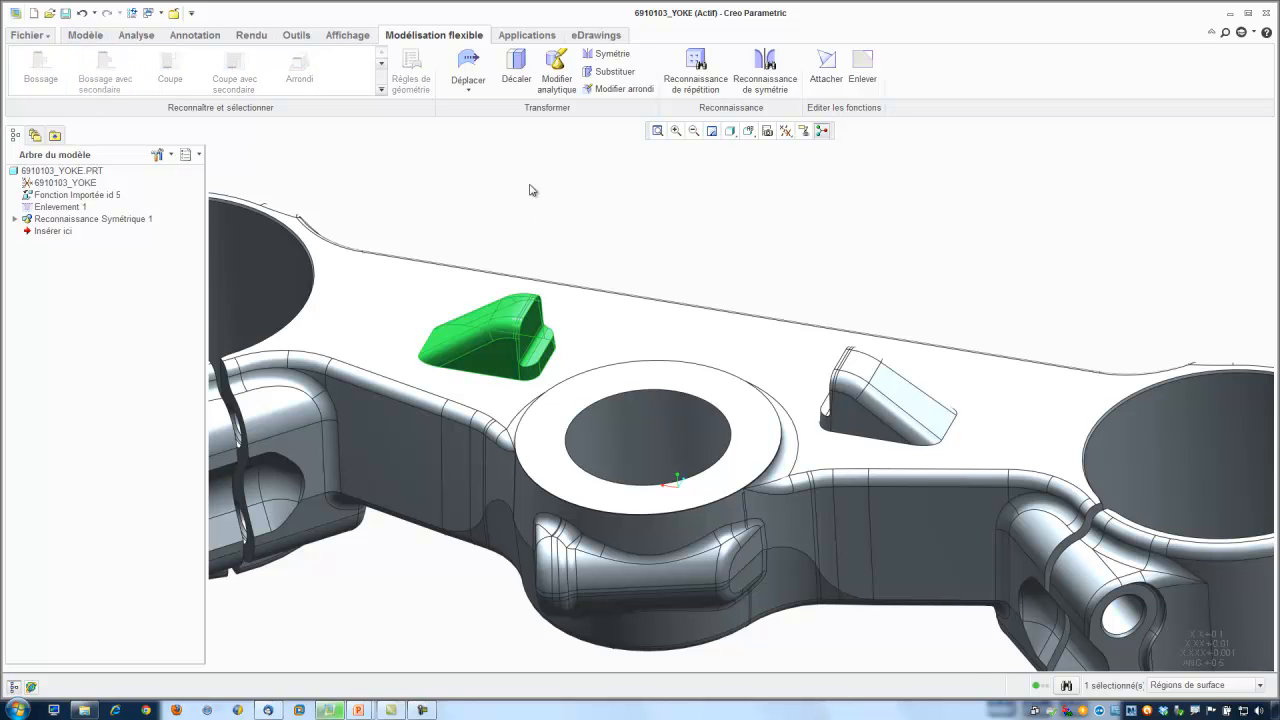
left_click(468, 72)
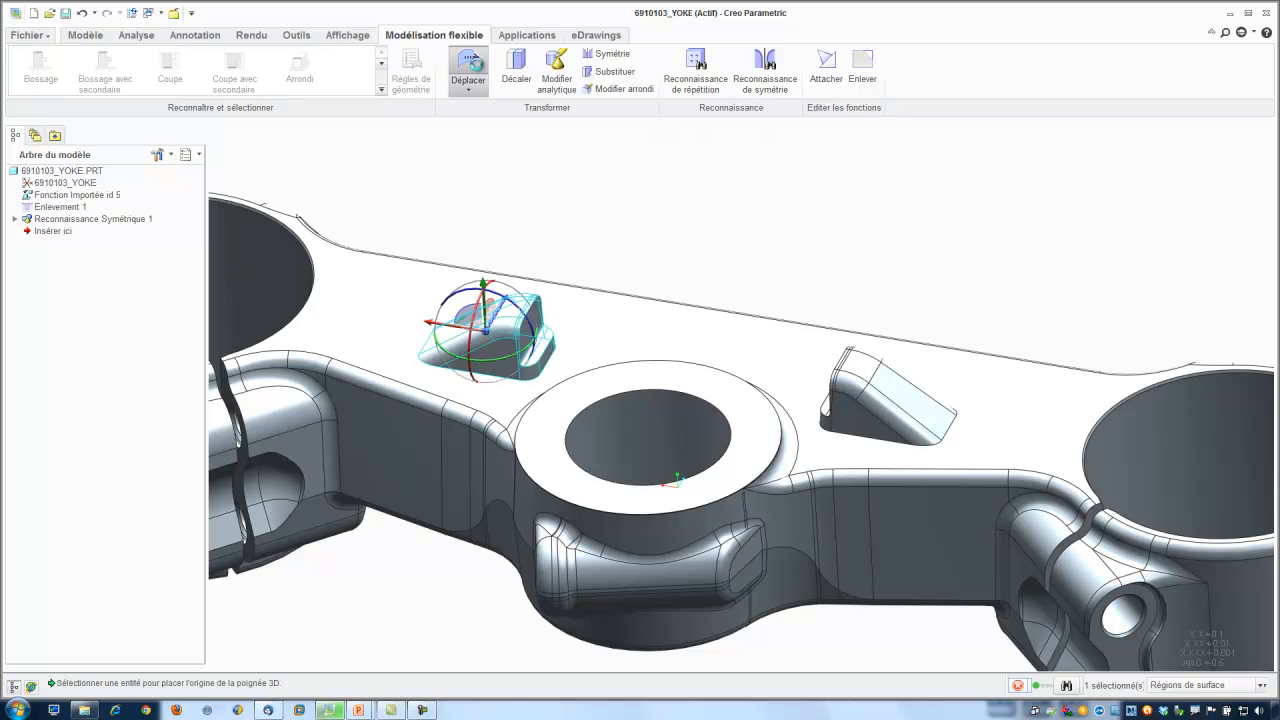
left_click_drag(446, 324, 420, 323)
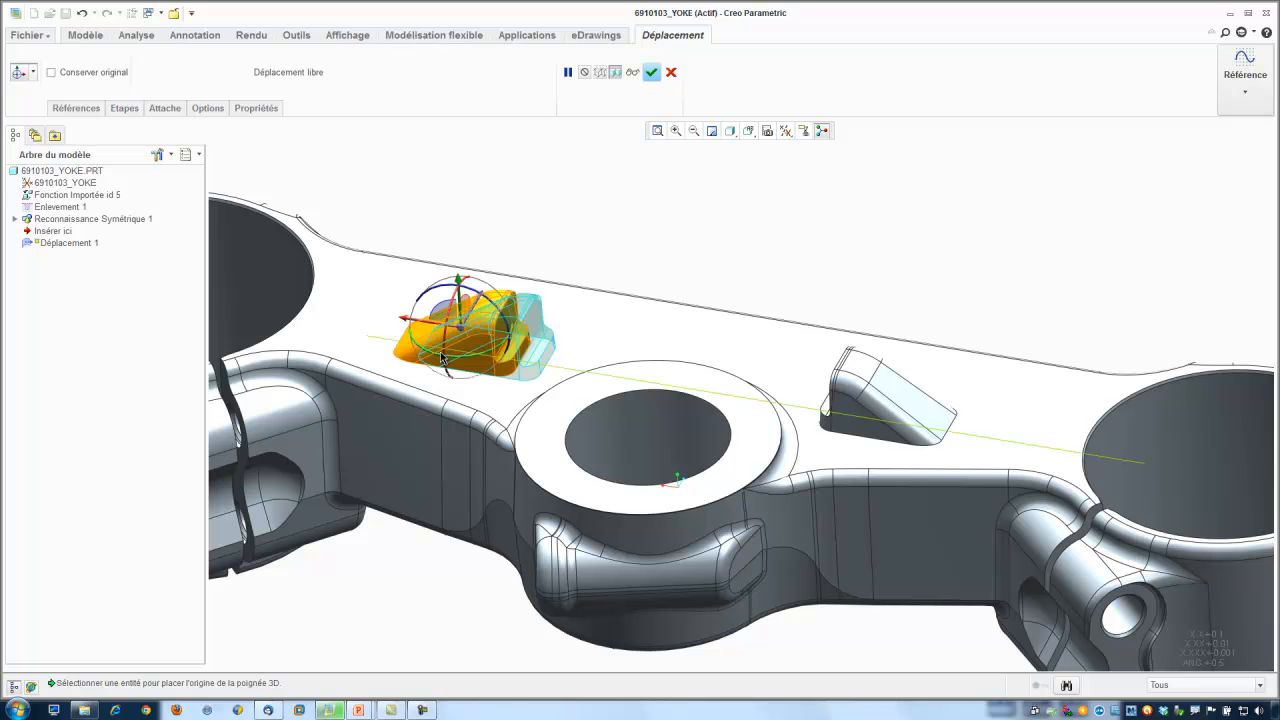
left_click_drag(466, 362, 443, 340)
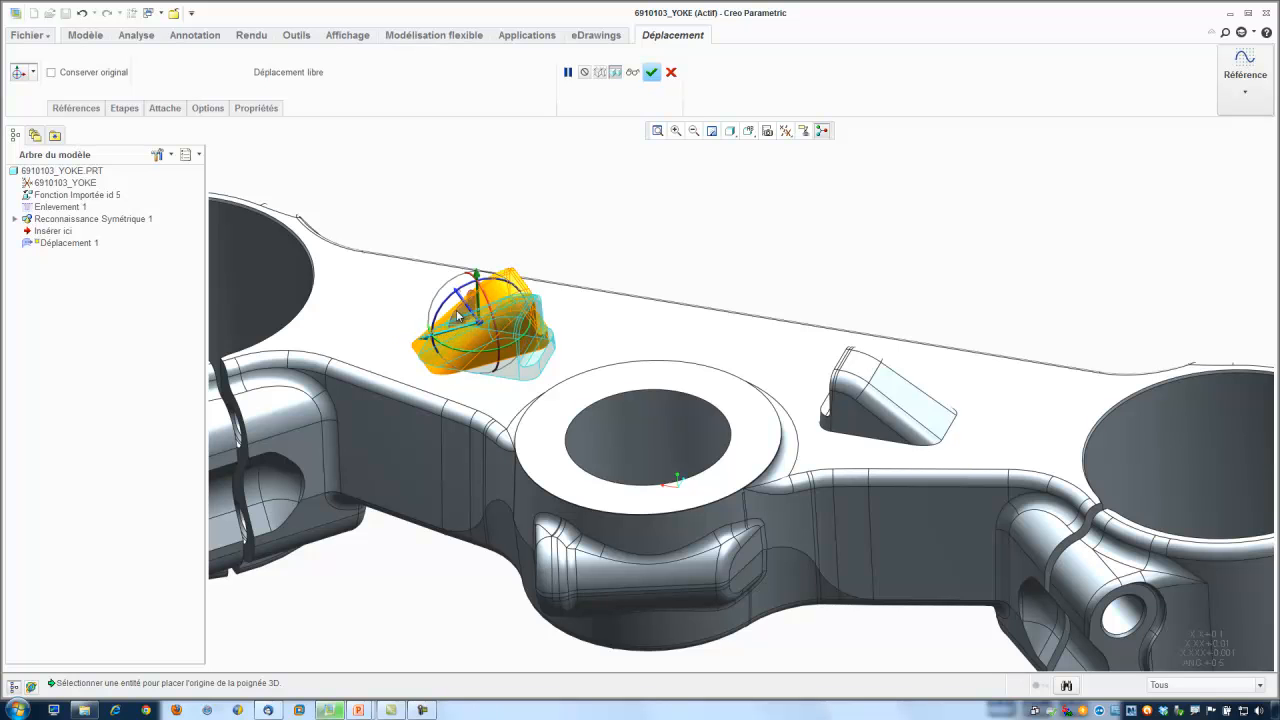
Propagate the boss move to the opposite boss through the Reconnaissance Symétrique 1 feature and apply it.
left_click(166, 108)
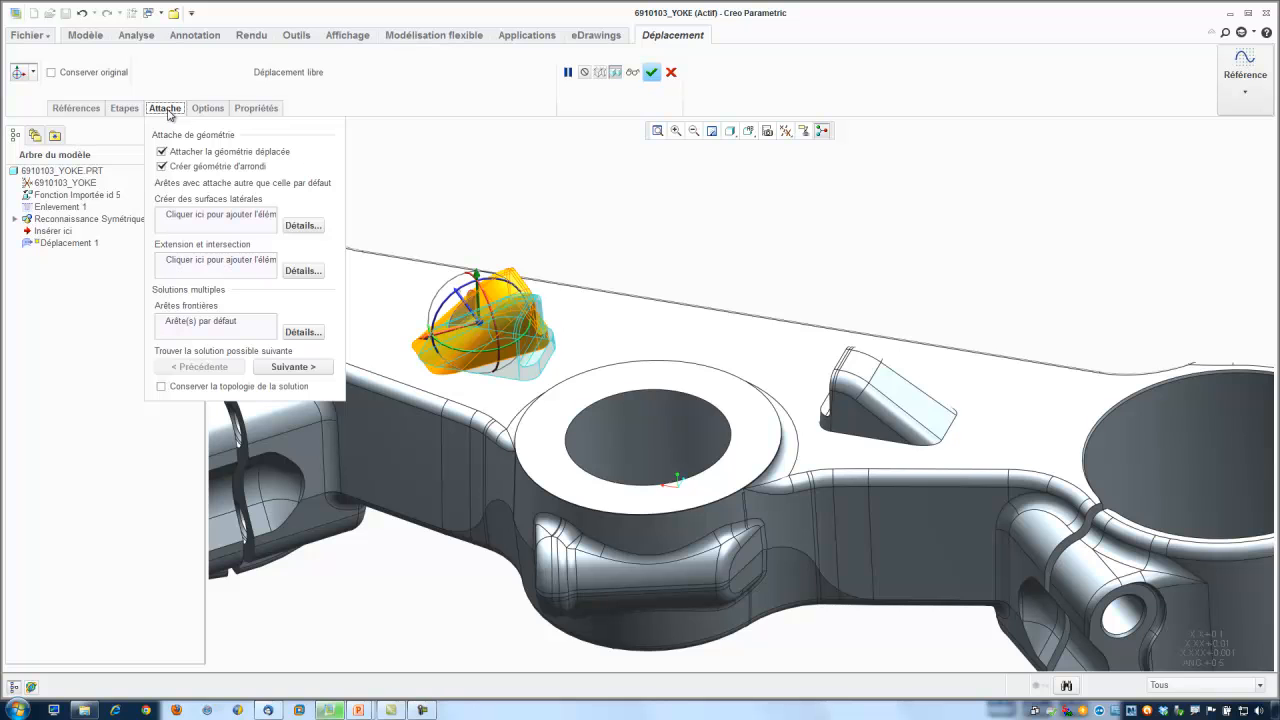
left_click(198, 109)
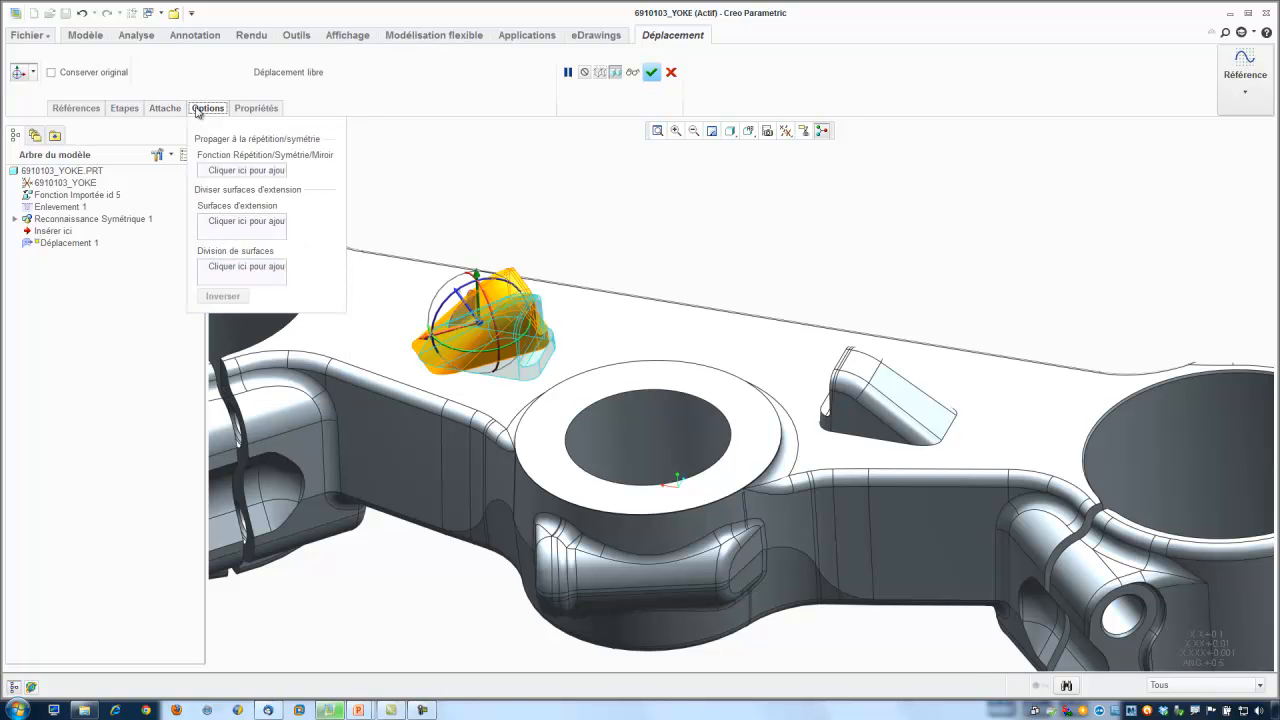
left_click(240, 172)
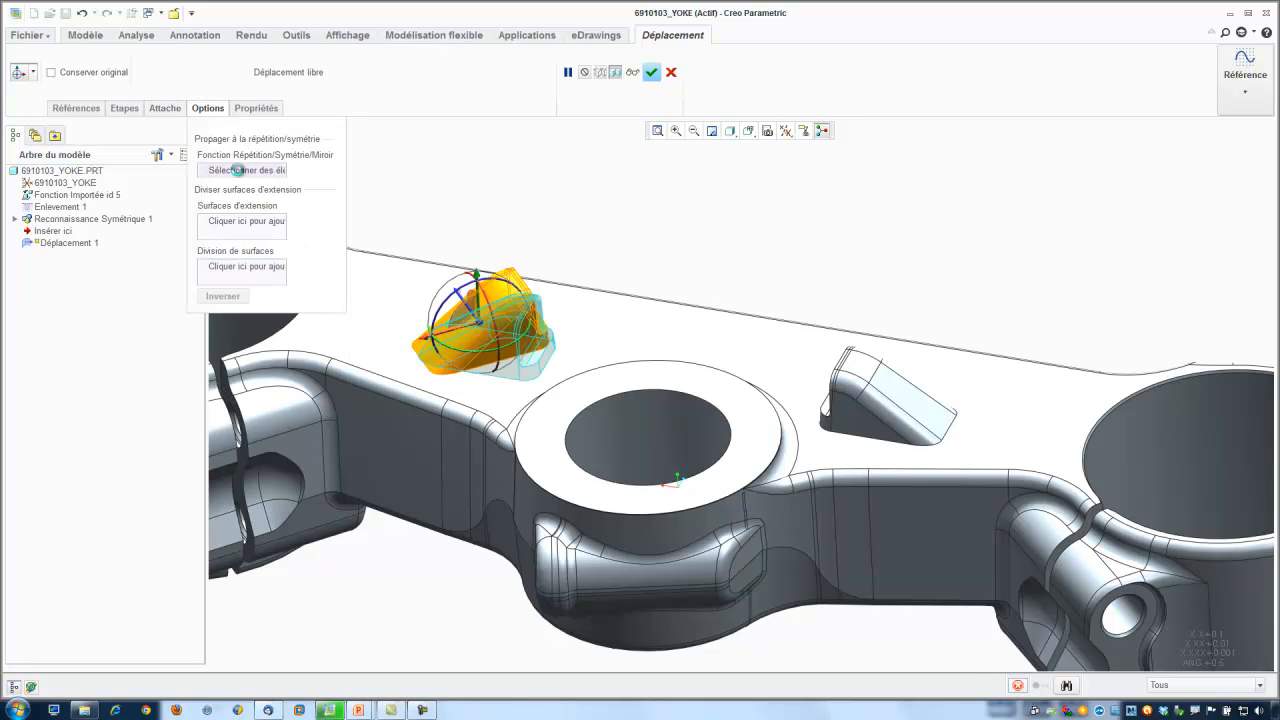
left_click(104, 220)
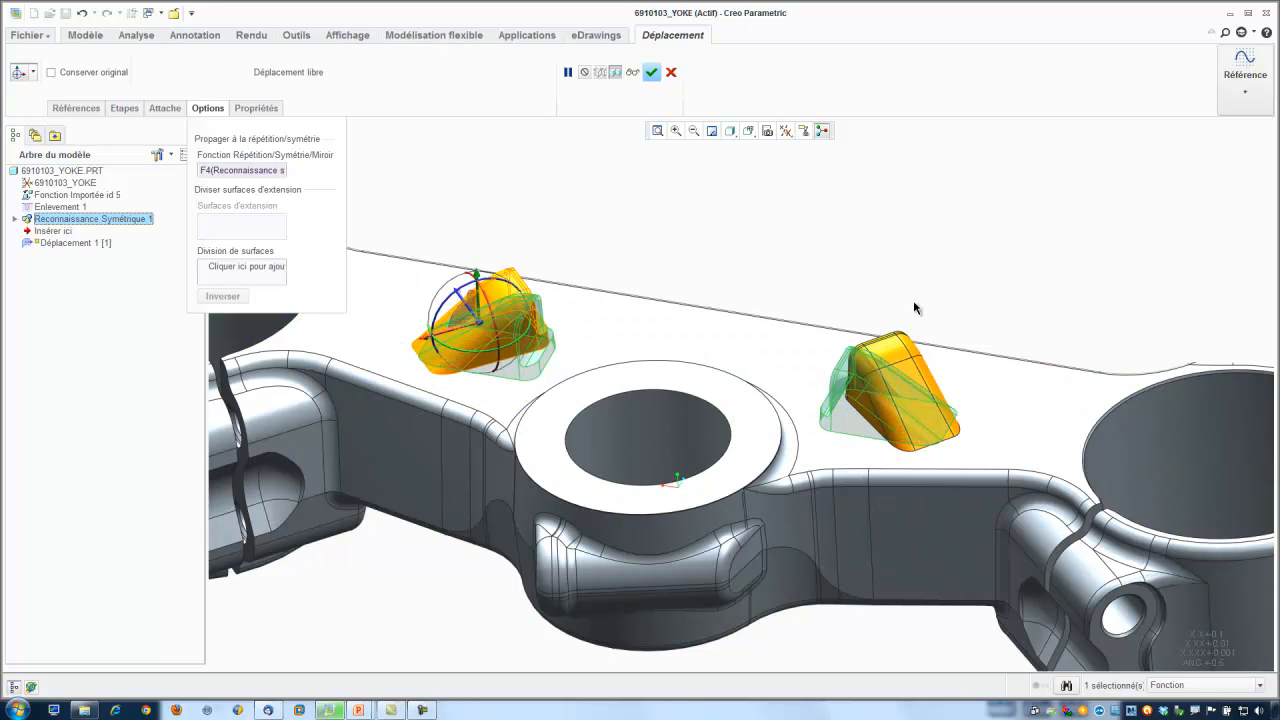
left_click(651, 73)
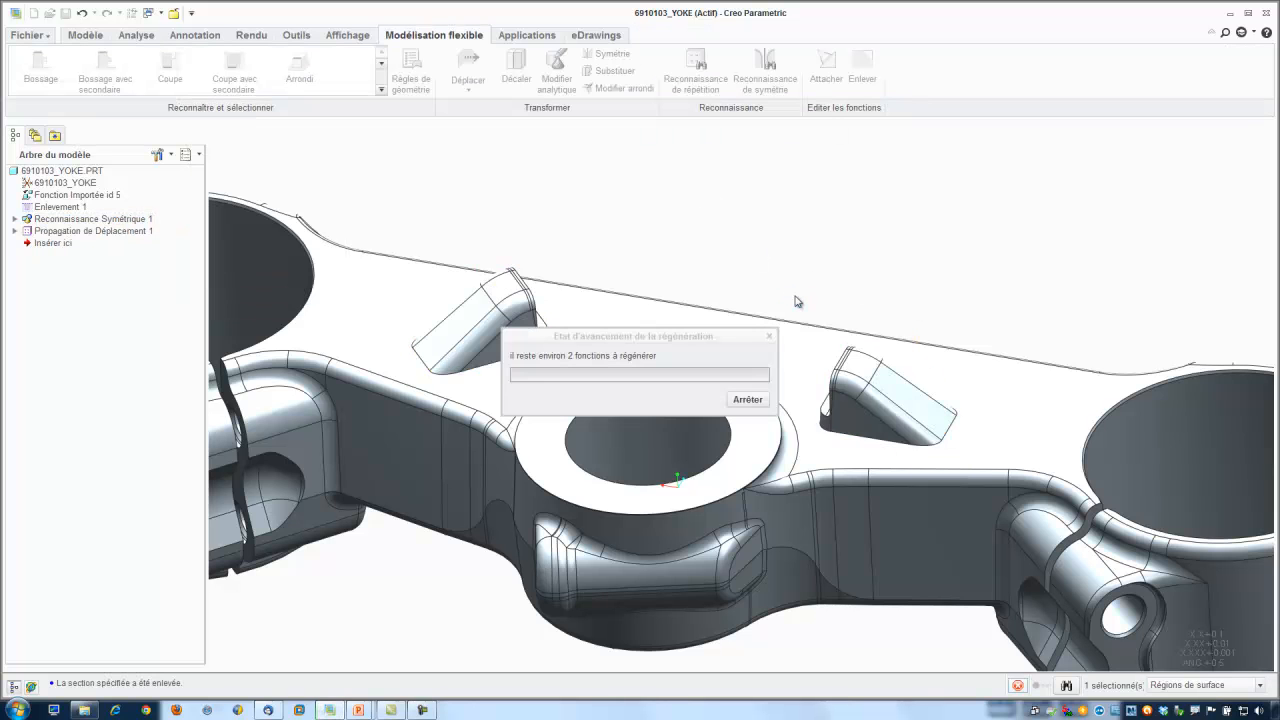
Select the complete cut of the first slot in the row on the yoke's long narrow side face.
mouse_move(797, 302)
middle_mouse_down()
mouse_move(791, 263)
mouse_move(837, 251)
mouse_move(803, 288)
middle_mouse_up()
left_click(748, 131)
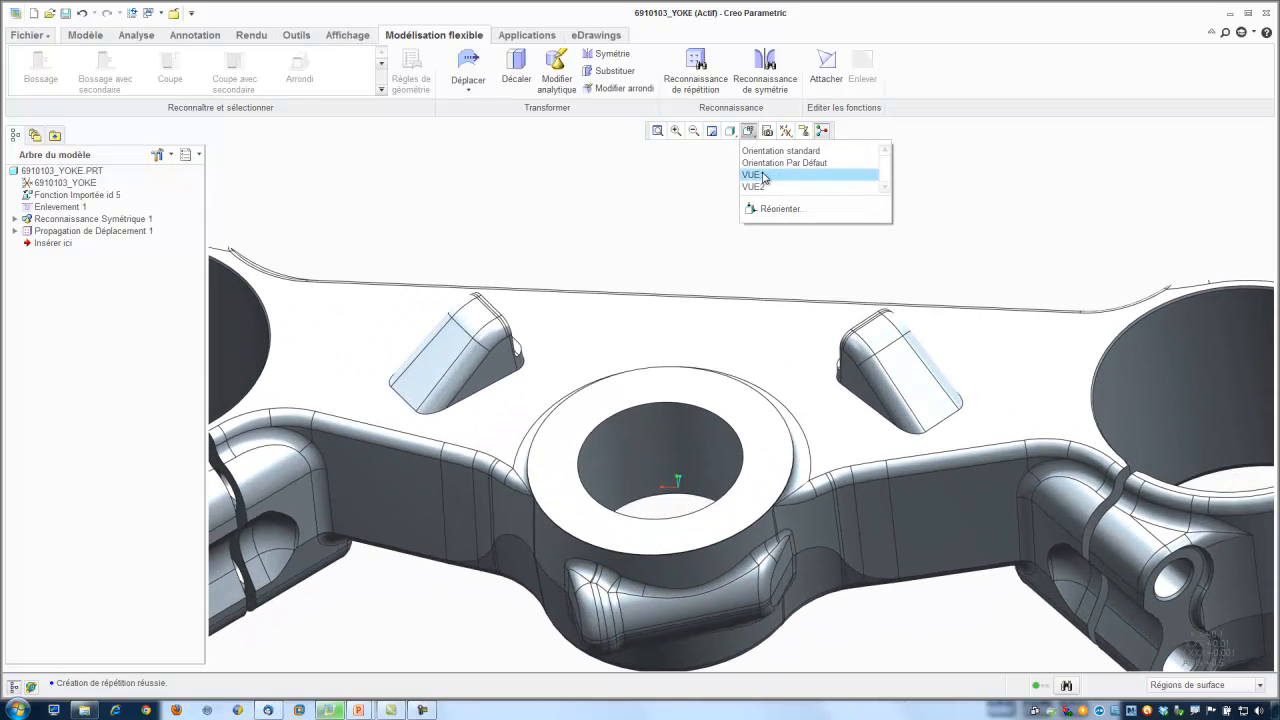
left_click(760, 175)
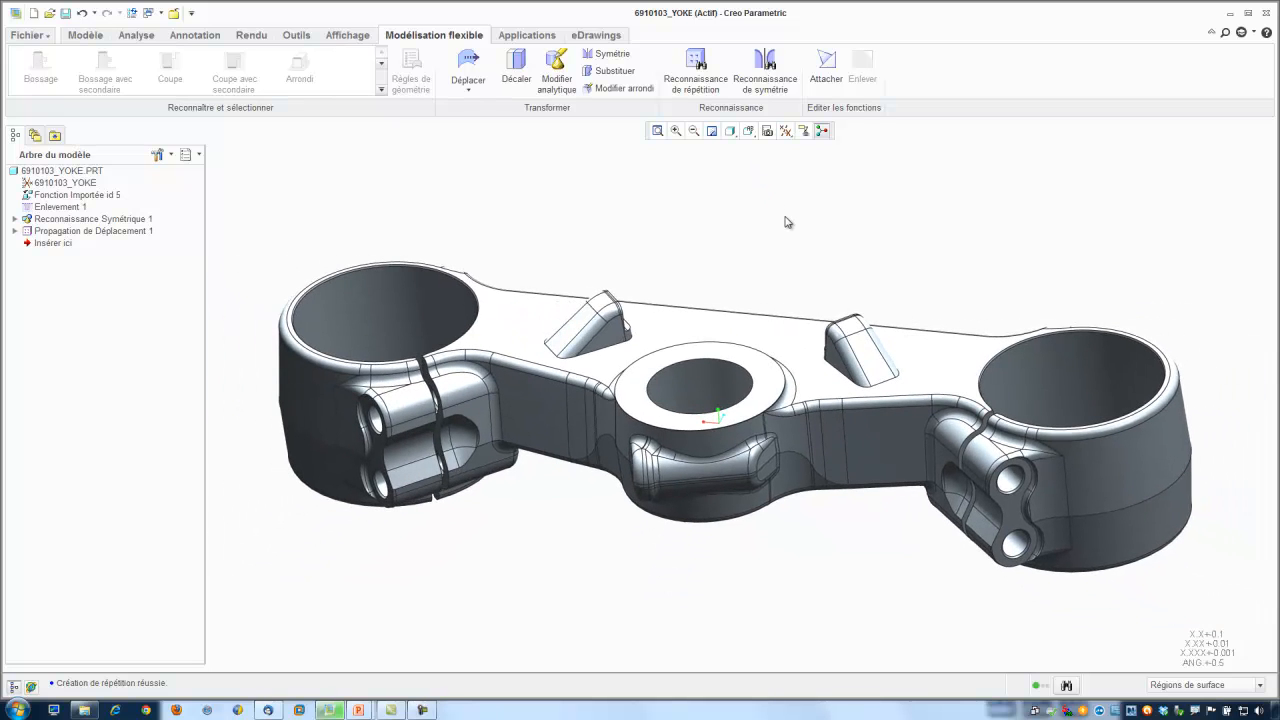
left_click(748, 131)
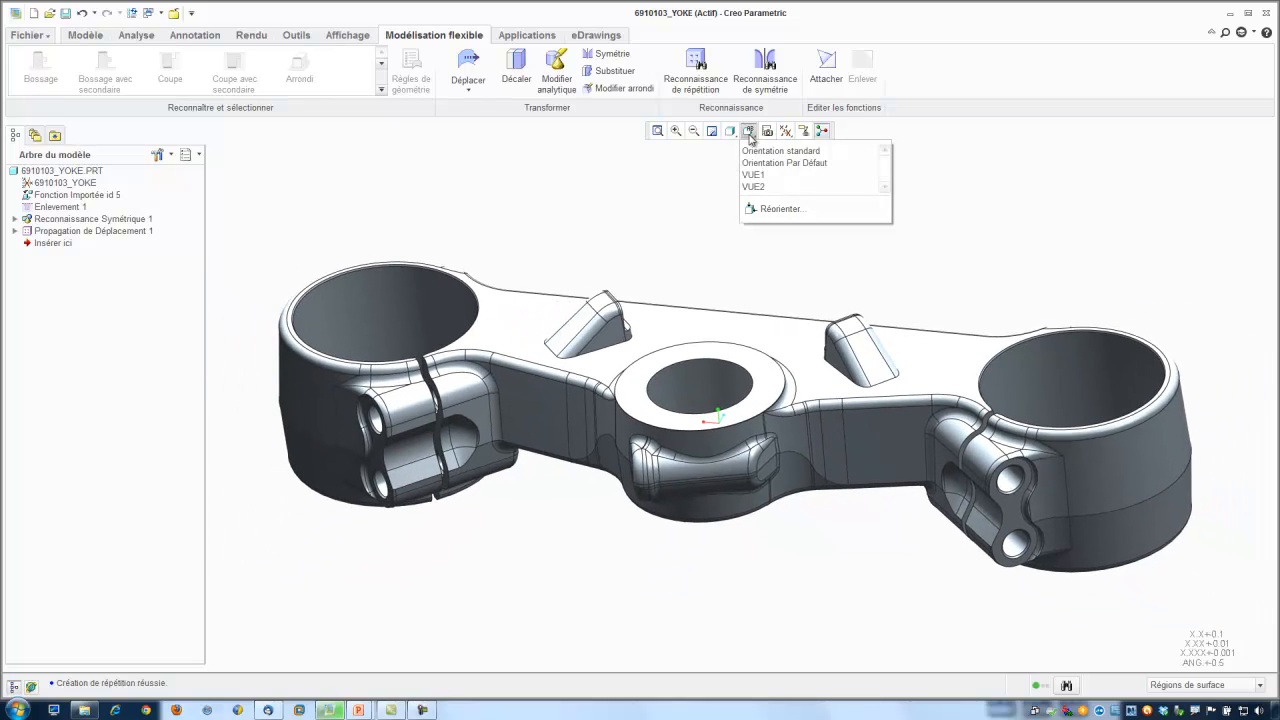
left_click(769, 186)
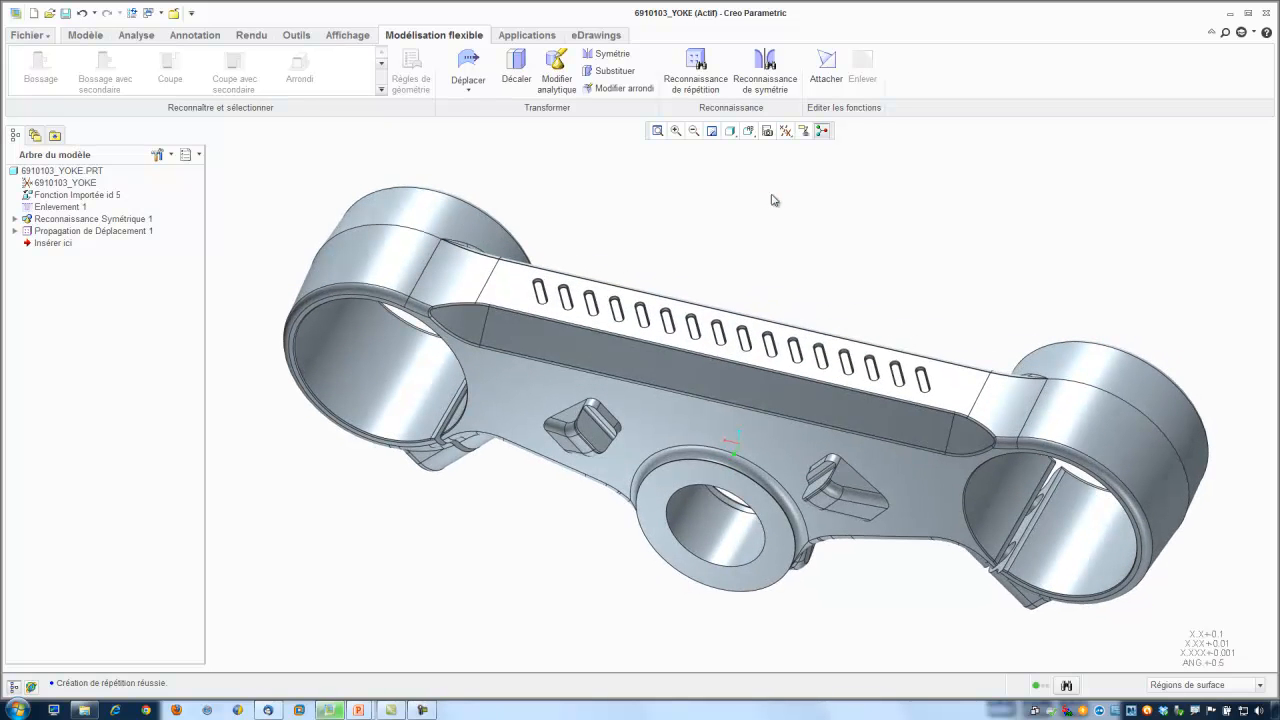
scroll(563, 240, "up", 5)
left_click(508, 361)
left_click(510, 361)
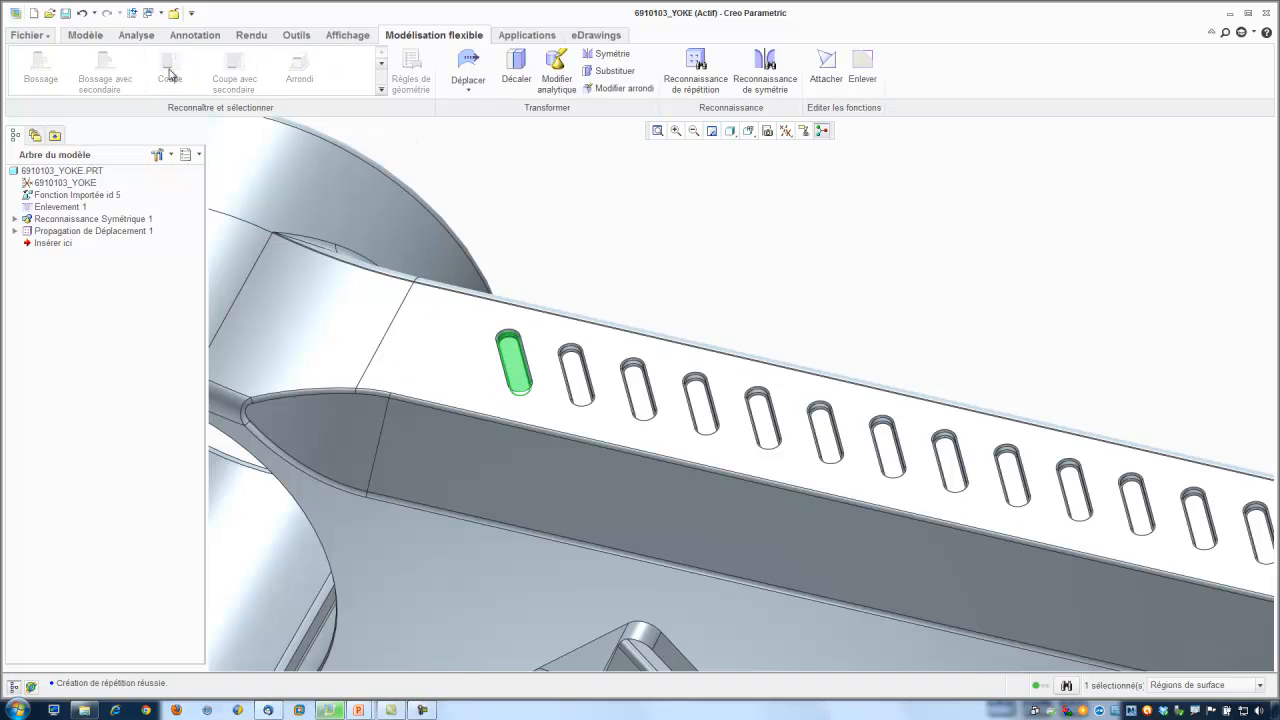
scroll(515, 385, "up", 4)
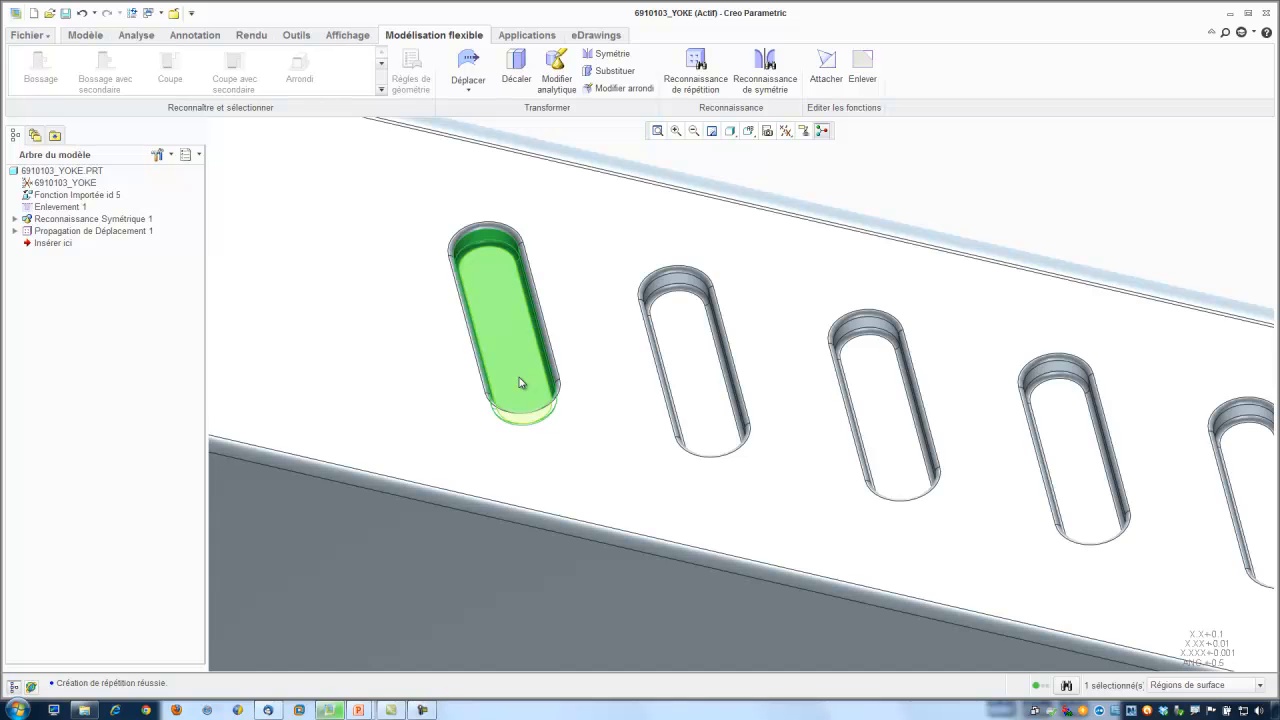
scroll(519, 377, "down", 8)
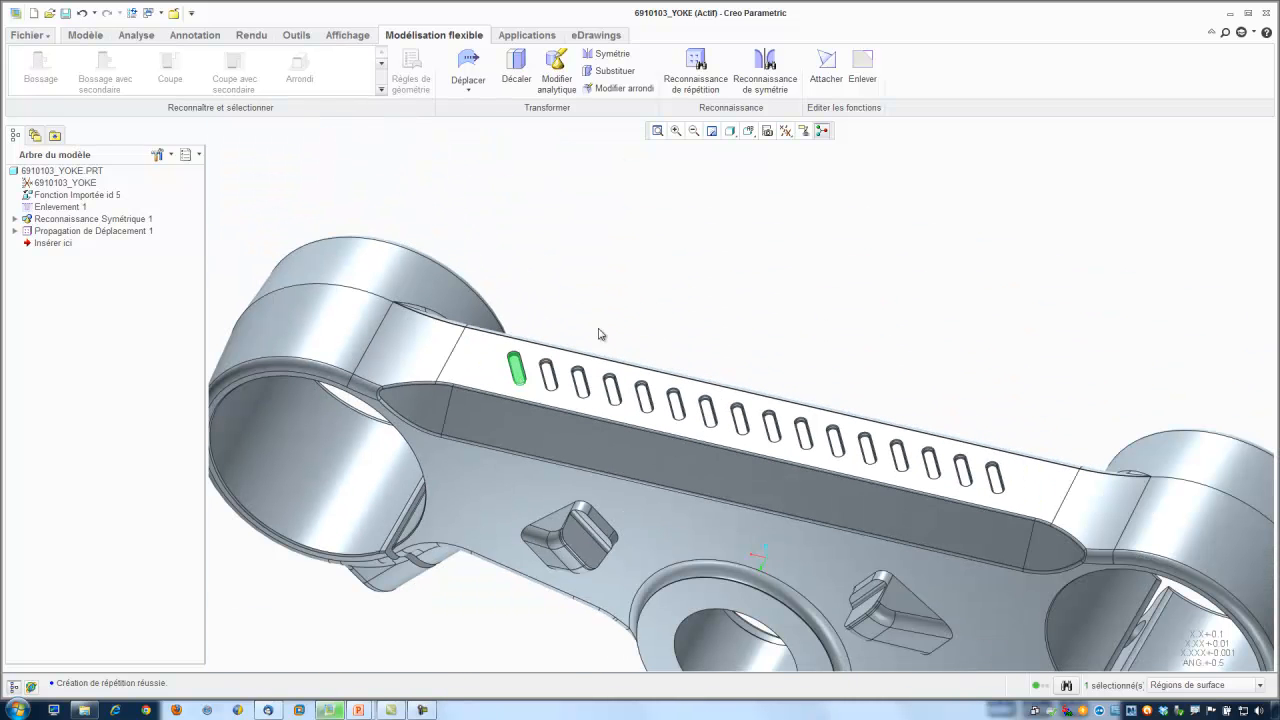
Start an Identique pattern recognition from the selected slot, allow editing of the resulting pattern, and set it to 8 instances.
left_click(697, 66)
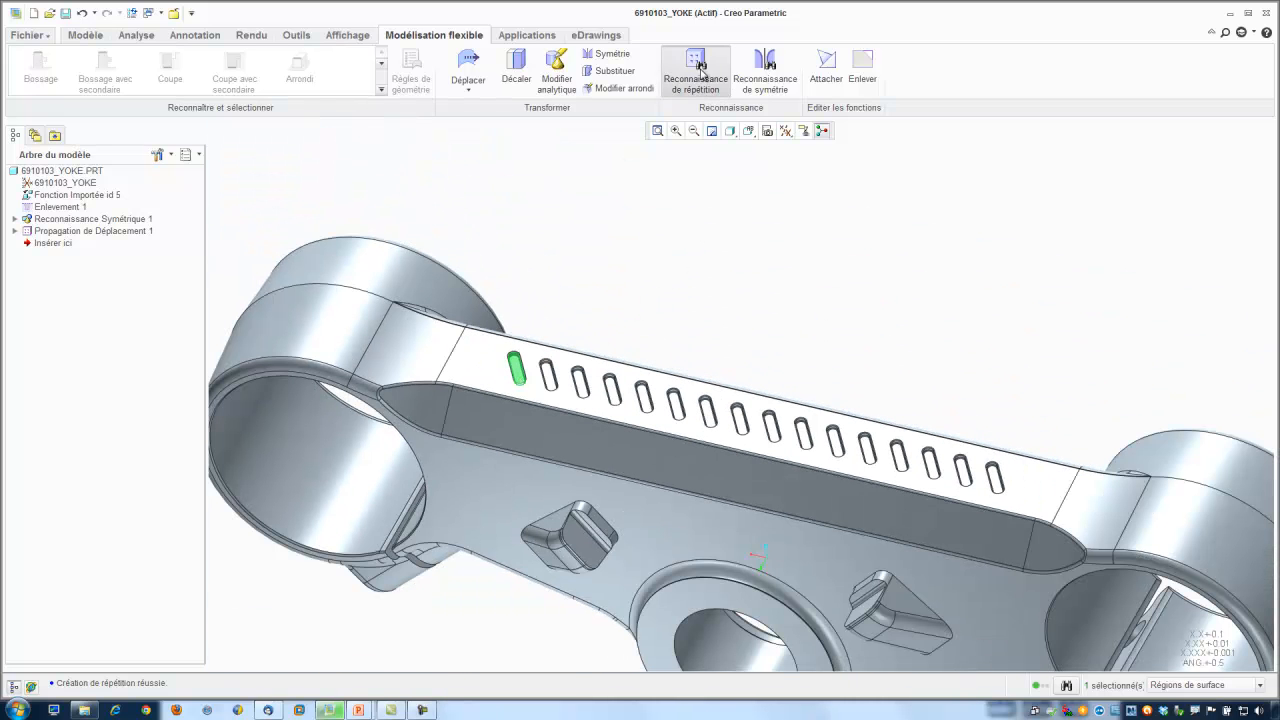
mouse_move(683, 285)
middle_mouse_down()
mouse_move(654, 300)
mouse_move(678, 257)
mouse_move(705, 286)
middle_mouse_up()
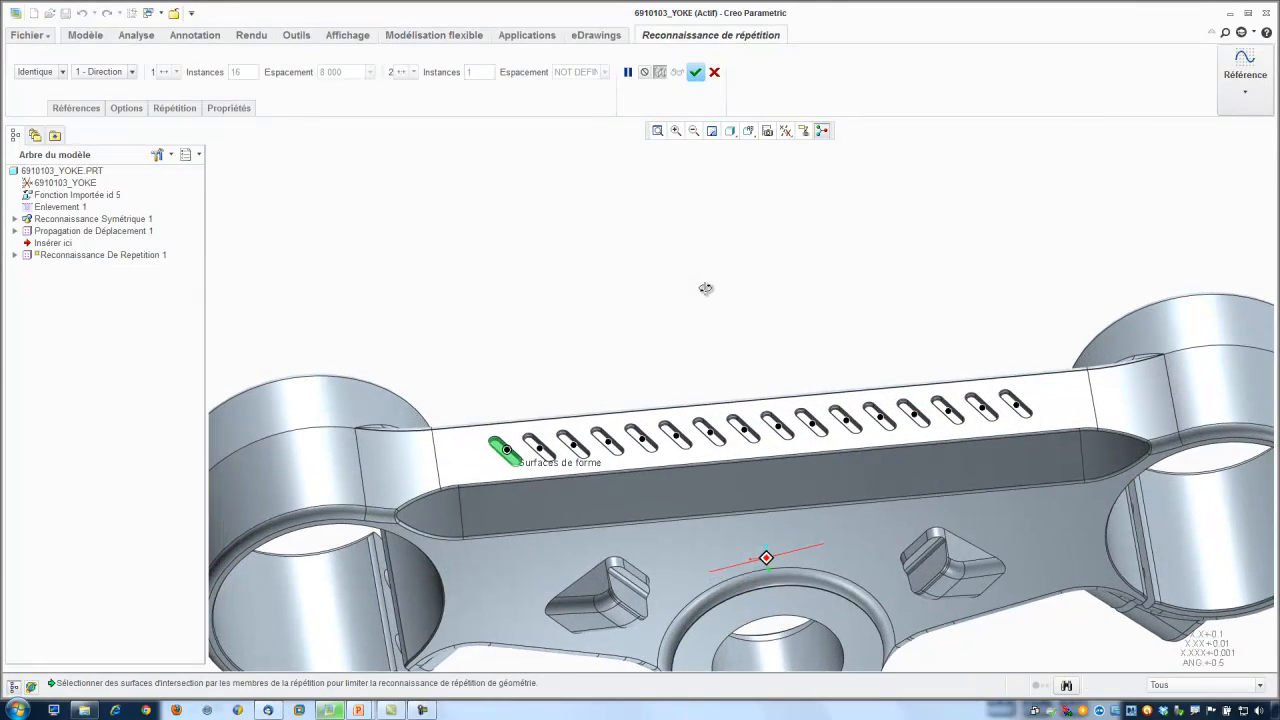
left_click(125, 110)
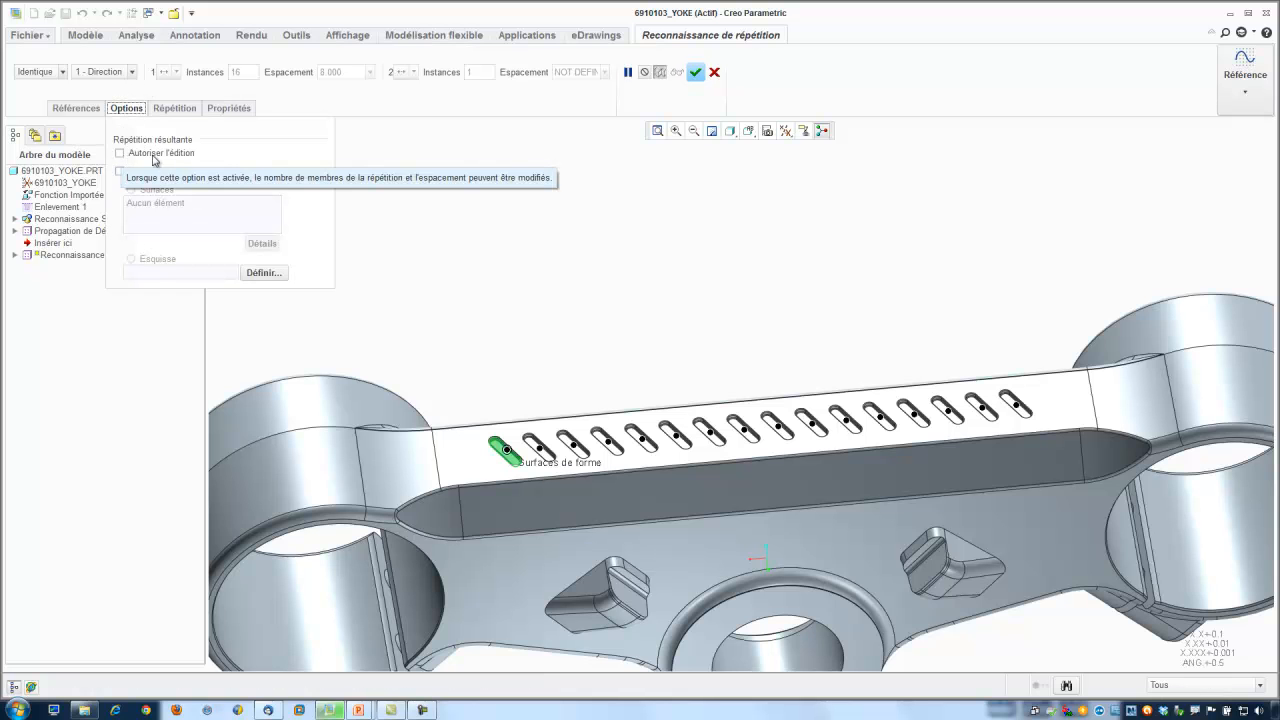
left_click(121, 154)
left_click(250, 73)
type("8")
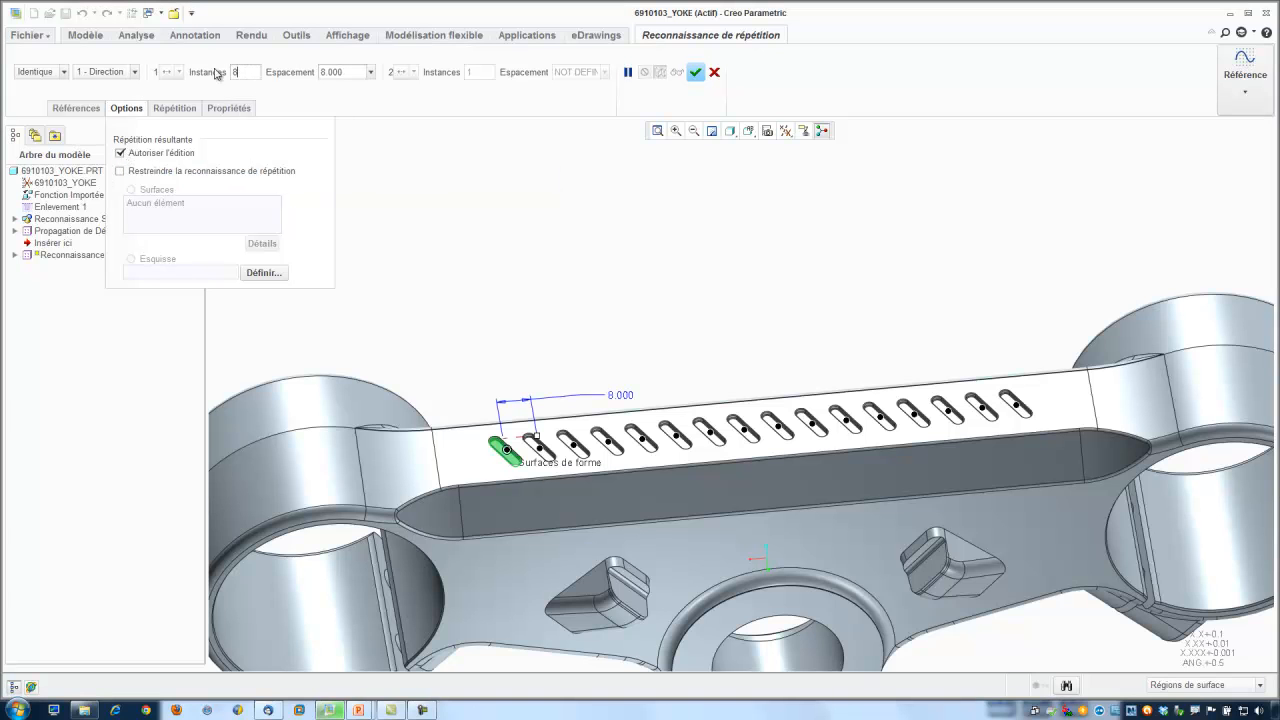
Set the recognized slot pattern's spacing to 16 and apply the recognition.
left_click(346, 72)
double_click(346, 72)
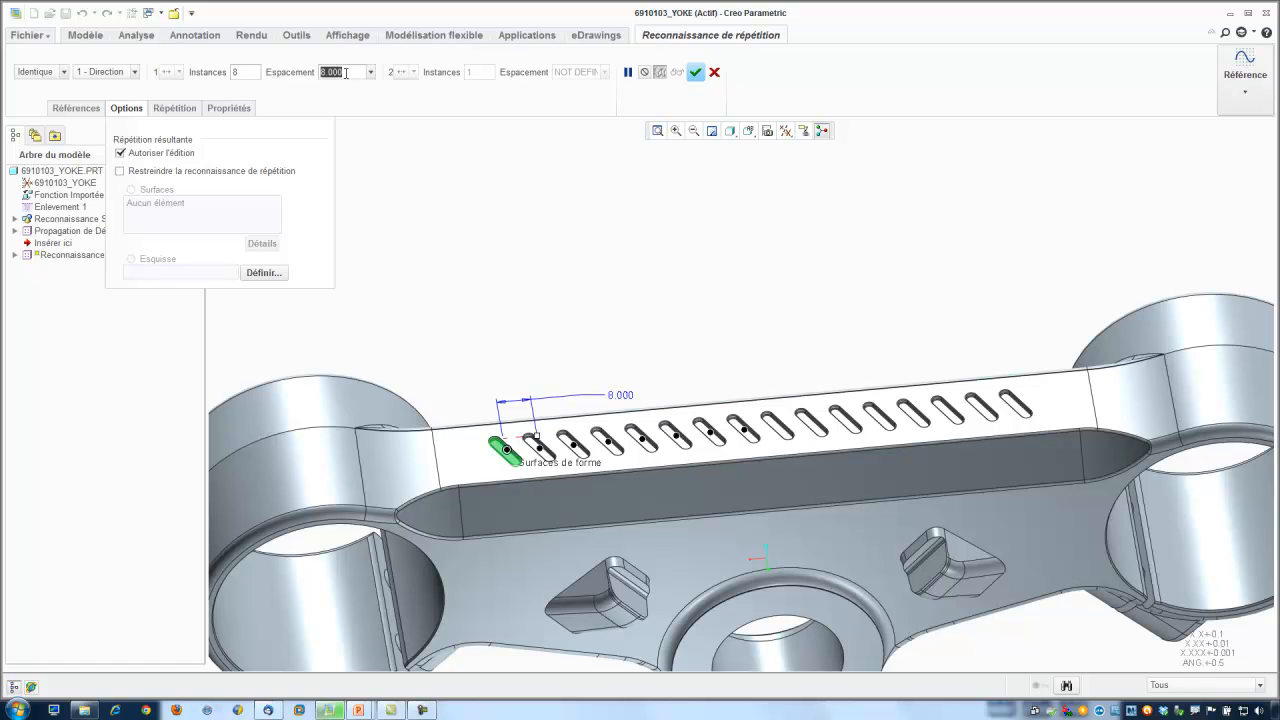
type("16")
key("Return")
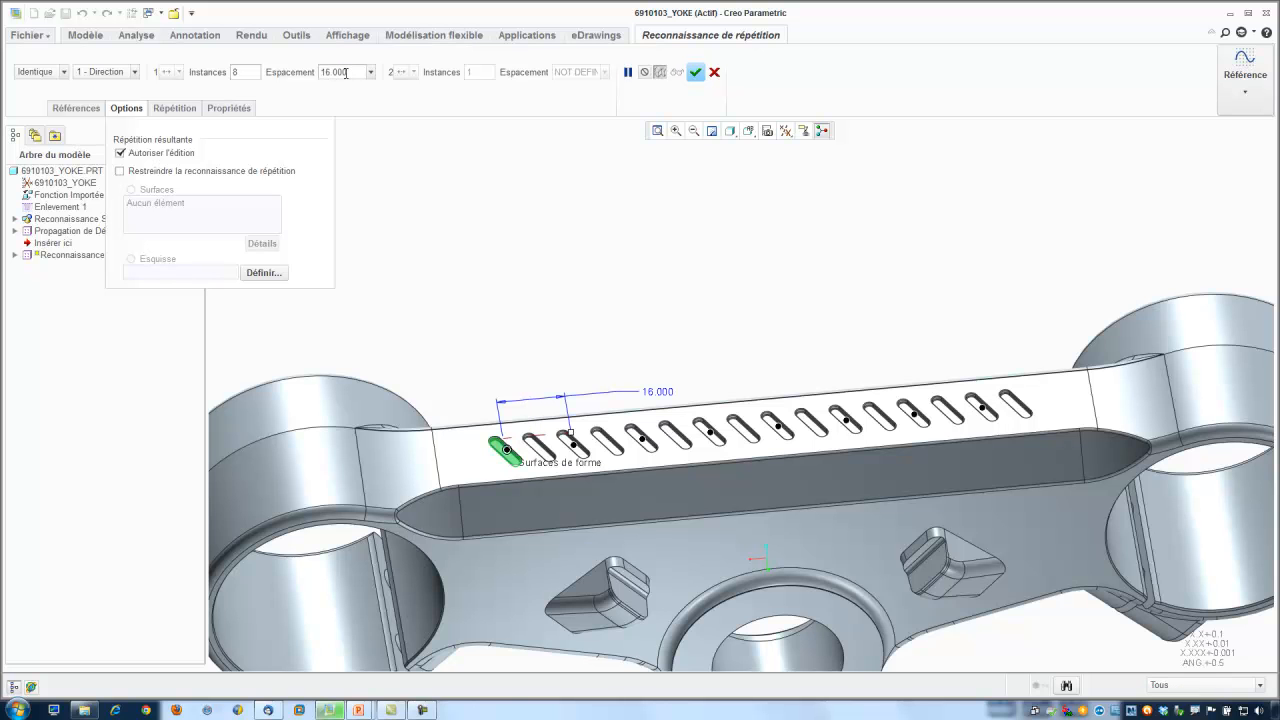
left_click(696, 72)
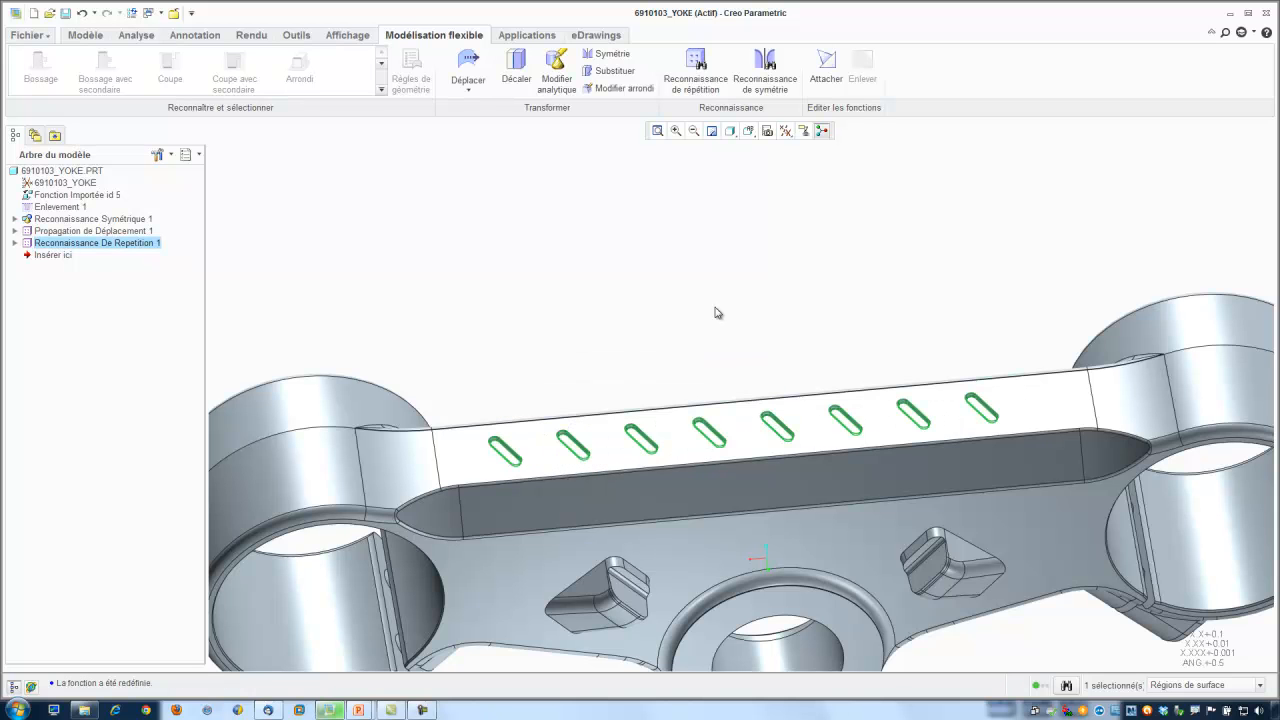
Redefine Reconnaissance De Repetition 1 and restrict the pattern recognition by a sketch.
middle_click_drag(745, 295, 743, 266)
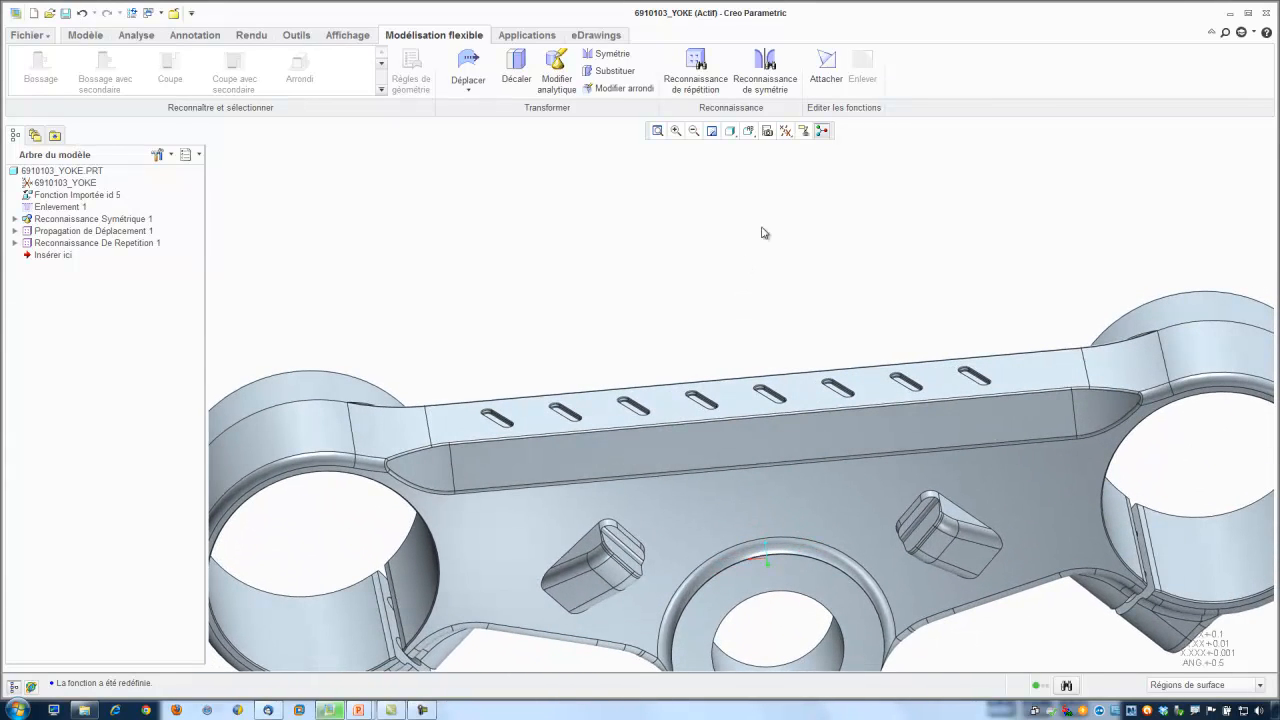
left_click(748, 131)
left_click(756, 186)
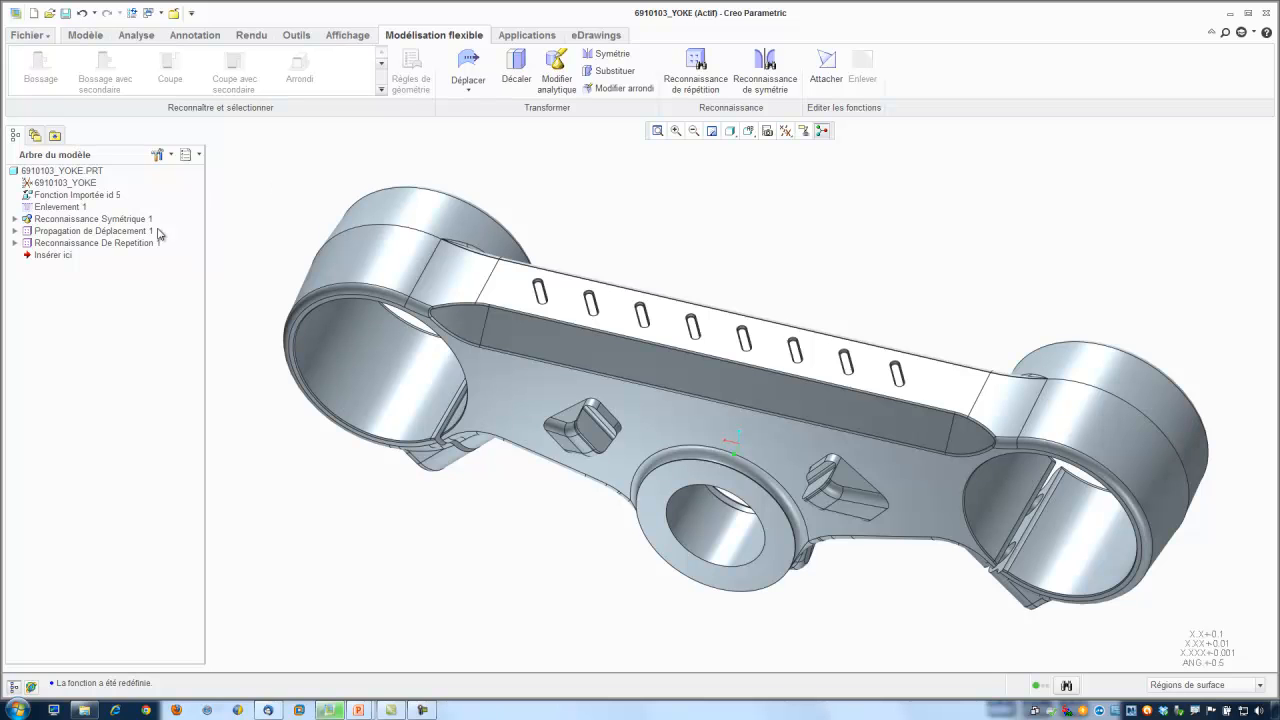
right_click(88, 245)
left_click(148, 312)
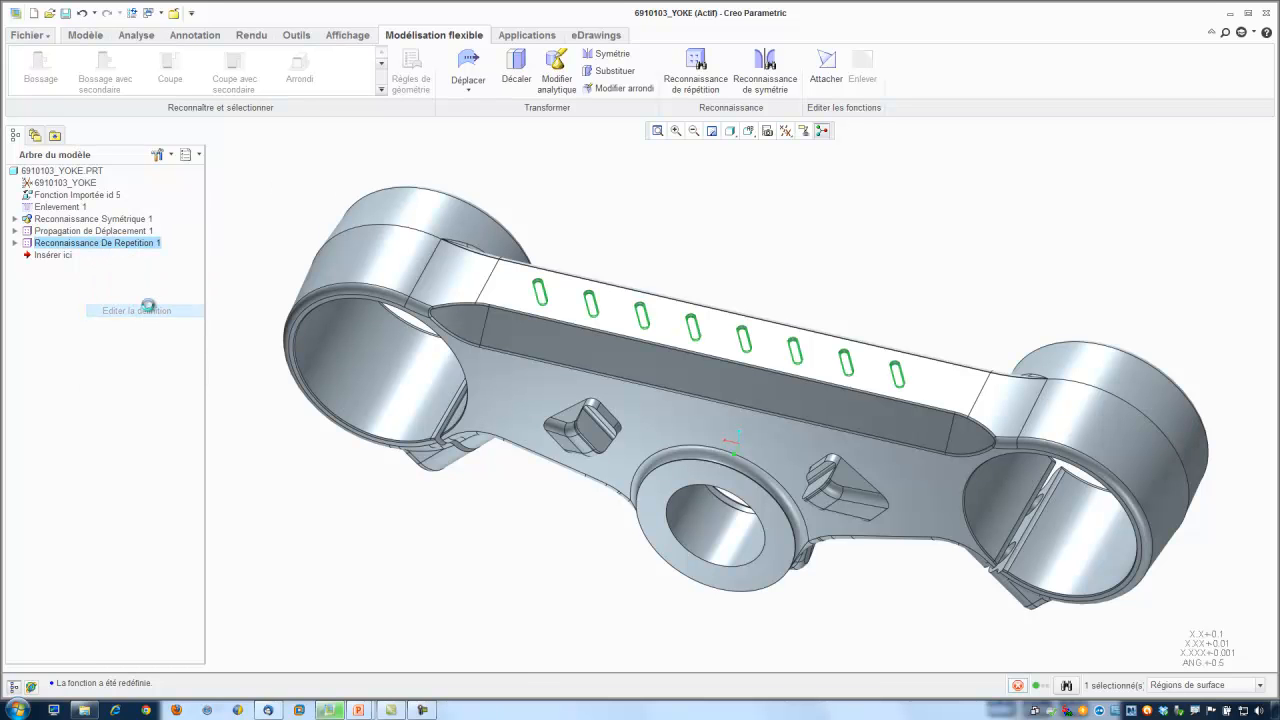
middle_click_drag(488, 261, 460, 251)
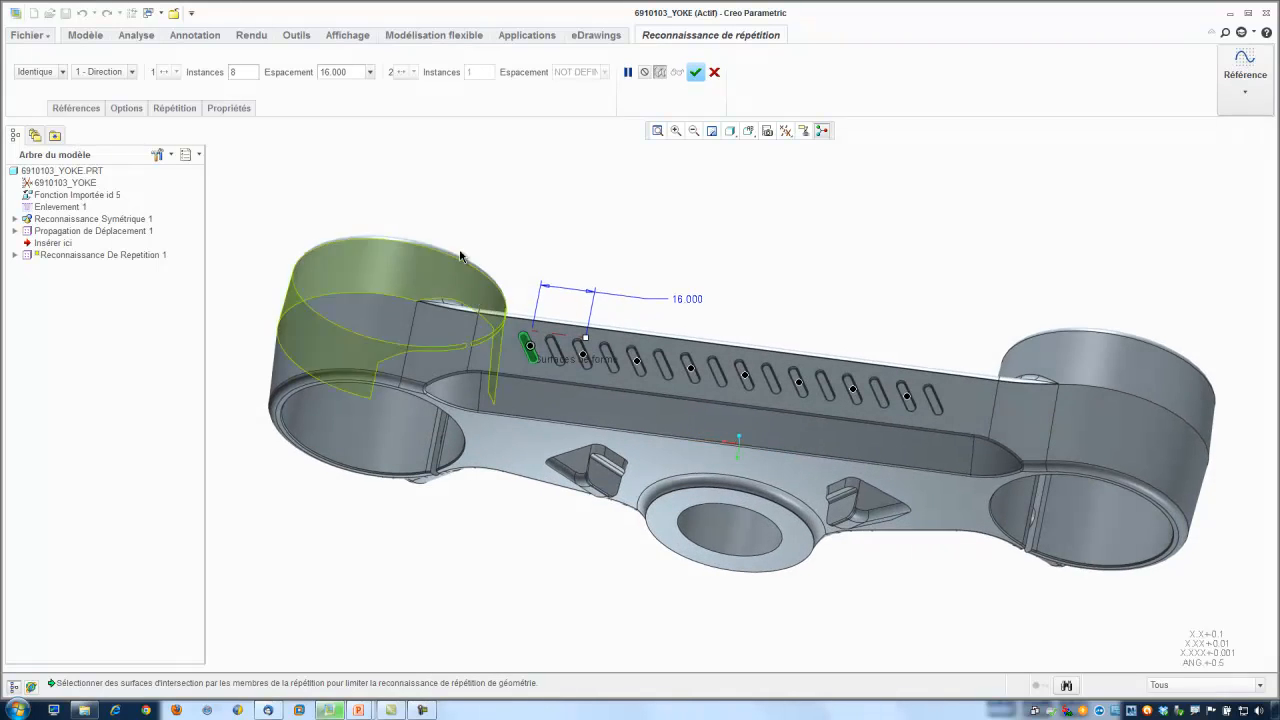
left_click(130, 108)
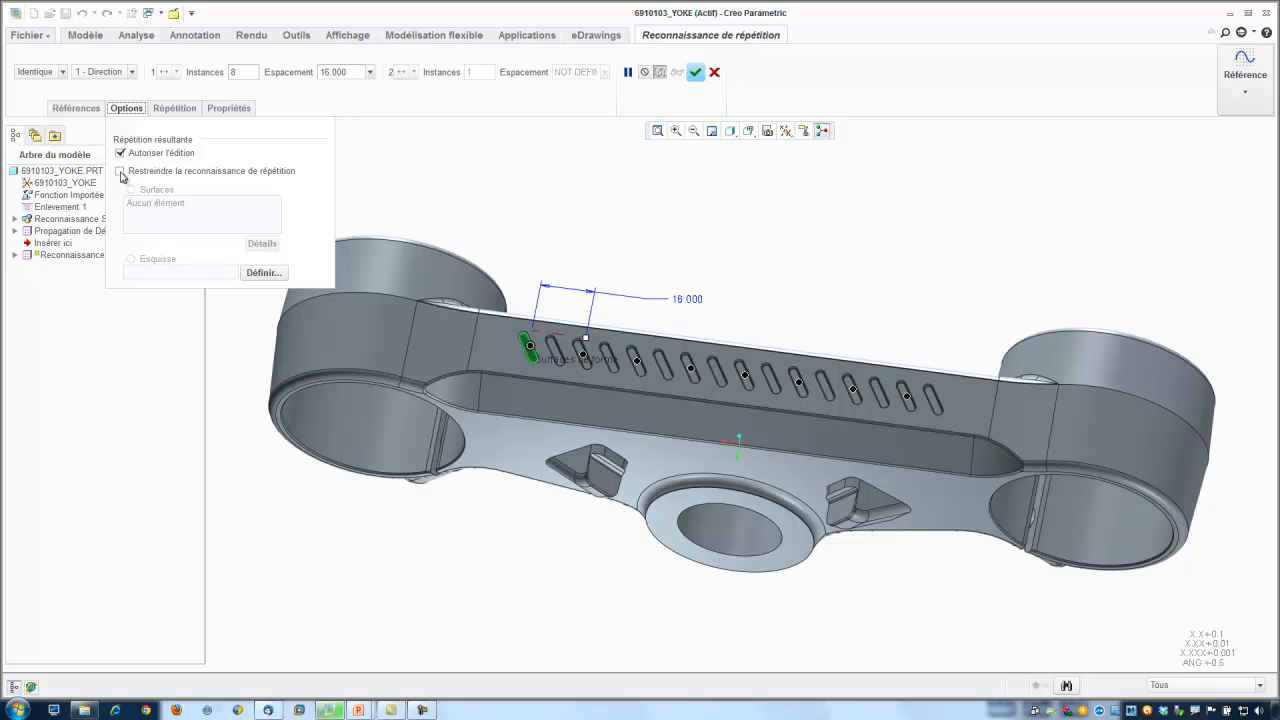
left_click(120, 172)
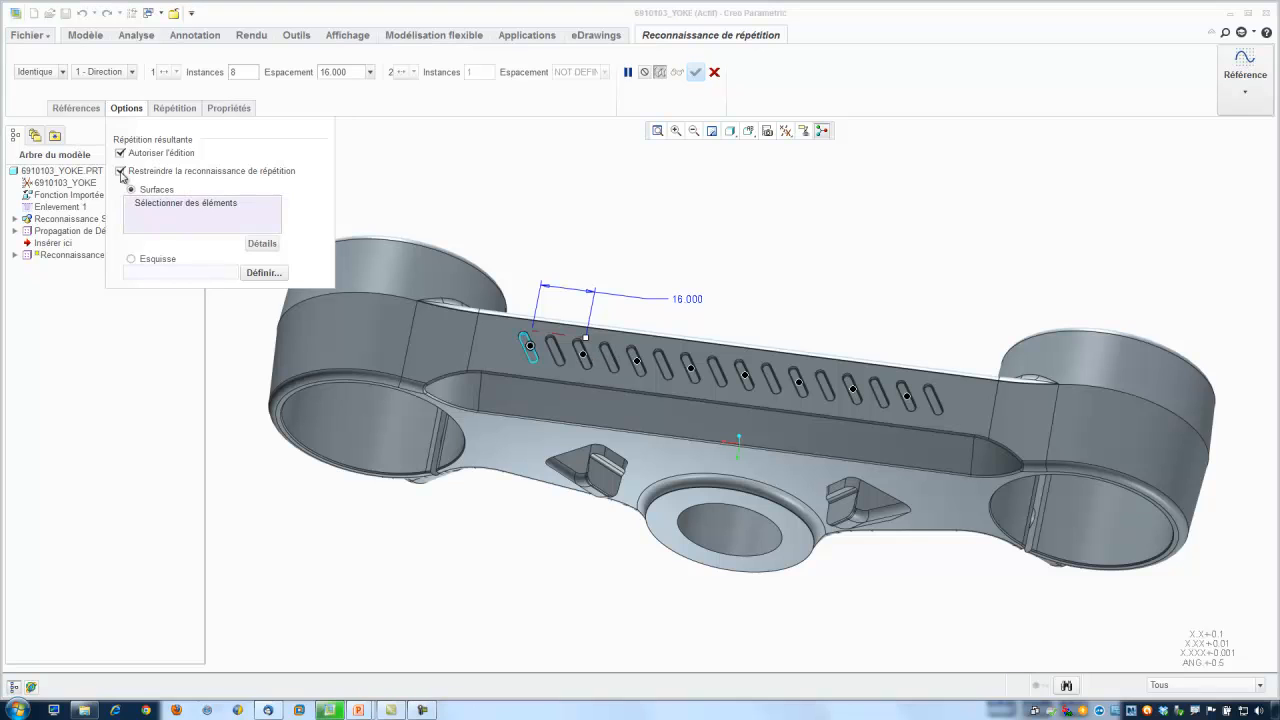
left_click(131, 259)
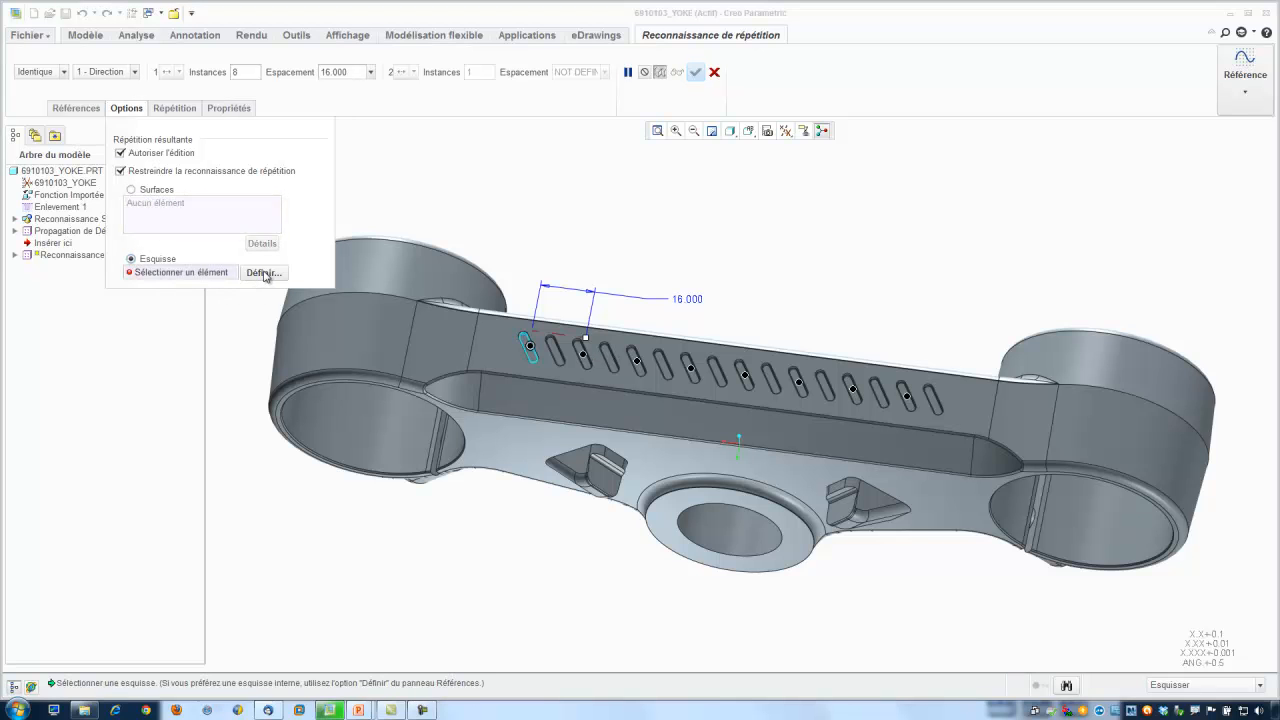
On the slotted face, sketch a rectangle about 61 long from the first slot's centre to the eighth slot as the restricting section.
left_click(263, 273)
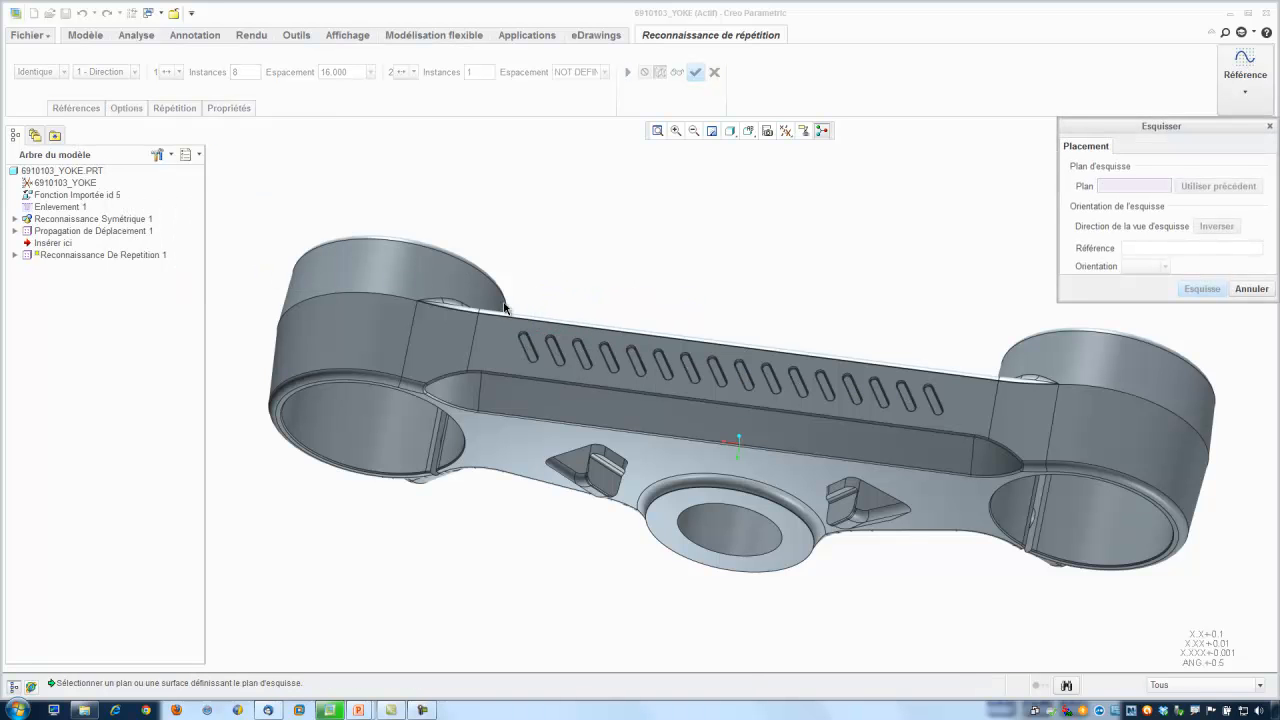
left_click(497, 341)
left_click(1200, 289)
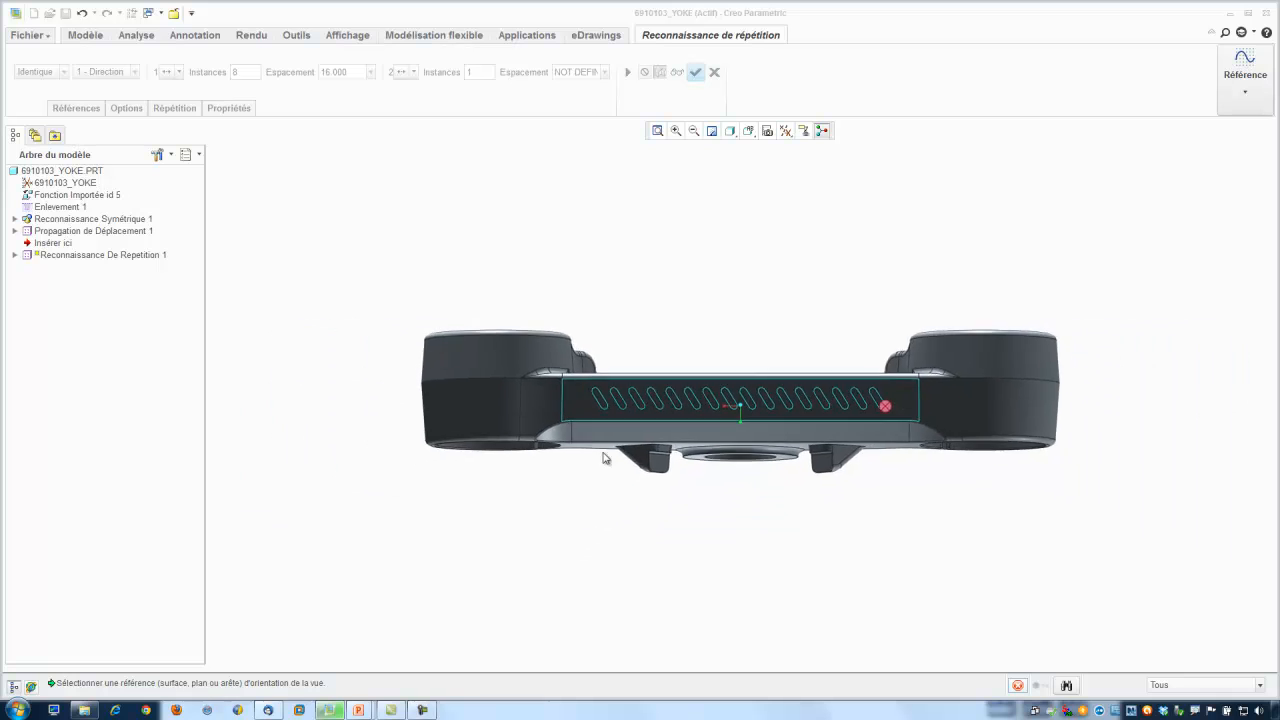
scroll(698, 396, "down", 6)
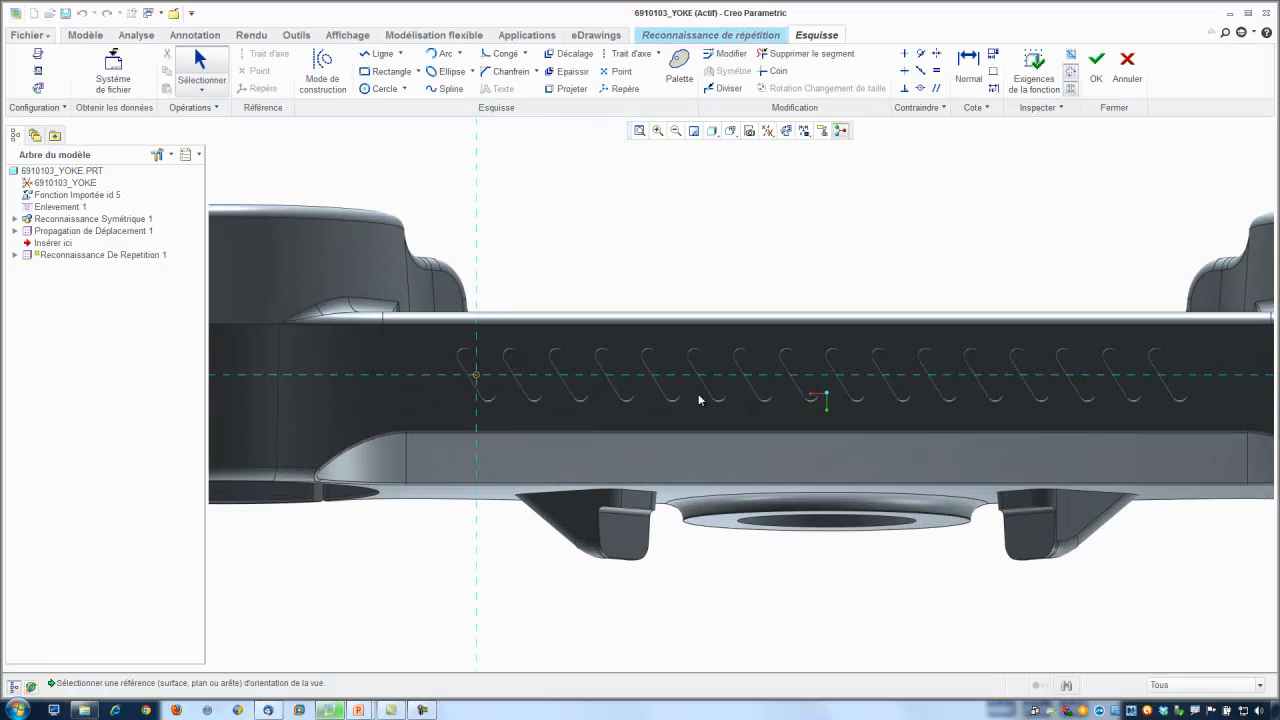
left_click(388, 71)
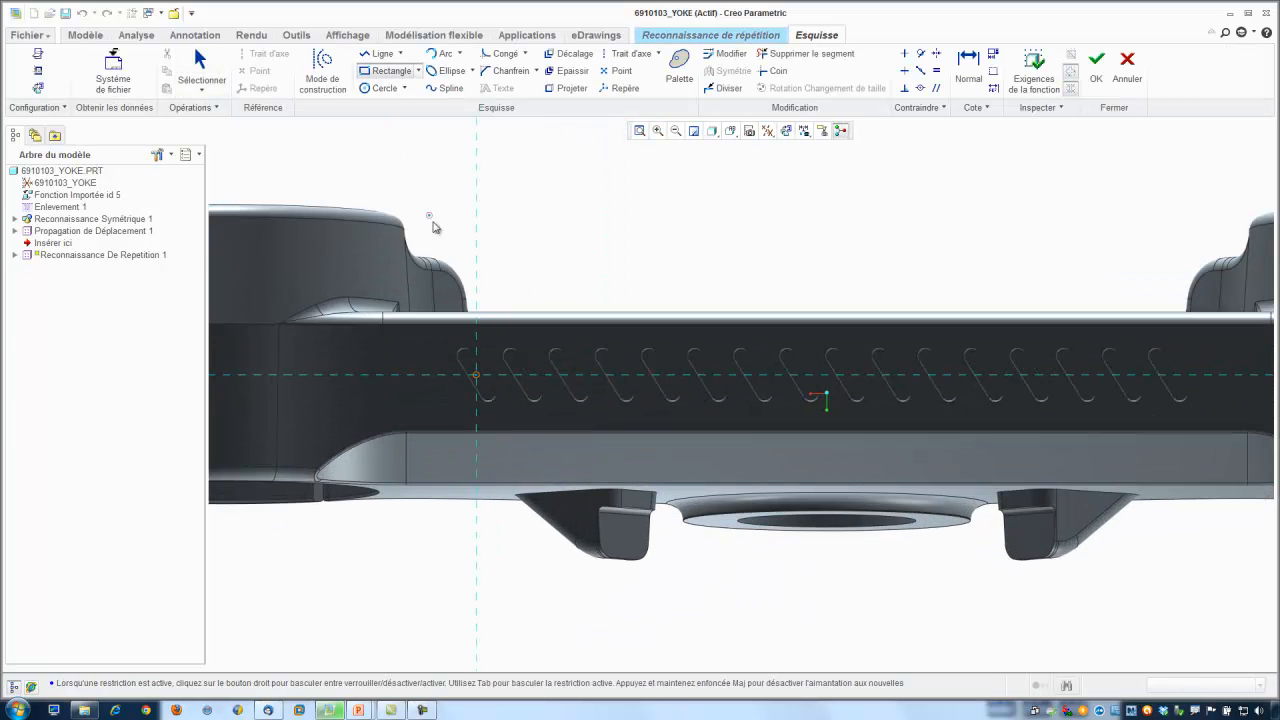
left_click(477, 333)
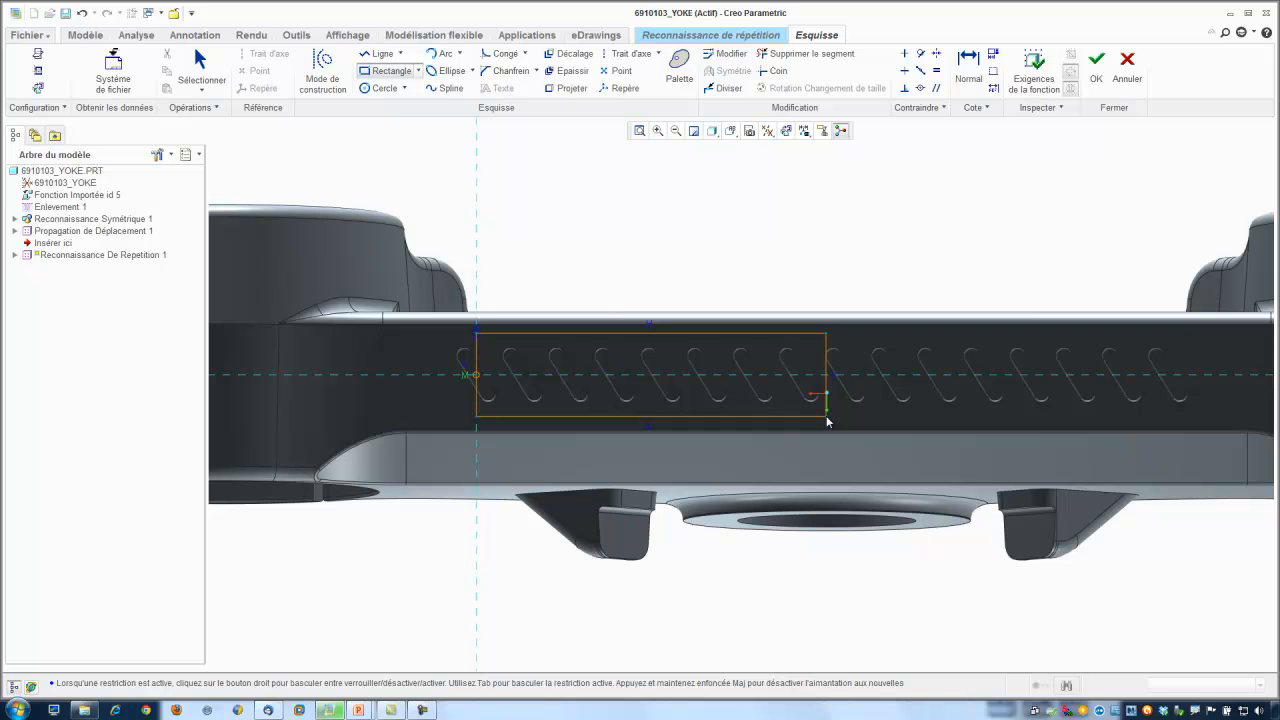
left_click(833, 374)
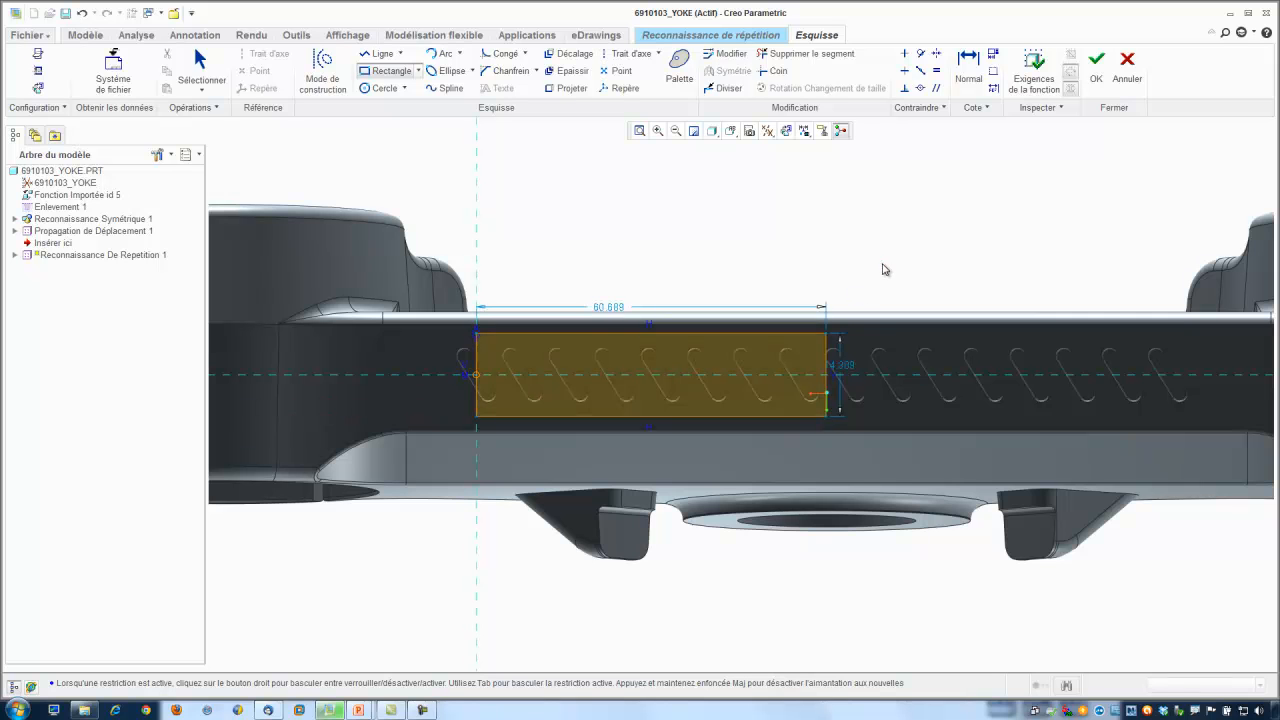
left_click(200, 65)
left_click(1096, 65)
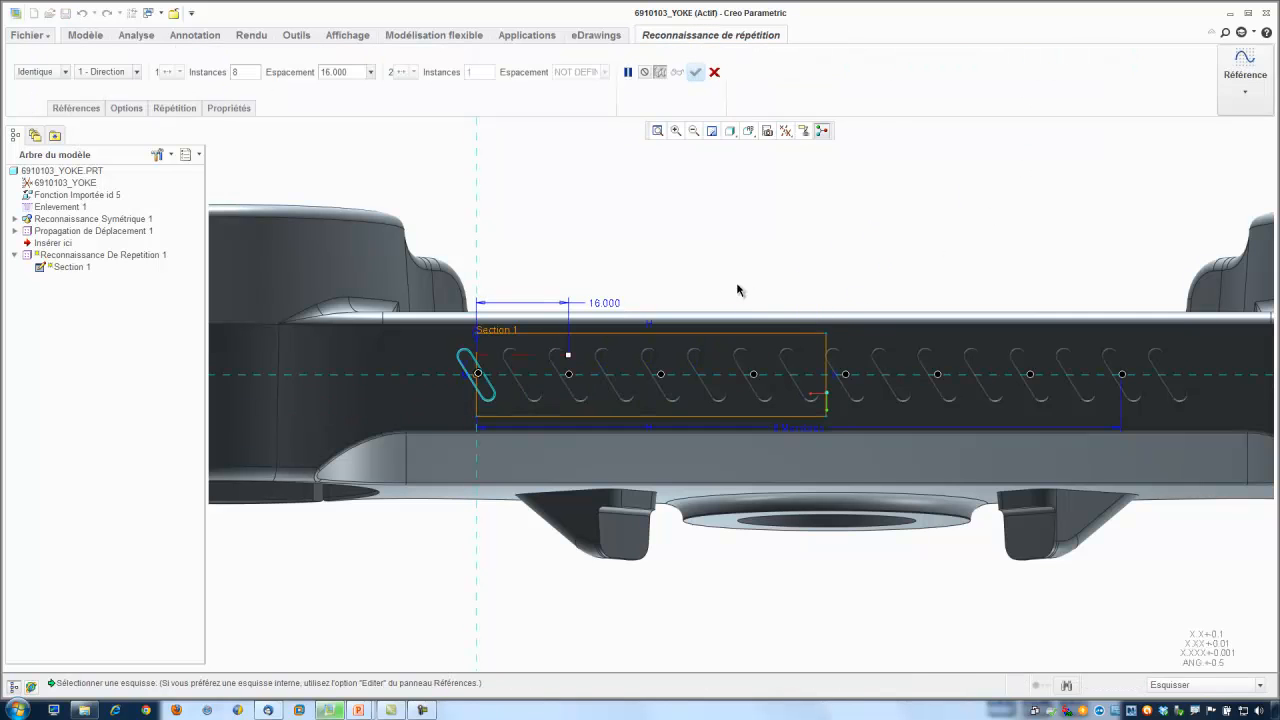
Disable editing of the slot pattern and apply the redefined recognition, returning to the saved view VUE2.
right_click(605, 235)
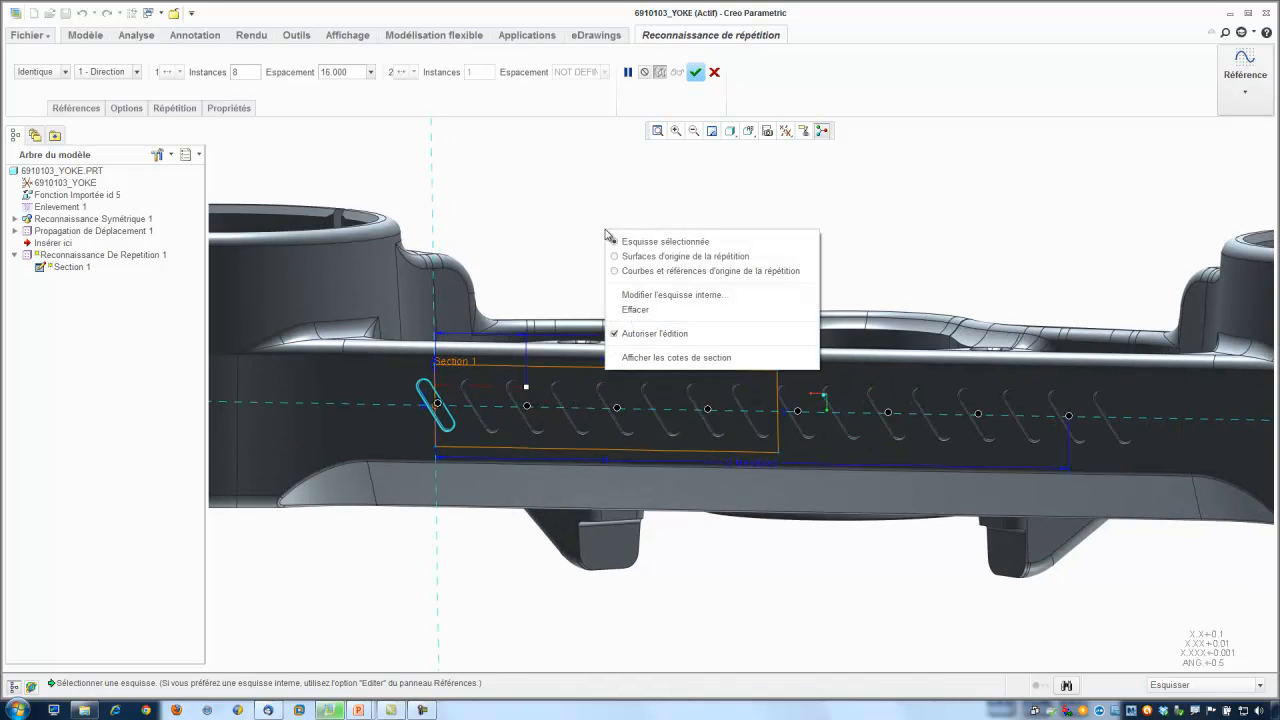
left_click(642, 334)
mouse_move(715, 286)
middle_mouse_down()
mouse_move(715, 340)
mouse_move(716, 269)
middle_mouse_up()
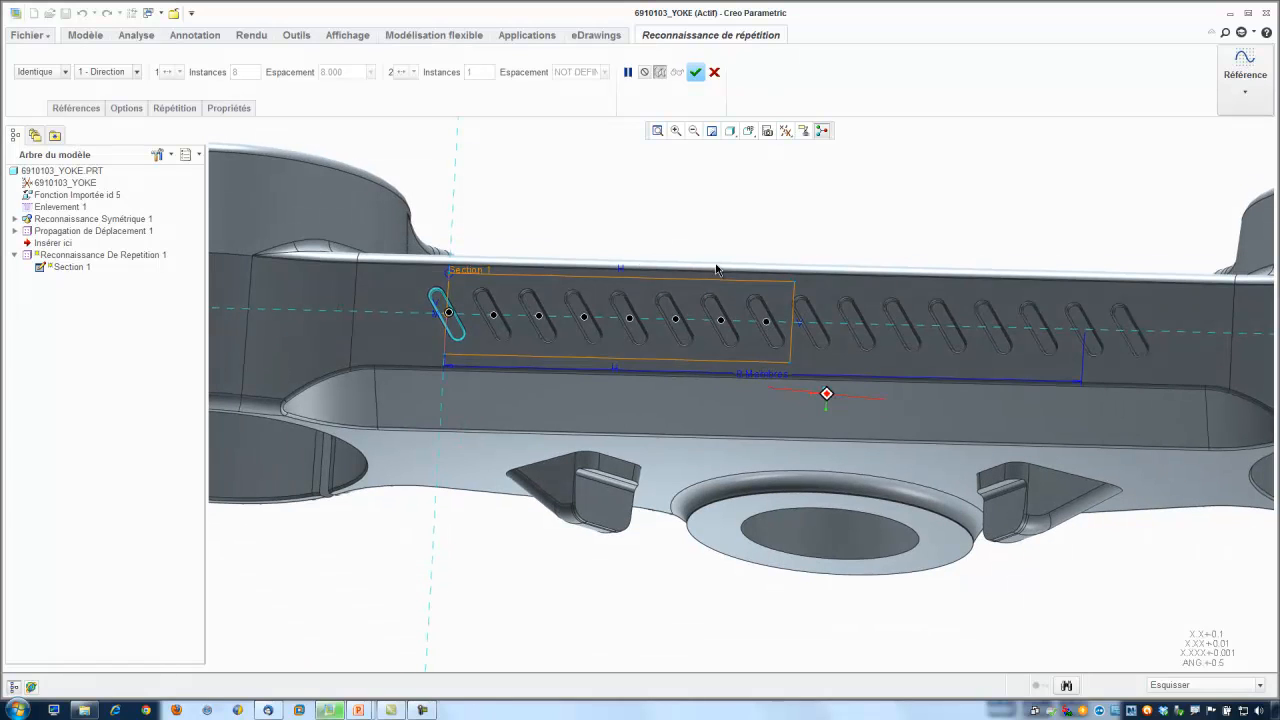
left_click(696, 73)
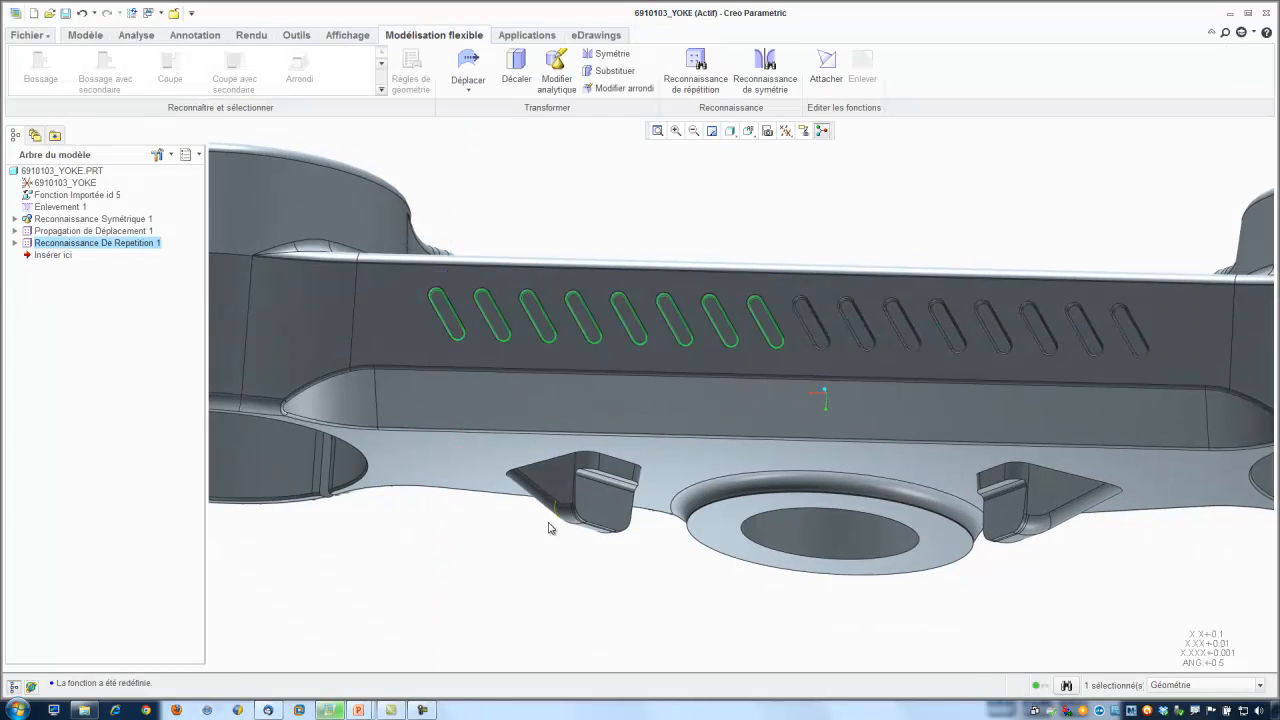
scroll(535, 543, "down", 3)
left_click(748, 130)
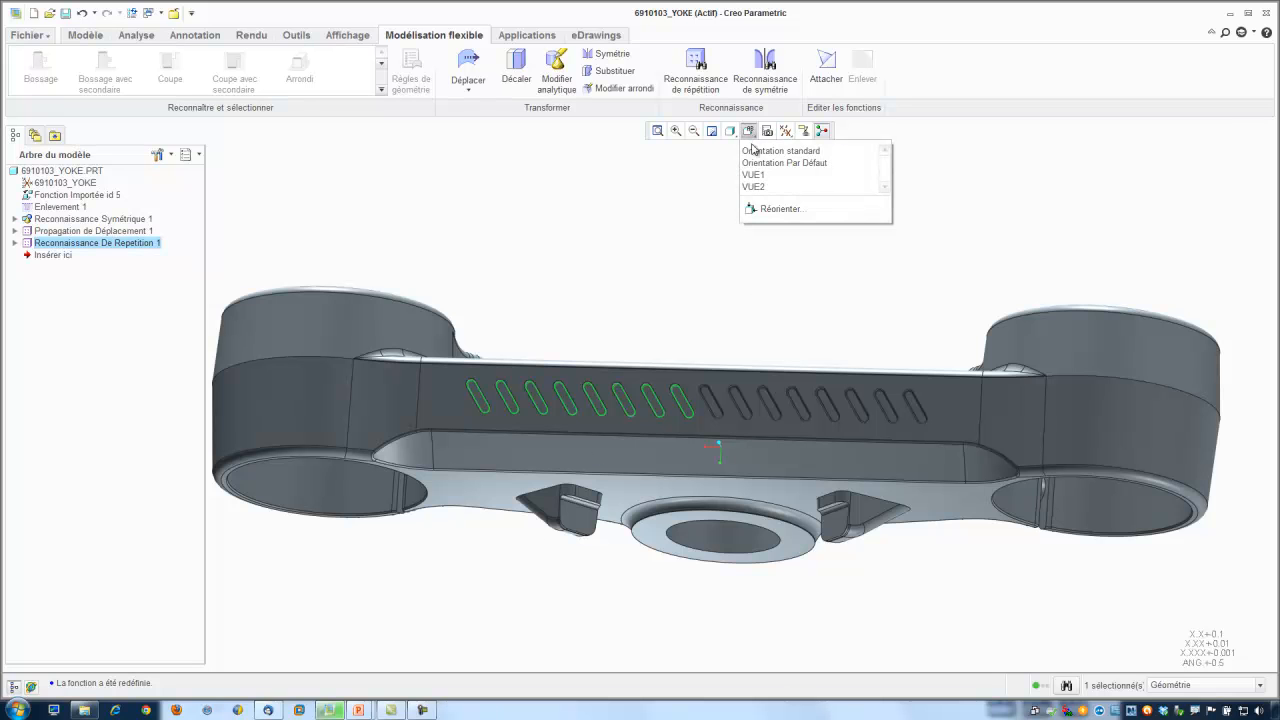
left_click(755, 184)
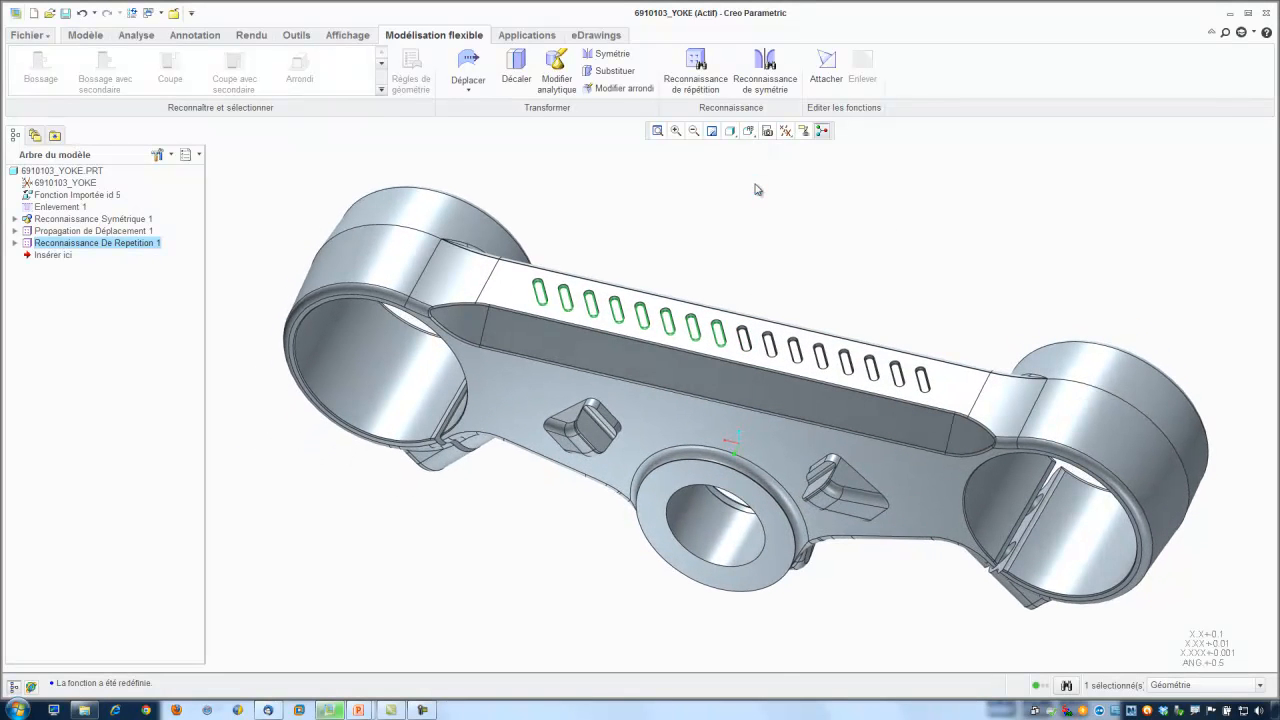
Freely rotate the first slot of the row about its centre within the slotted face using a flexible Move.
left_click(755, 189)
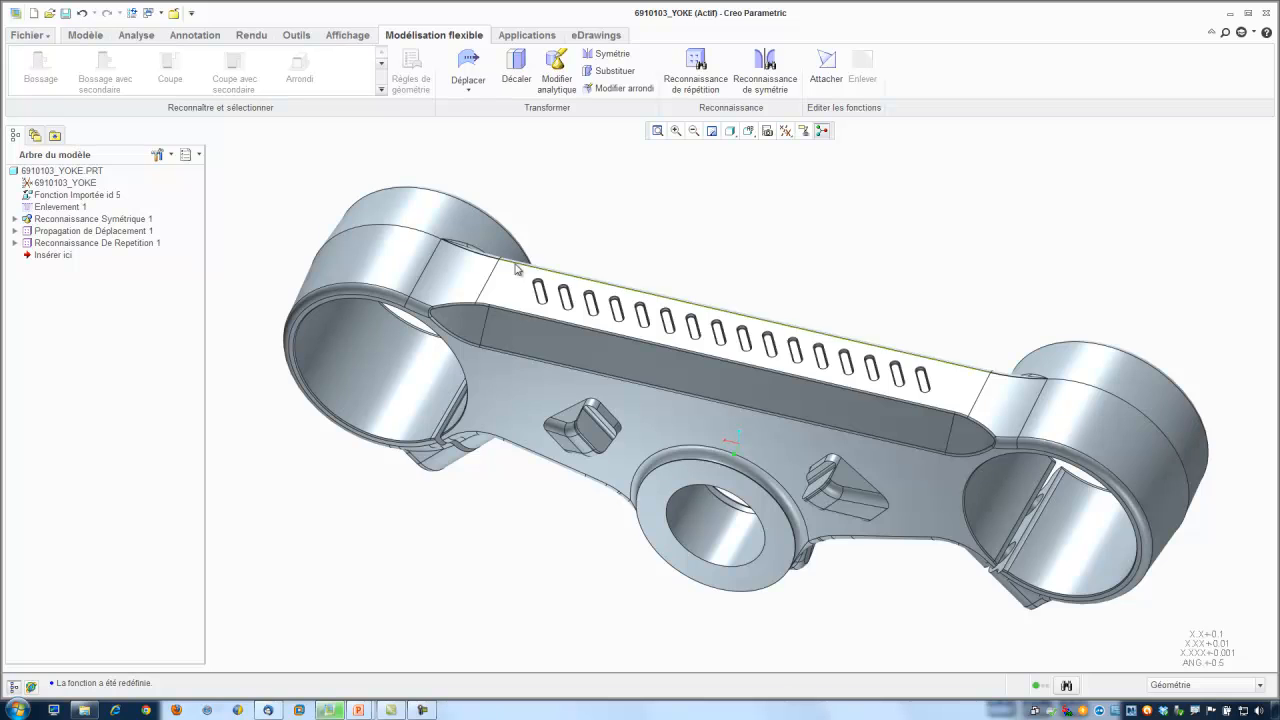
scroll(541, 299, "up", 5)
left_click(541, 299)
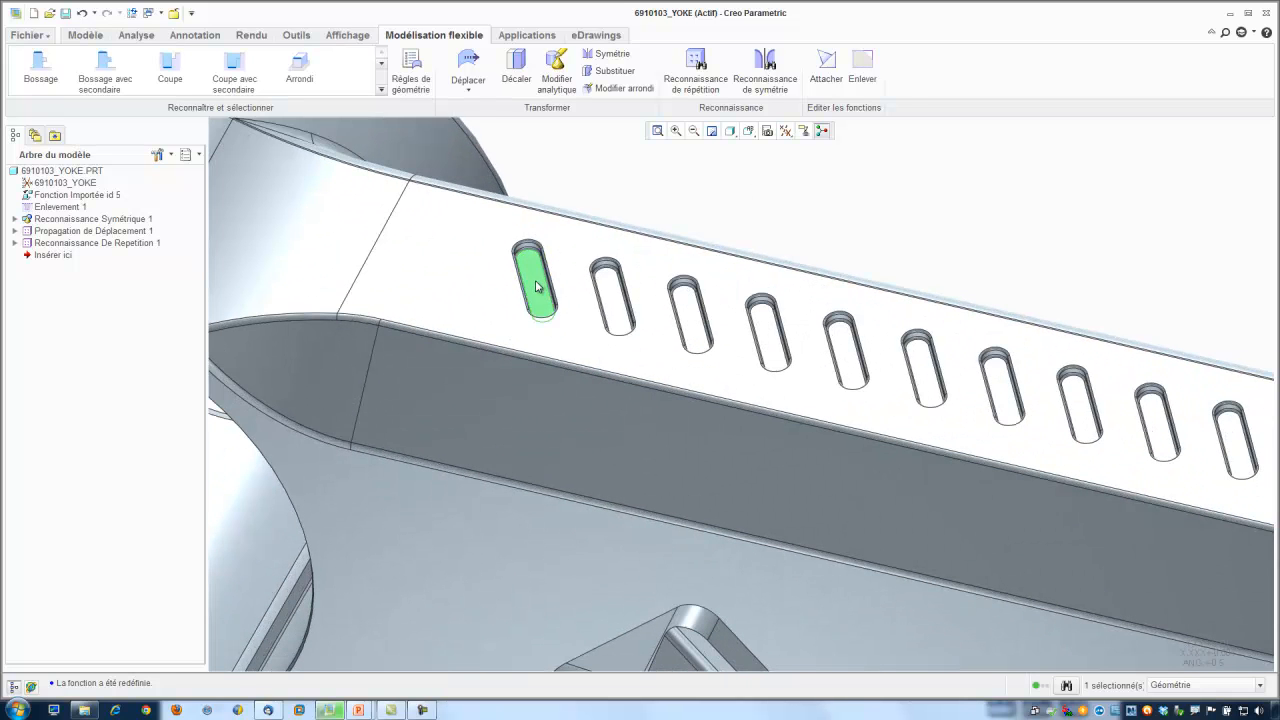
scroll(540, 292, "down", 3)
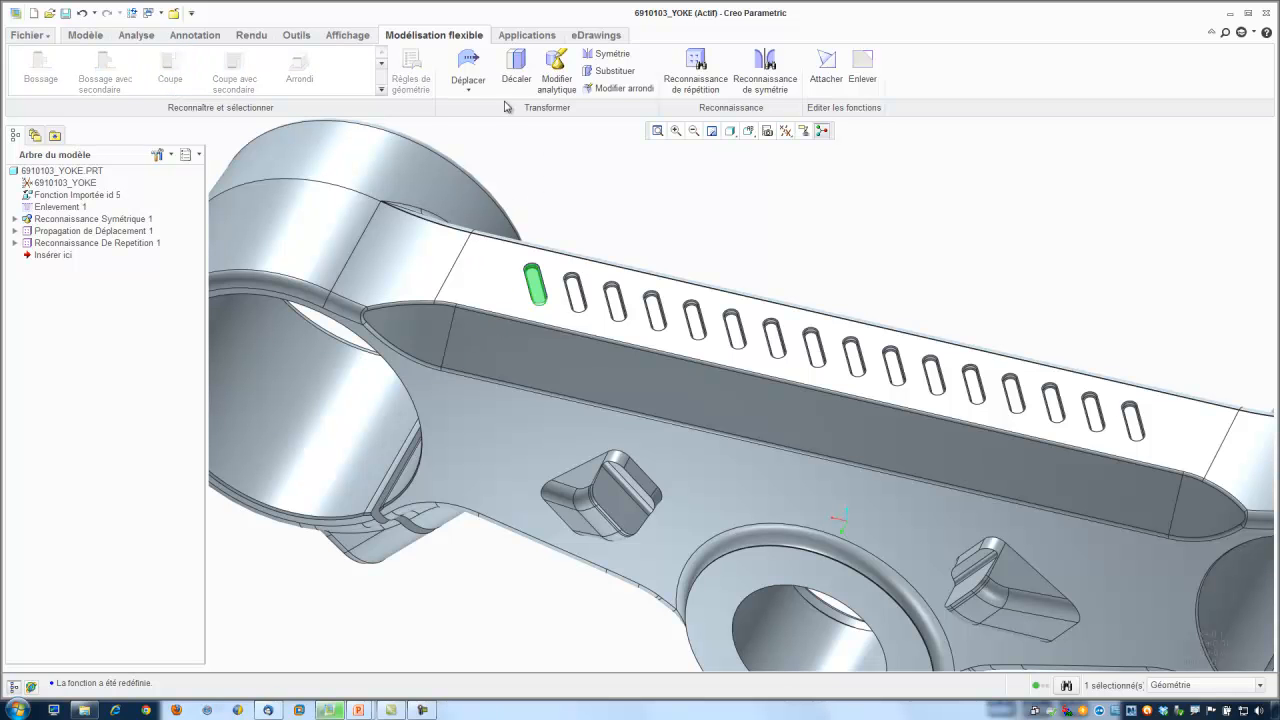
left_click(470, 64)
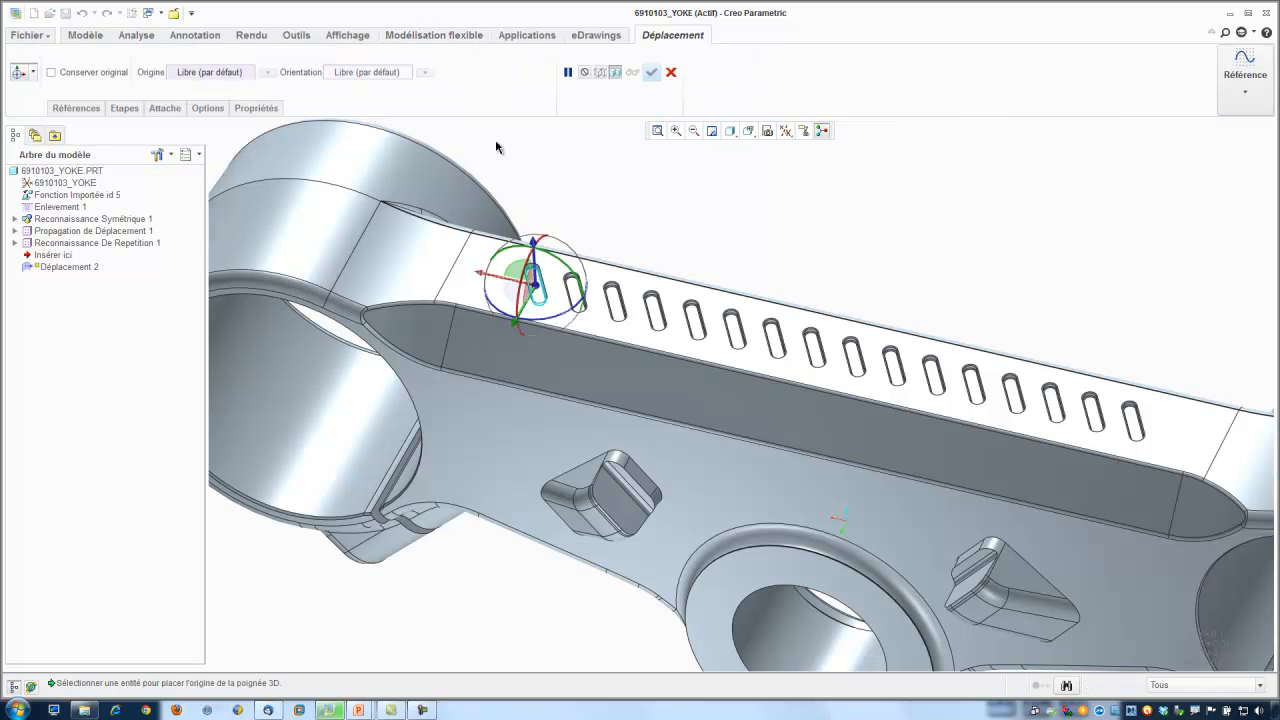
scroll(545, 295, "up", 4)
scroll(550, 296, "up", 2)
left_click_drag(563, 353, 488, 362)
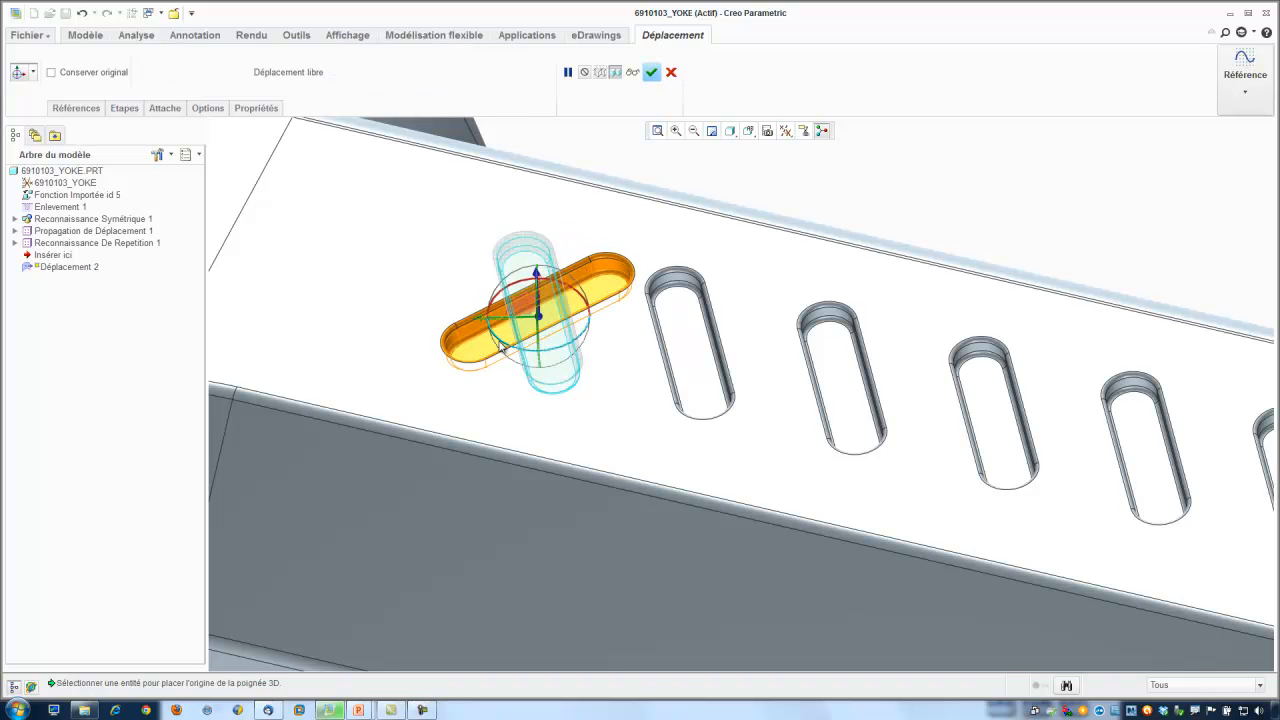
Propagate the slot rotation to Reconnaissance De Repetition 1 and apply the move, returning to the saved view VUE2.
left_click(166, 108)
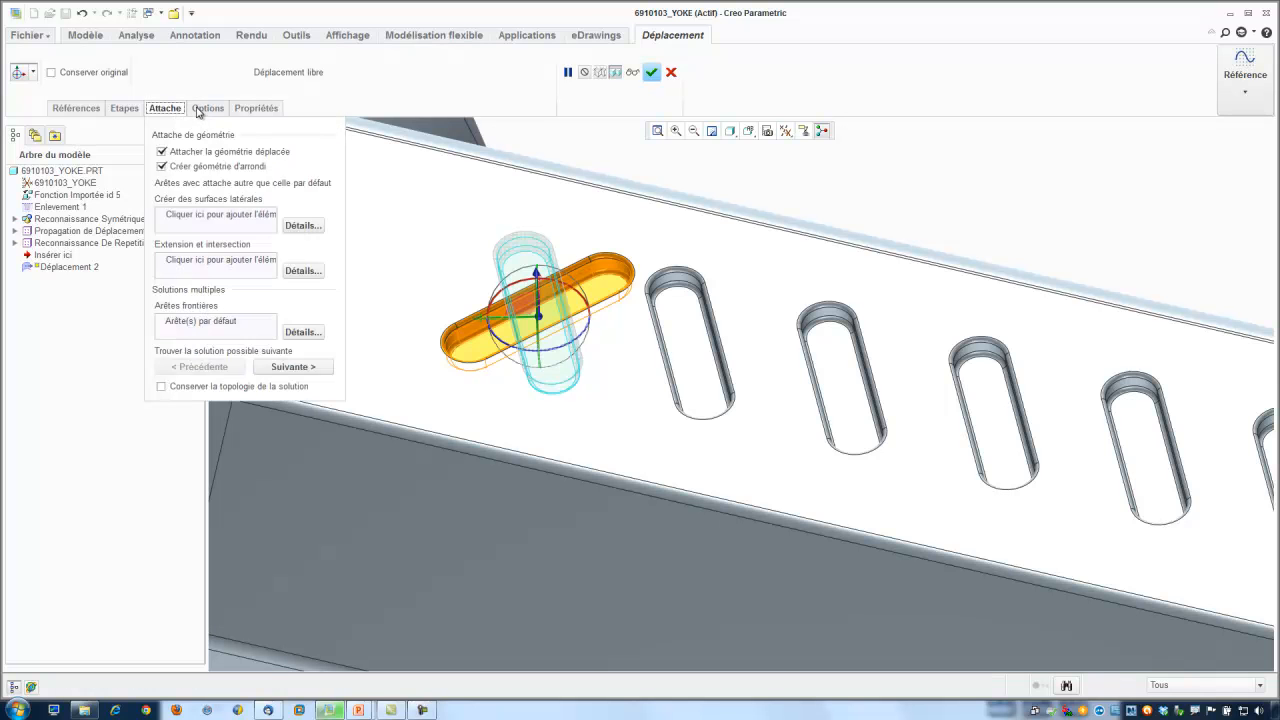
left_click(206, 108)
left_click(232, 171)
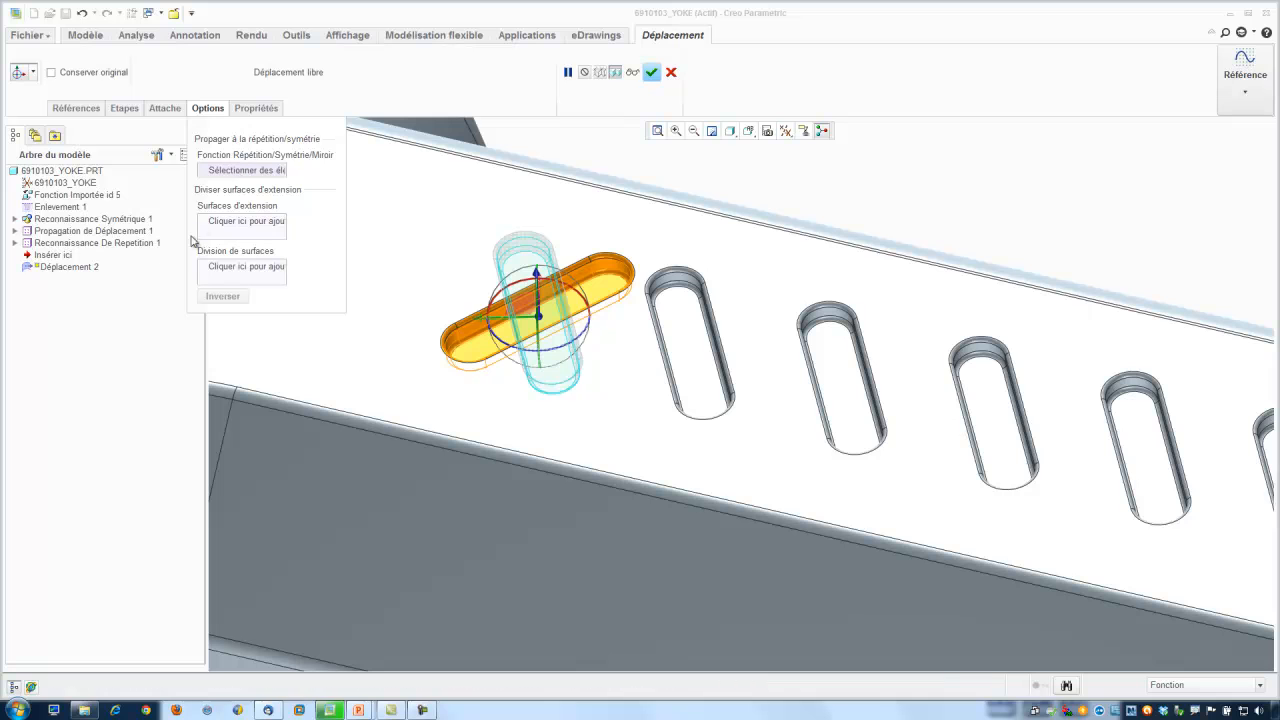
left_click(140, 243)
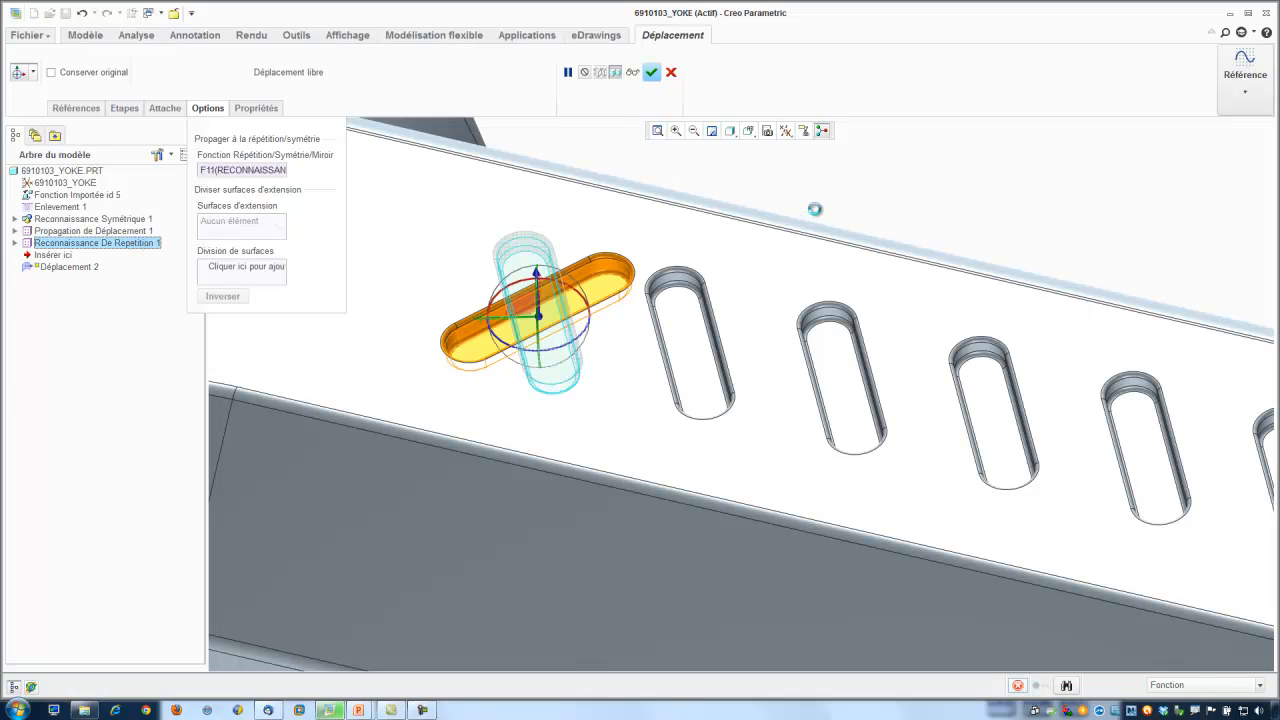
scroll(550, 245, "down", 5)
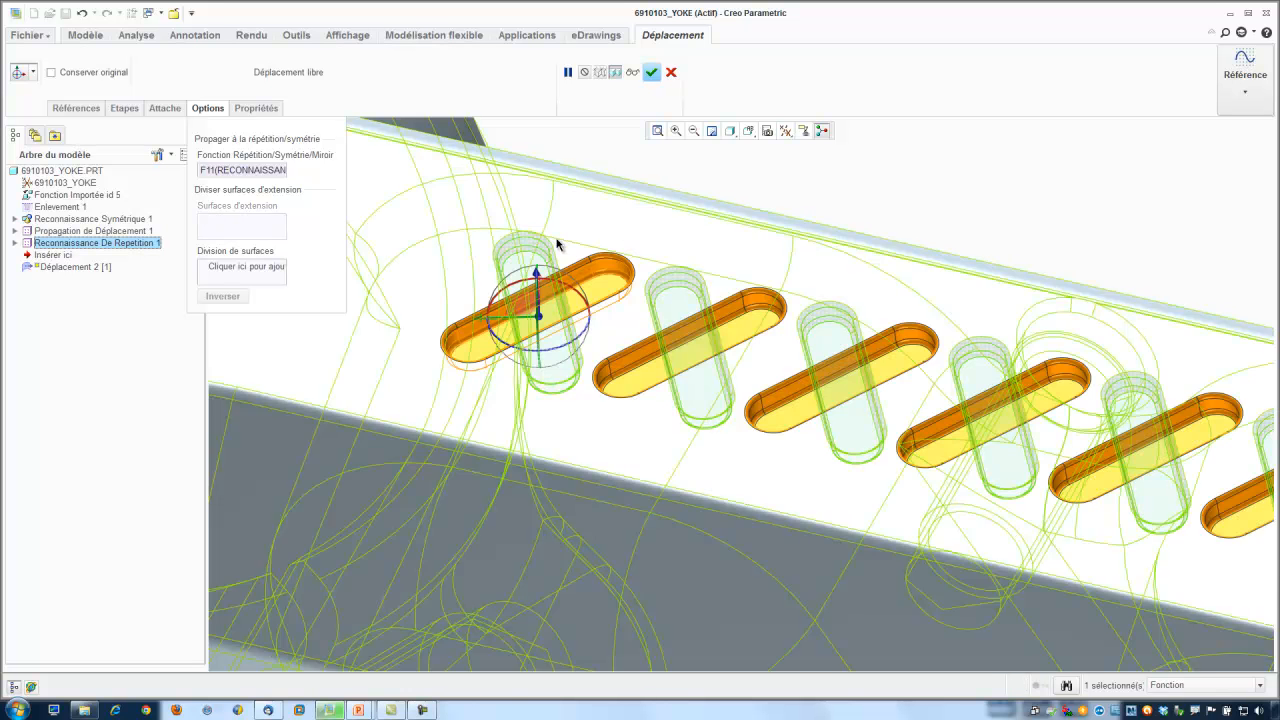
scroll(536, 245, "down", 2)
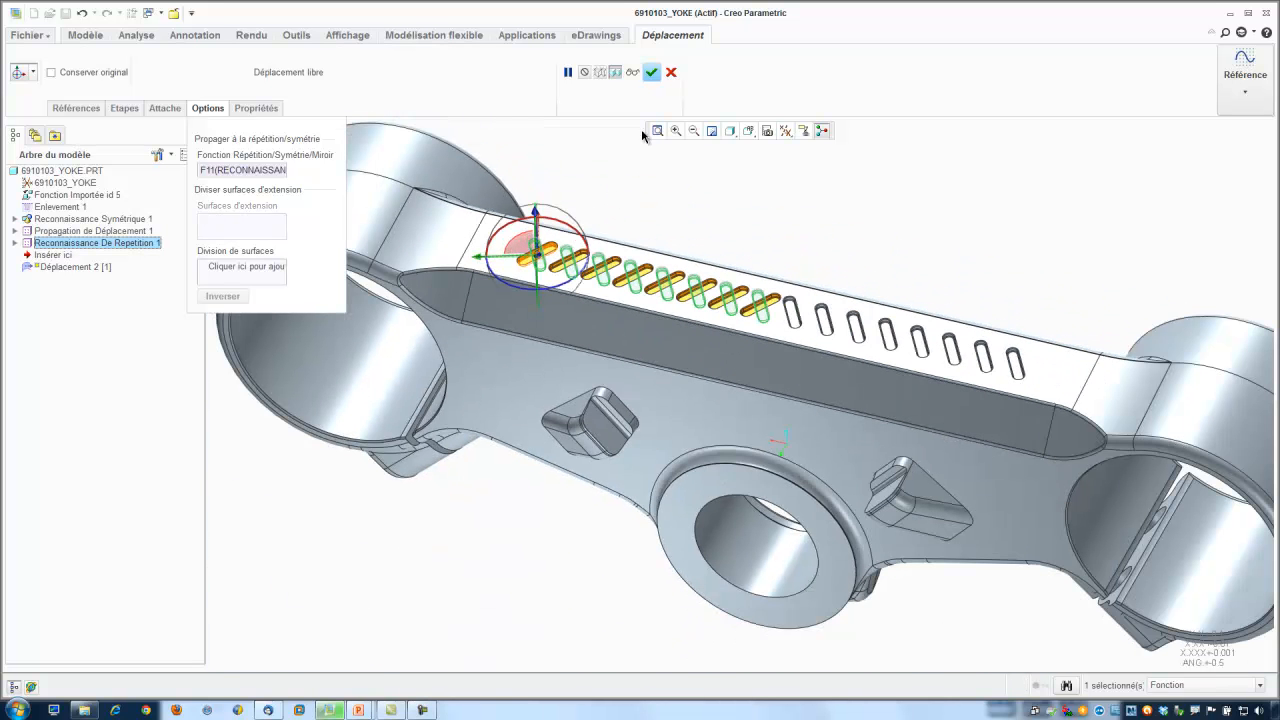
left_click(651, 74)
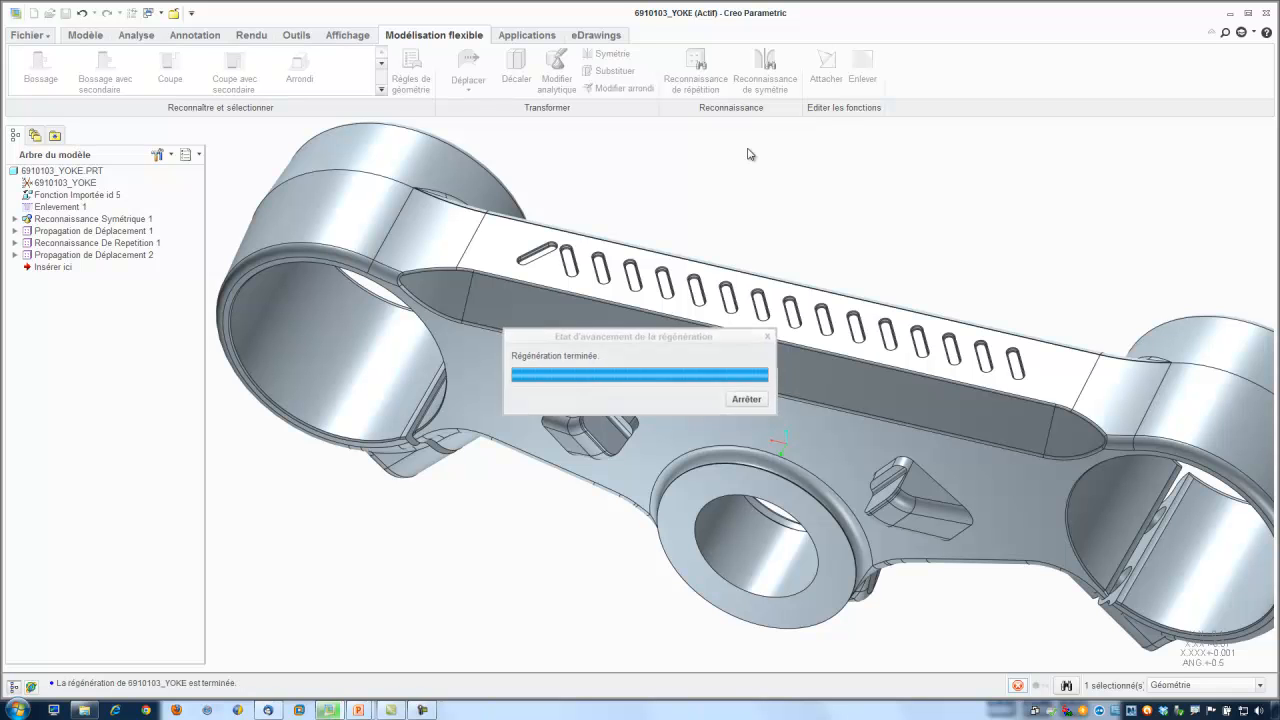
left_click(753, 136)
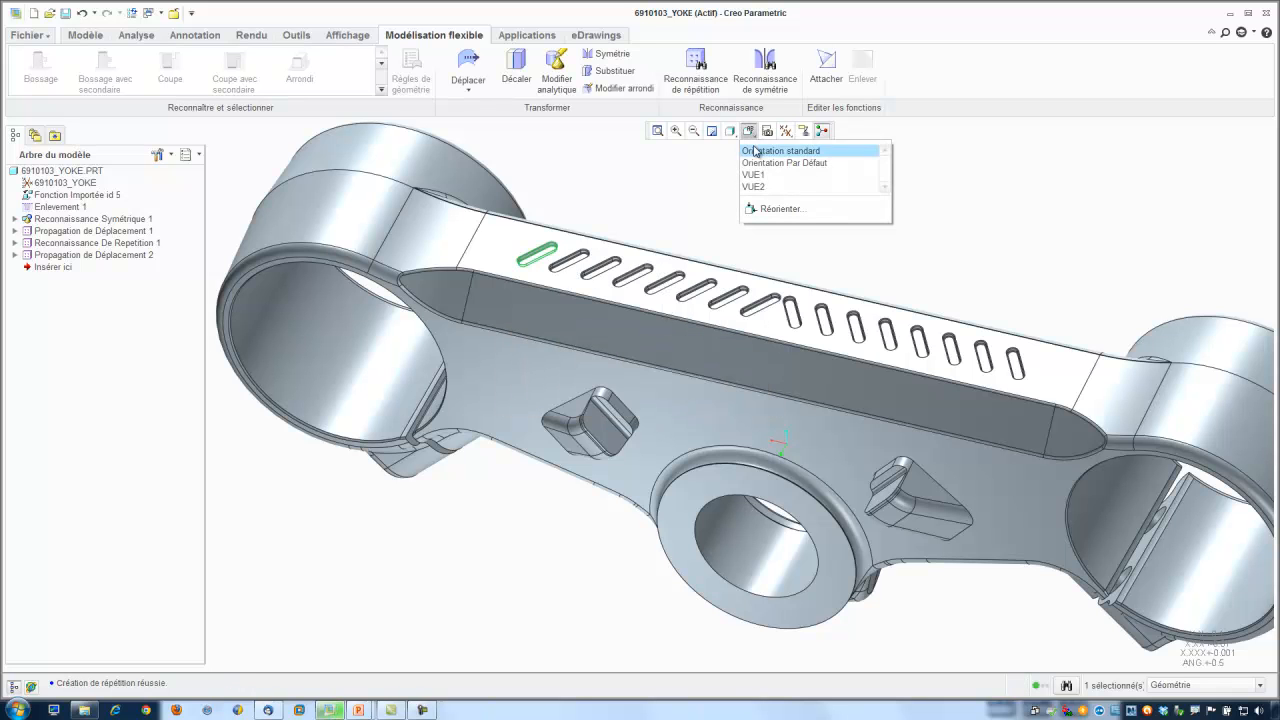
left_click(758, 189)
left_click(751, 285)
mouse_move(641, 420)
middle_mouse_down()
mouse_move(649, 466)
mouse_move(650, 437)
middle_mouse_up()
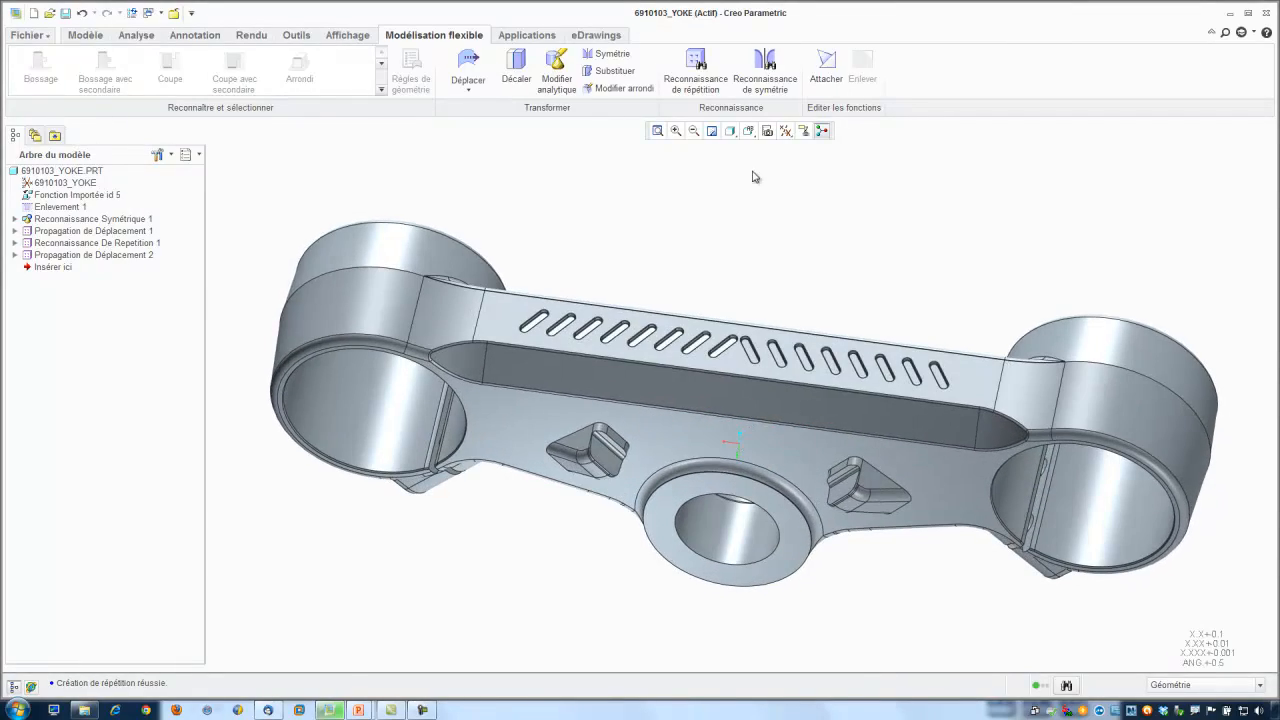
left_click(749, 131)
left_click(753, 187)
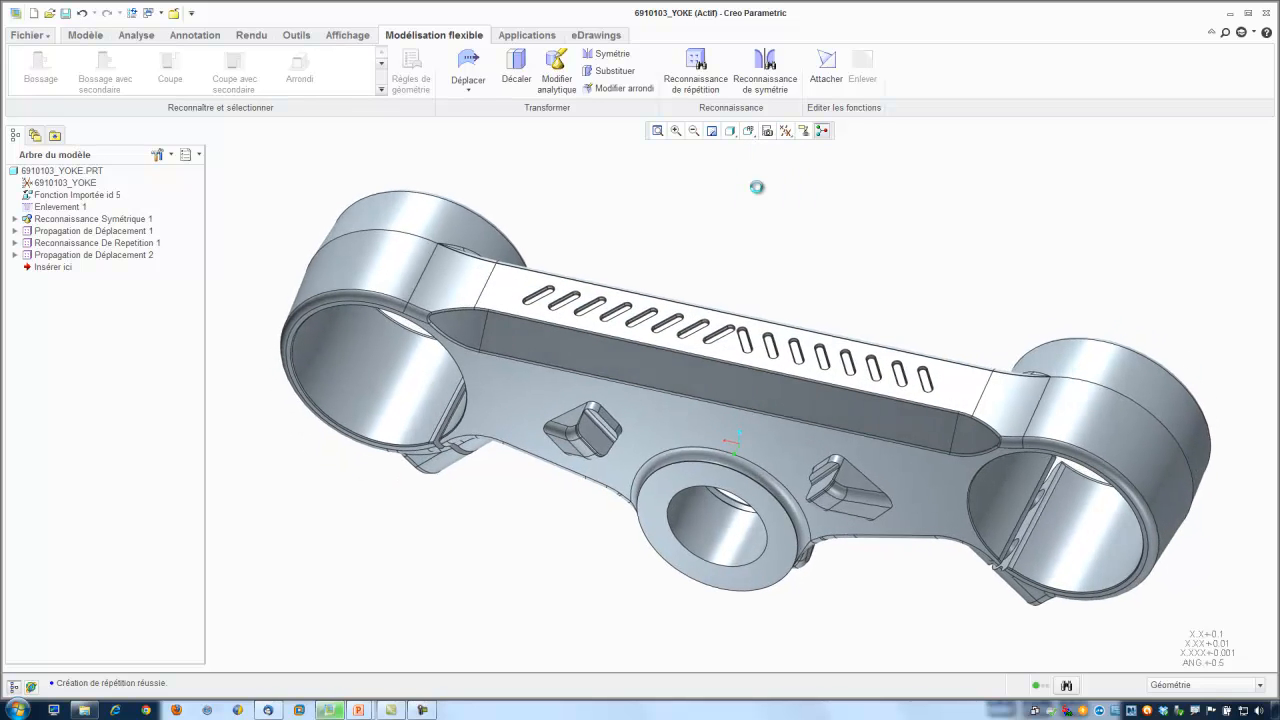
Set the selection filter to Régions de surface and, in view VUE1, select the recess surfaces as cuts on both halves of the left clamp.
left_click(1187, 688)
left_click(1196, 648)
left_click(752, 132)
left_click(745, 174)
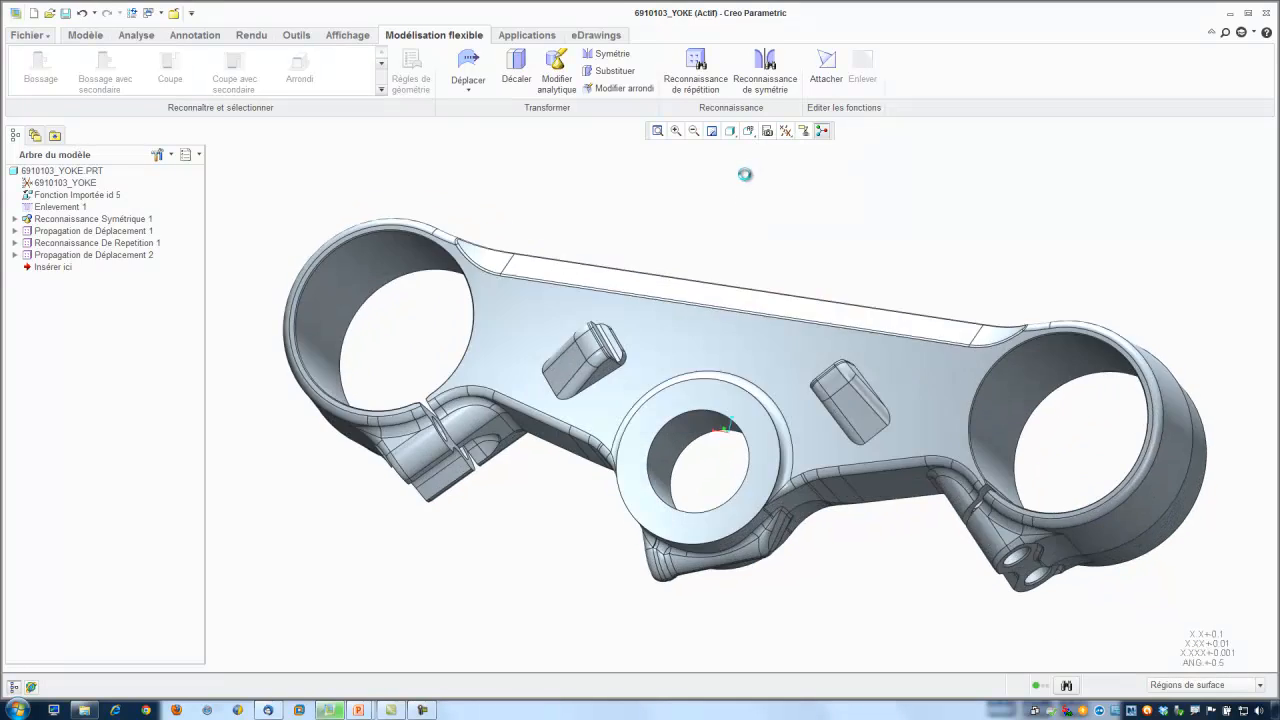
left_click(420, 458)
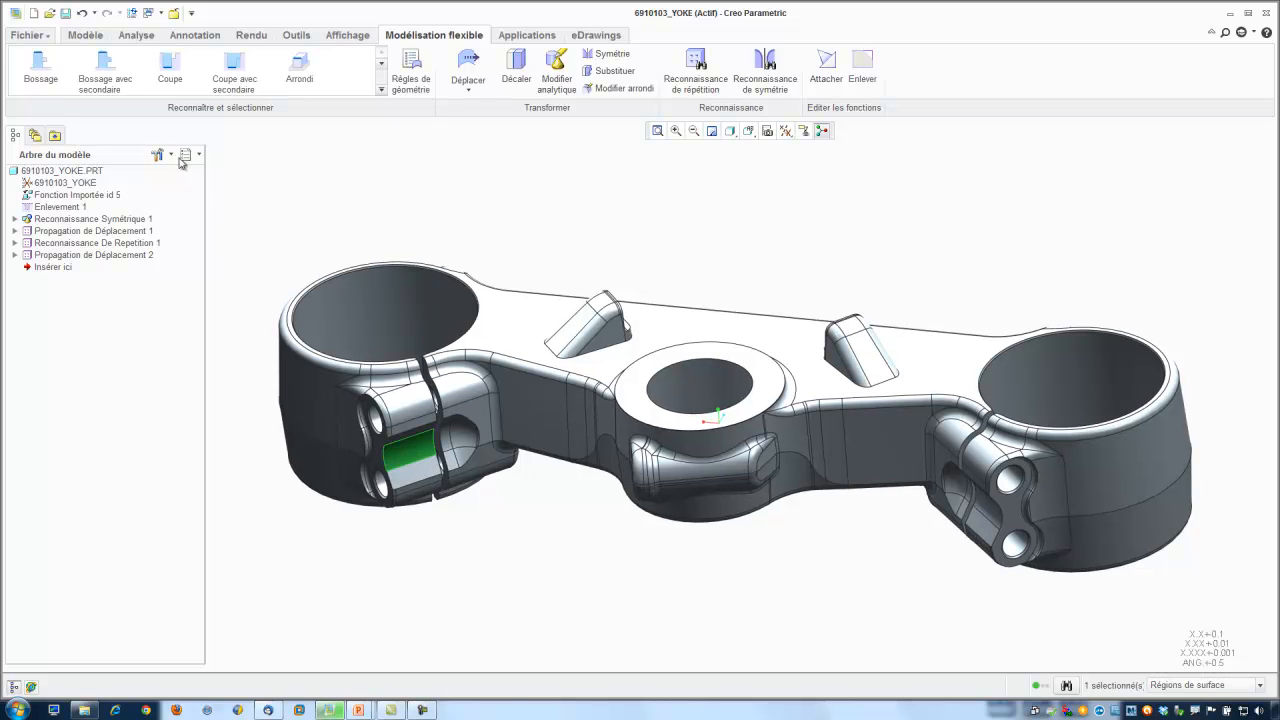
left_click(172, 80)
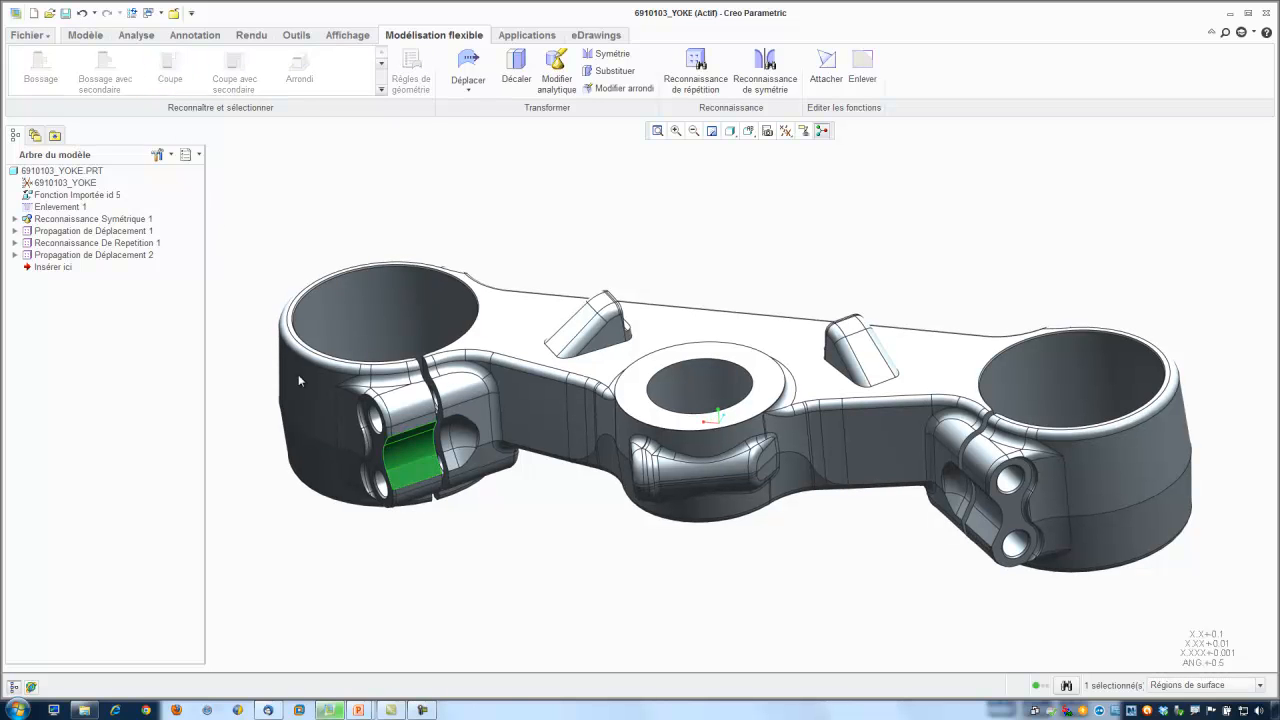
left_click(460, 441, "ctrl")
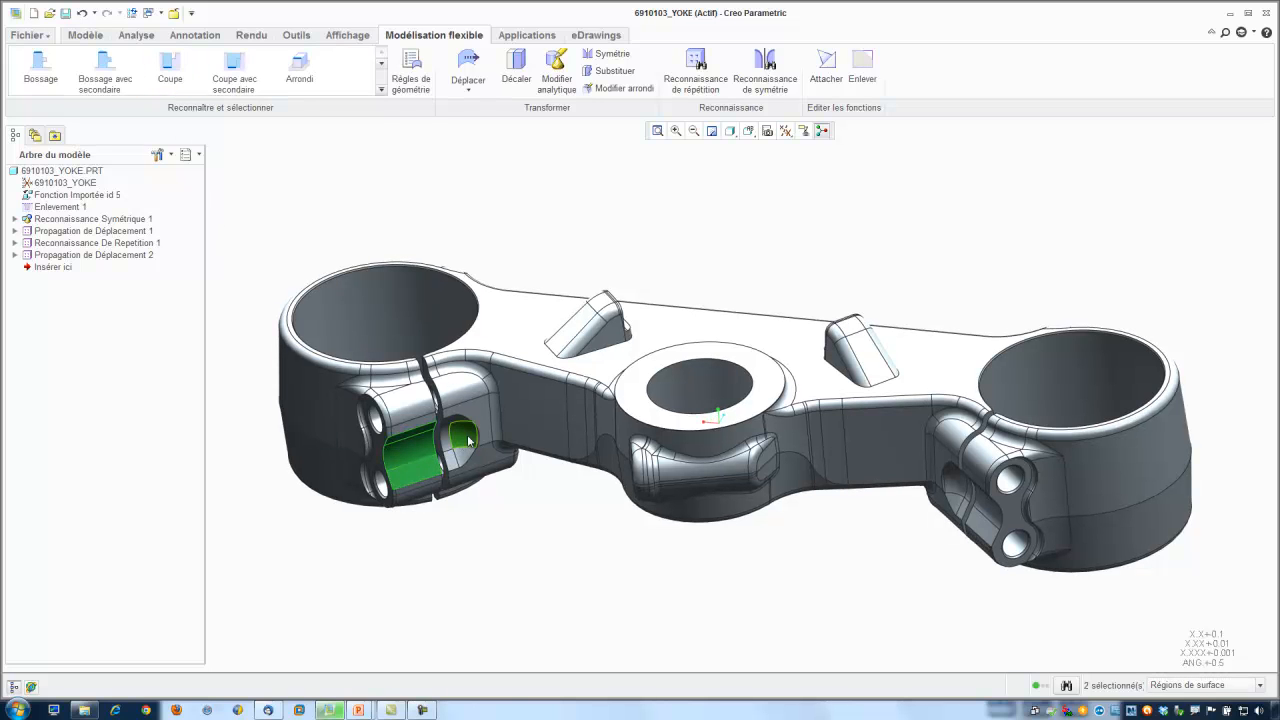
left_click(181, 72)
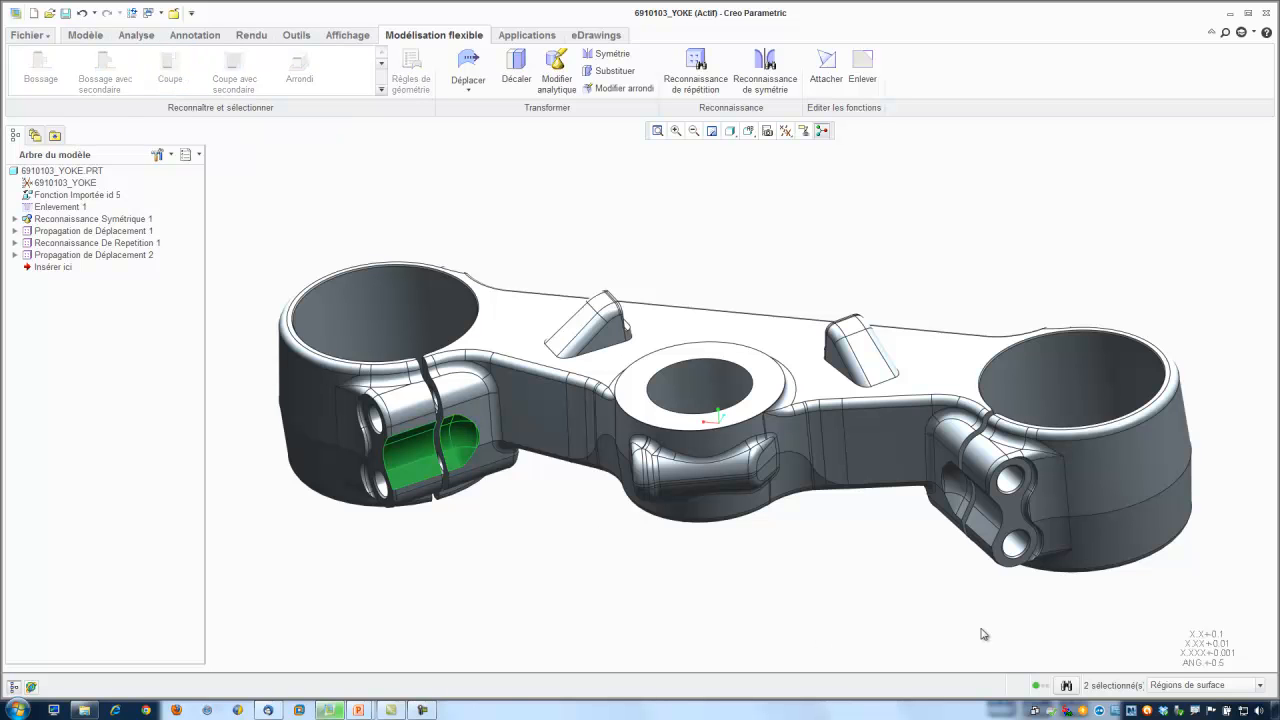
Add the recess surfaces on both halves of the right clamp to the selection as cuts.
left_click(986, 506, "ctrl")
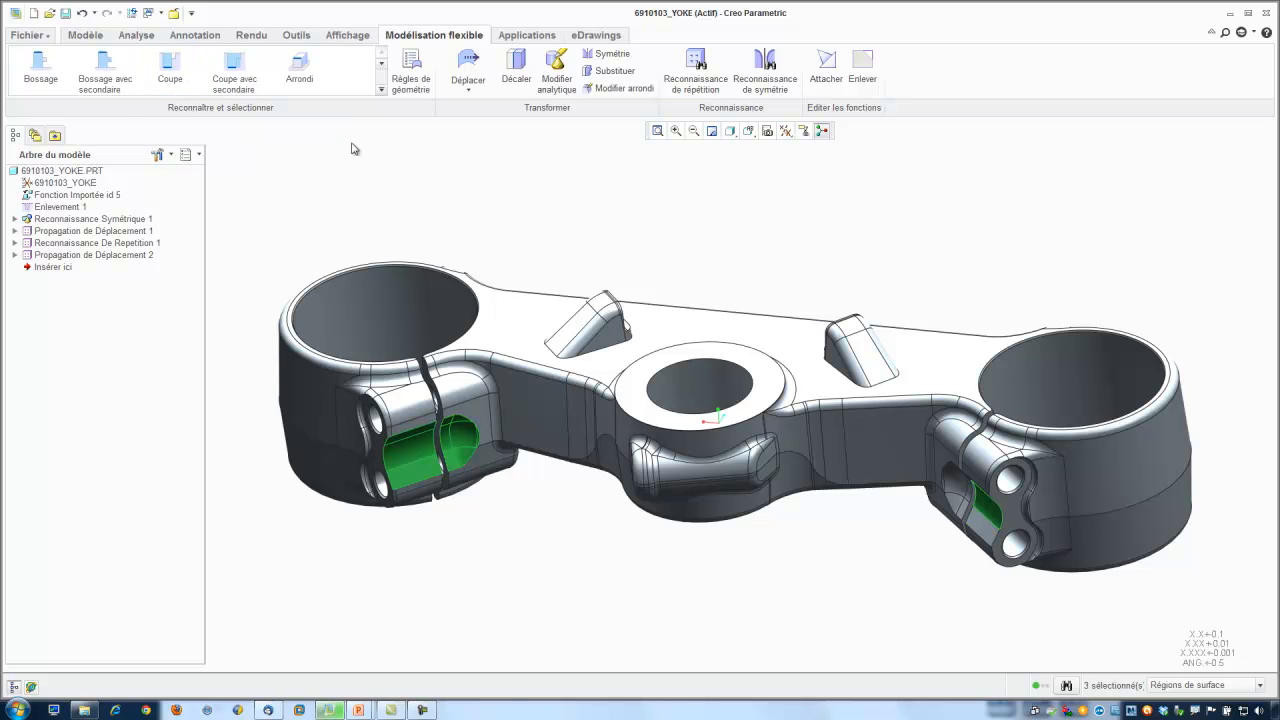
left_click(183, 76)
left_click(954, 483, "ctrl")
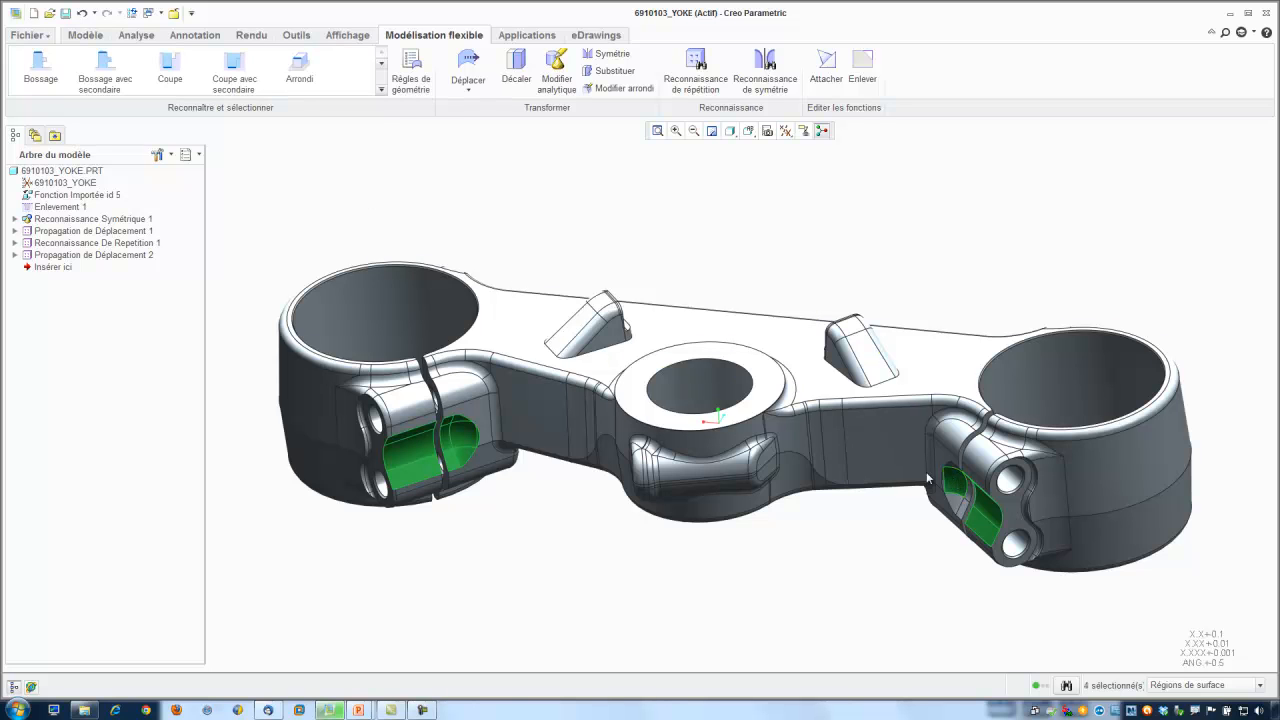
left_click(170, 72)
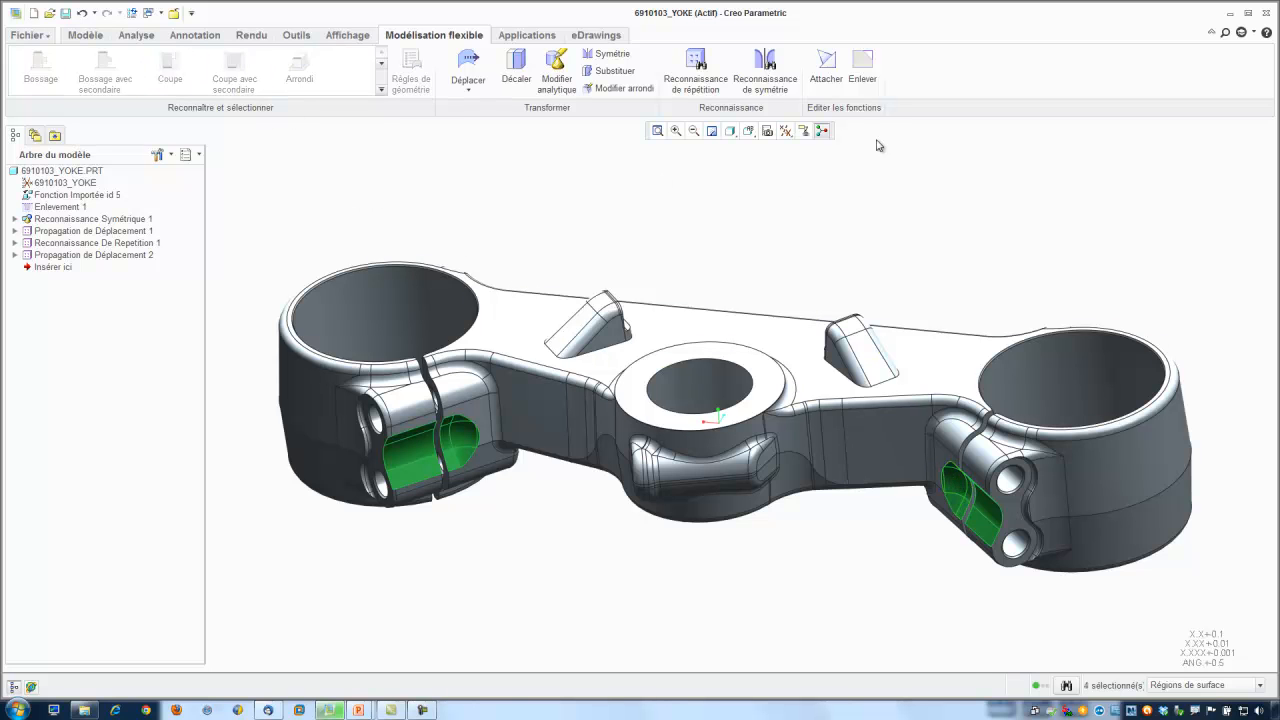
Remove the selected recess surfaces from both clamps and apply the removal, returning to the saved view VUE1.
left_click(862, 65)
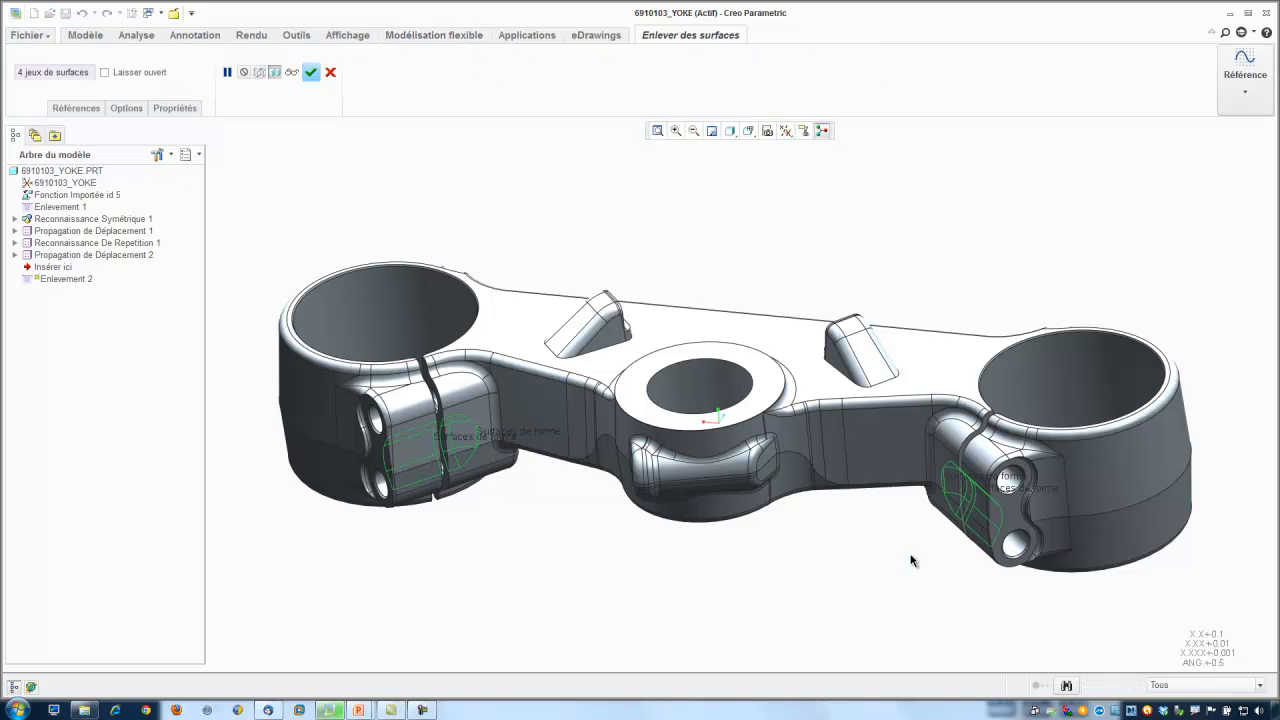
scroll(1005, 535, "up", 5)
scroll(1005, 530, "down", 5)
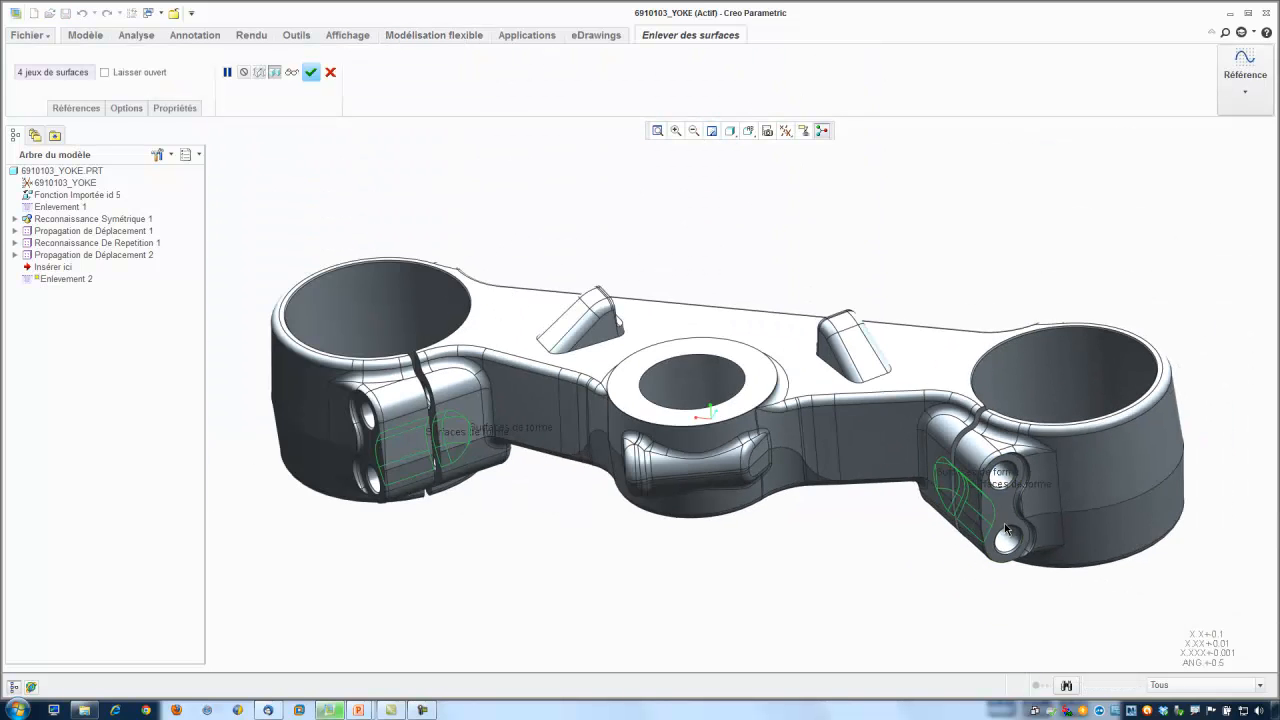
scroll(410, 470, "up", 5)
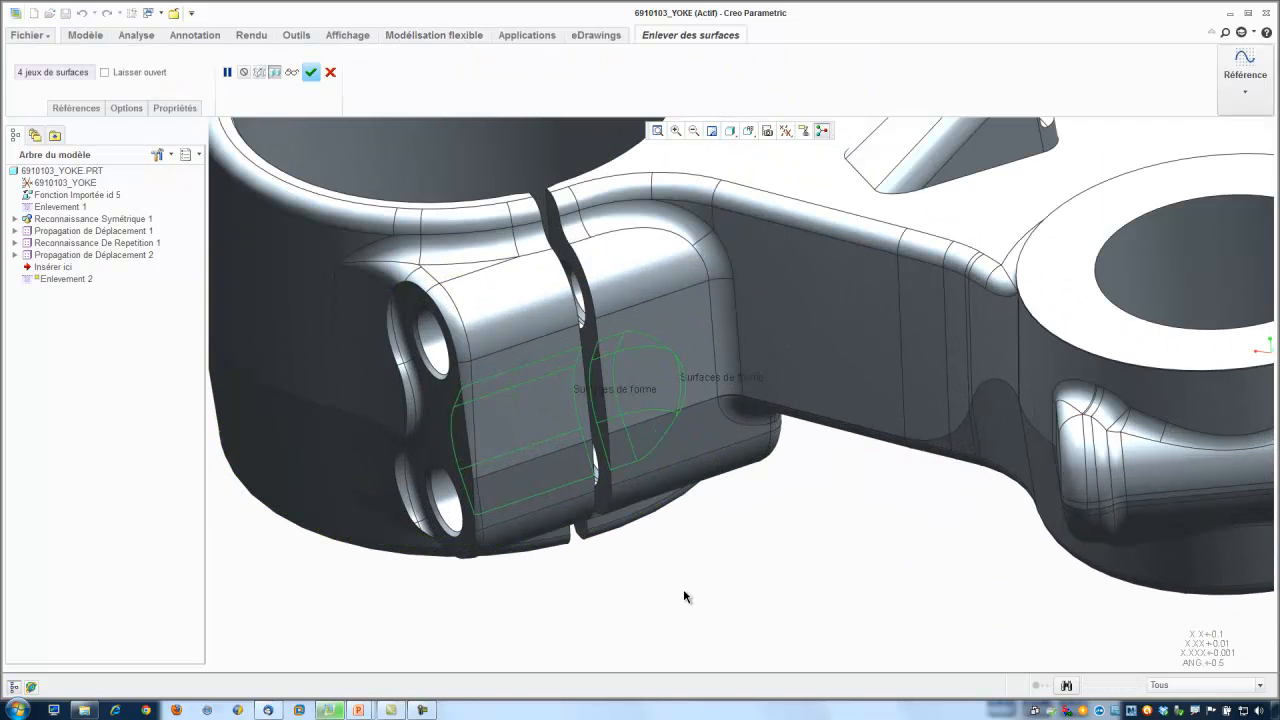
middle_click(686, 594)
middle_click_drag(677, 591, 491, 537)
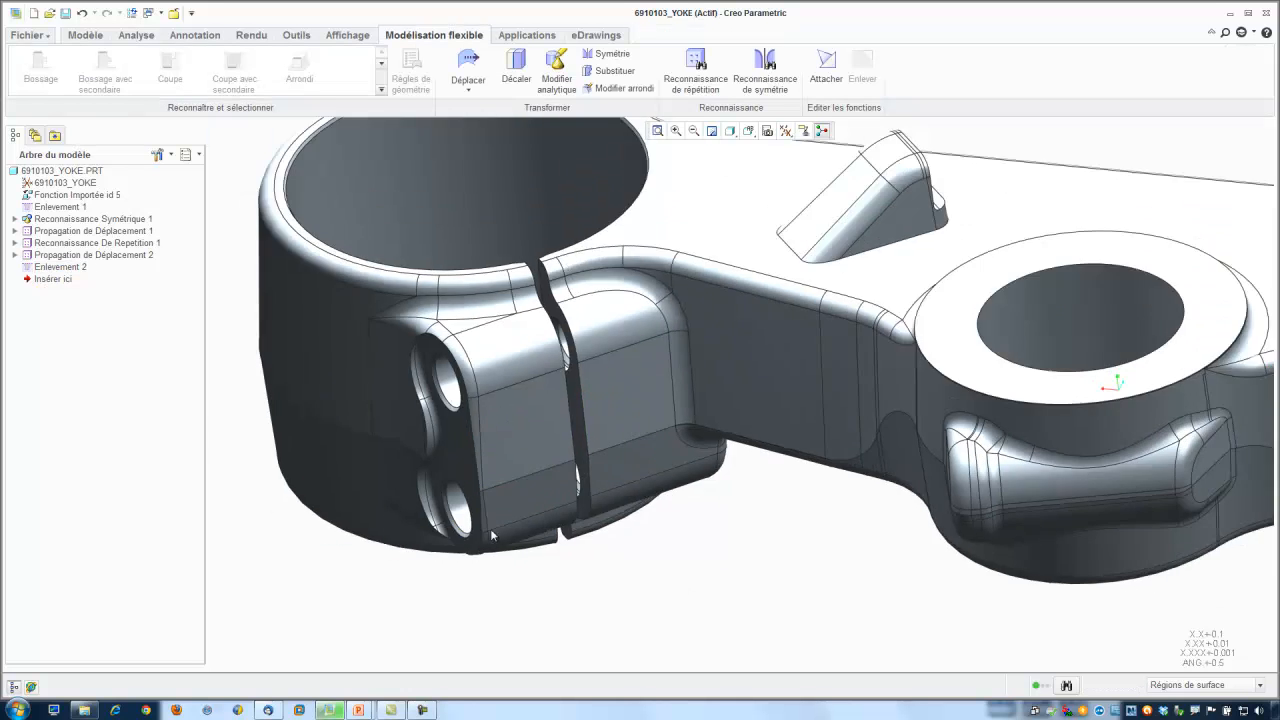
scroll(491, 537, "down", 5)
left_click(750, 131)
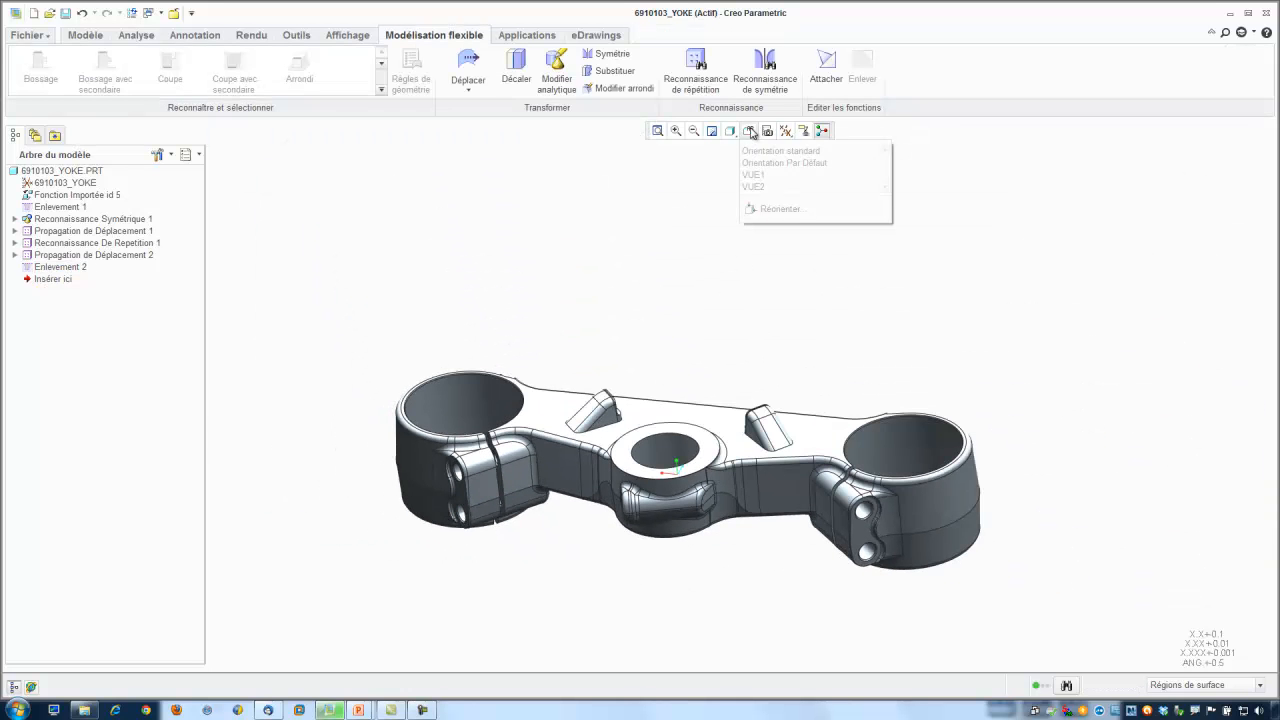
left_click(758, 163)
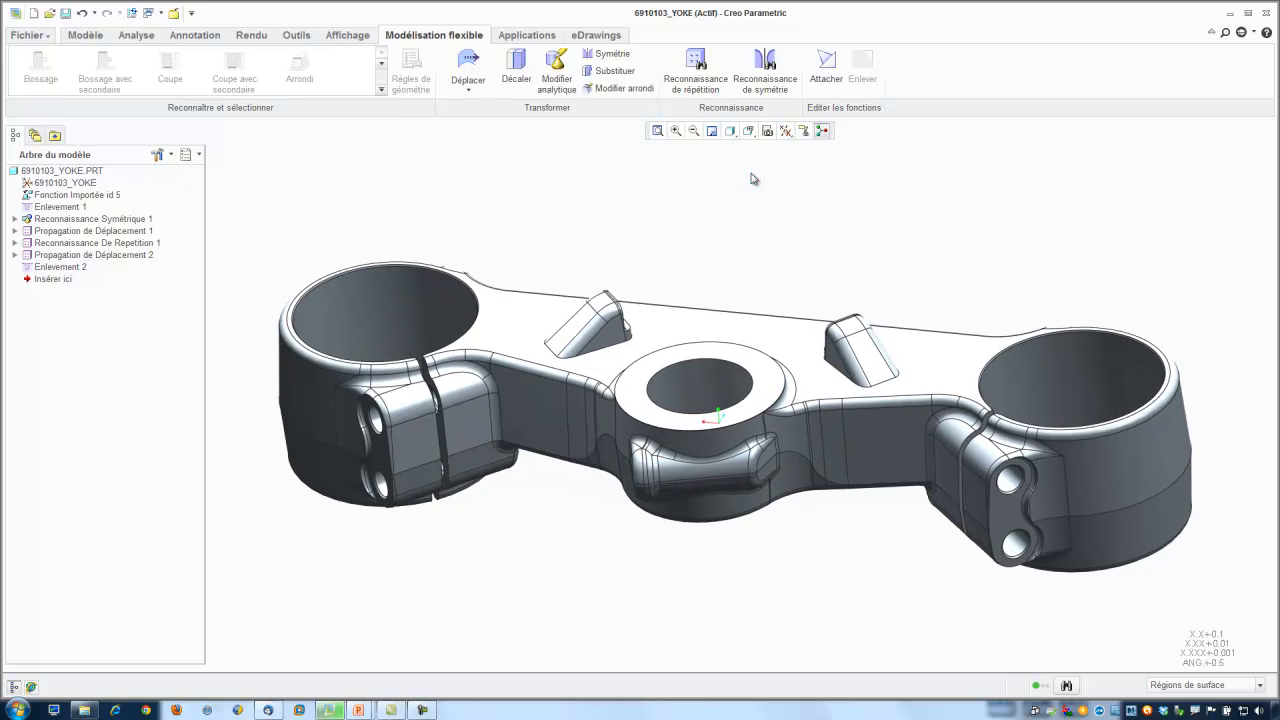
Roll the insertion point back before Enlevement 2 and then to just after Fonction Importée id 5, showing the part in VUE1.
left_click_drag(58, 281, 57, 265)
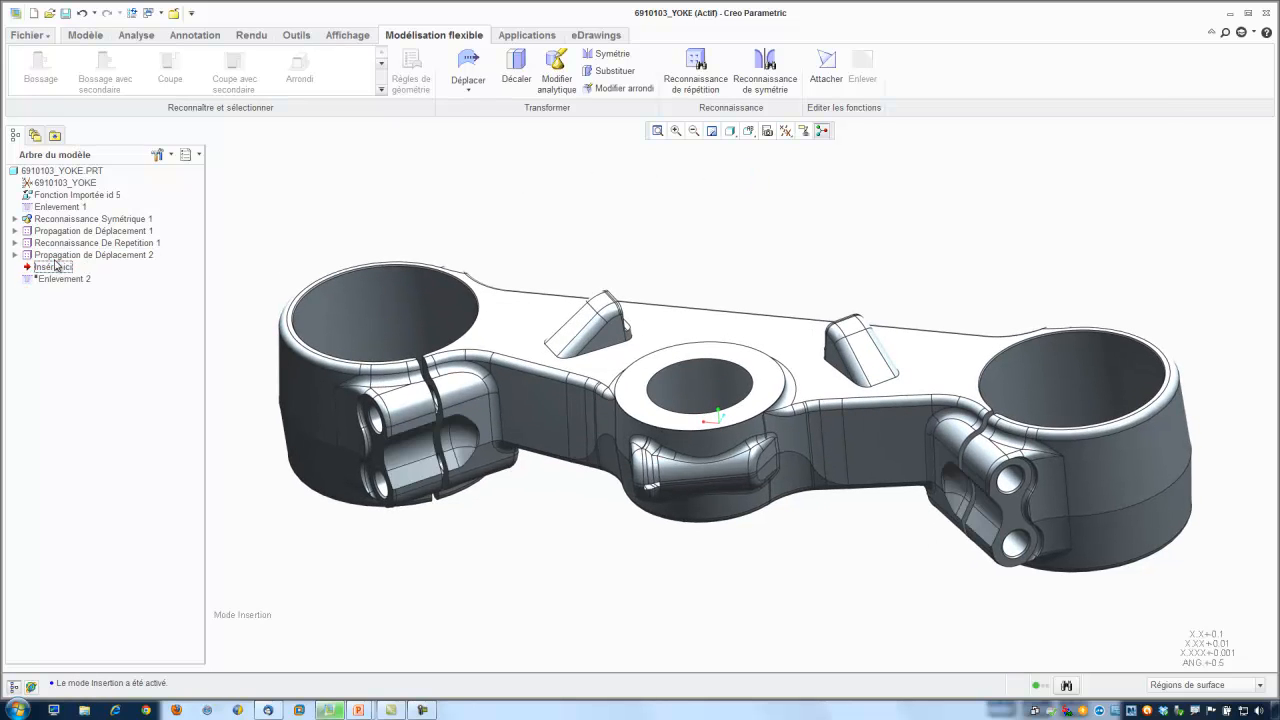
left_click(748, 131)
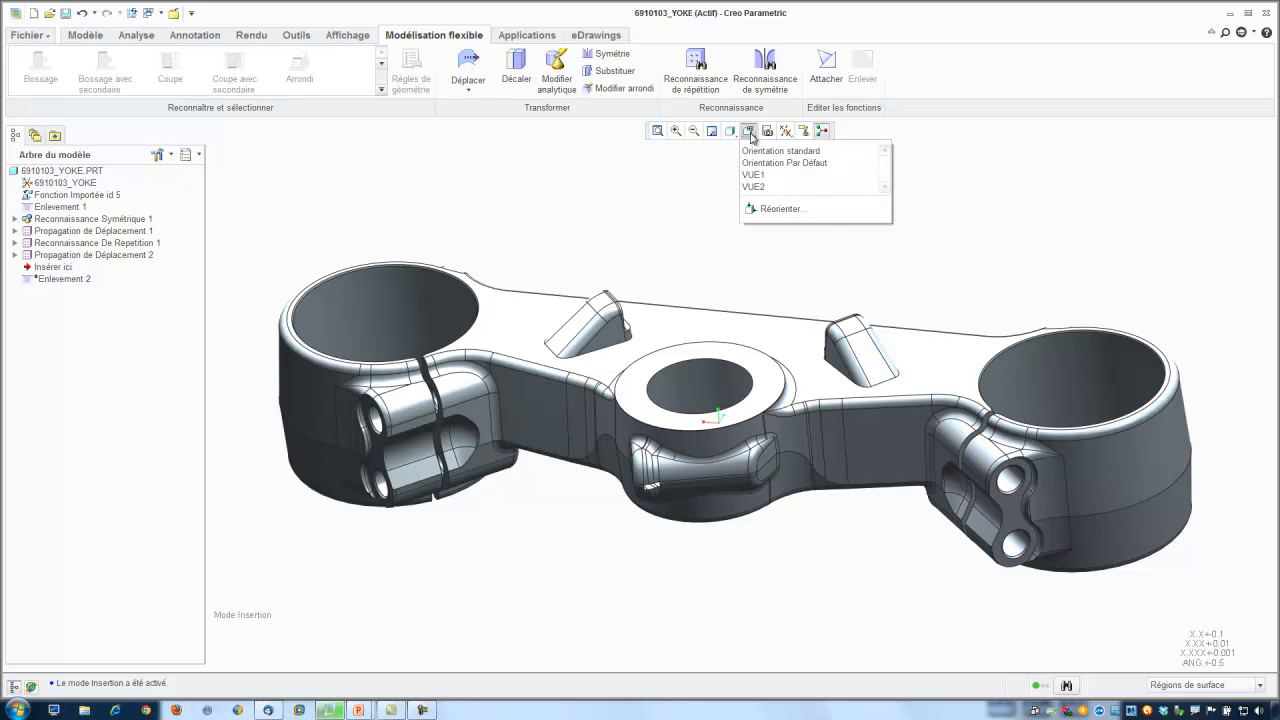
left_click(752, 184)
left_click_drag(55, 268, 57, 204)
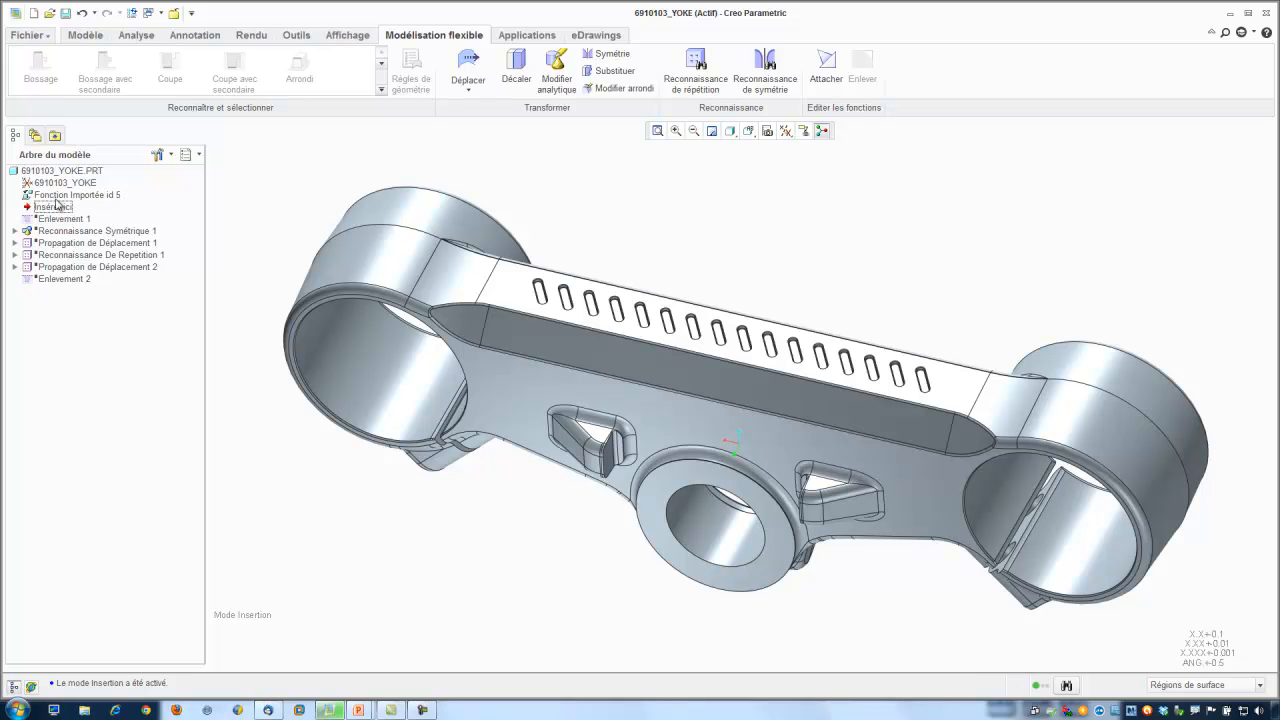
left_click(745, 133)
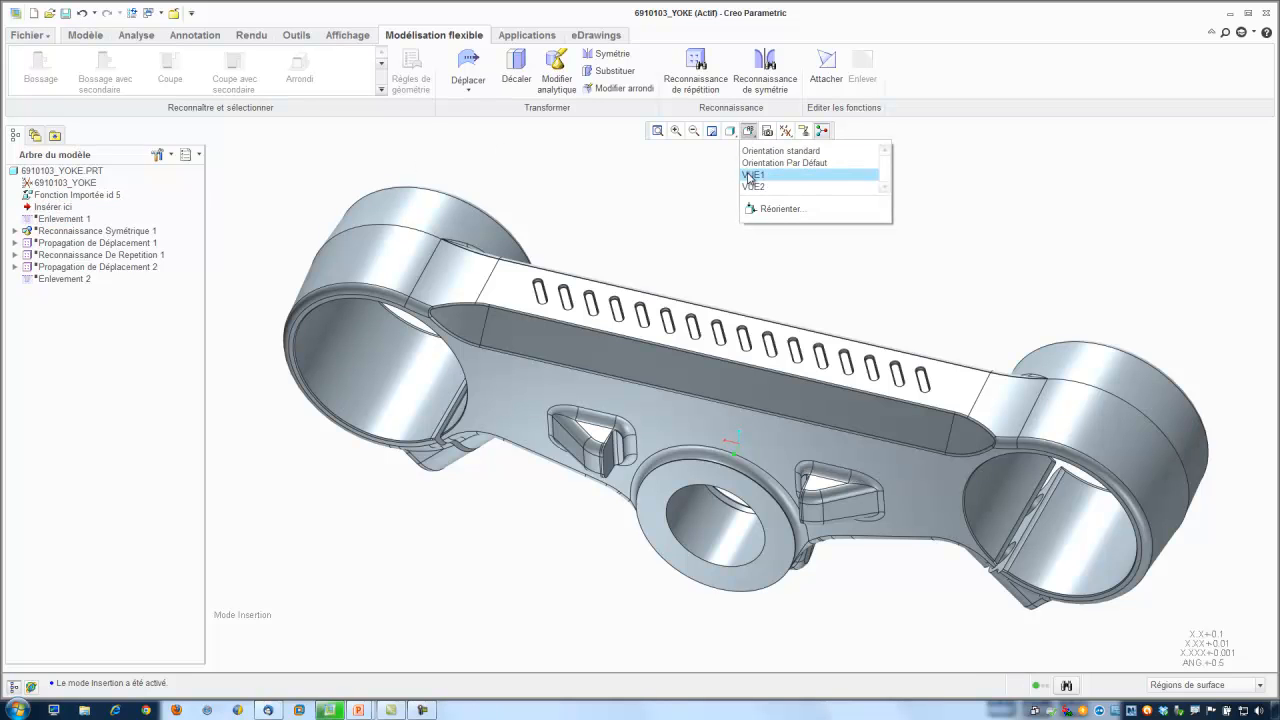
left_click(750, 177)
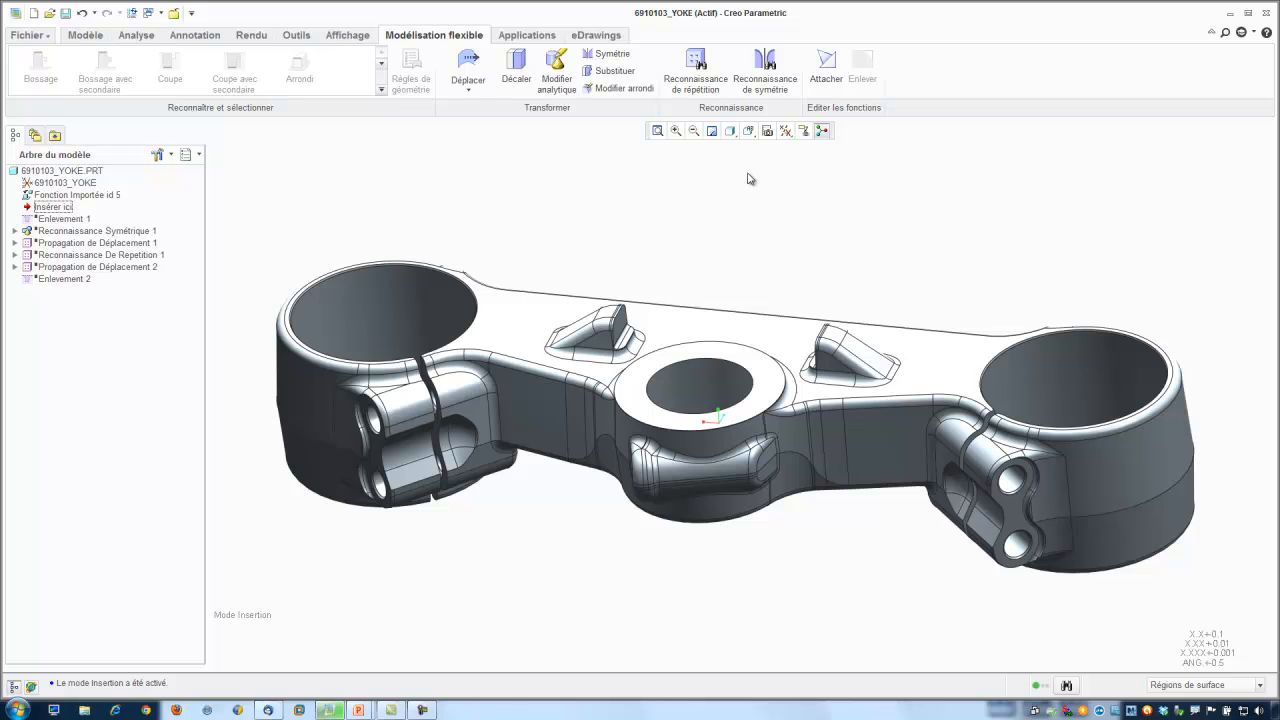
Switch from Creo Parametric to another open window.
key("super+Tab")
key("super+Tab")
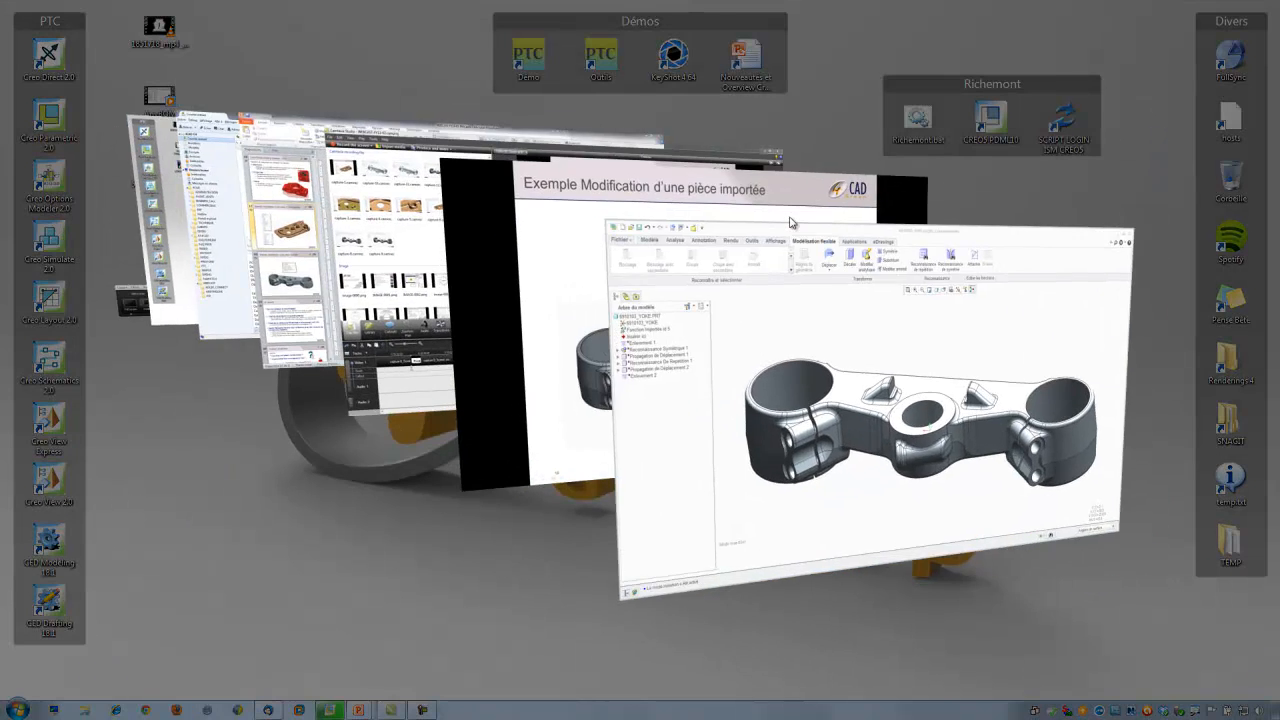